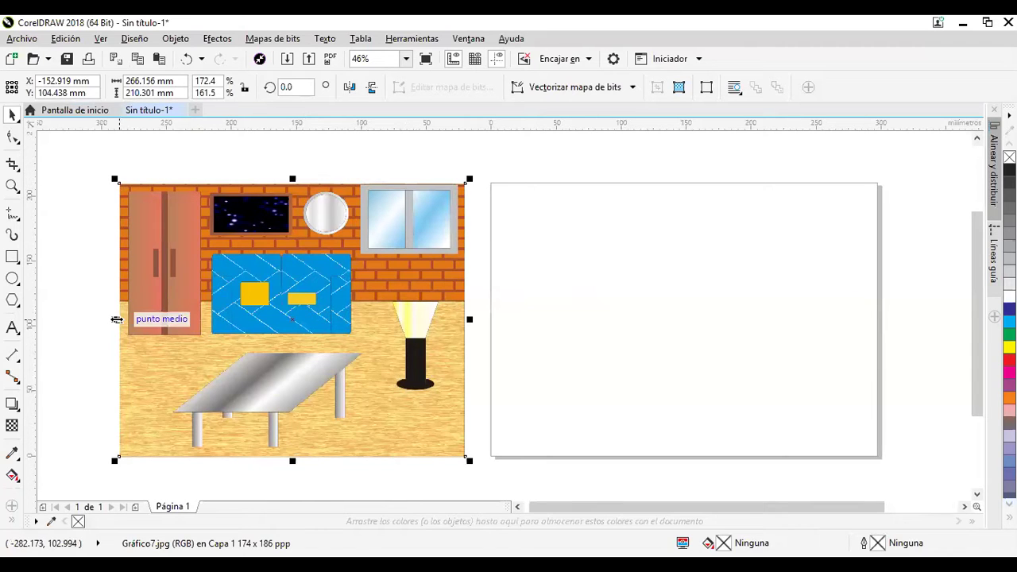
- Stretch the reference room picture to about 276 mm wide and shift it slightly to sit clear beside the page
drag(110, 319, 101, 319)
click(576, 340)
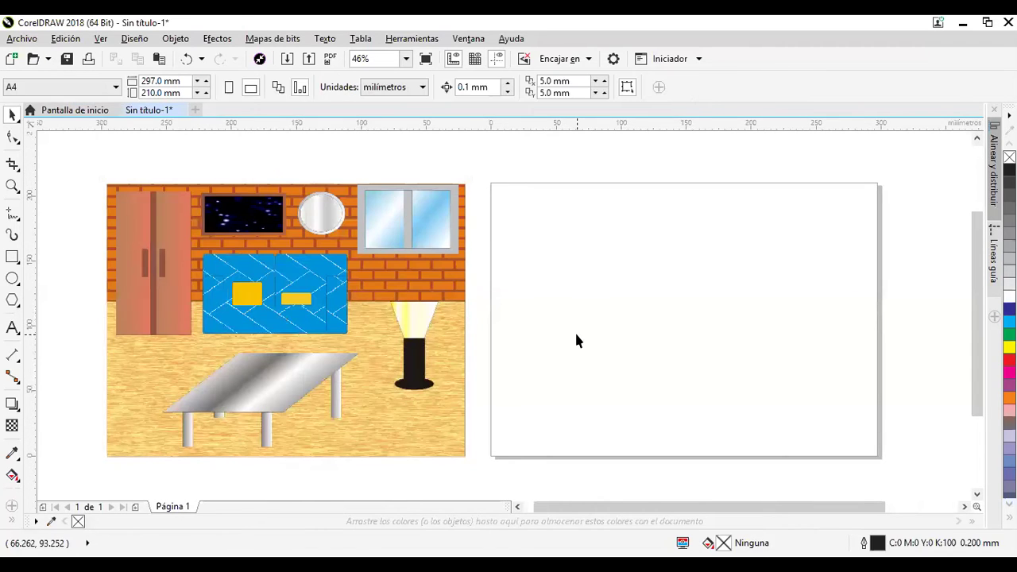
click(440, 321)
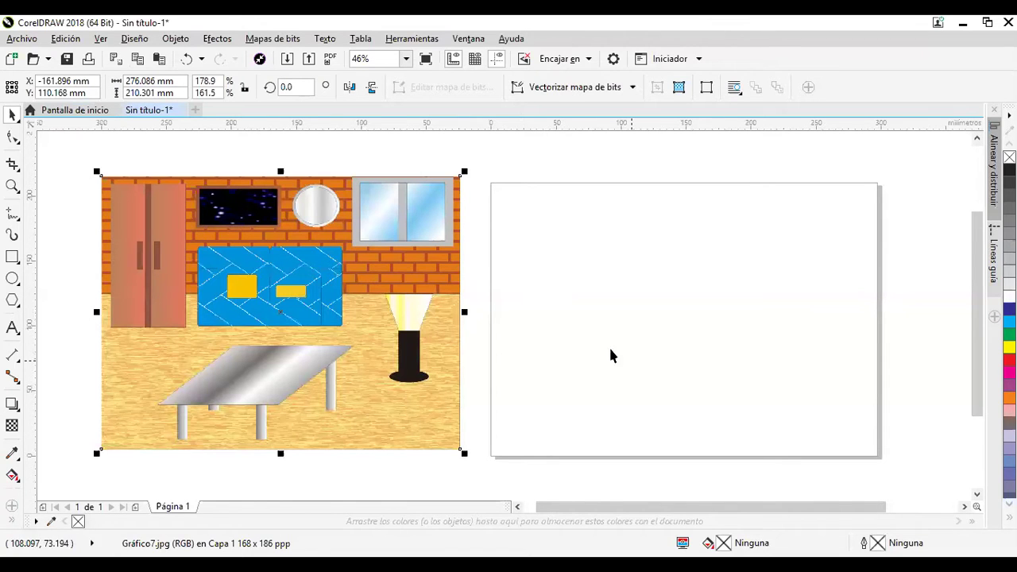
- Create a page-sized rectangle and shorten it from its lower edge to about 93 mm high for the wall
double_click(14, 262)
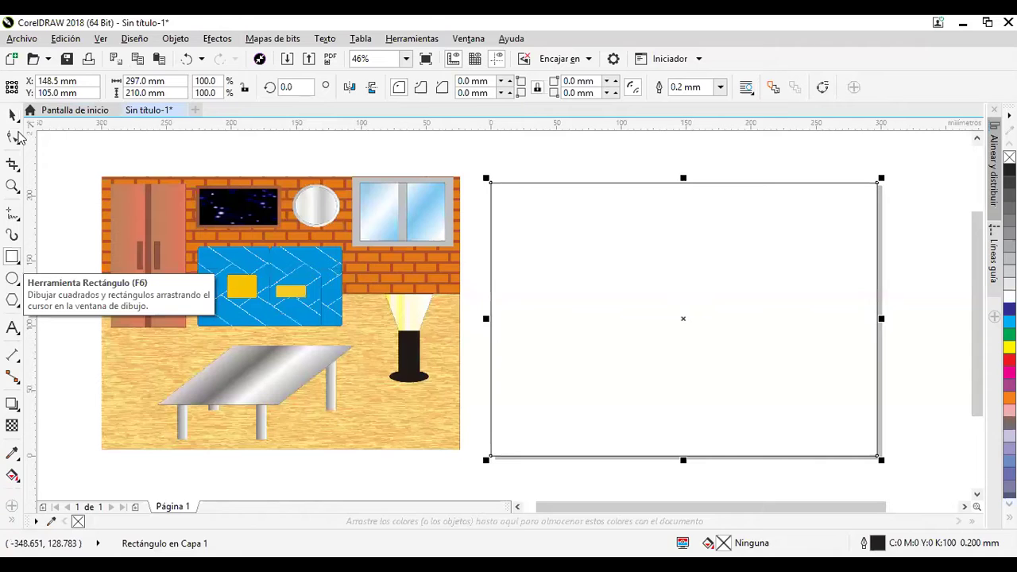
click(12, 117)
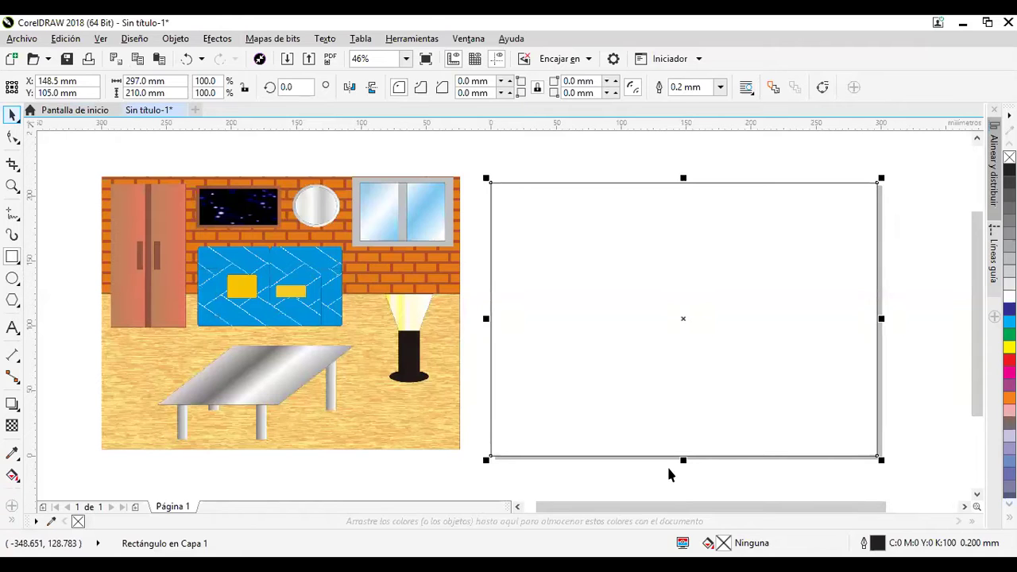
drag(682, 461, 681, 435)
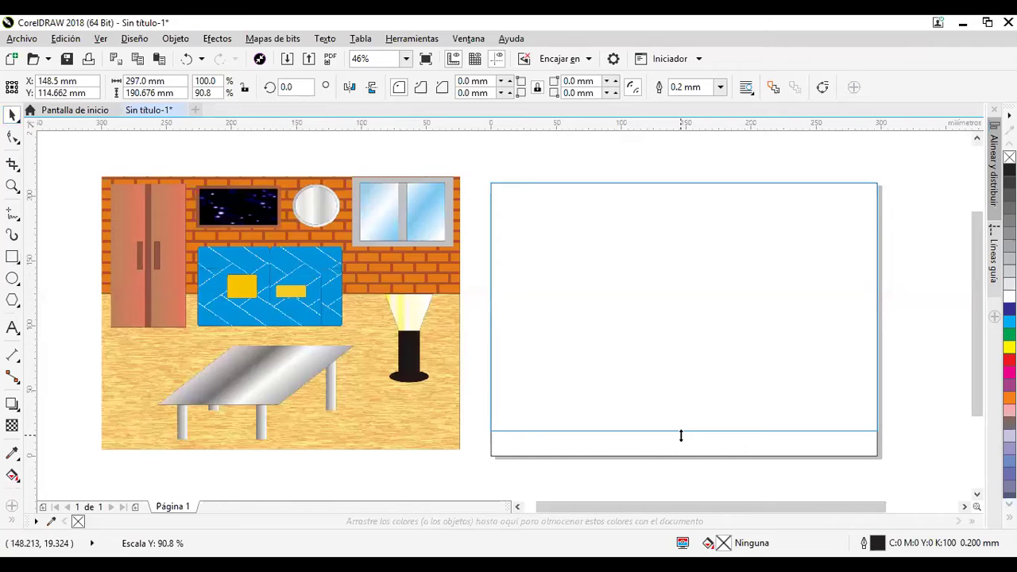
drag(681, 436, 708, 320)
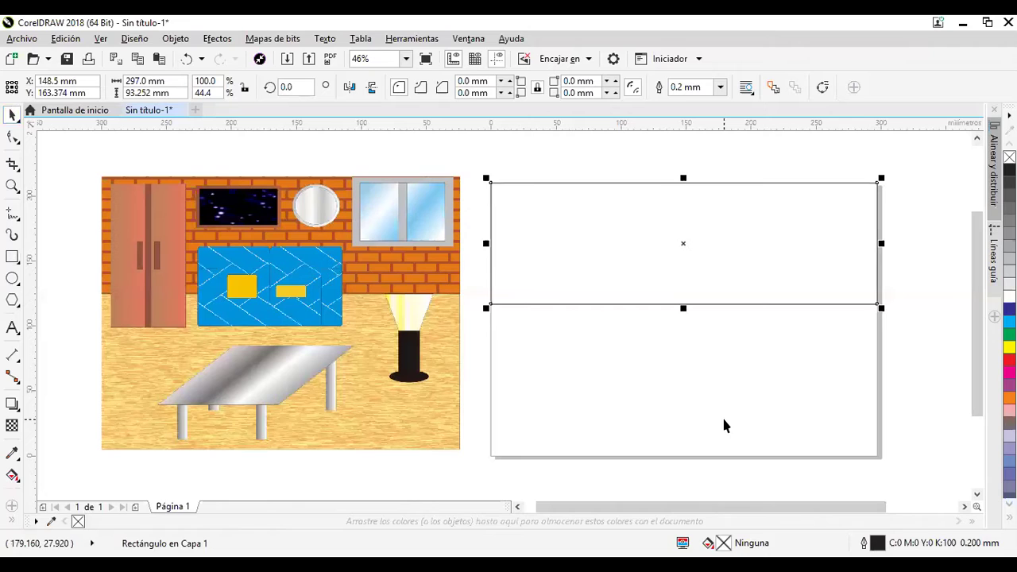
- Give the wall rectangle a two-color pattern fill using the brick pattern
key(F11)
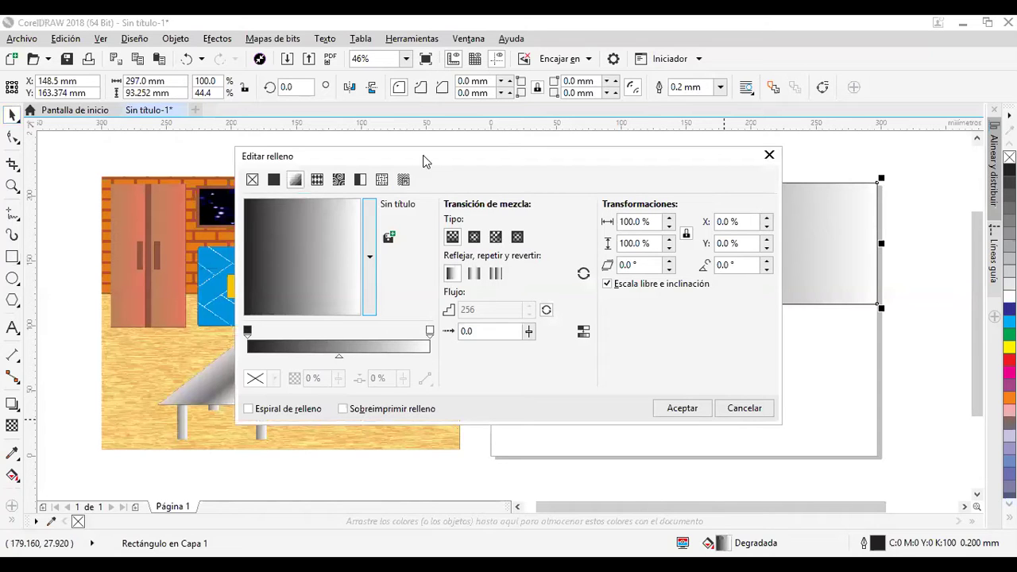
drag(424, 163, 450, 261)
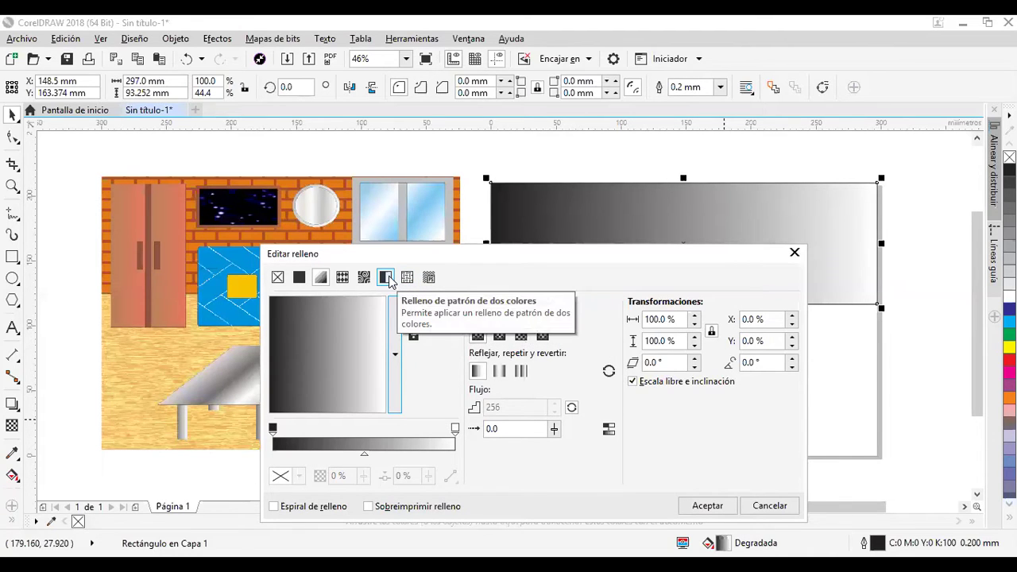
click(388, 279)
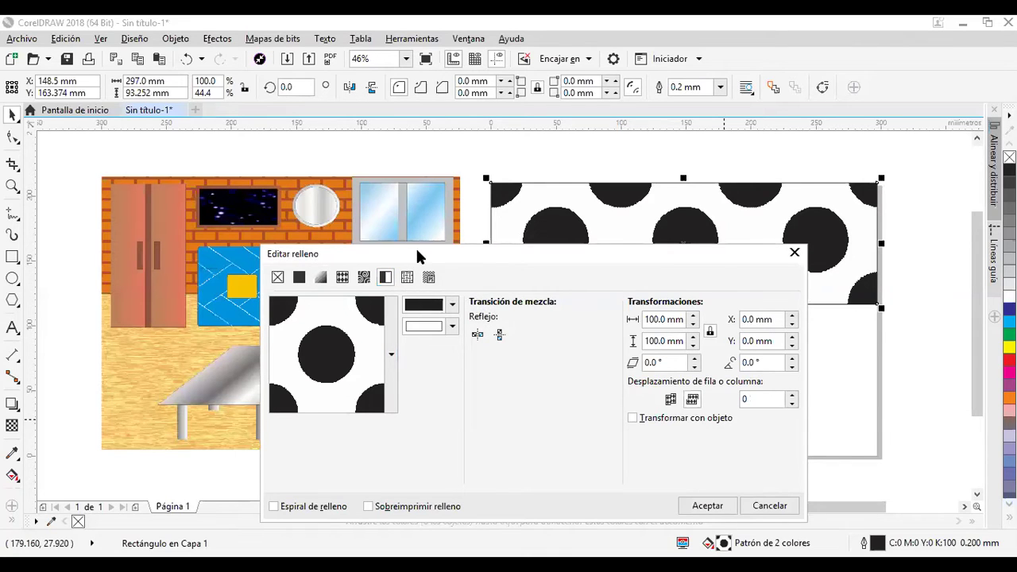
drag(416, 254, 457, 184)
click(432, 283)
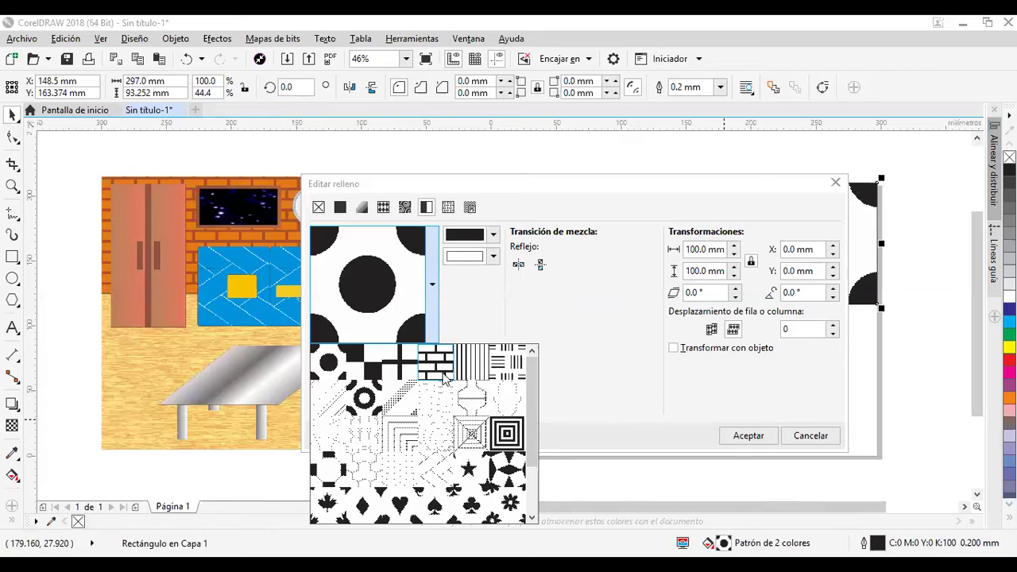
click(442, 372)
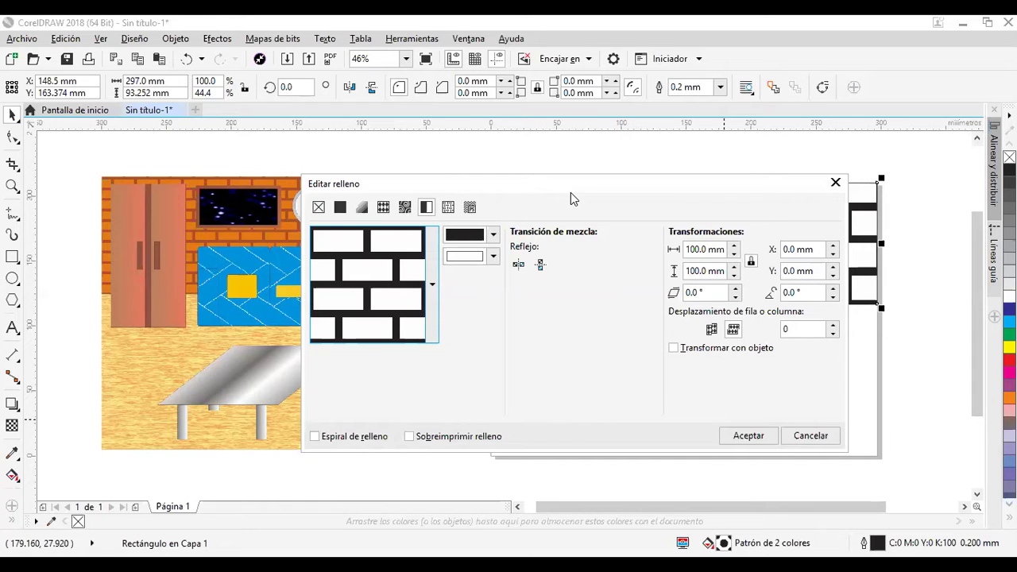
- Try the brick pattern at a 30 mm tile size, settling on 35 mm for both width and height
drag(570, 193, 369, 182)
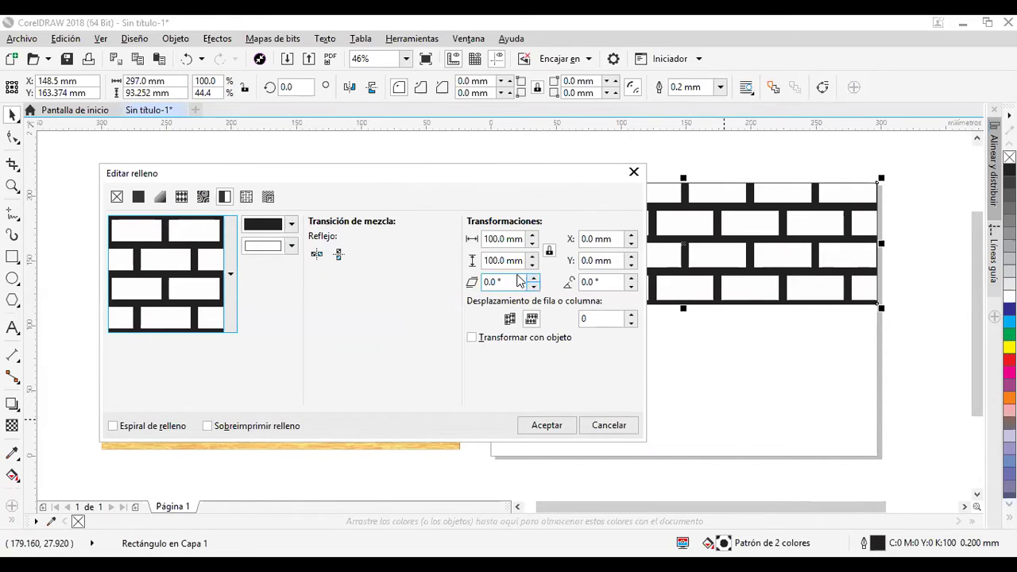
double_click(494, 239)
text(30)
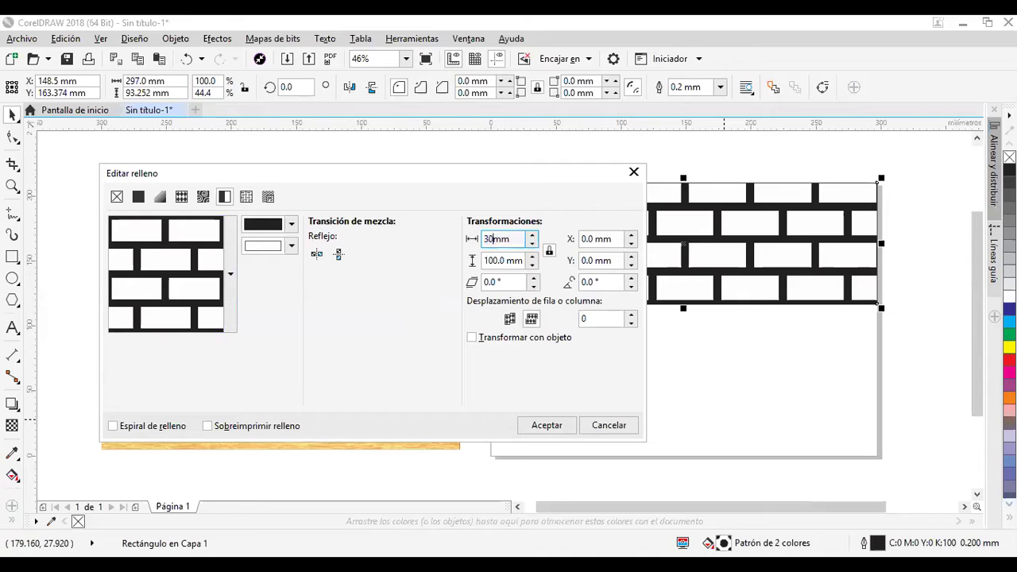
click(493, 267)
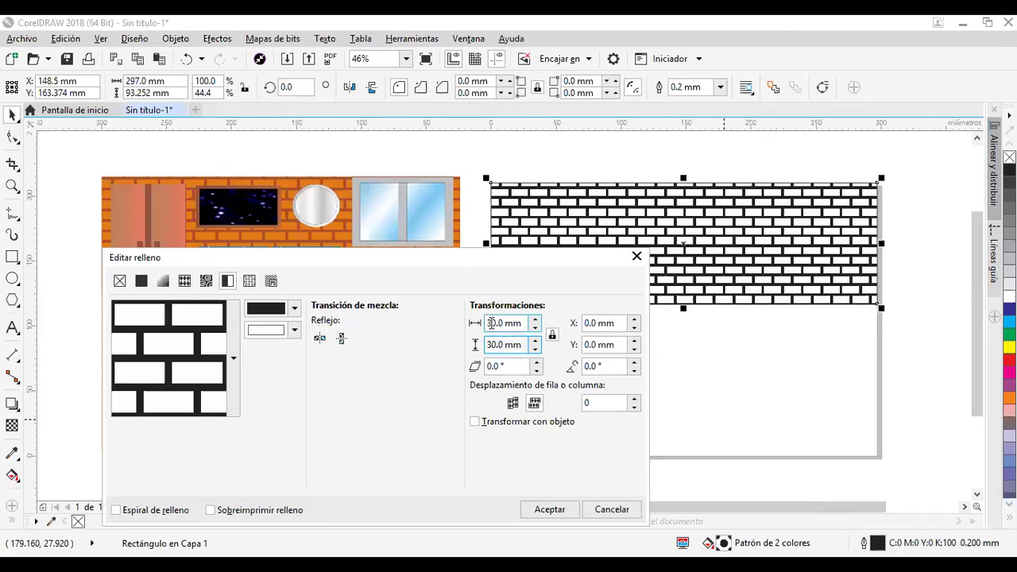
double_click(493, 322)
text(35)
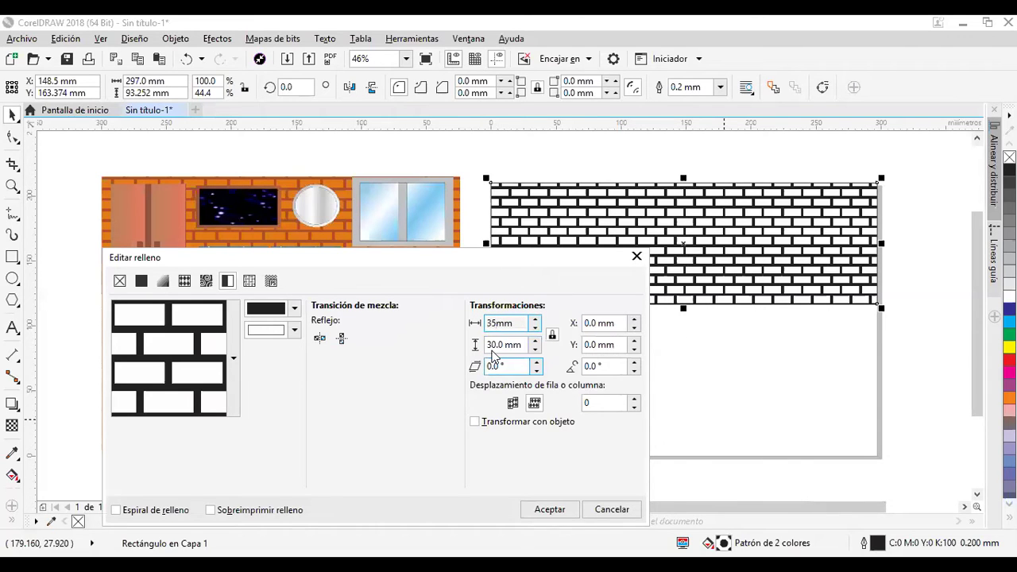
click(489, 345)
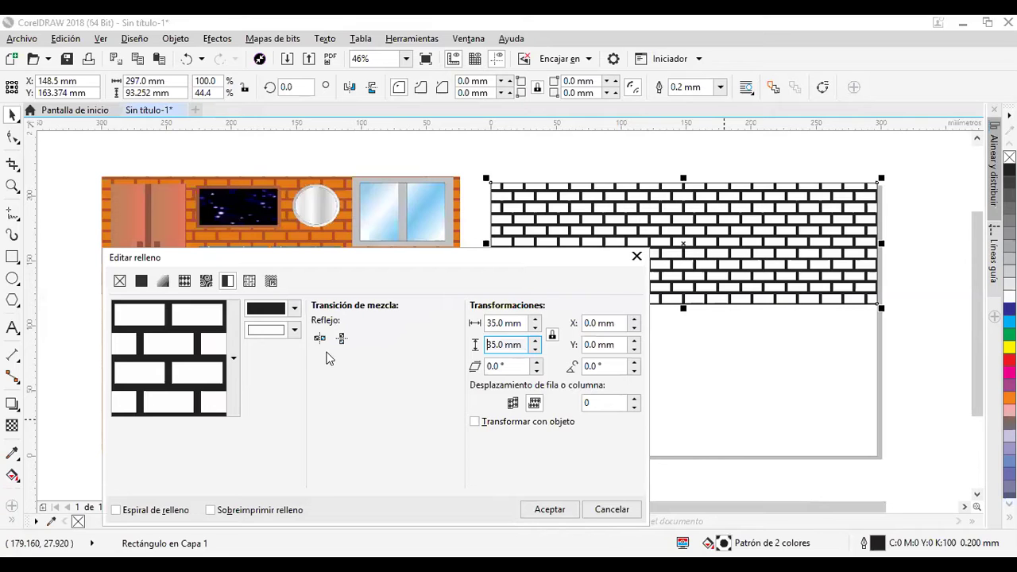
- Sample the mortar brown (#AE5213) and the brick orange from the reference picture as the two pattern colors and apply the fill
click(297, 308)
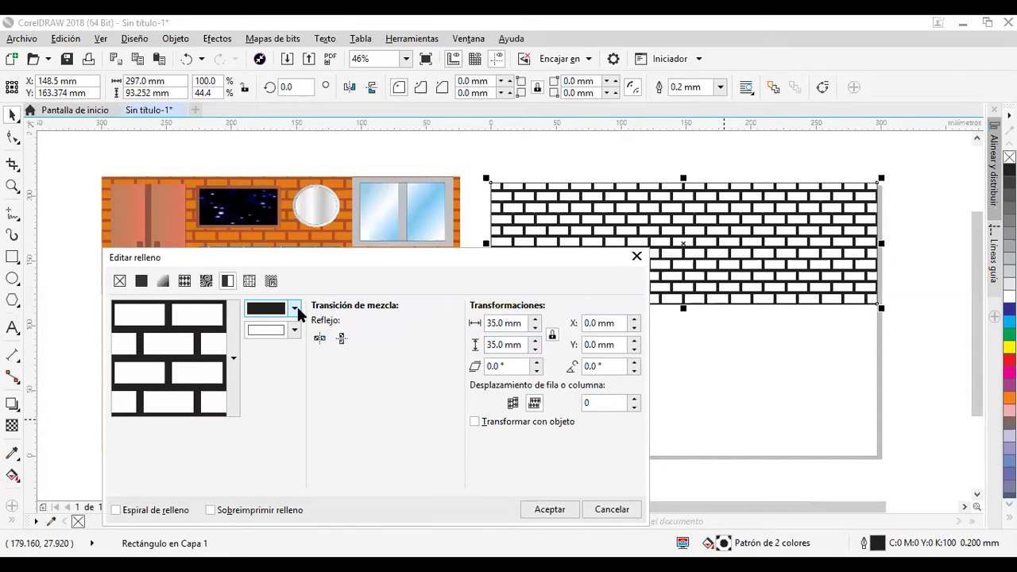
click(296, 310)
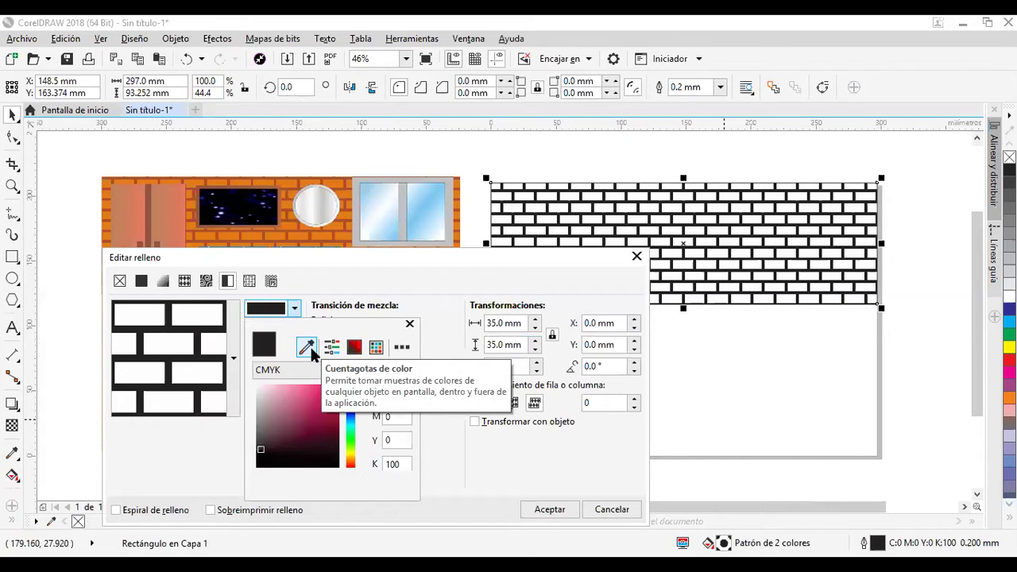
click(308, 348)
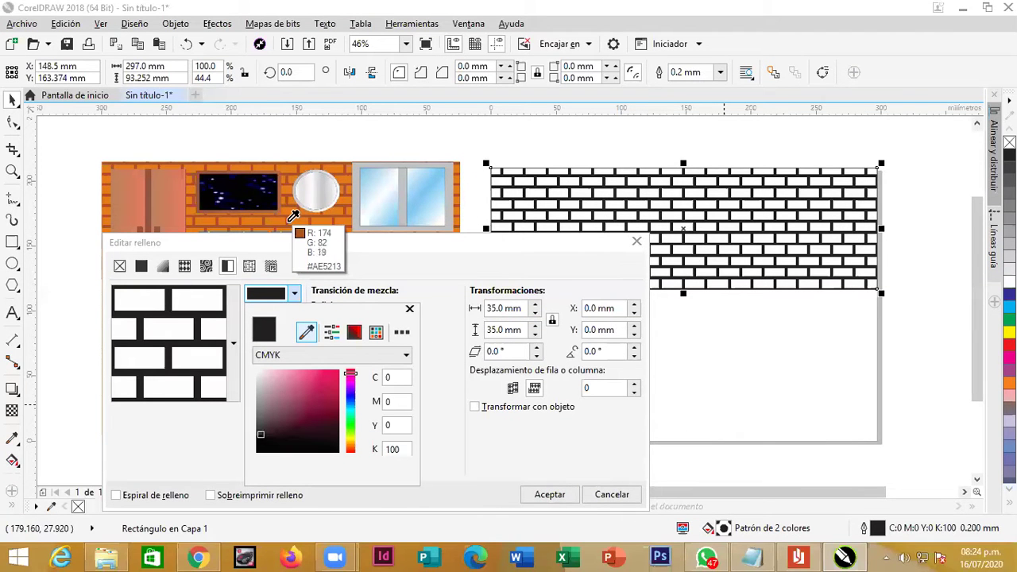
click(290, 221)
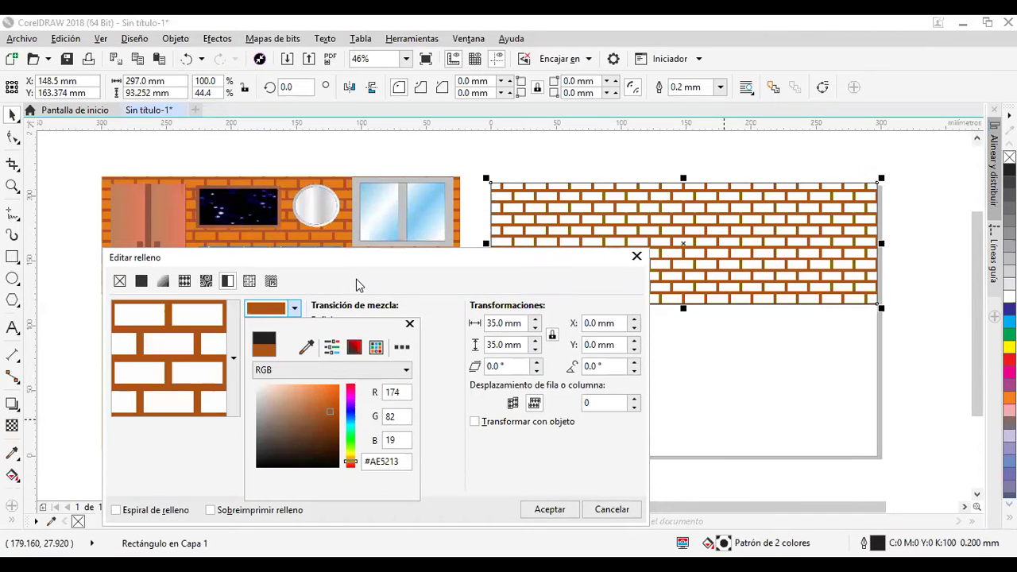
click(291, 333)
click(303, 368)
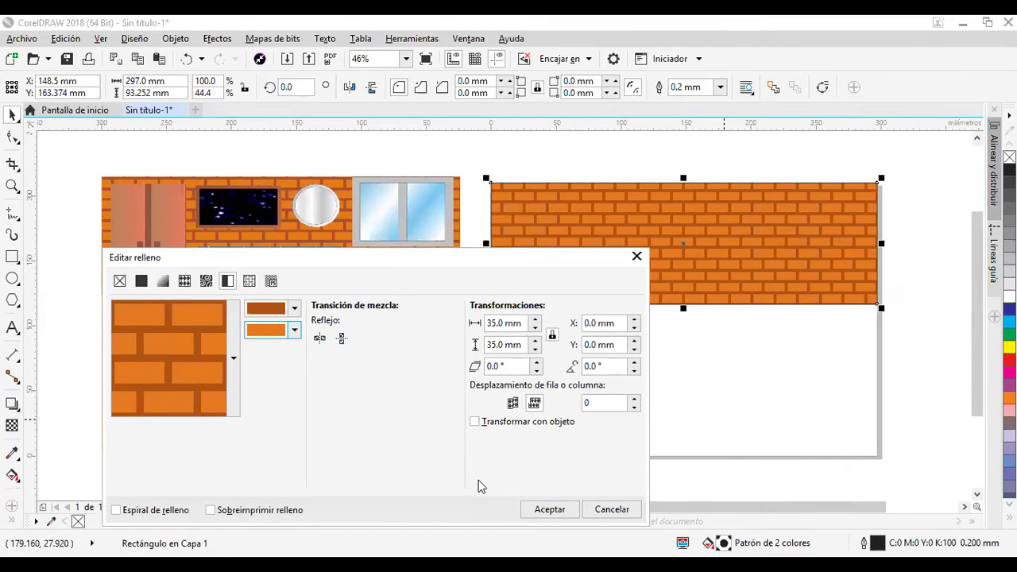
key(Return)
key(Return)
- Remove the brick wall rectangle's outline and lock the wall in place
right_click(1009, 156)
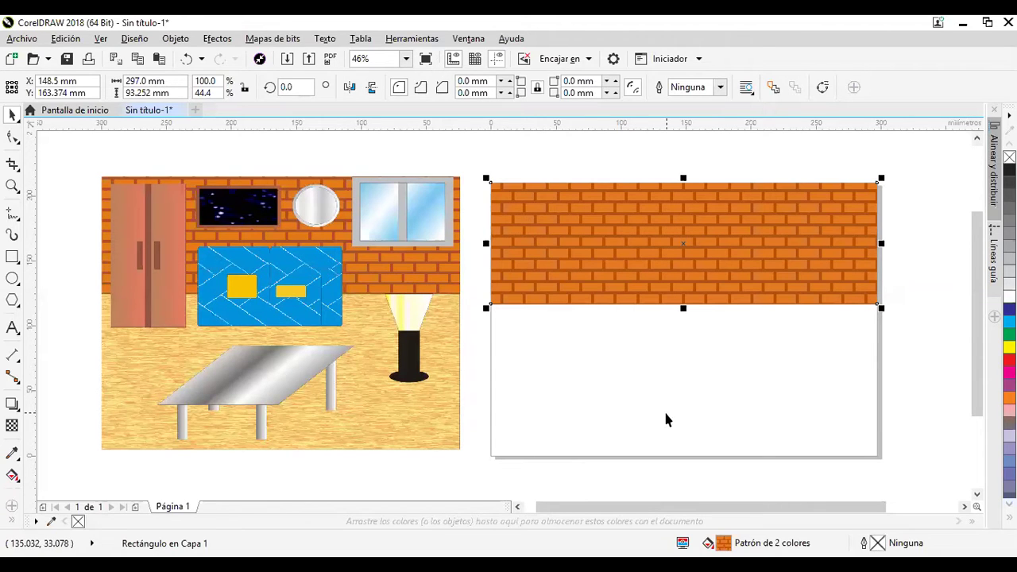
right_click(732, 248)
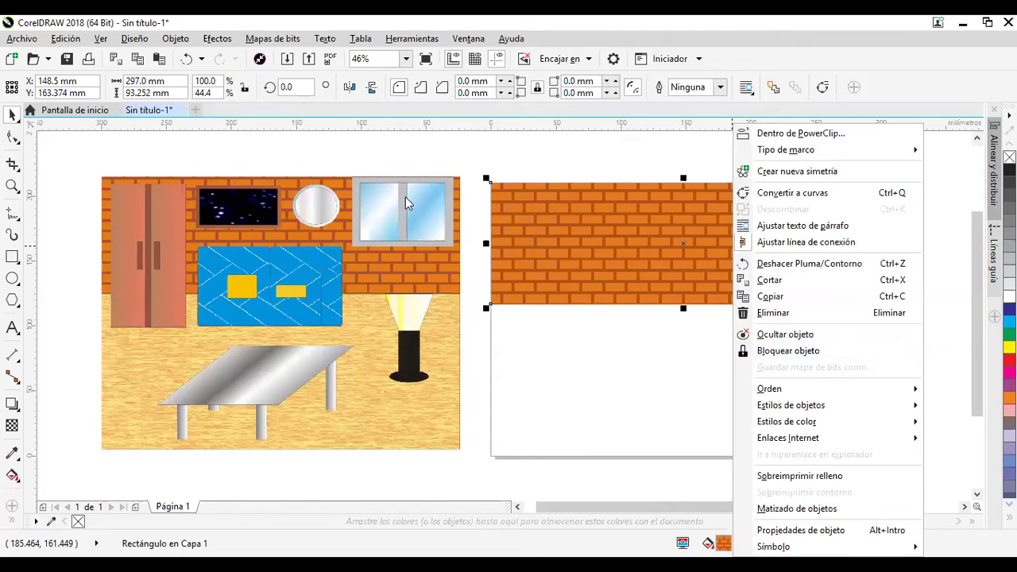
click(188, 39)
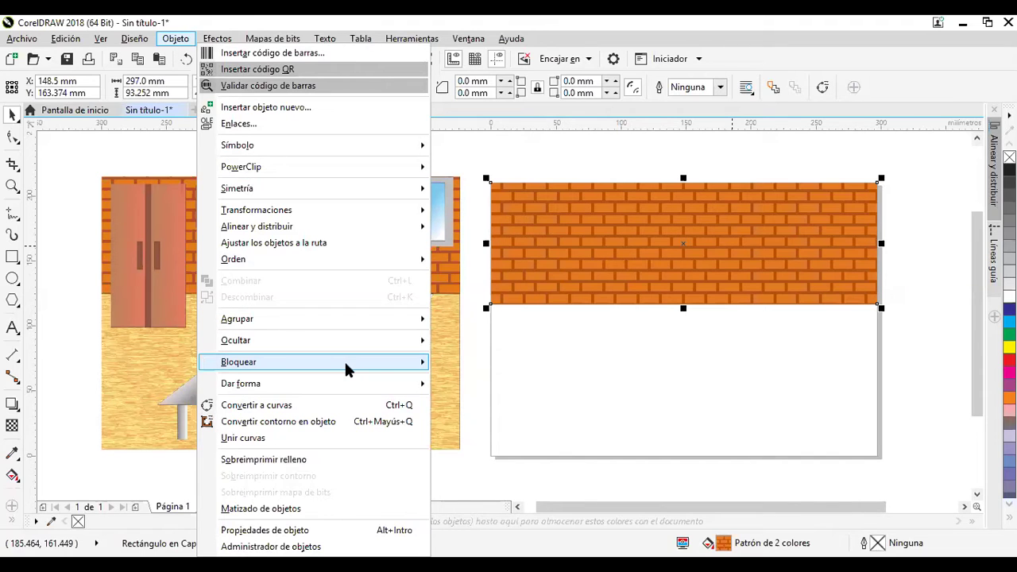
mouse_move(345, 359)
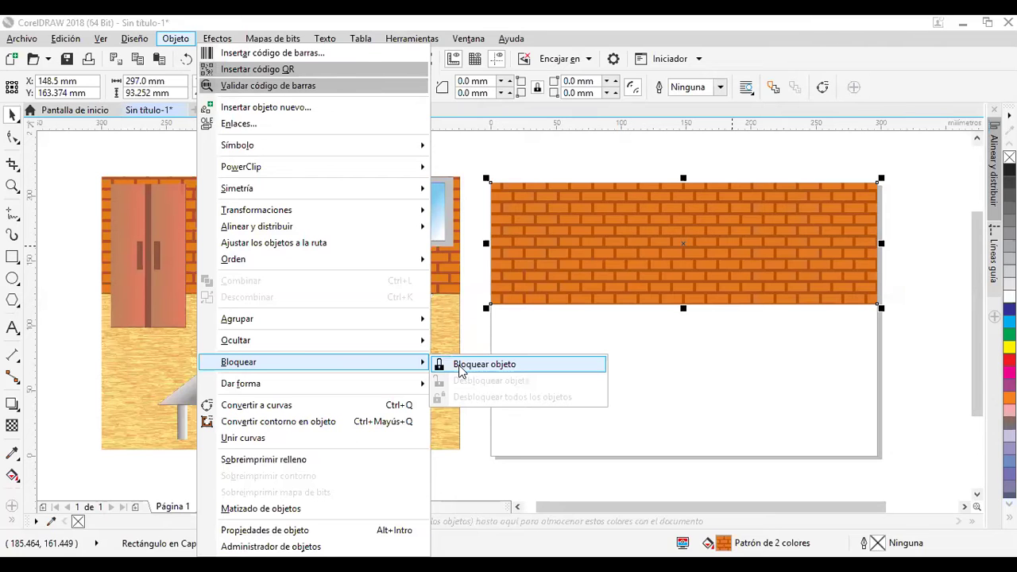
click(480, 364)
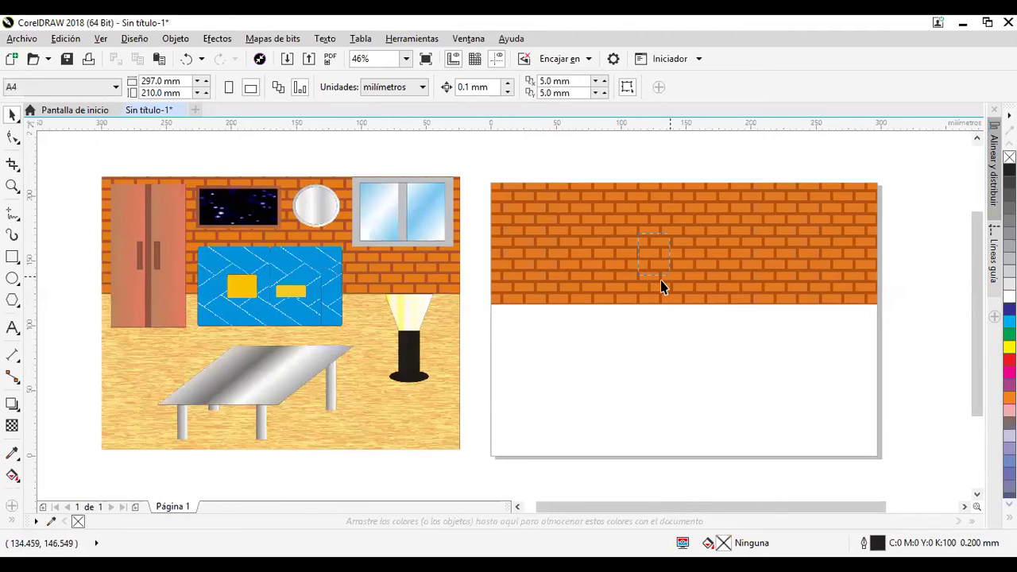
- Create another page-sized rectangle and lower its upper edge to the wall's base, about 117 mm high, for the floor
double_click(13, 261)
click(12, 115)
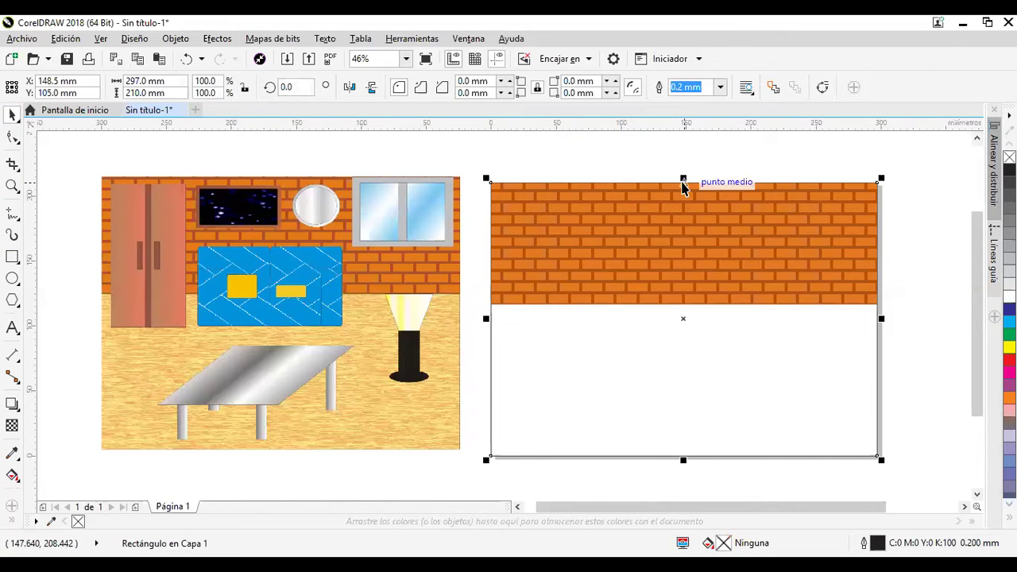
drag(683, 178, 683, 302)
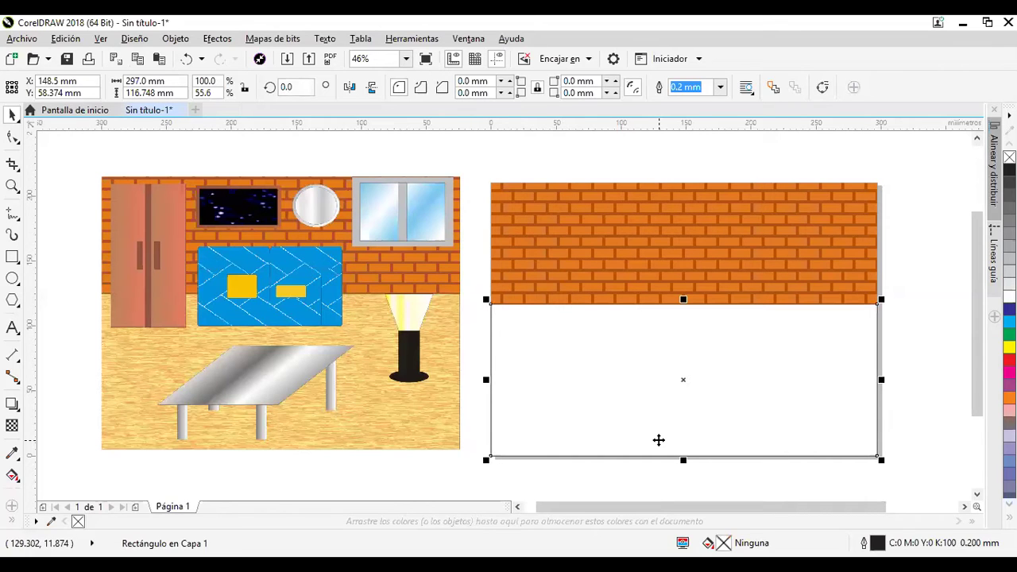
- Give the floor rectangle a texture fill using the Aguas tranquilas sample
key(F11)
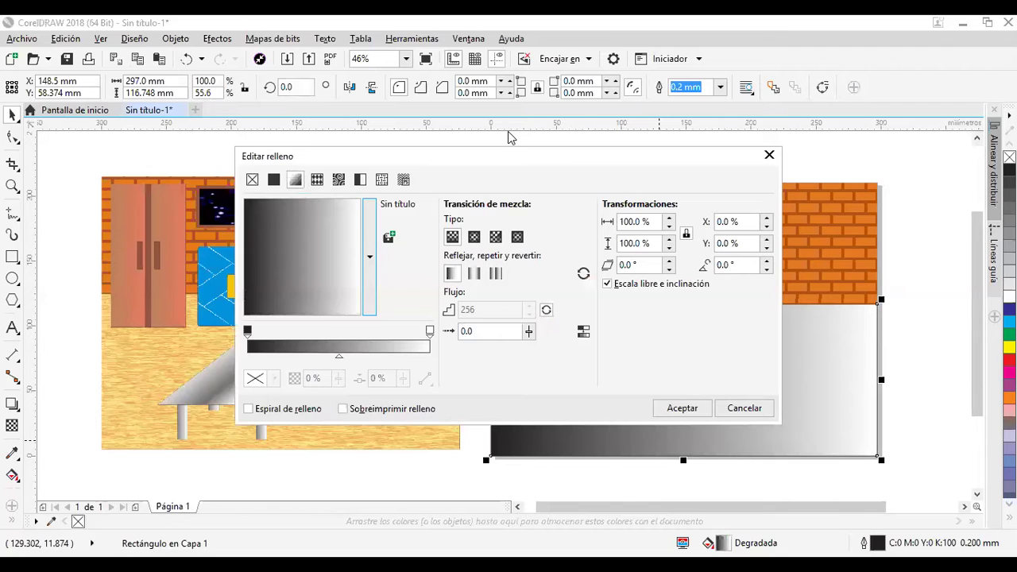
drag(438, 159, 627, 89)
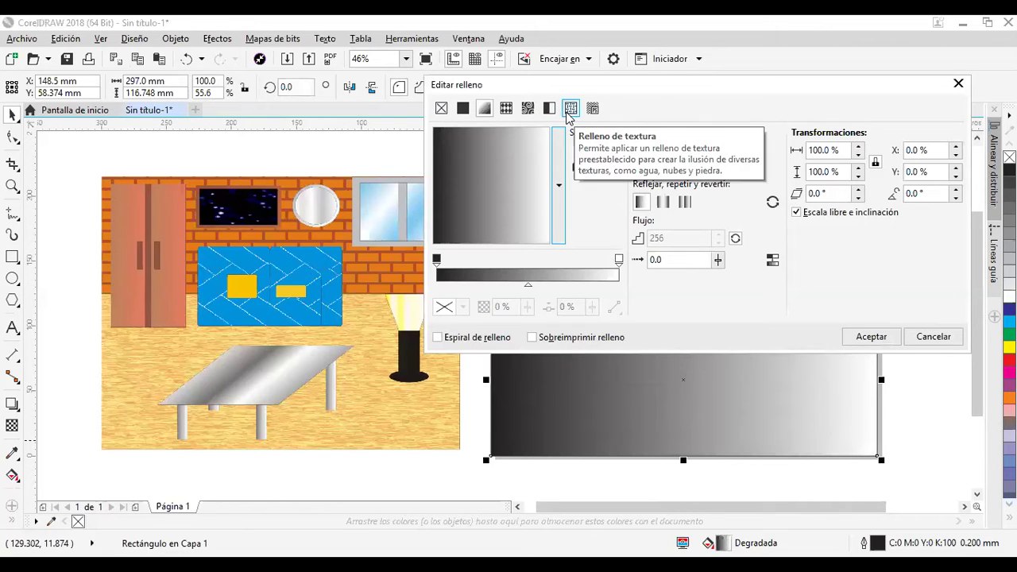
click(570, 112)
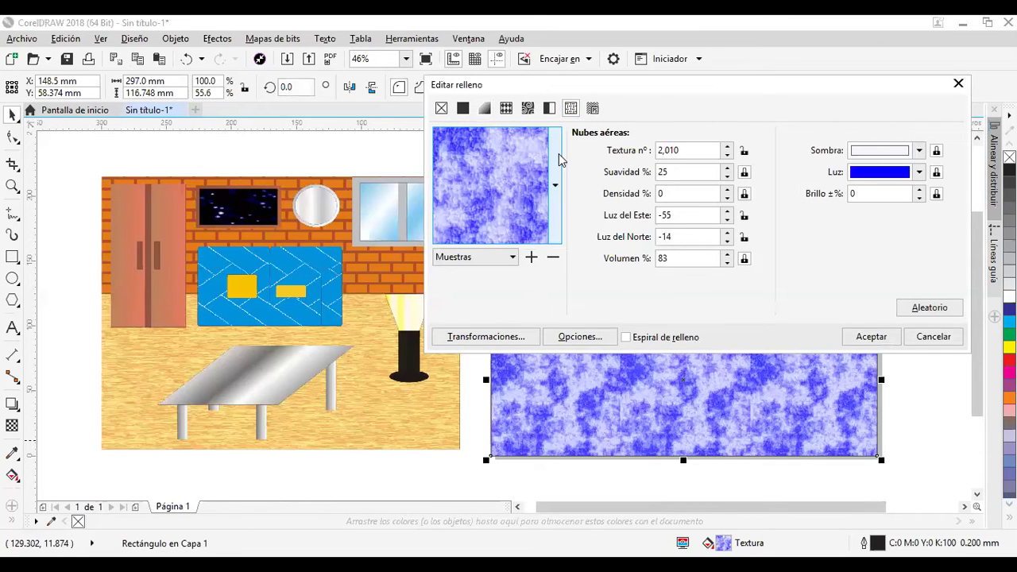
click(559, 156)
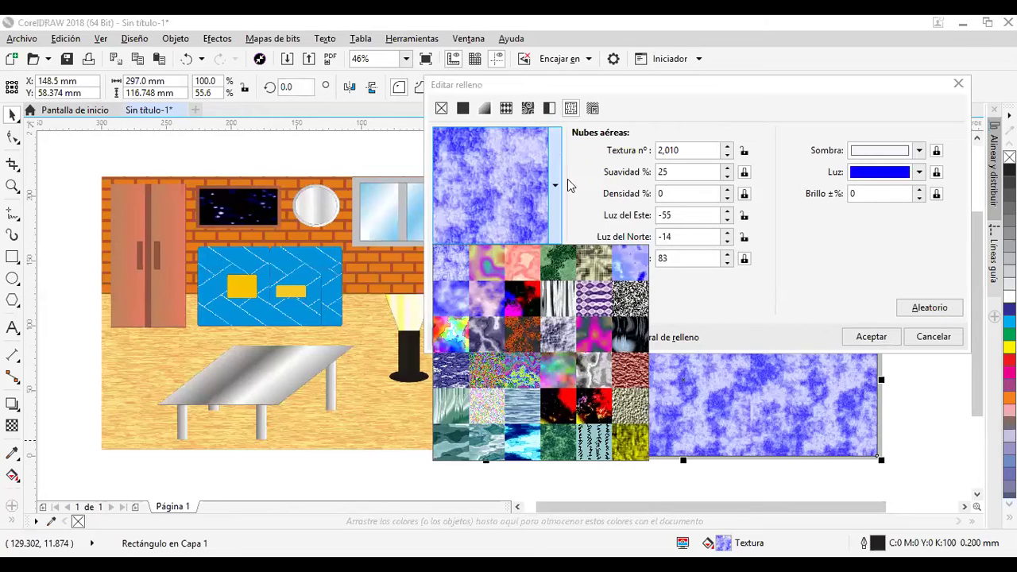
click(520, 411)
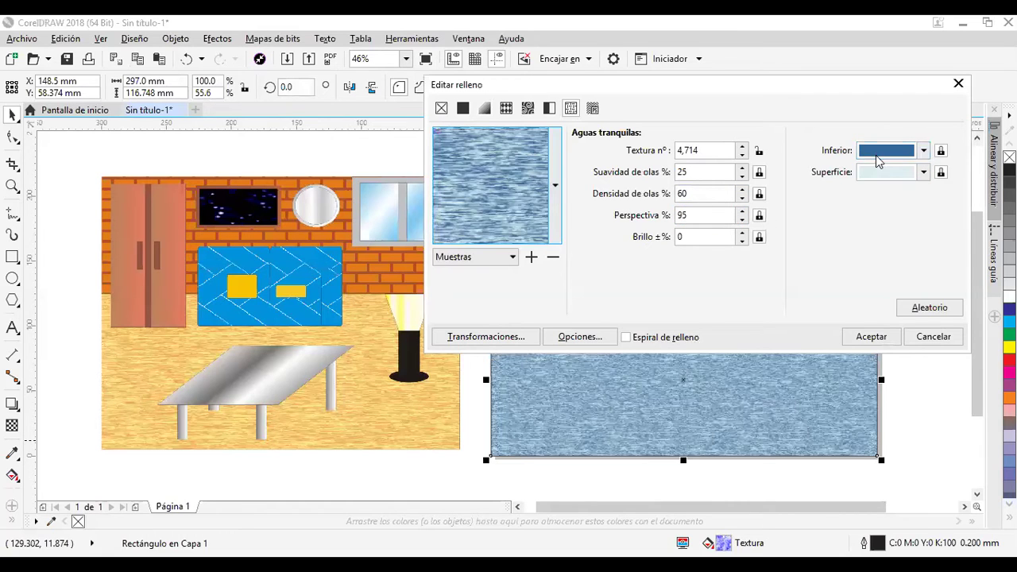
- Sample tan #EDC76E for the texture's Inferior color and orange #E8A857 for its Superficie color from the reference floor
click(923, 151)
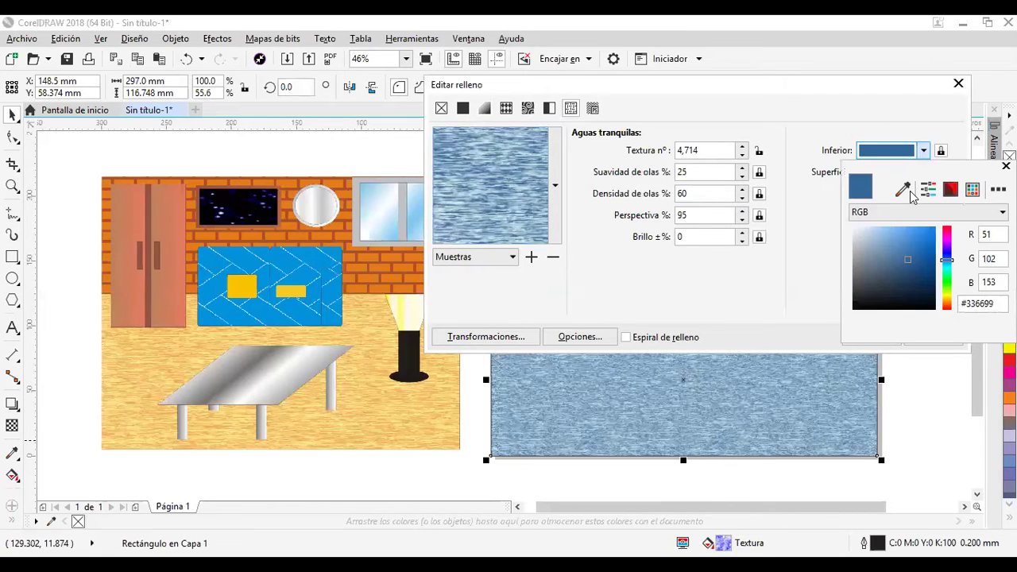
click(900, 194)
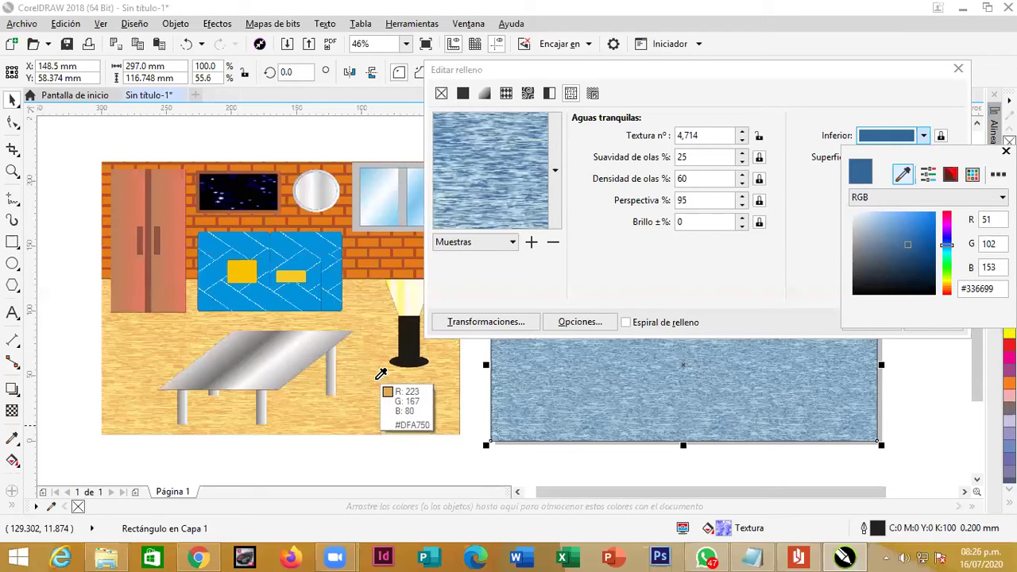
click(375, 380)
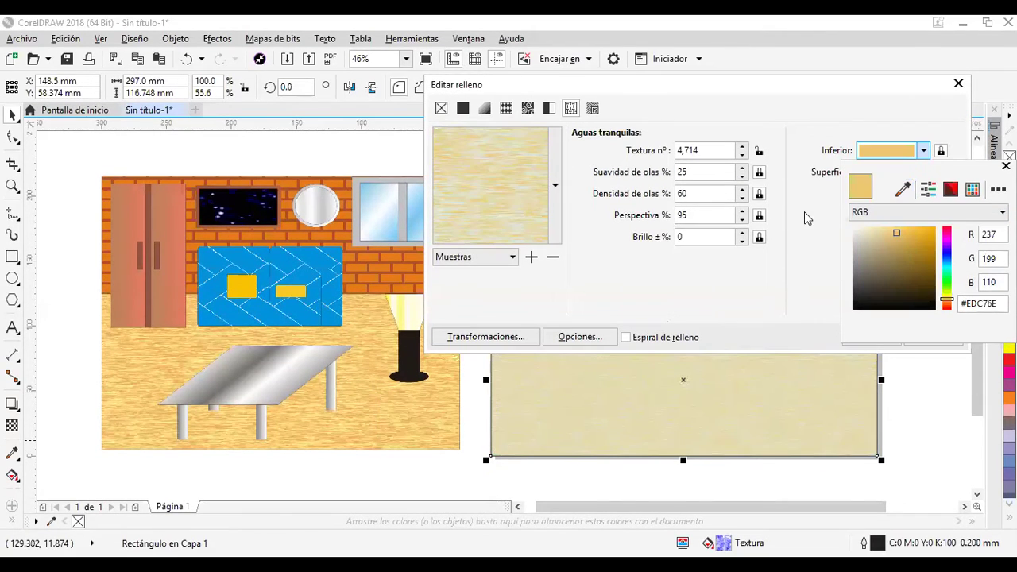
click(925, 175)
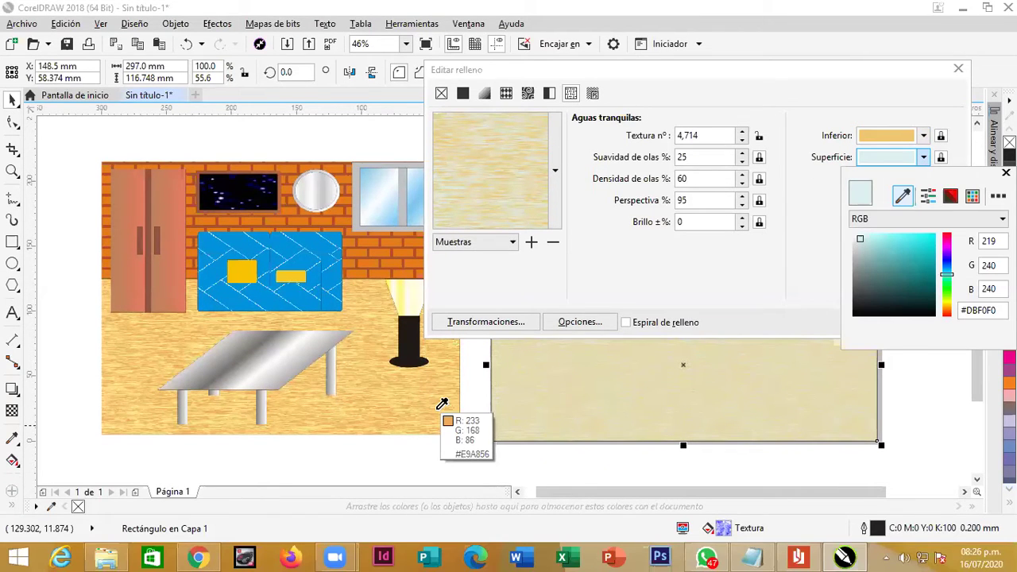
click(438, 409)
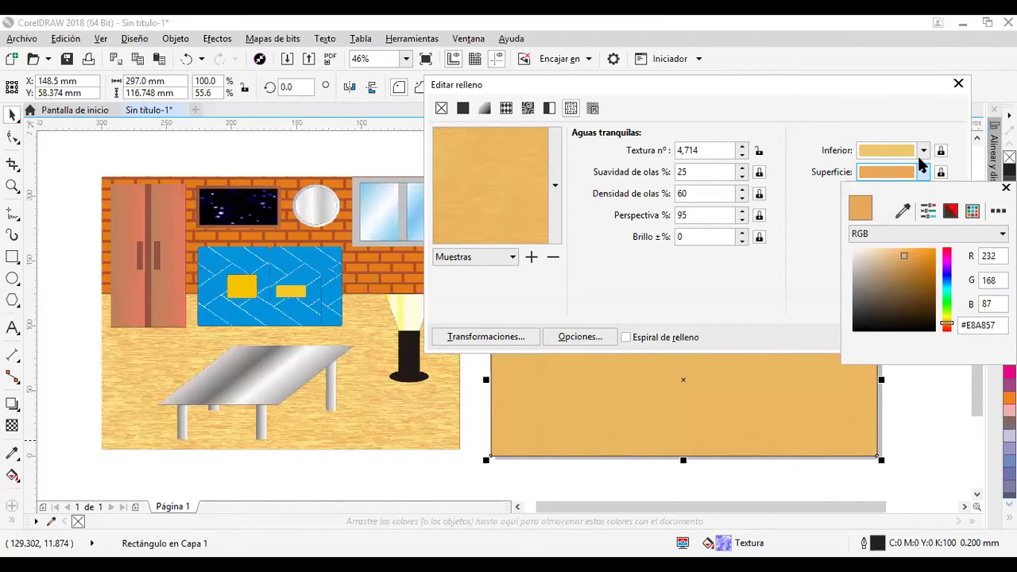
- Resample the texture's Inferior color from a lighter yellow streak of the reference floor and apply the fill
click(903, 211)
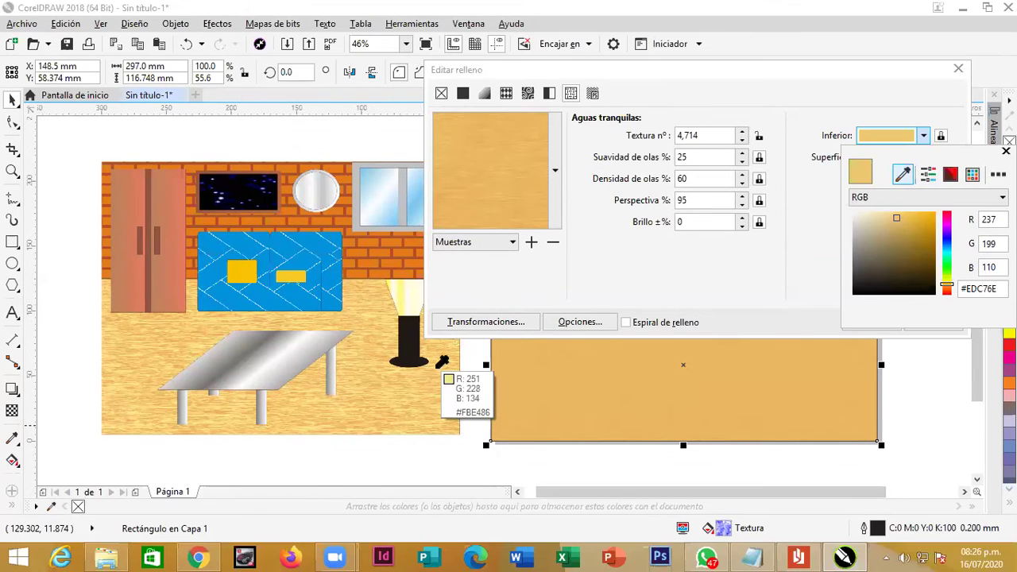
click(794, 312)
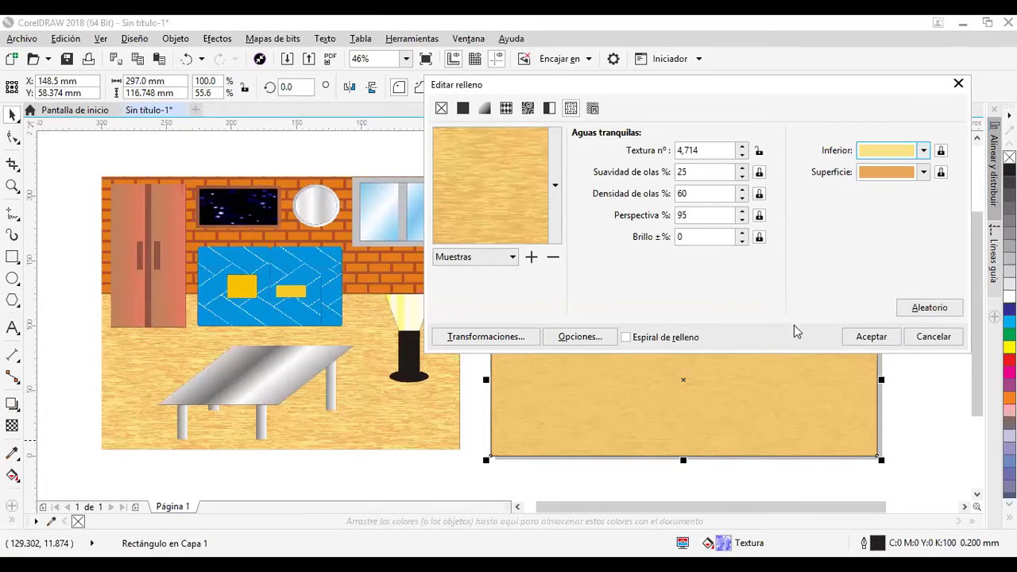
click(878, 340)
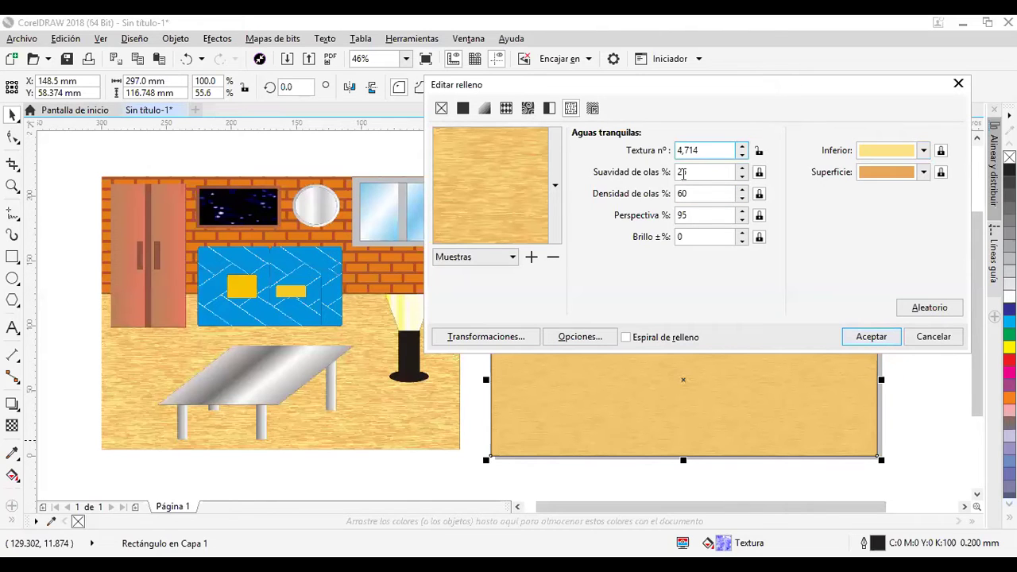
click(690, 216)
click(872, 337)
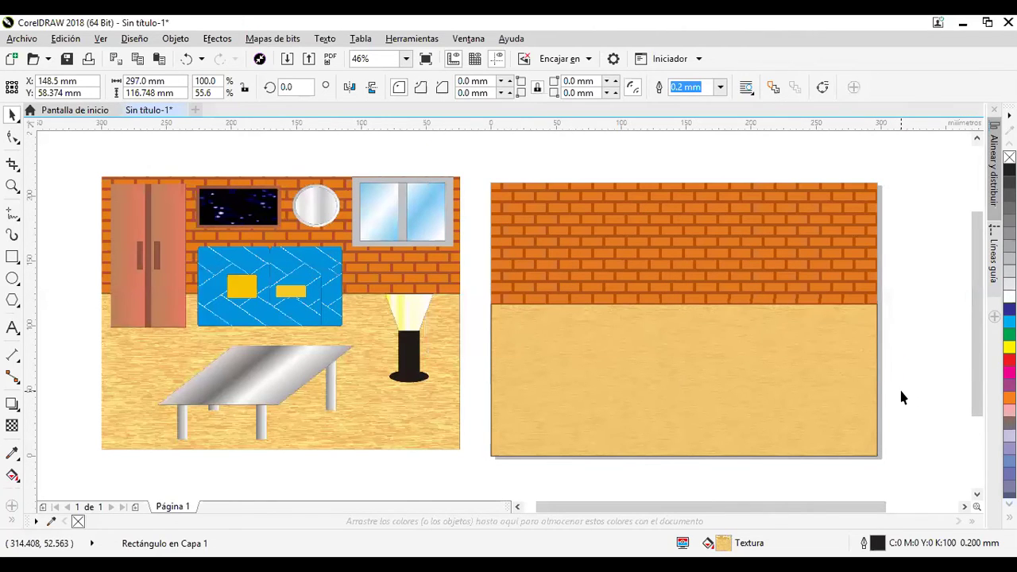
- Remove the floor rectangle's outline and lock the floor in place
click(854, 368)
click(932, 243)
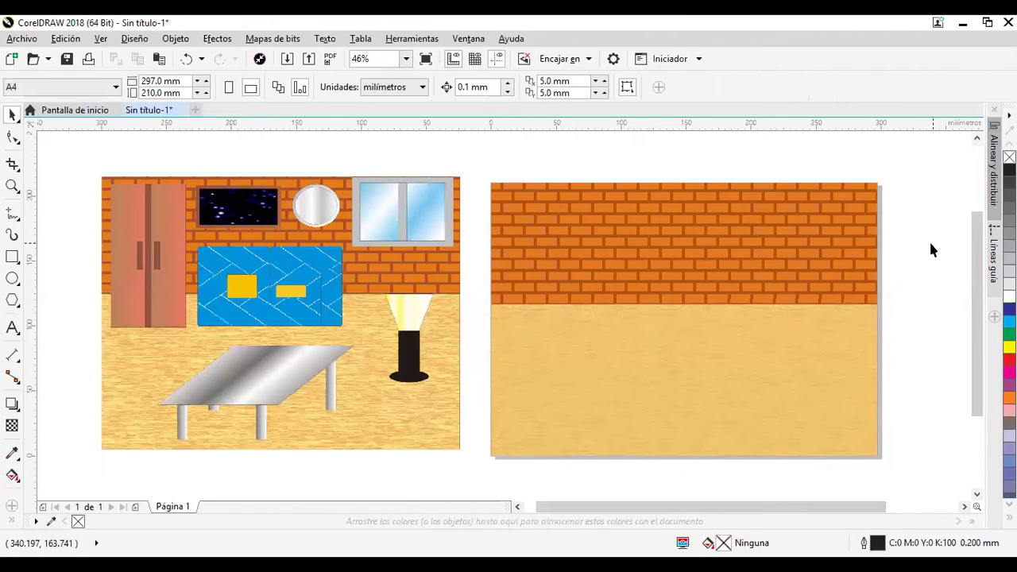
click(760, 378)
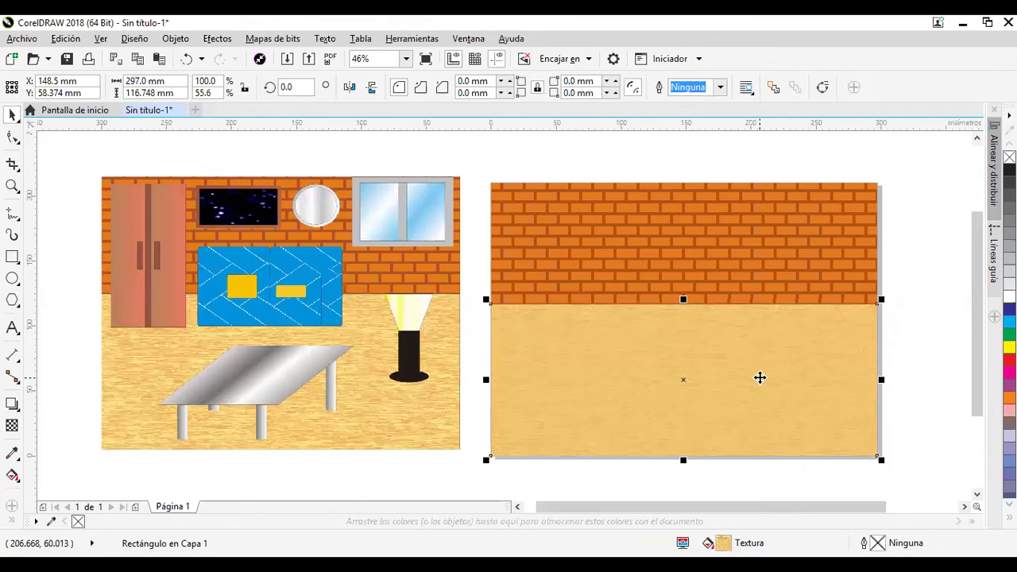
right_click(759, 378)
click(806, 352)
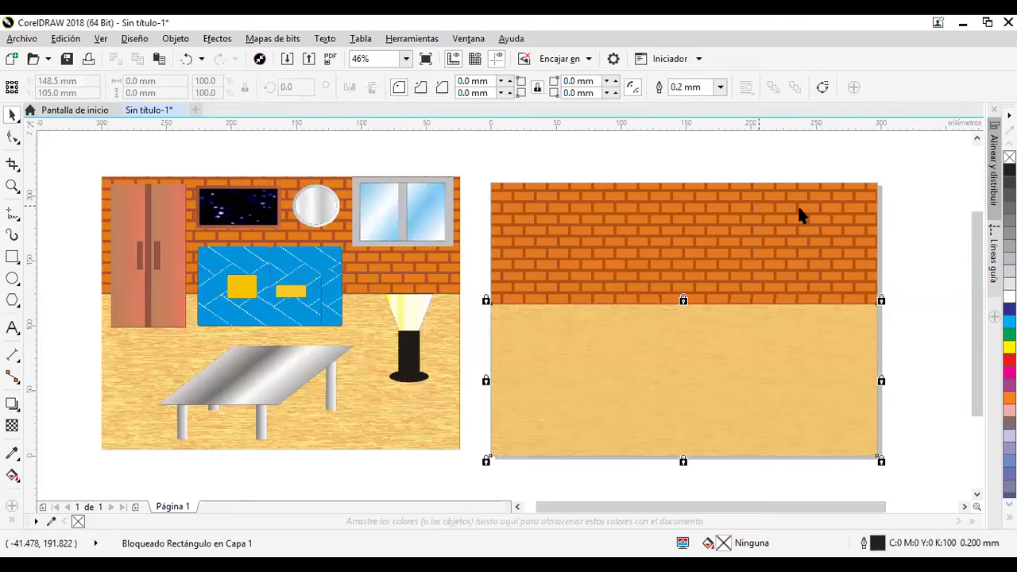
- Draw a window frame about 91 by 57 mm at the wall's upper right, filled with 30% black and without outline
click(907, 243)
drag(907, 243, 820, 238)
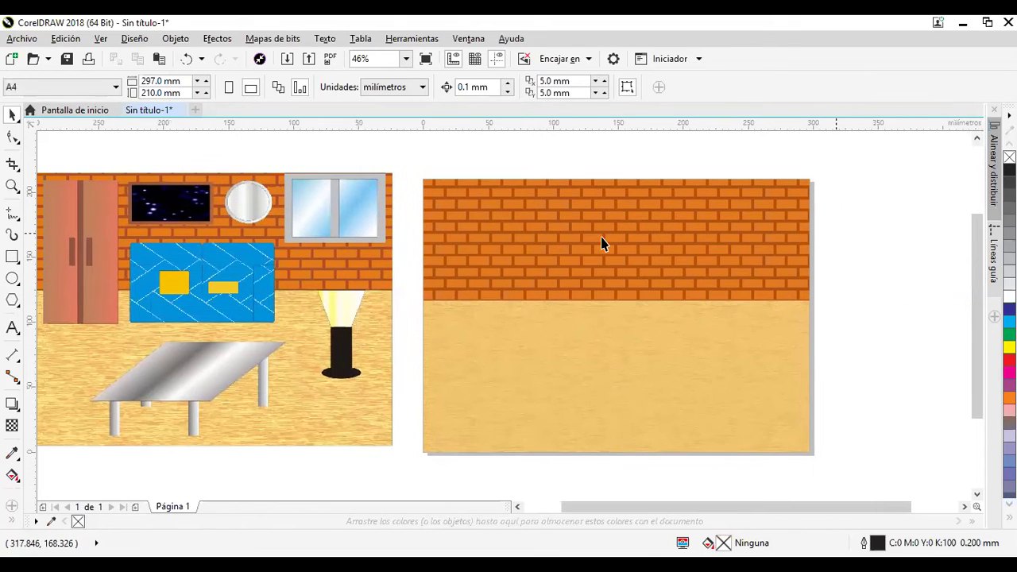
click(12, 261)
mouse_move(677, 193)
mouse_down()
mouse_move(745, 252)
mouse_move(796, 267)
mouse_up()
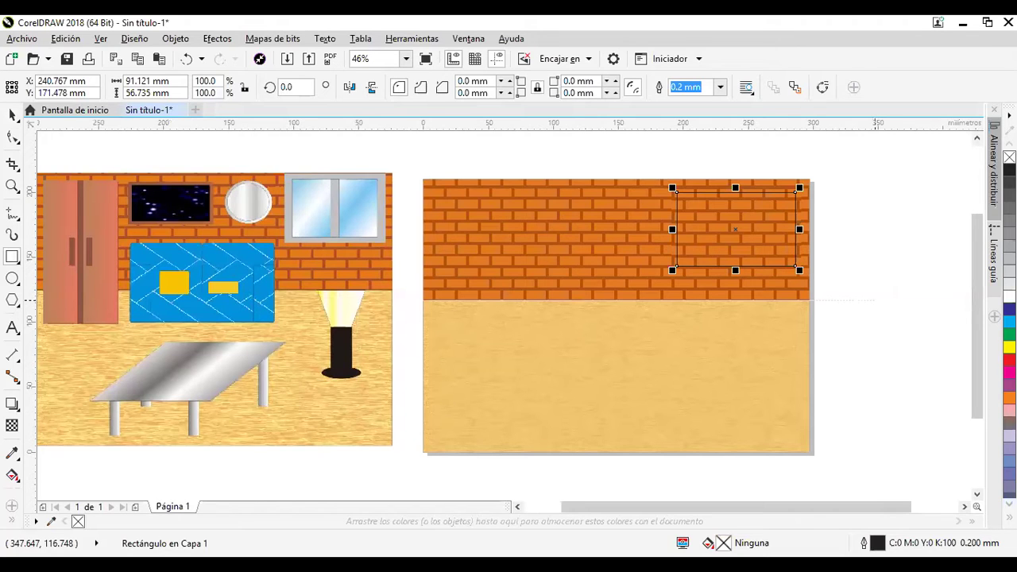
click(1010, 259)
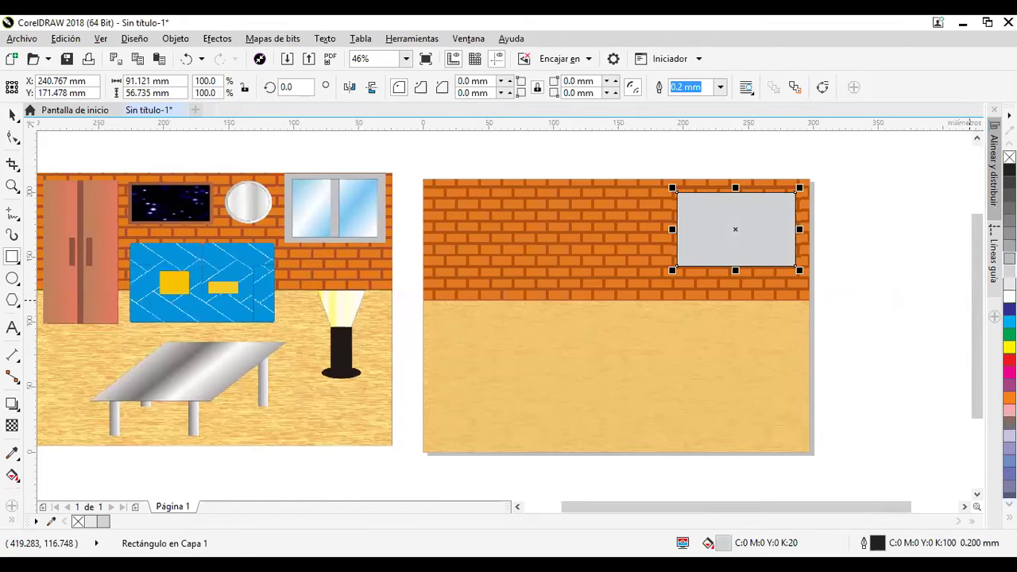
right_click(1010, 157)
click(11, 115)
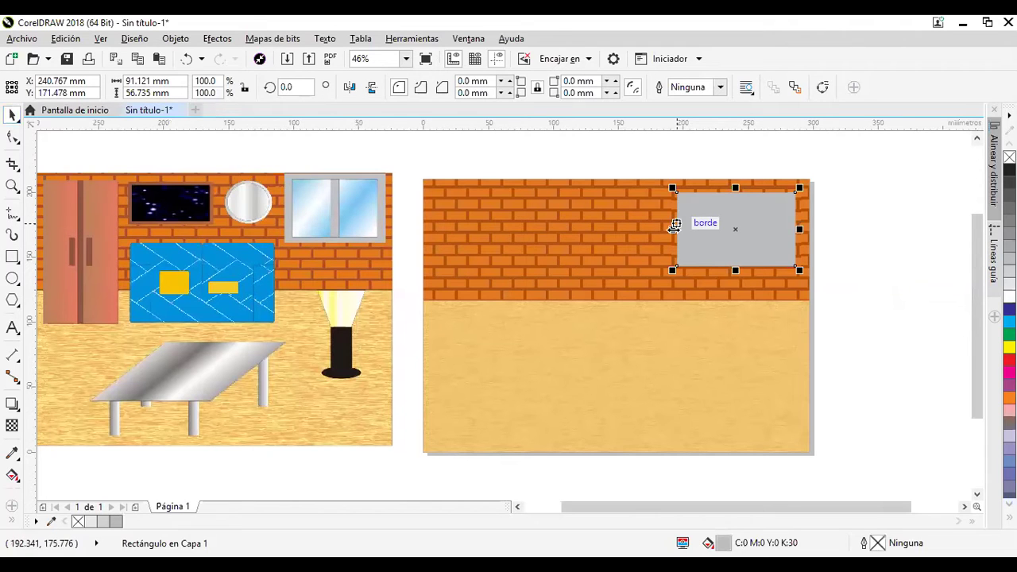
- Move the reference picture over the page's left part so its window is close to the new gray frame
drag(672, 229, 681, 231)
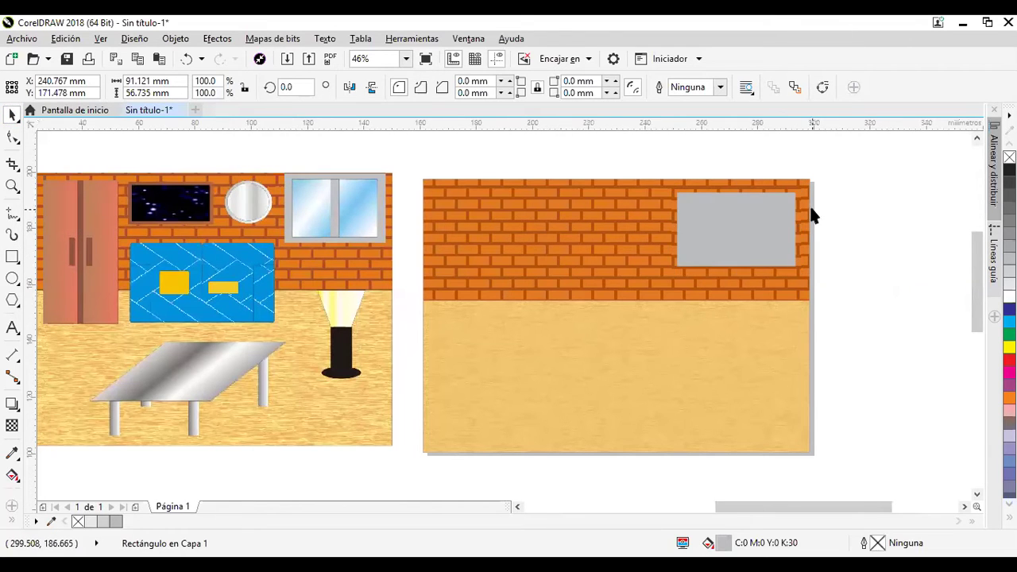
scroll(813, 215, up, 3)
drag(560, 289, 558, 288)
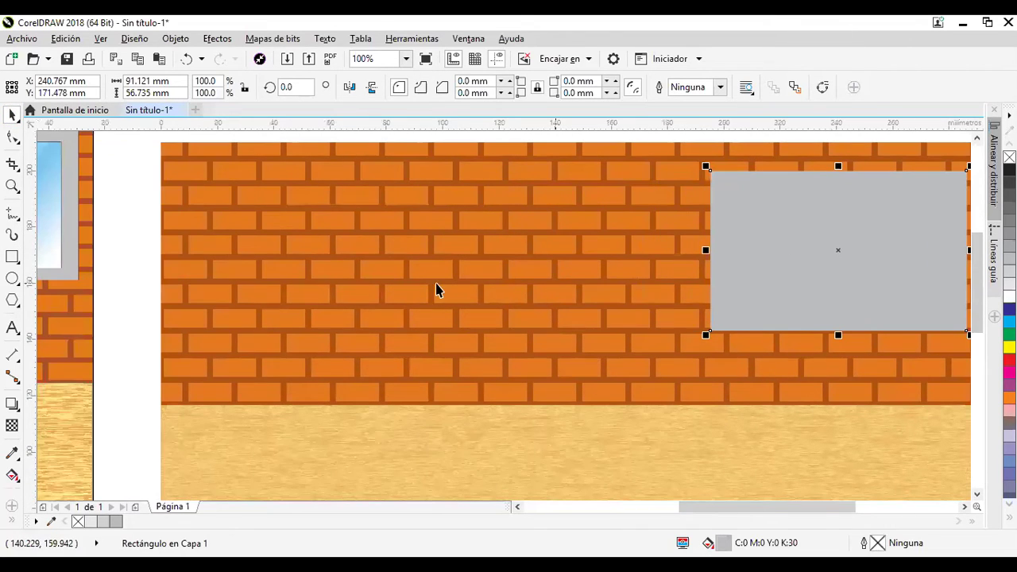
click(86, 266)
drag(107, 300, 329, 284)
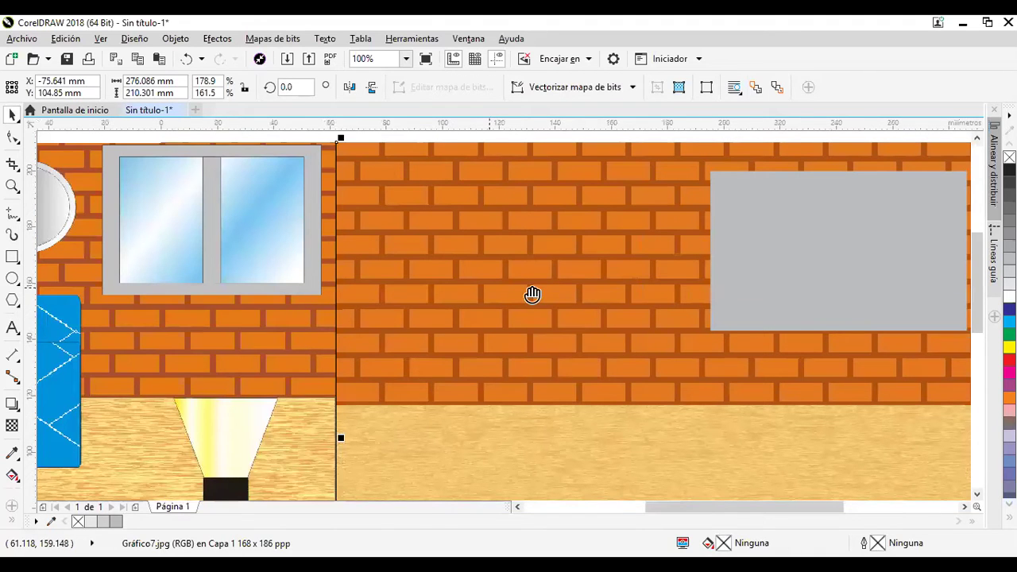
drag(522, 294, 496, 306)
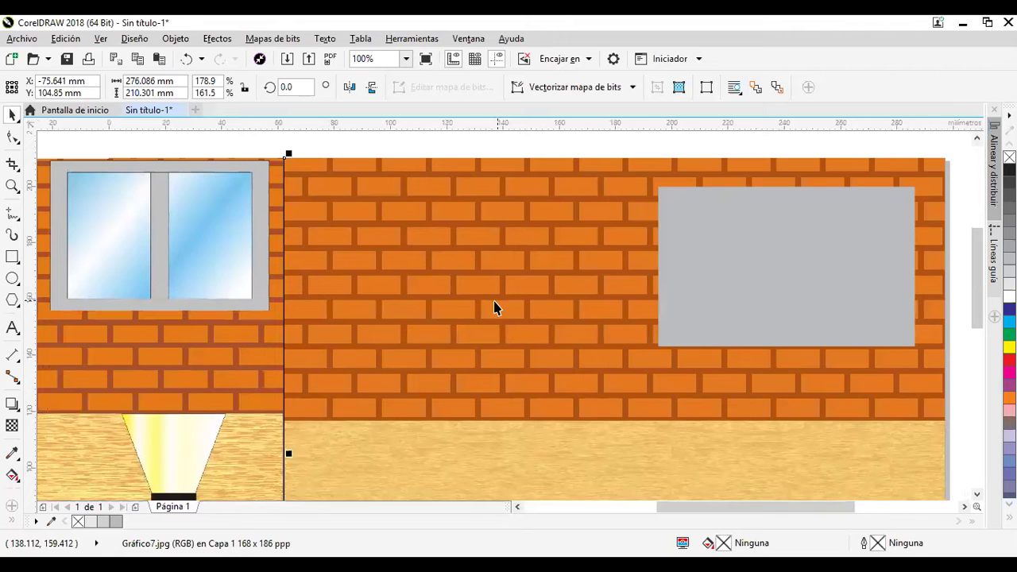
- Draw a pane rectangle about 22 by 48 mm inside the gray frame and position it near the frame's left edge
click(12, 257)
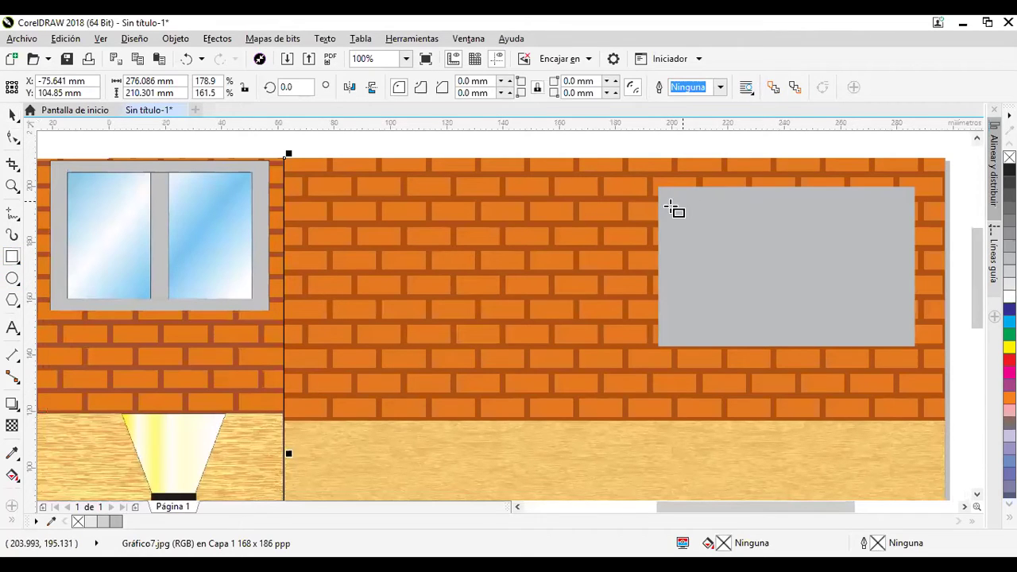
click(102, 36)
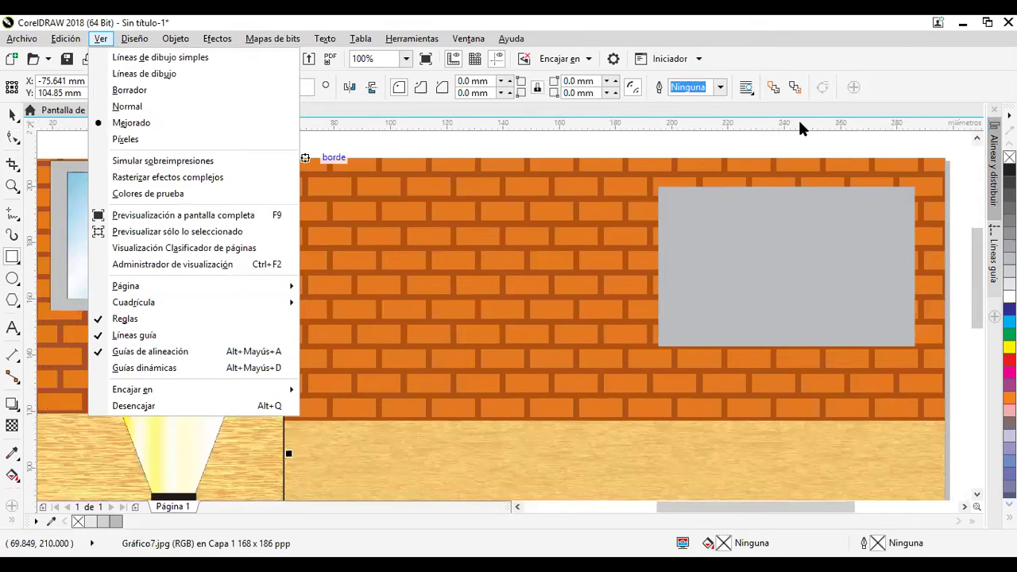
click(674, 207)
mouse_move(678, 202)
mouse_down()
mouse_move(722, 321)
mouse_move(741, 338)
mouse_up()
click(13, 115)
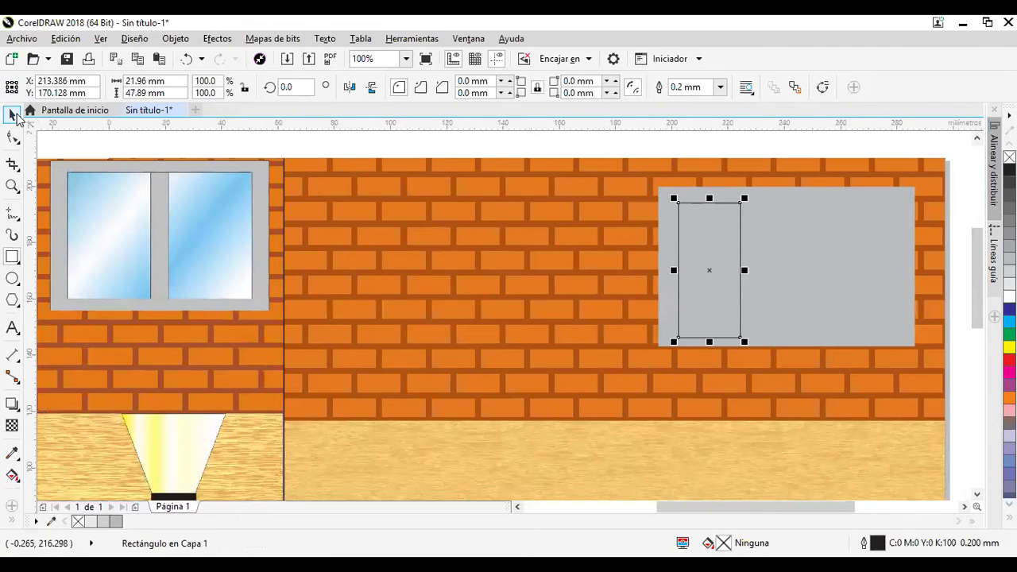
drag(699, 224, 698, 222)
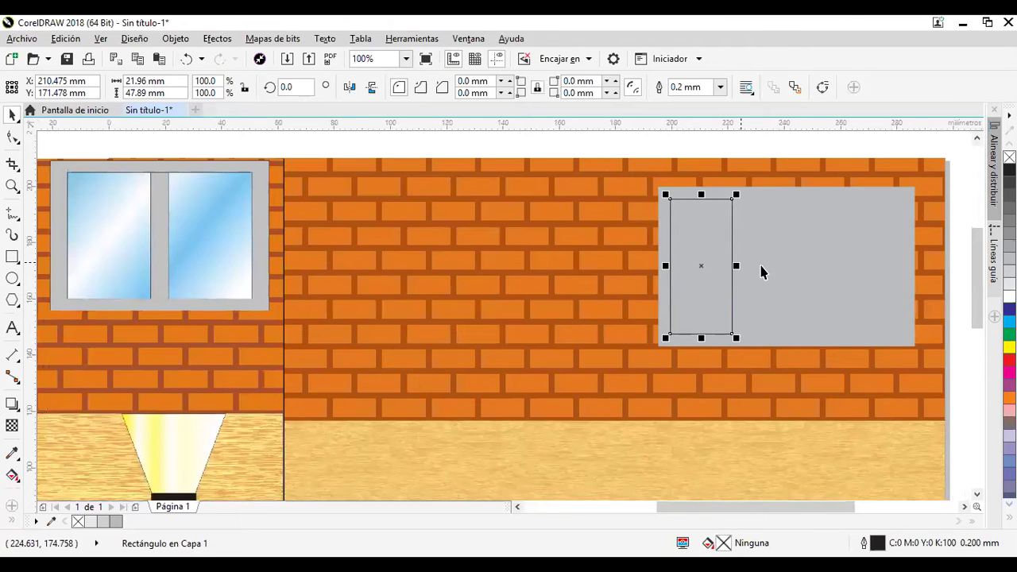
- Widen the pane to about 37 mm and place an identical copy in the right half of the frame
scroll(775, 275, up, 1)
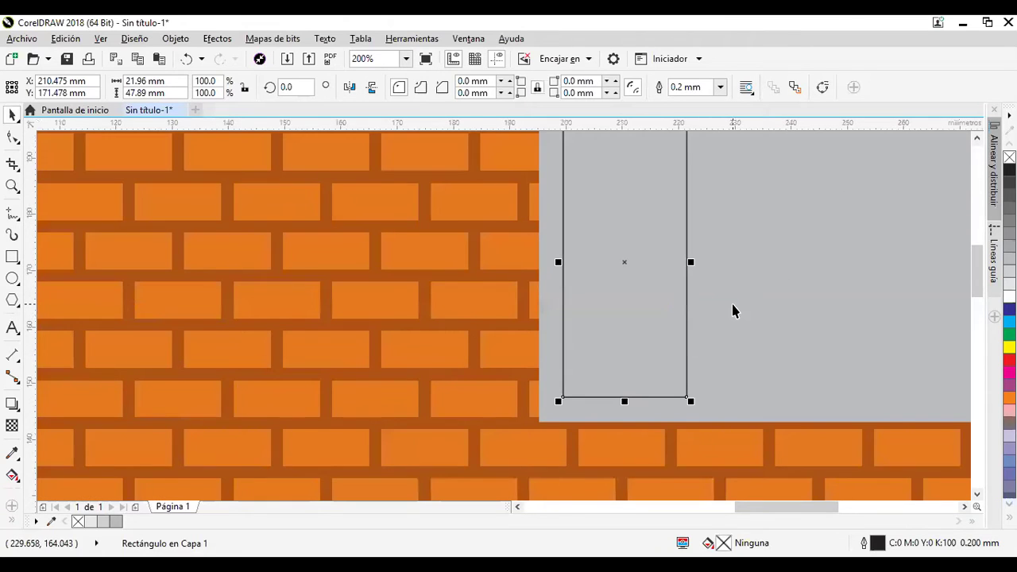
scroll(733, 308, down, 1)
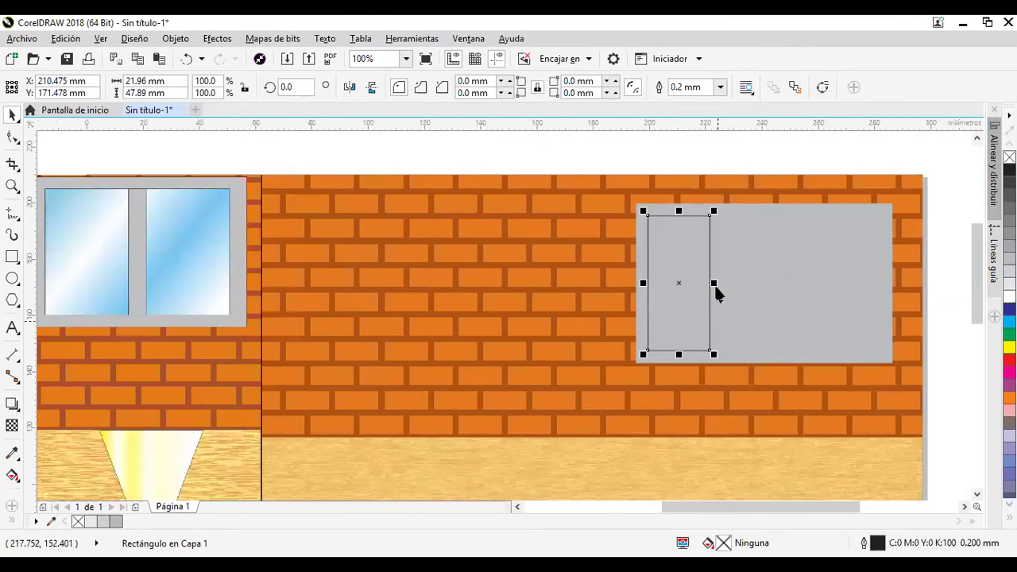
drag(713, 282, 844, 301)
key(Escape)
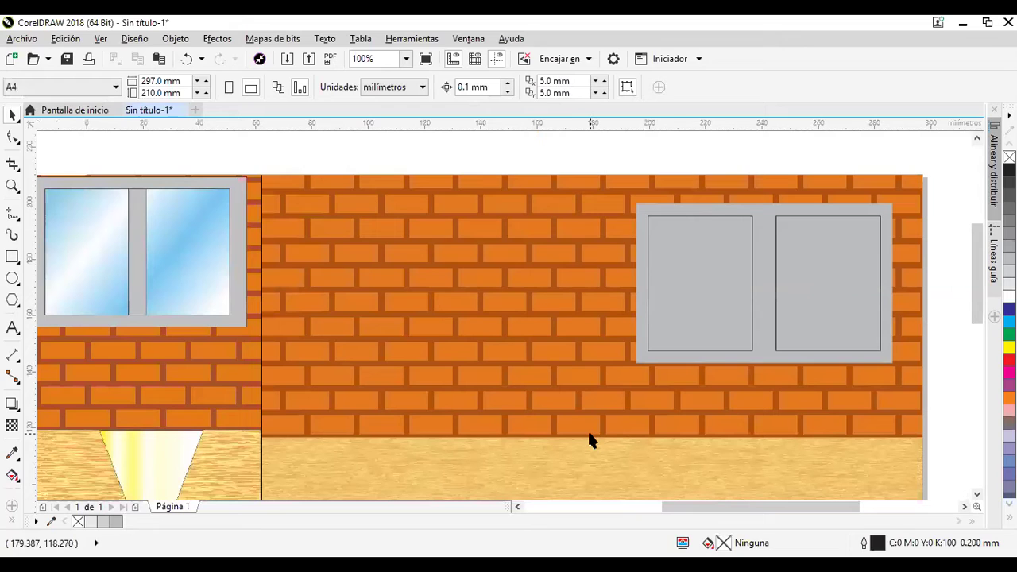
- Give the left window pane a linear gradient fill rotated to -45°
click(675, 332)
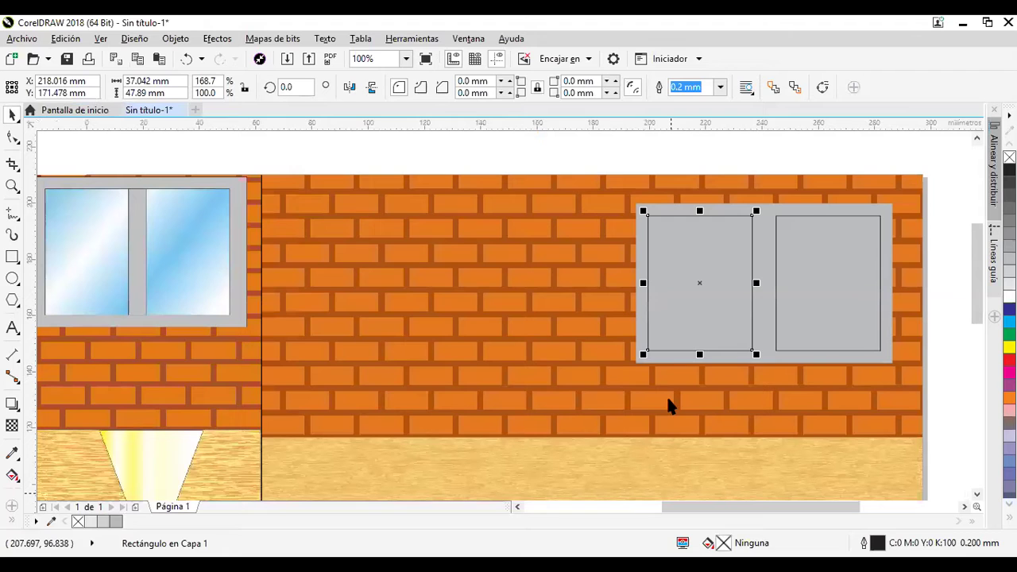
drag(456, 405, 488, 423)
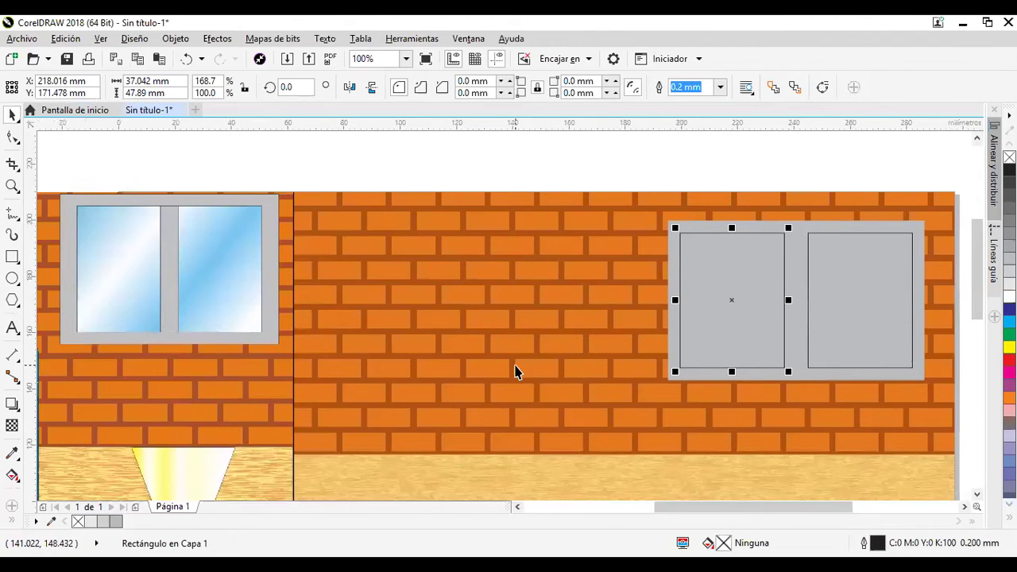
key(F11)
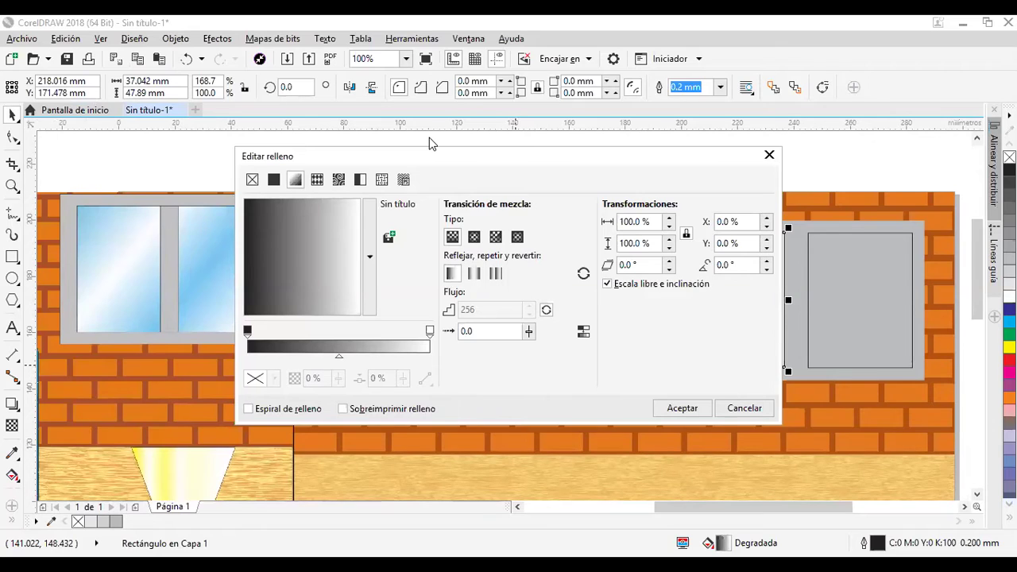
drag(429, 156, 306, 81)
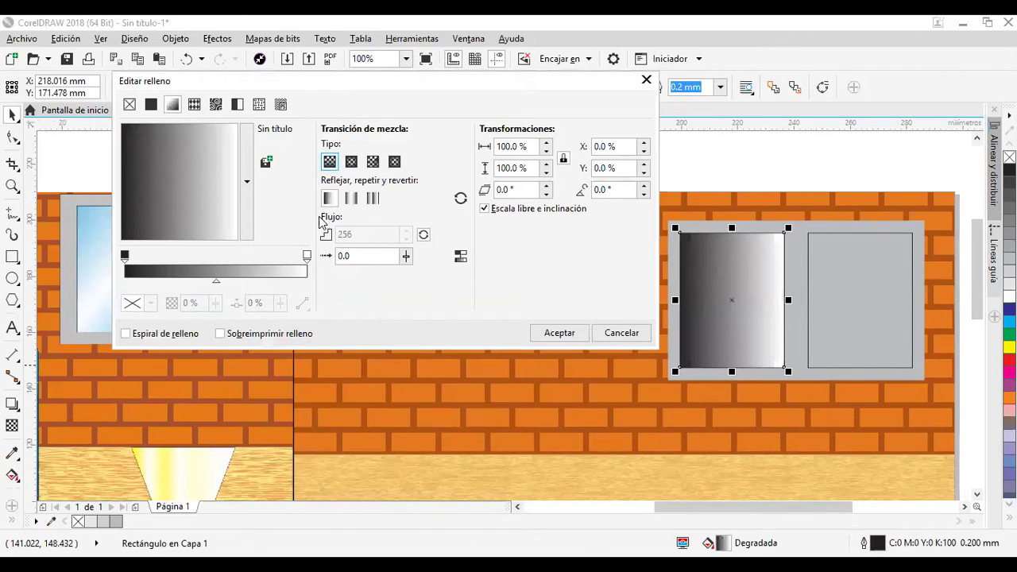
click(610, 192)
double_click(588, 191)
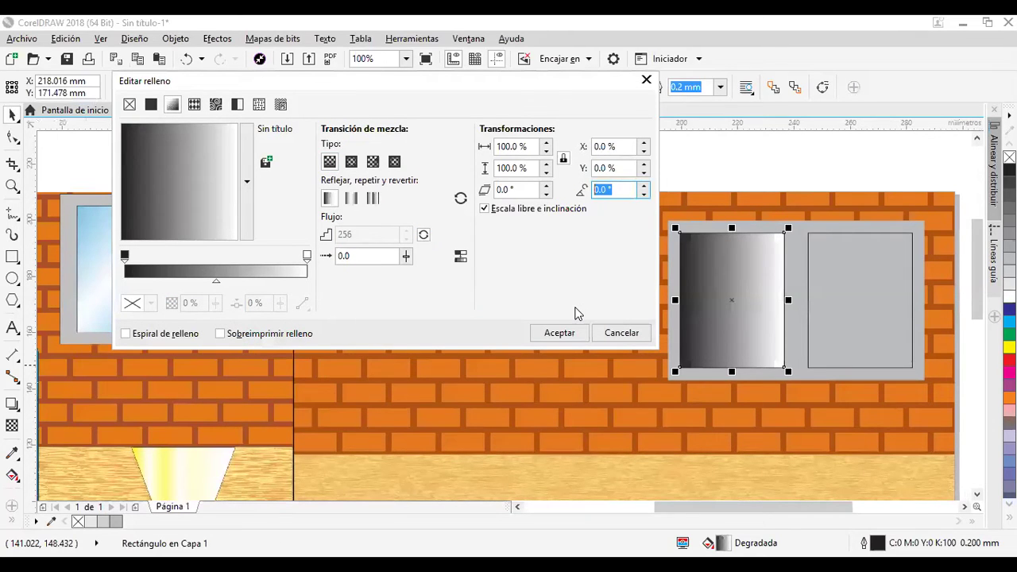
text(-45)
click(616, 167)
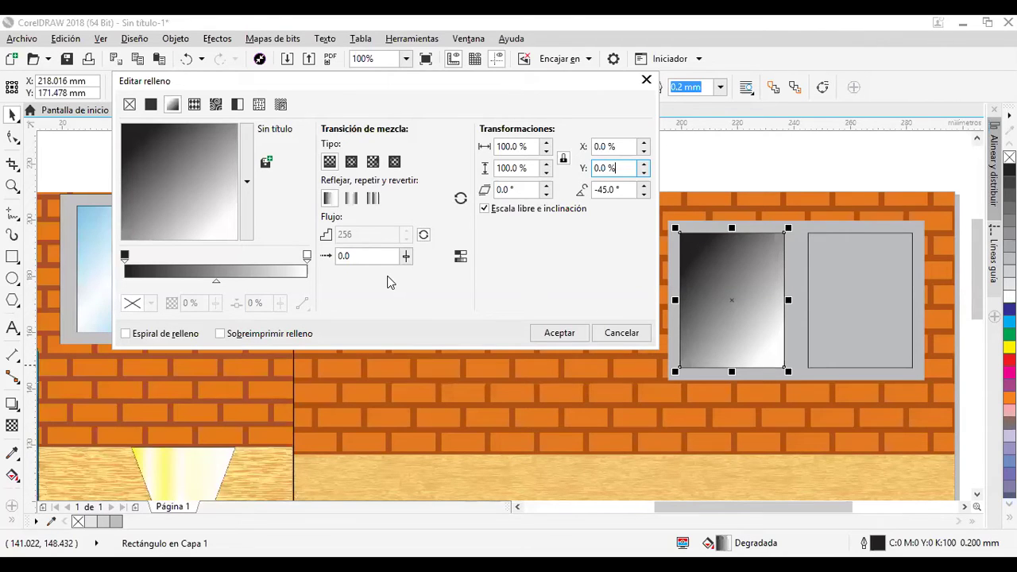
- Set the start color of the left pane's gradient to light blue, C53 M0 Y13 K0
drag(390, 80, 363, 138)
click(98, 313)
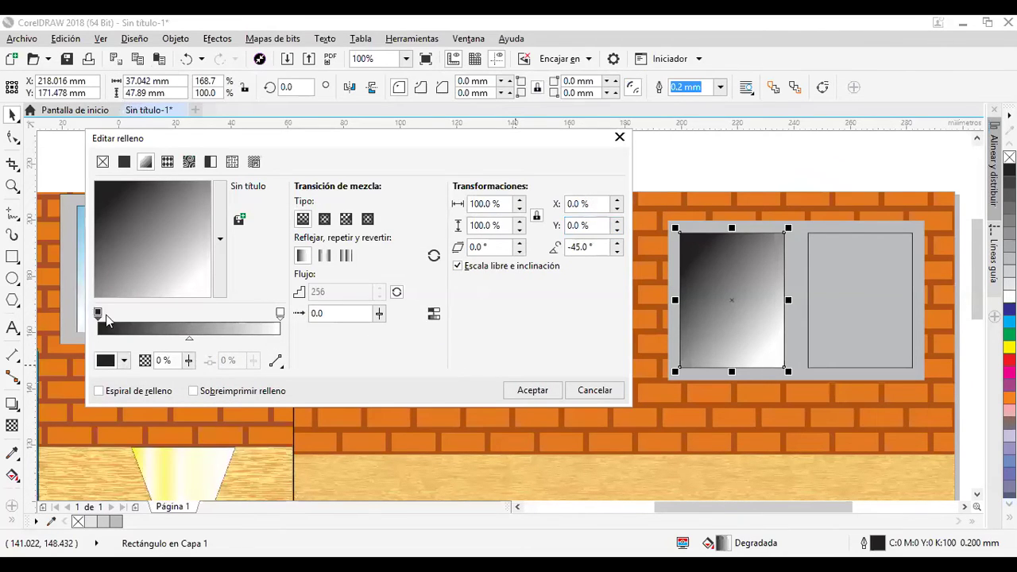
click(124, 362)
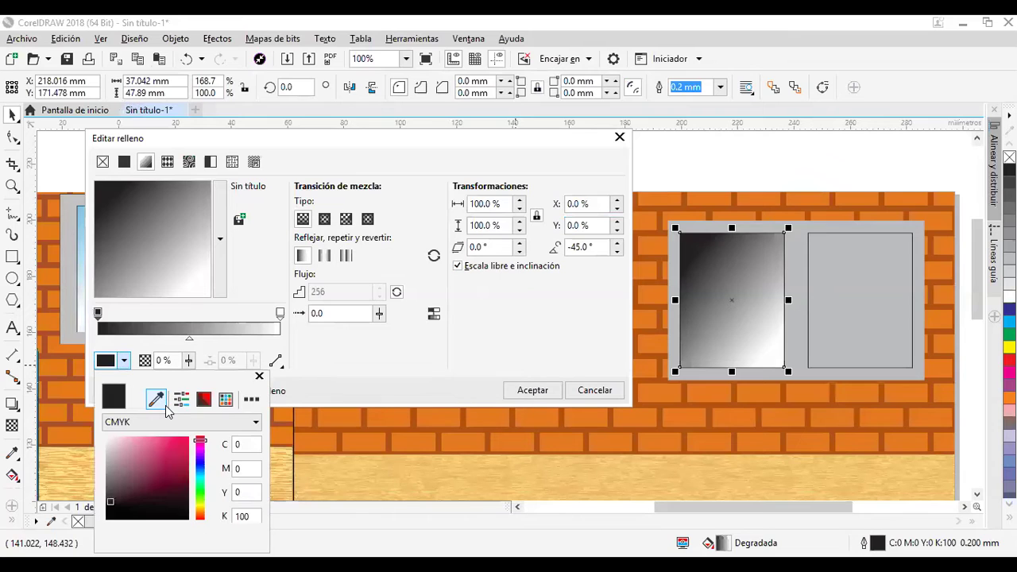
click(200, 477)
click(181, 439)
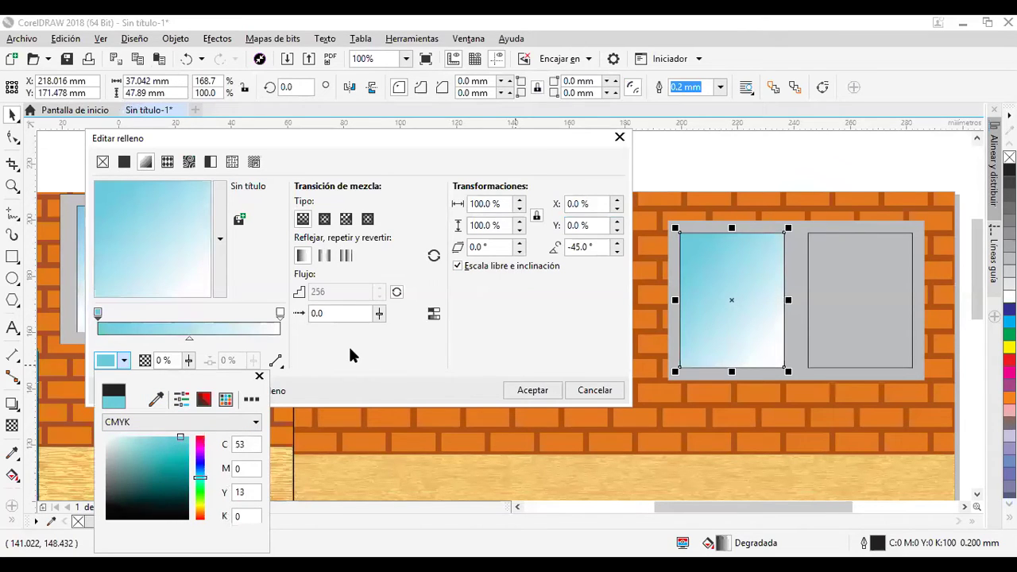
- Add a color stop halfway along the left pane's gradient and make it white
drag(211, 140, 272, 128)
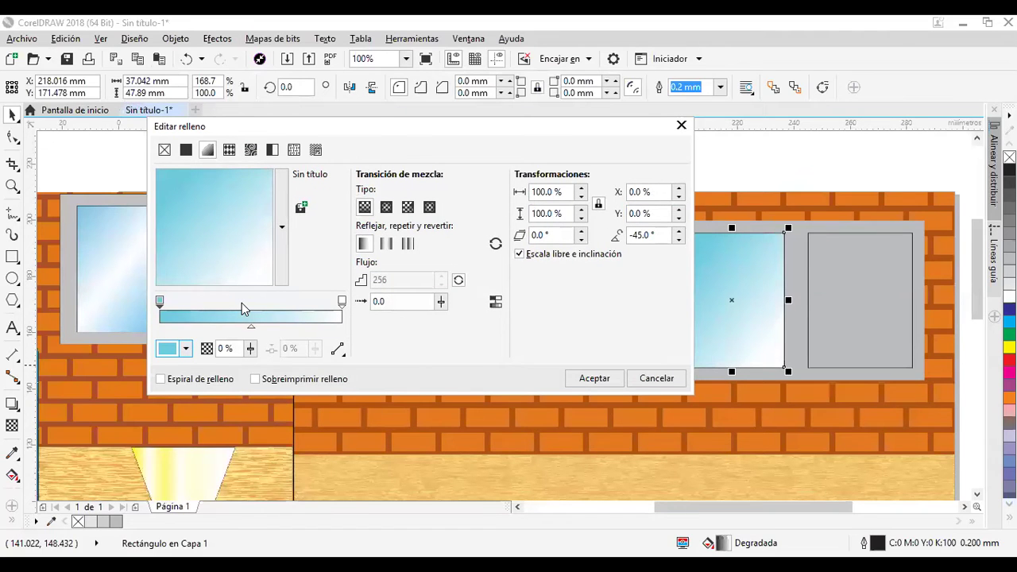
double_click(245, 308)
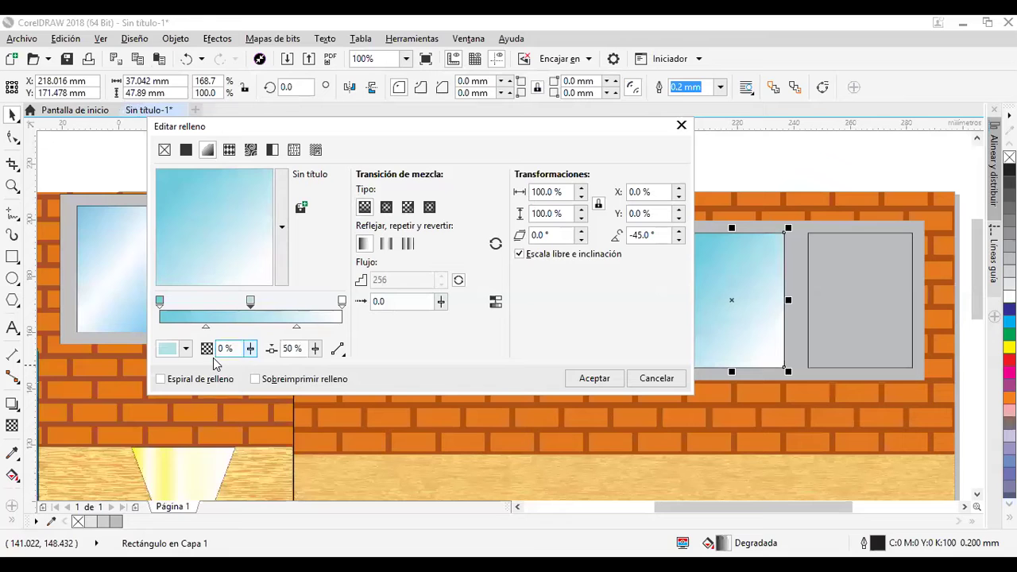
click(185, 348)
drag(190, 440, 167, 425)
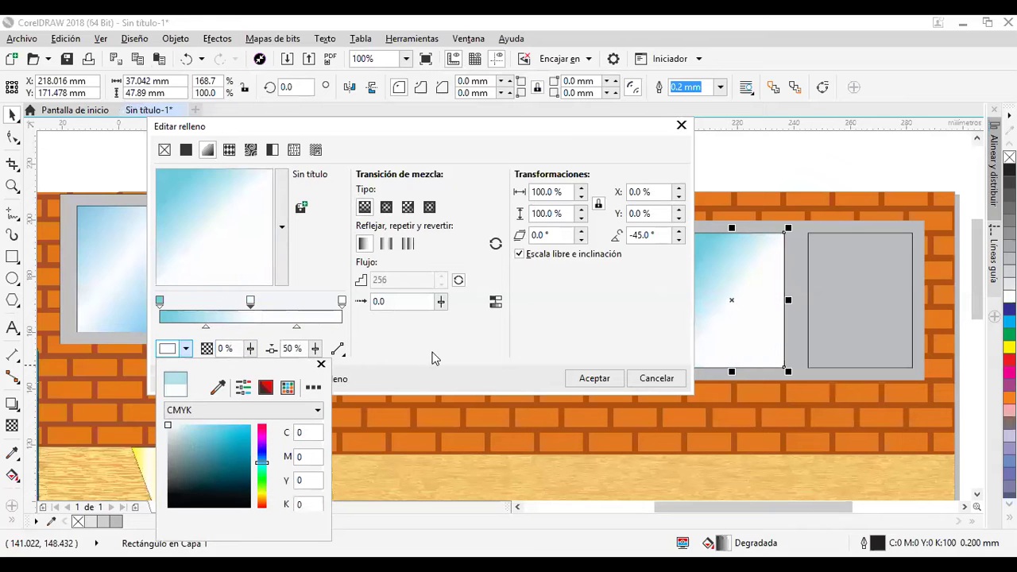
- Set the end color of the left pane's gradient to light blue, C57 M0 Y7 K0, and apply the fill
click(342, 302)
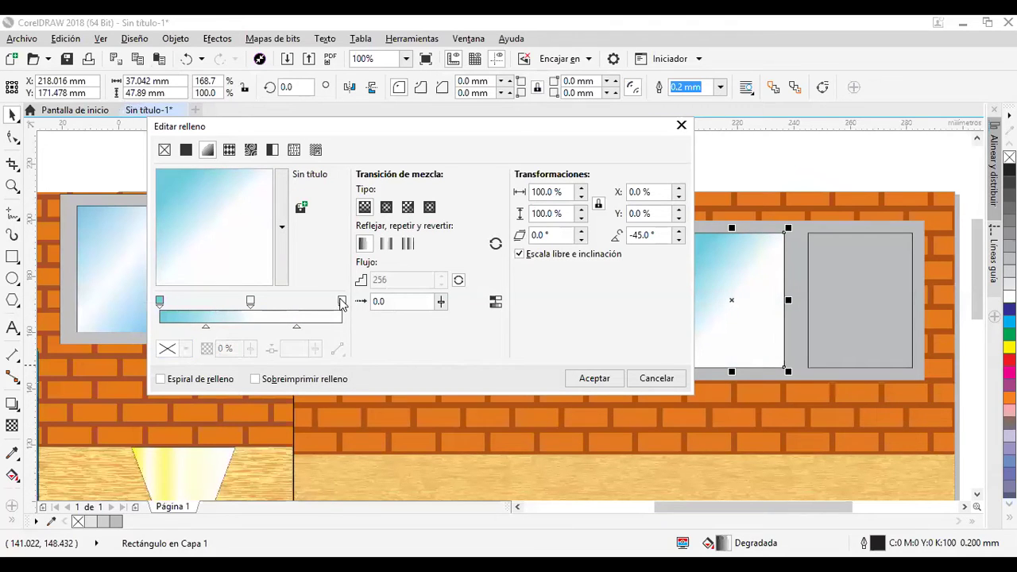
click(185, 350)
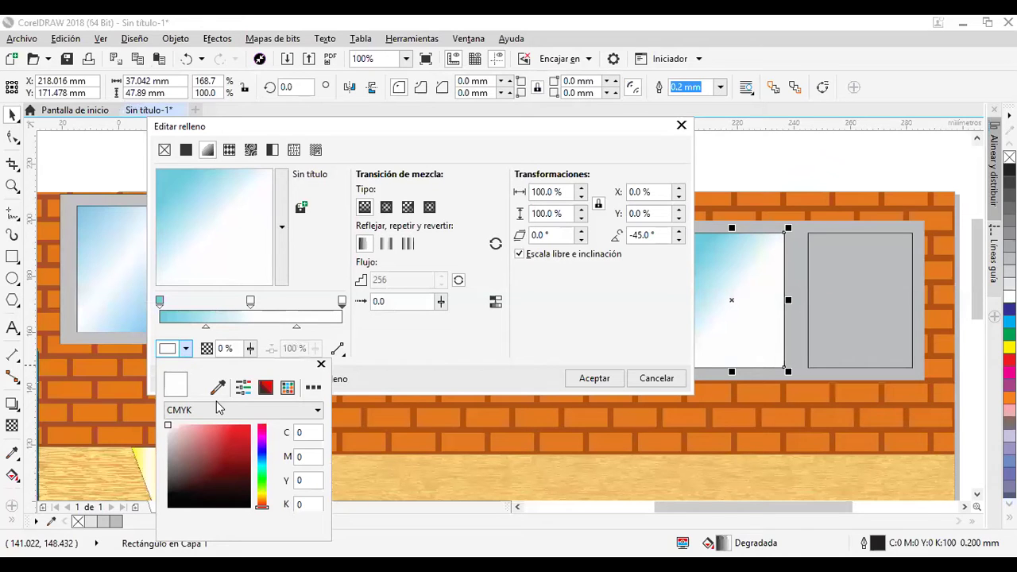
click(265, 476)
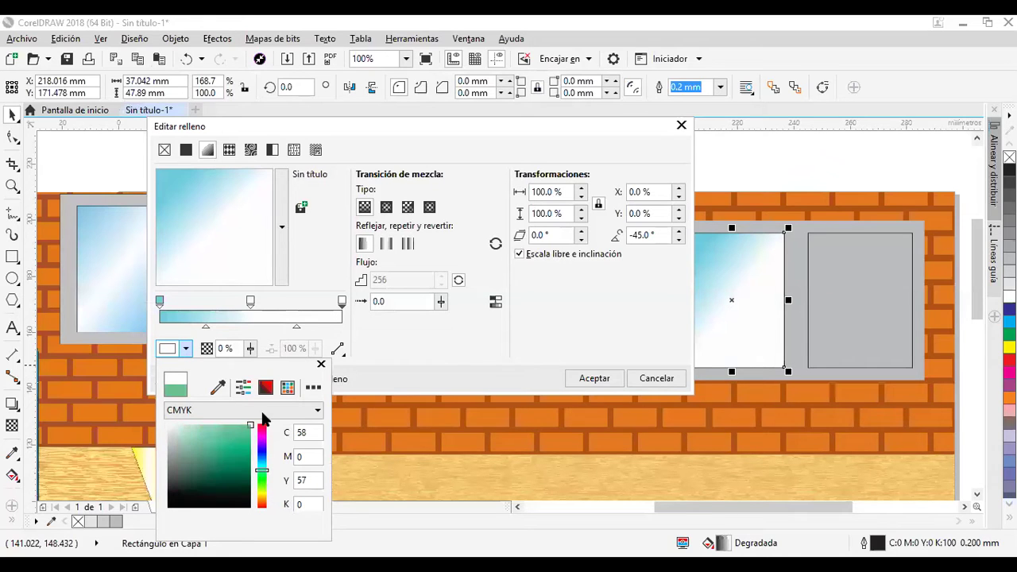
click(262, 464)
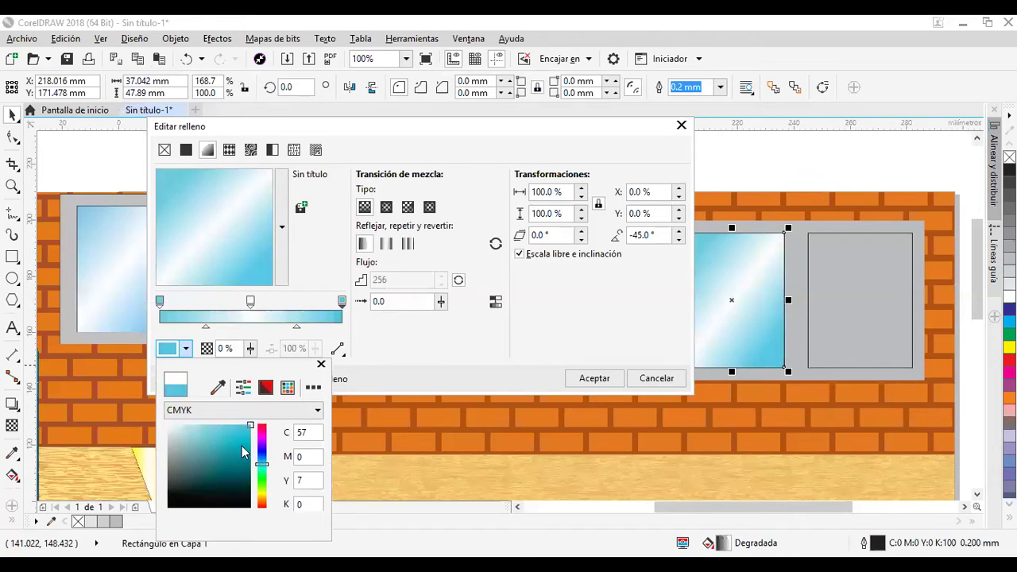
click(593, 379)
click(594, 379)
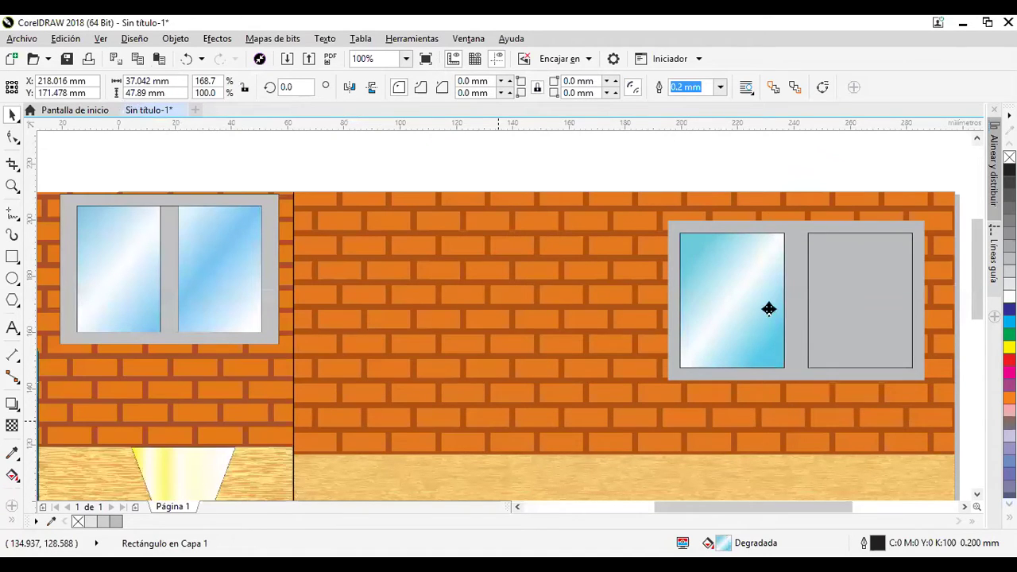
- Give the right window pane a linear gradient fill rotated to -45°
click(835, 313)
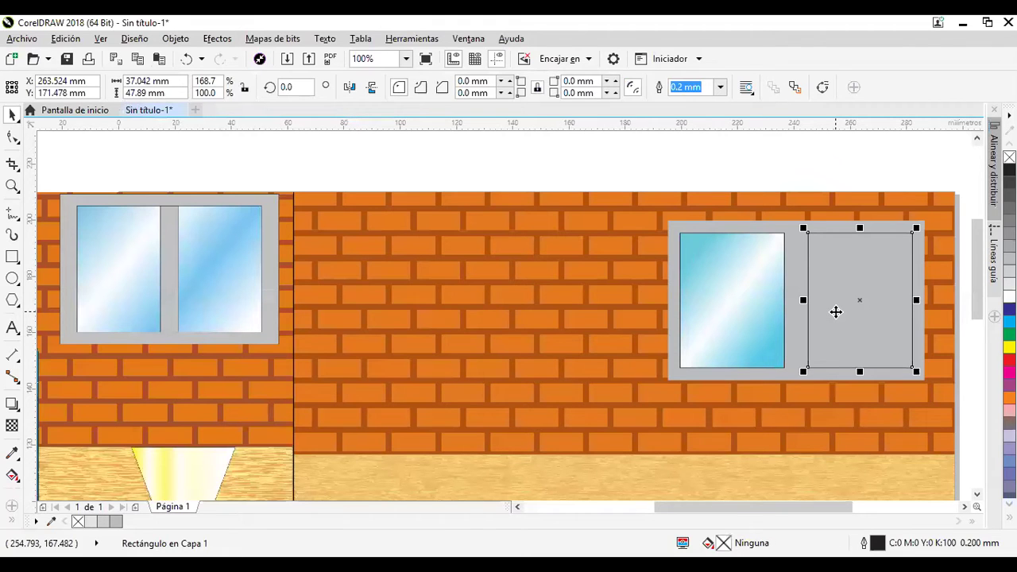
key(F11)
click(739, 265)
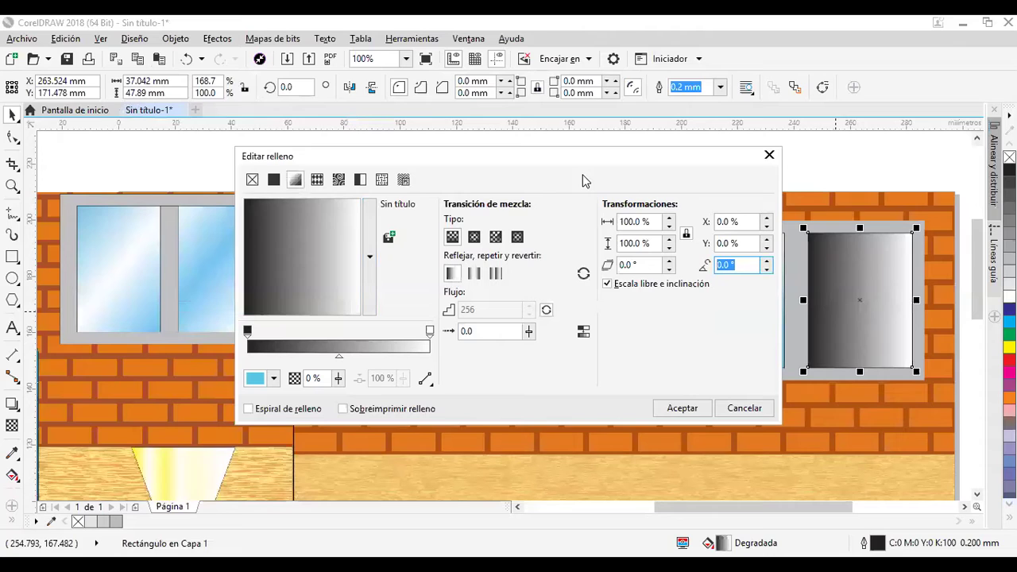
text(-45)
click(719, 246)
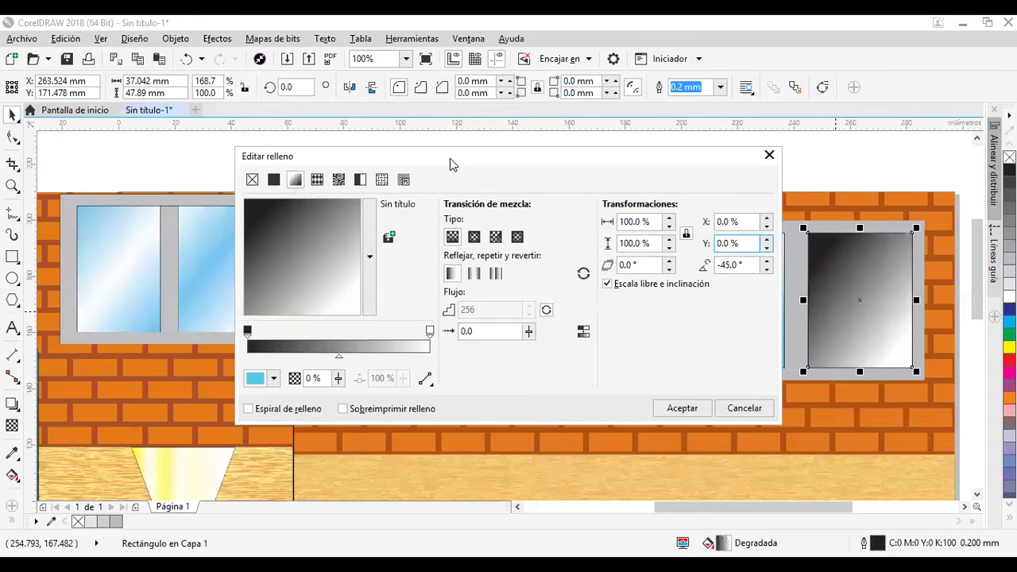
- Set the start color of the right pane's gradient to white
drag(449, 164, 431, 196)
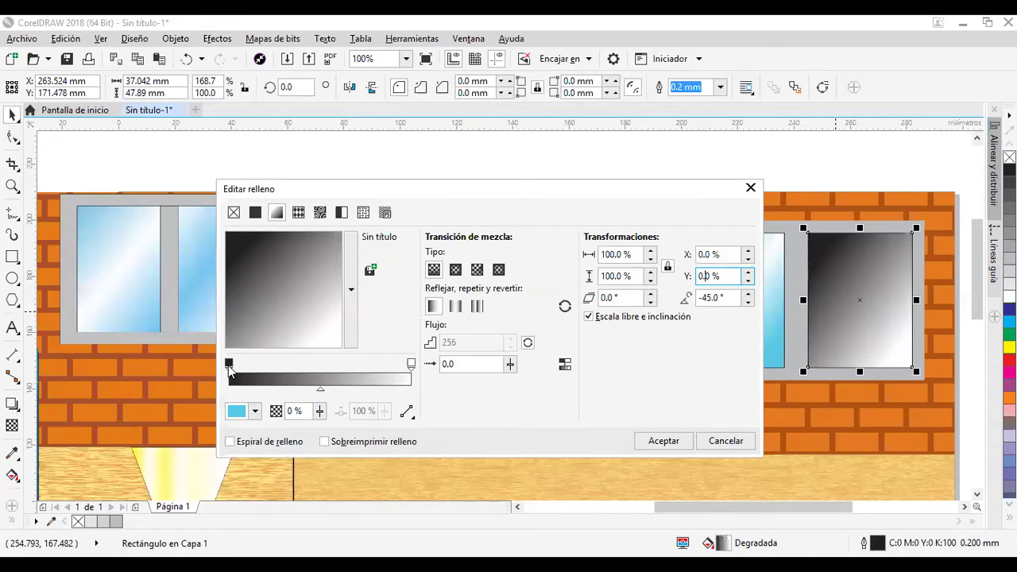
click(229, 366)
click(255, 411)
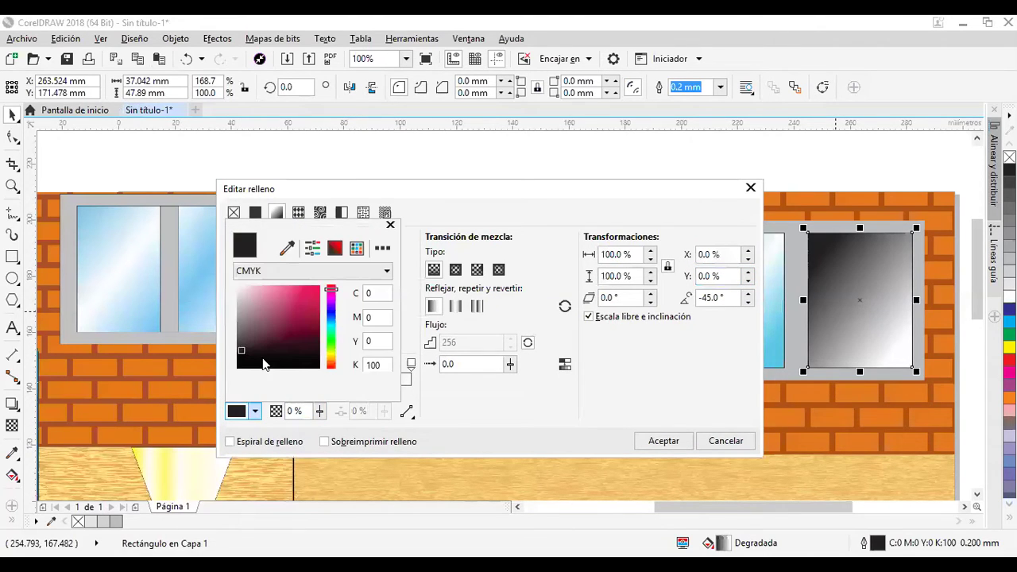
click(452, 417)
- Add a light blue stop, C53 M0 Y13 K0, halfway along the right pane's gradient, keep its end white, and apply the fill
double_click(320, 367)
click(255, 412)
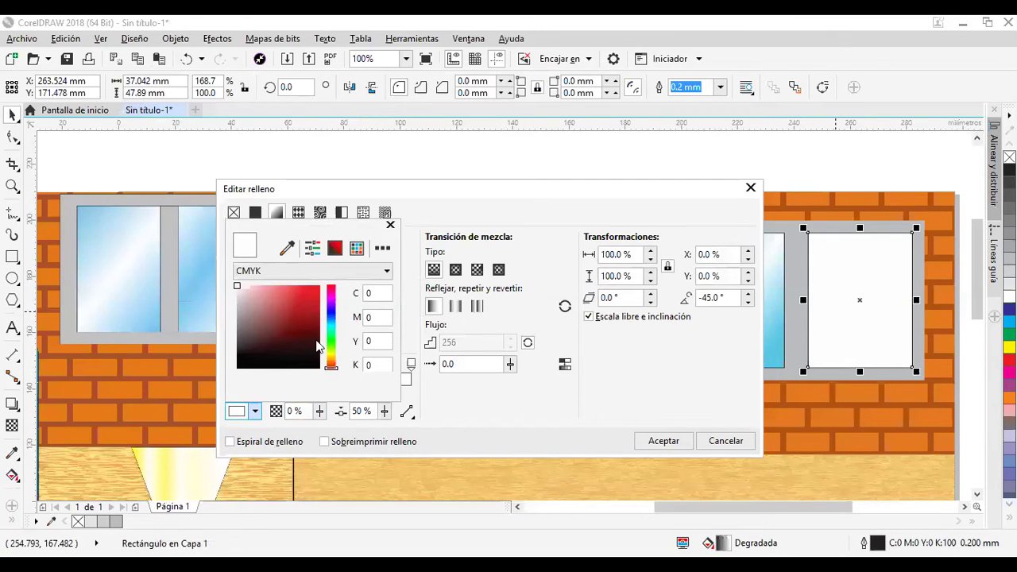
click(331, 326)
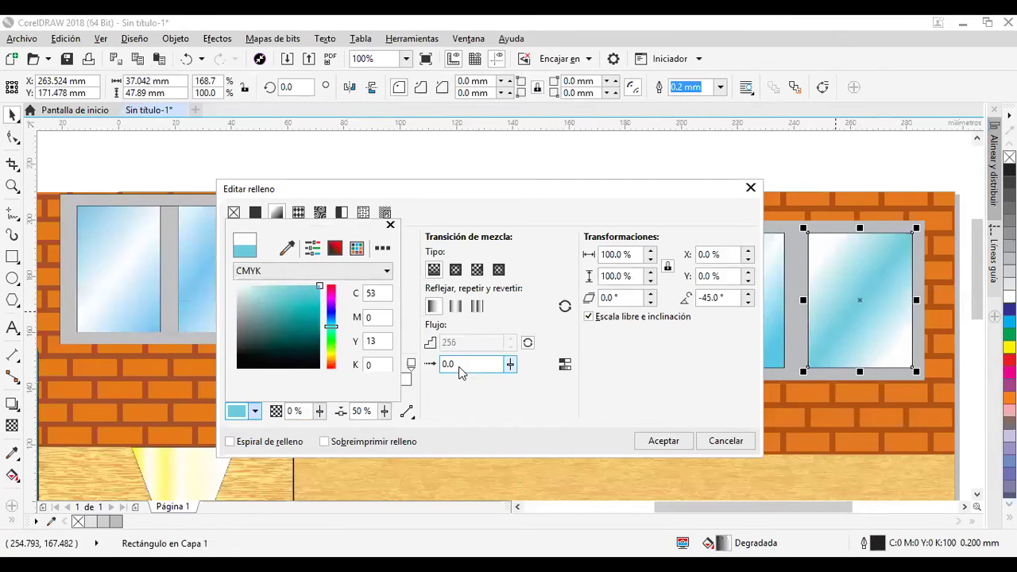
click(411, 366)
click(412, 365)
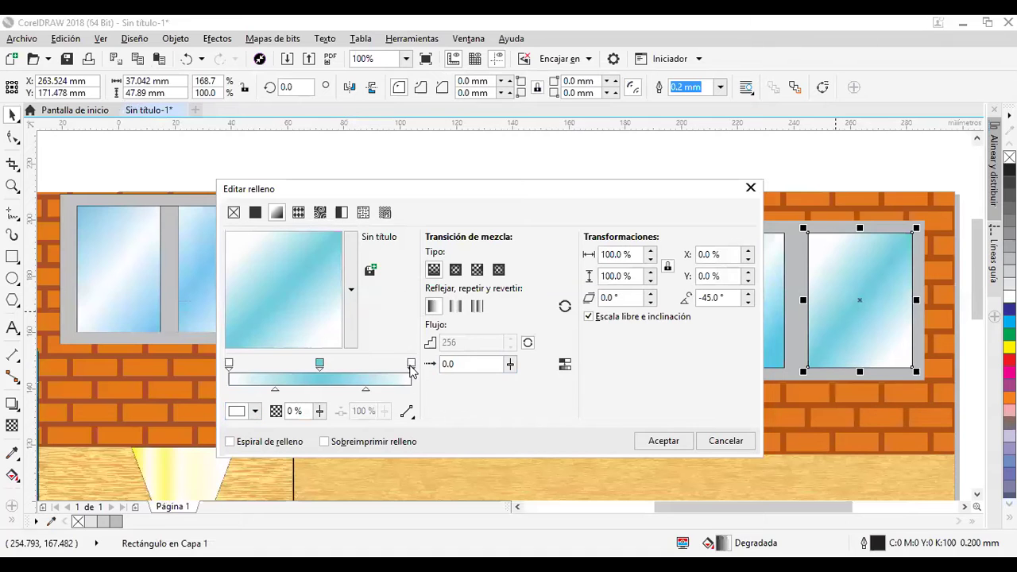
click(648, 445)
- Recolor the outlines of both window panes from black to a medium gray
click(718, 365)
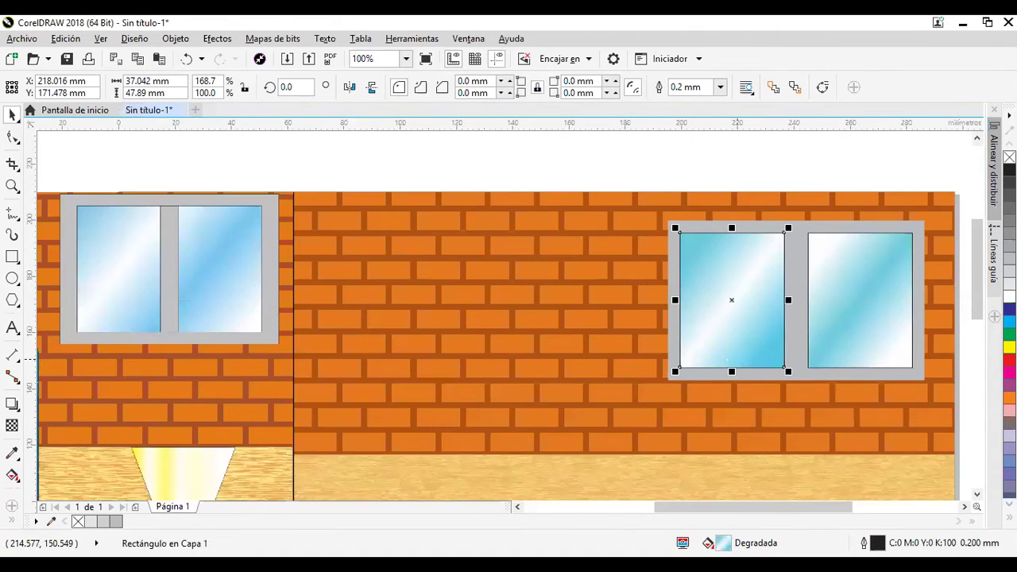
right_click(1009, 246)
right_click(1009, 233)
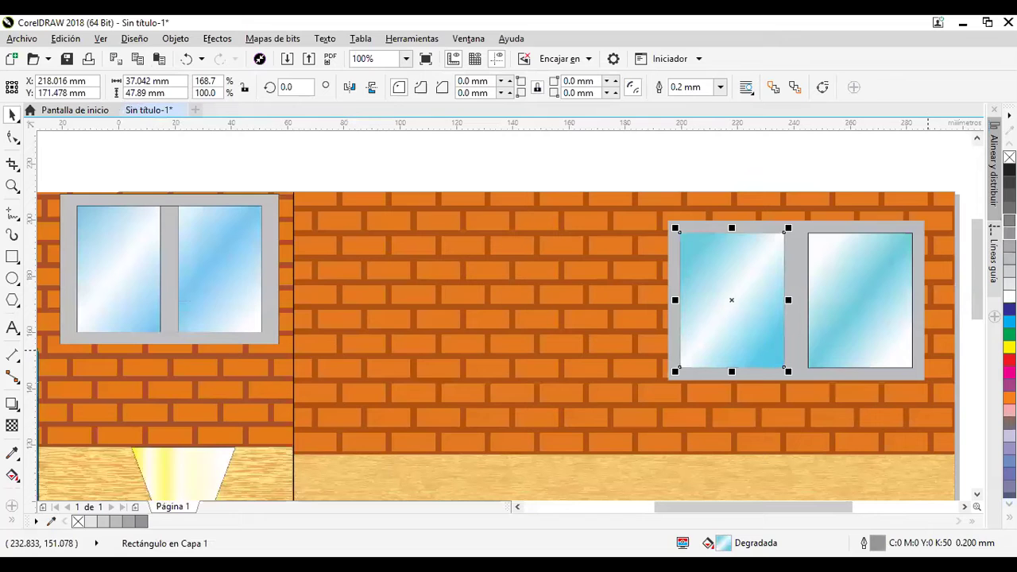
click(886, 271)
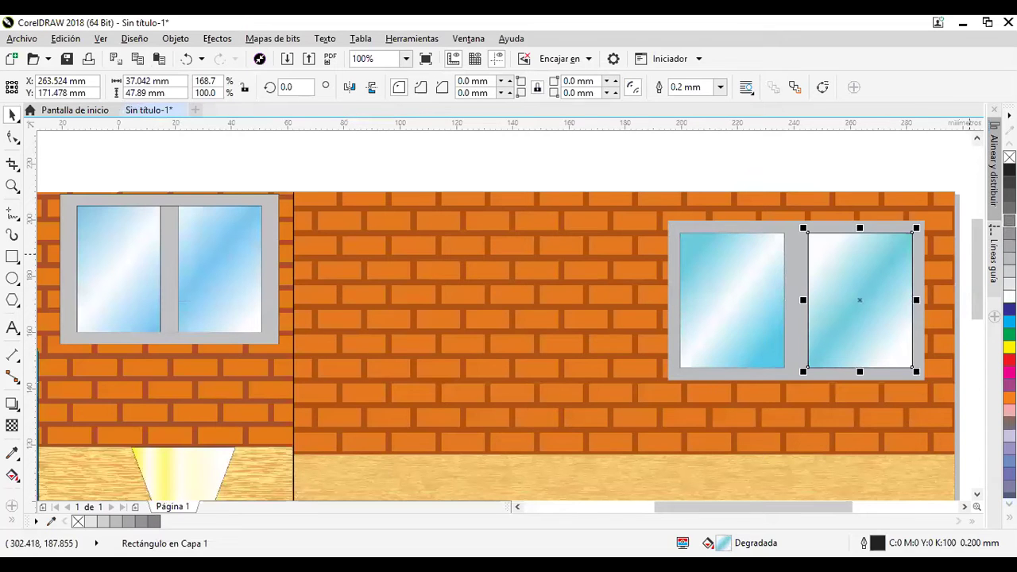
right_click(1009, 221)
click(788, 168)
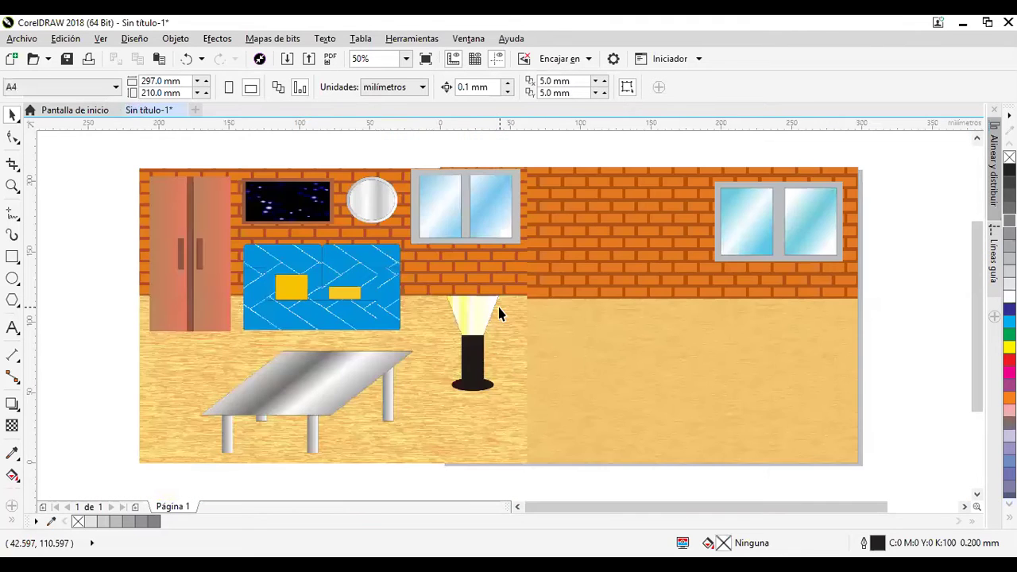
- Move the reference picture off the page to its left and select the new window's frame together with both panes
scroll(499, 311, down, 1)
scroll(584, 320, up, 1)
scroll(532, 330, down, 1)
drag(432, 339, 285, 336)
scroll(596, 352, up, 1)
drag(801, 310, 807, 351)
drag(768, 169, 535, 291)
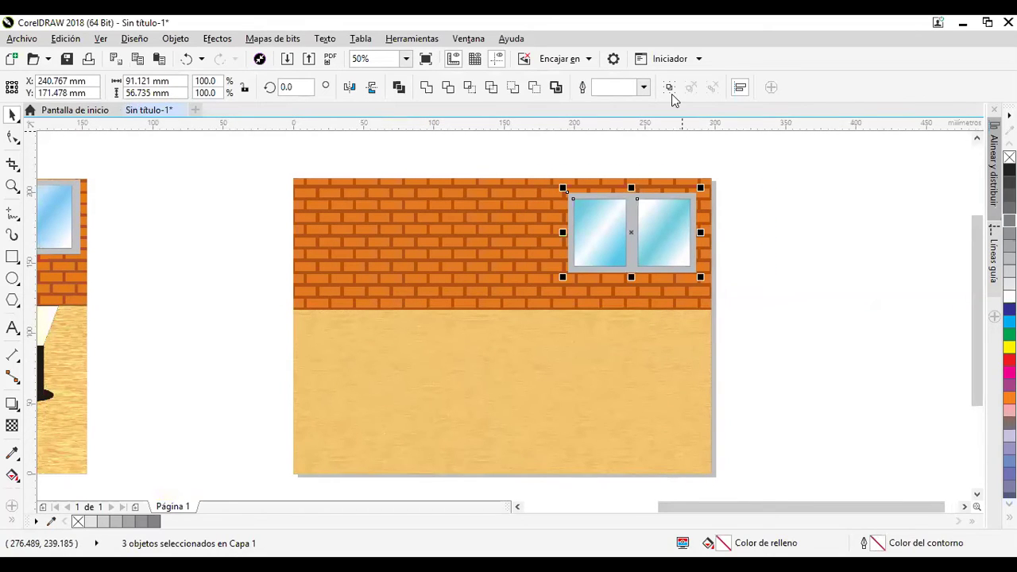
click(754, 277)
- Examine the reference picture's wall objects beside the window, especially the round mirror
drag(173, 390, 348, 361)
scroll(351, 356, down, 1)
drag(301, 332, 354, 319)
scroll(335, 306, up, 1)
drag(418, 303, 311, 298)
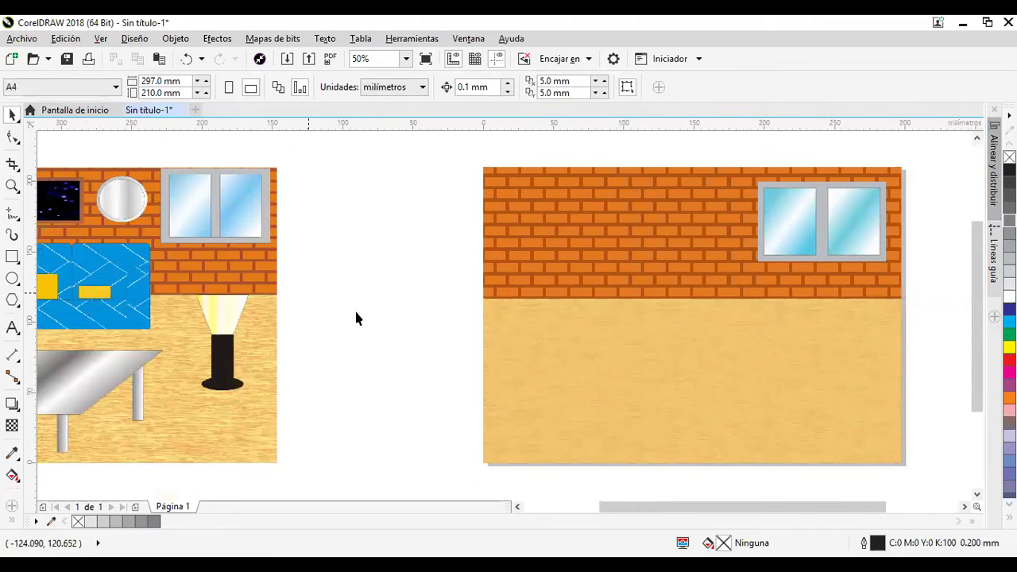
scroll(355, 314, down, 1)
scroll(351, 326, up, 1)
drag(379, 315, 384, 312)
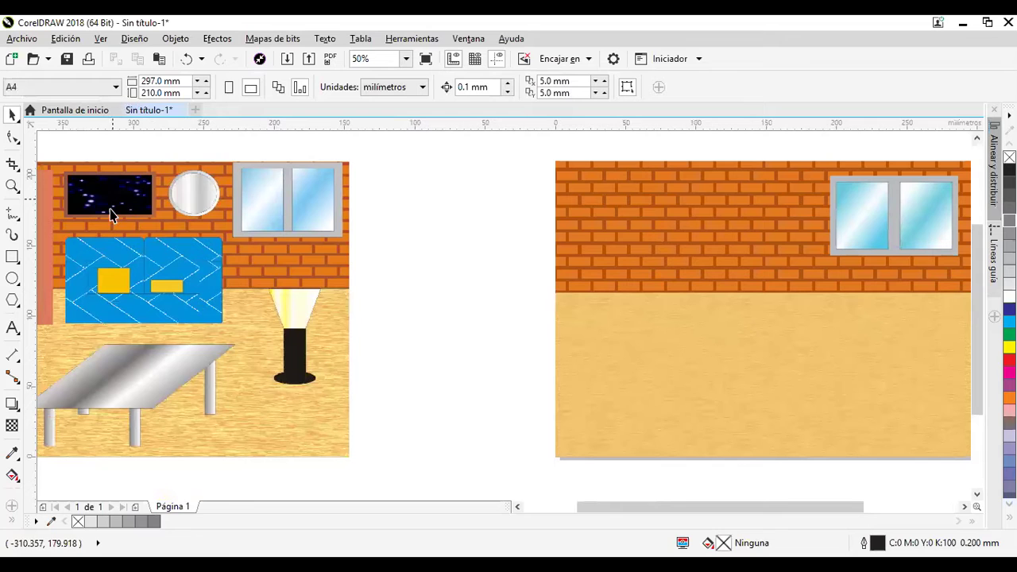
scroll(194, 200, up, 2)
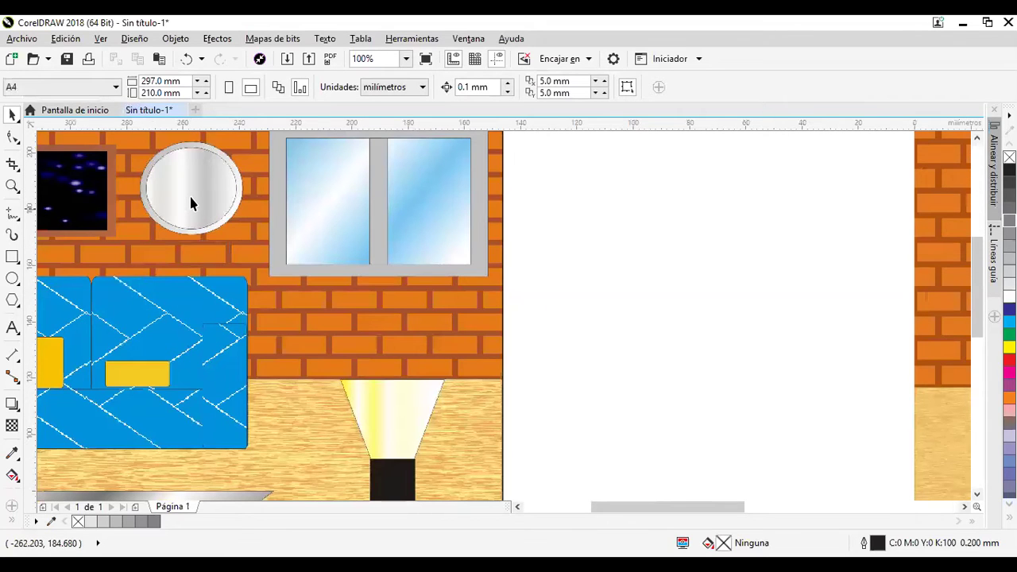
scroll(234, 234, down, 2)
- Draw a circle about 57 mm in diameter on the brick wall directly left of the window
drag(546, 284, 373, 271)
drag(262, 280, 271, 284)
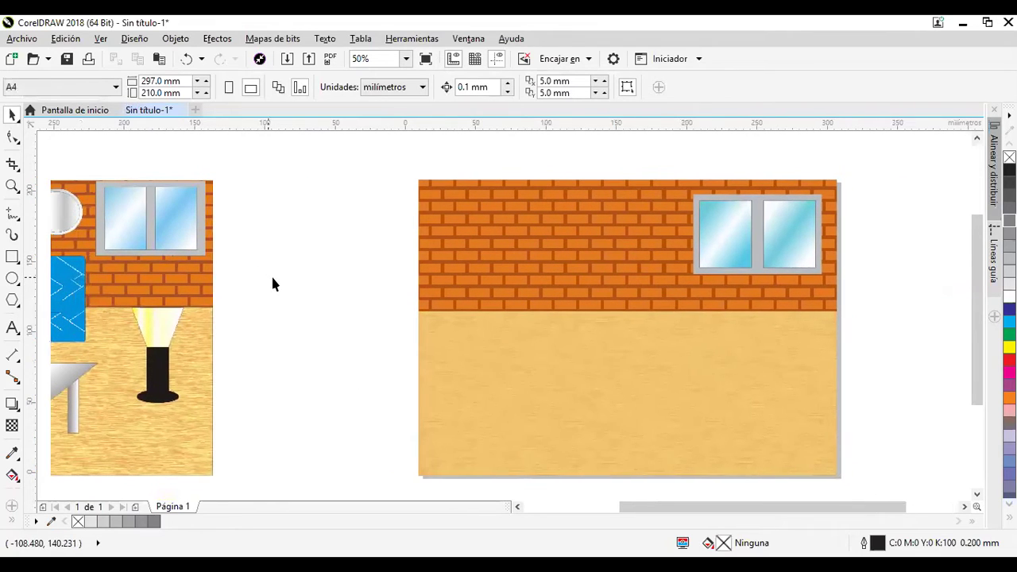
click(11, 278)
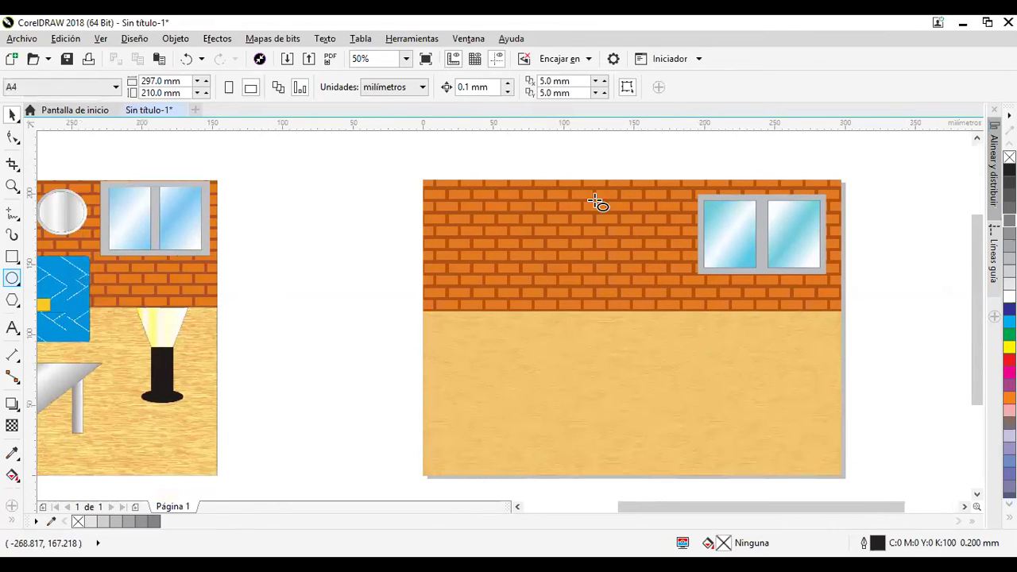
drag(632, 221, 671, 269)
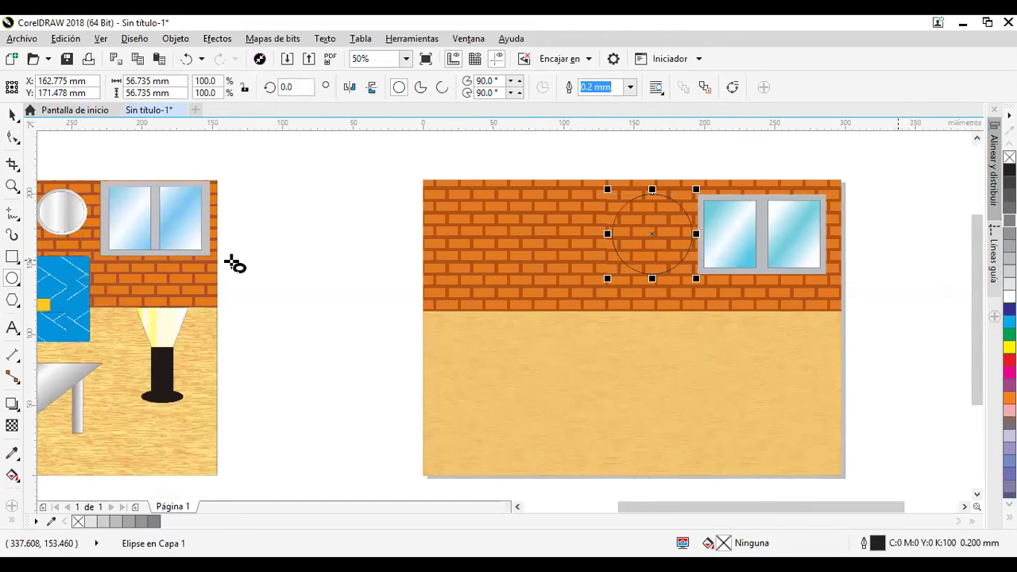
- Study the reference's round mirror up close and move the reference picture over the page's left part, near the circle
drag(374, 202, 436, 204)
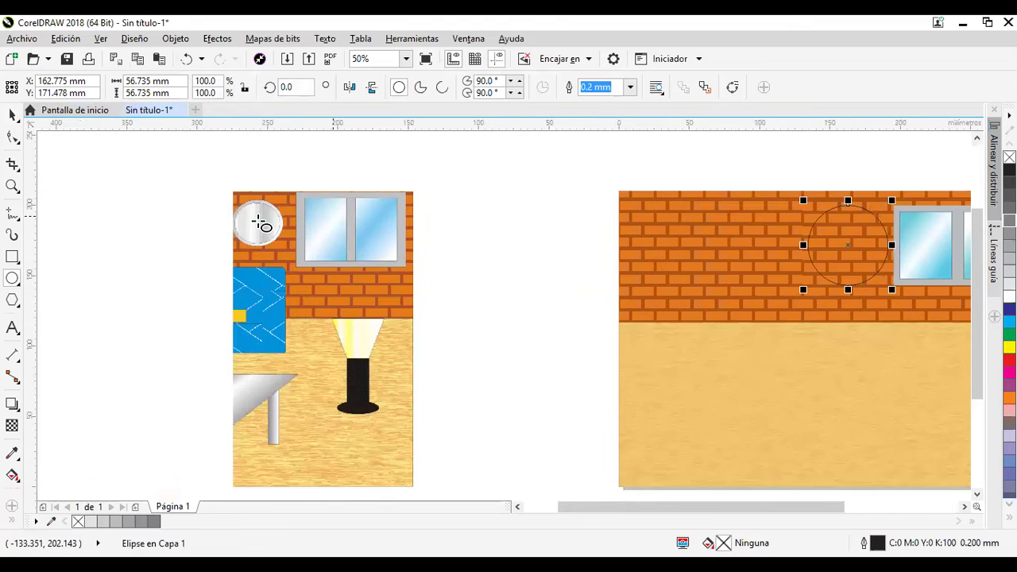
scroll(258, 222, up, 2)
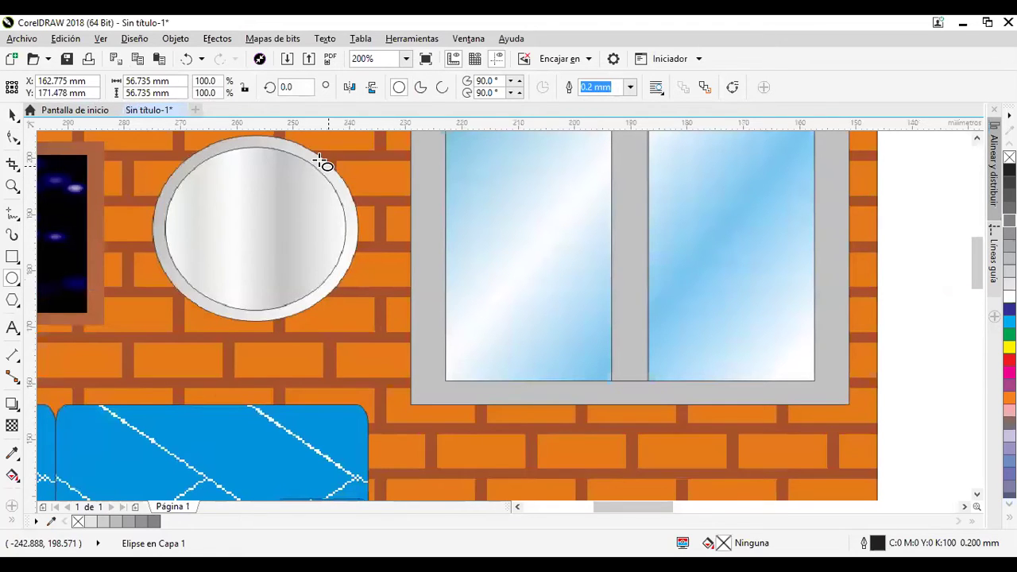
key(space)
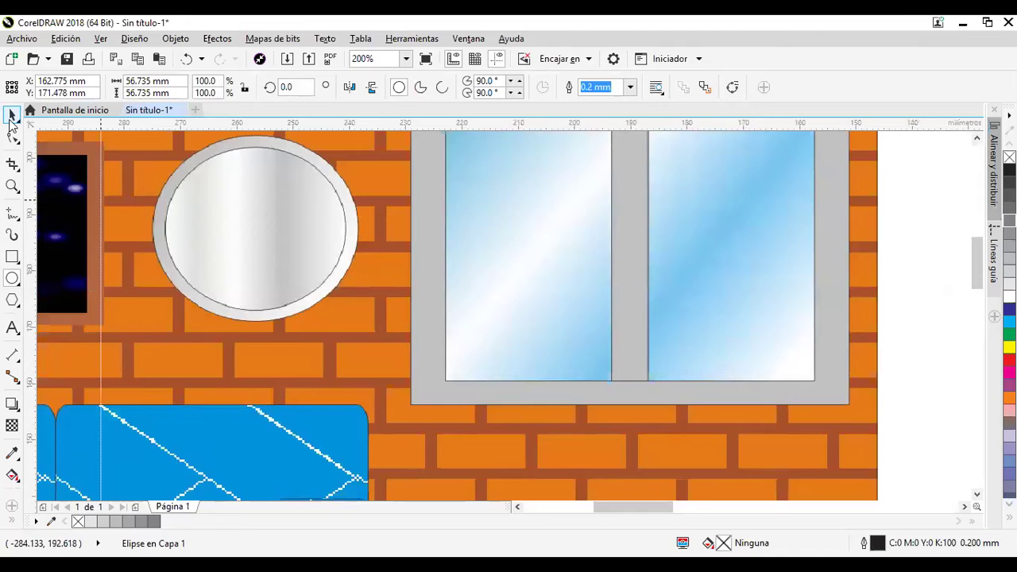
scroll(874, 333, down, 1)
drag(873, 333, 521, 272)
scroll(732, 288, down, 1)
drag(229, 324, 567, 310)
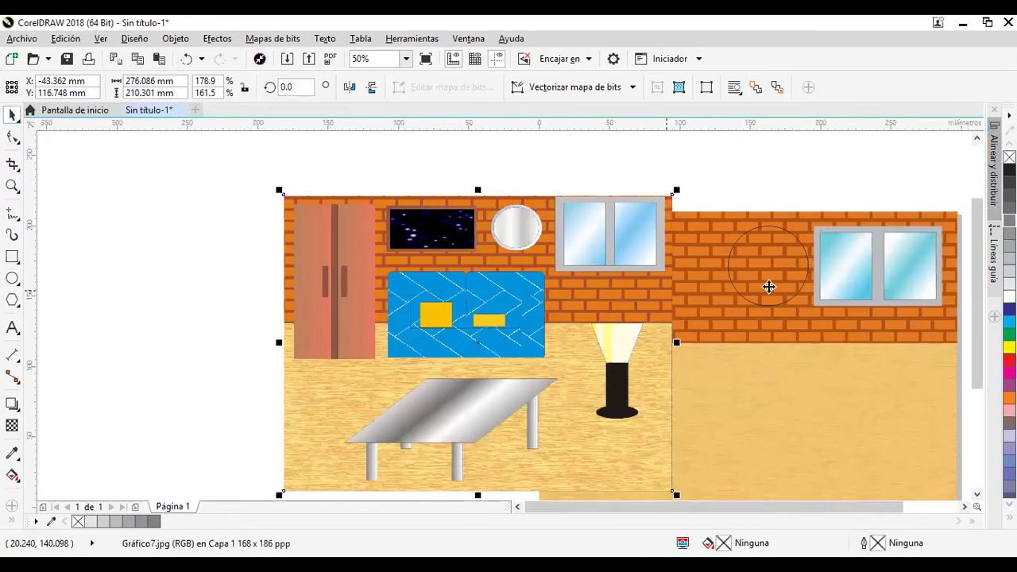
- Resize the circle on the brick wall to 35 mm wide and 35 mm high
click(723, 308)
drag(729, 302, 805, 211)
scroll(761, 290, up, 1)
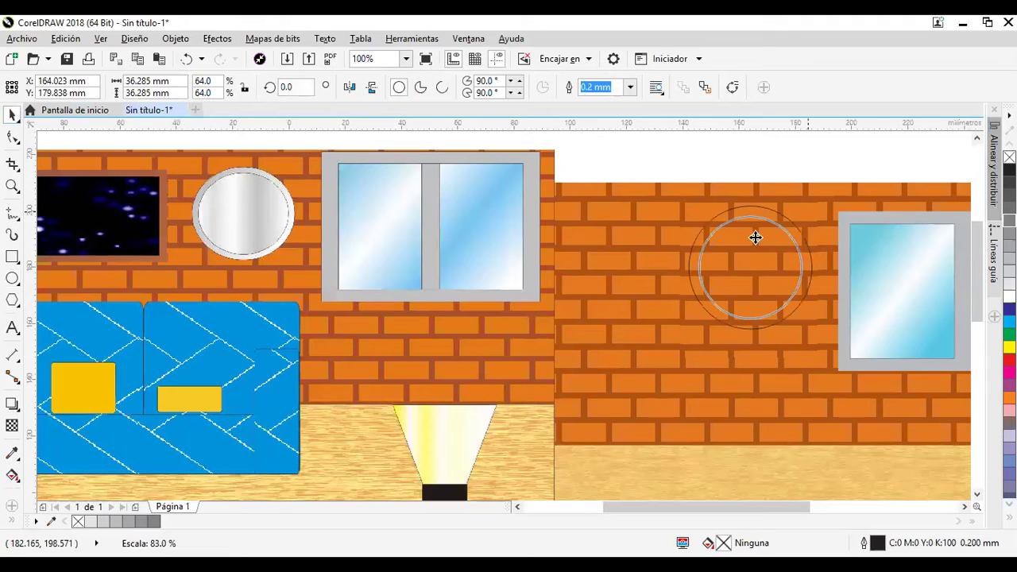
double_click(141, 80)
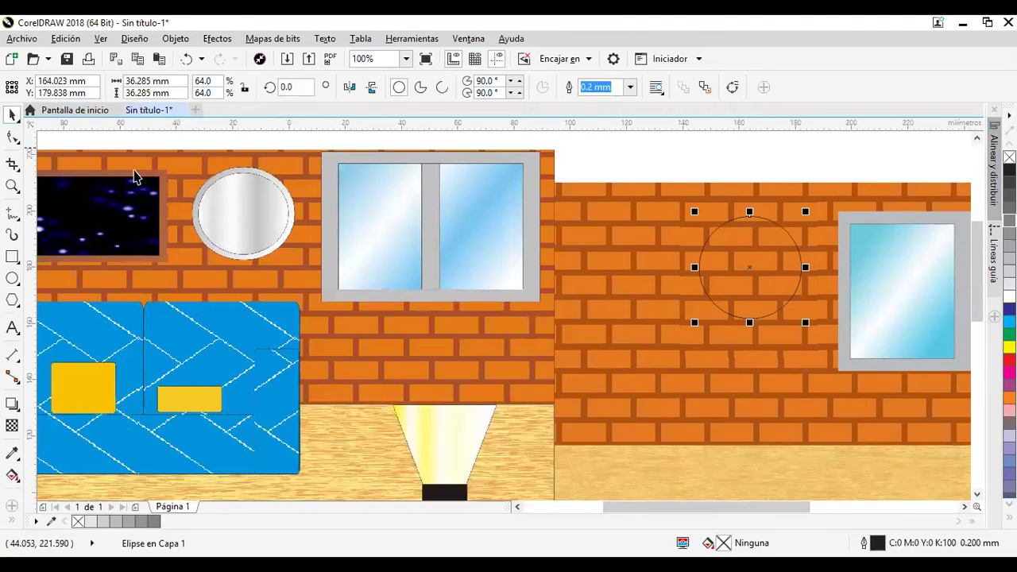
text(25)
key(Tab)
text(2)
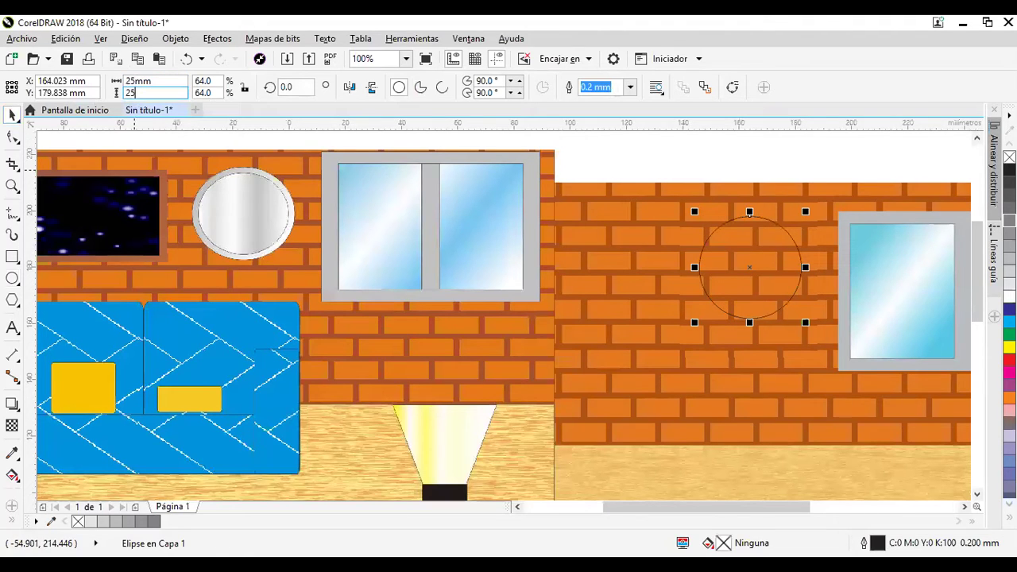
double_click(137, 81)
text(35)
key(Return)
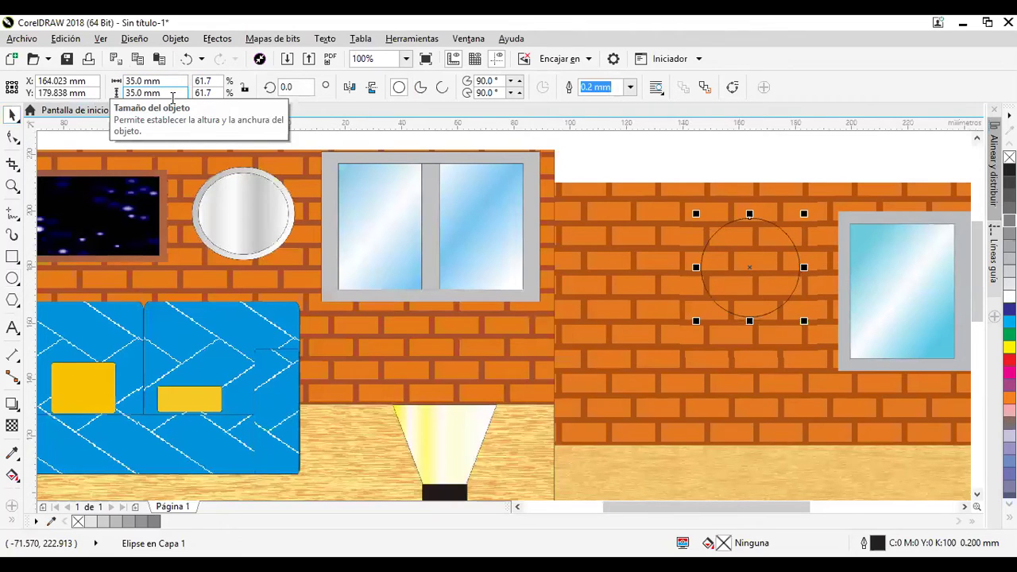
- Give the 35 mm circle a linear gradient fill whose start colour is the light grey sampled from the reference mirror's frame
key(F11)
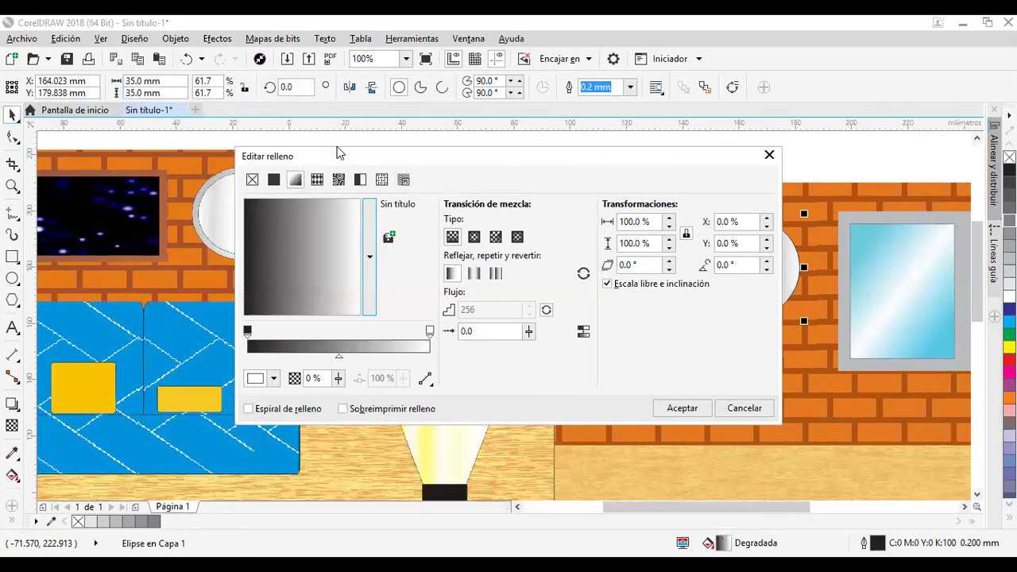
drag(338, 153, 326, 314)
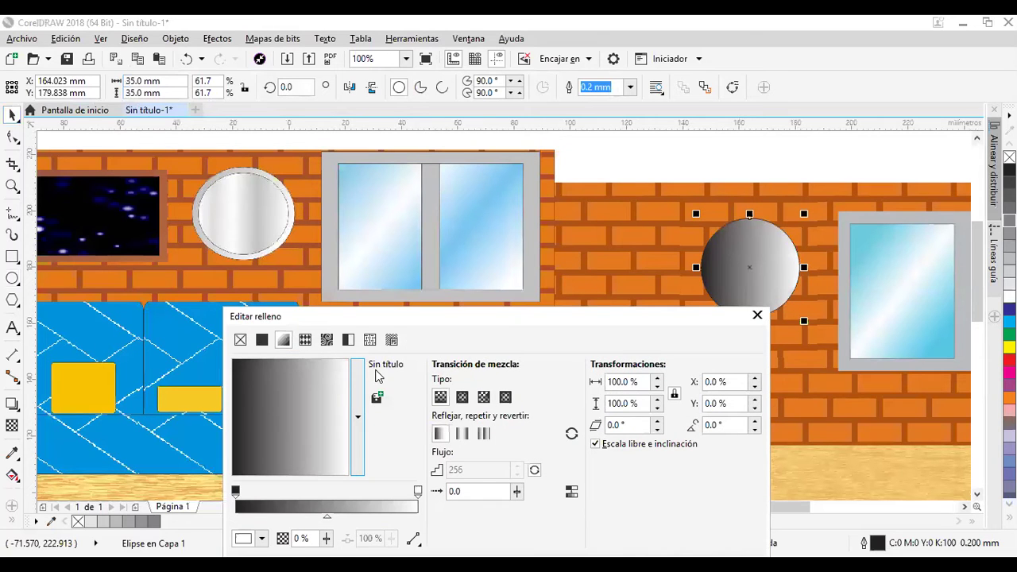
click(247, 481)
click(250, 538)
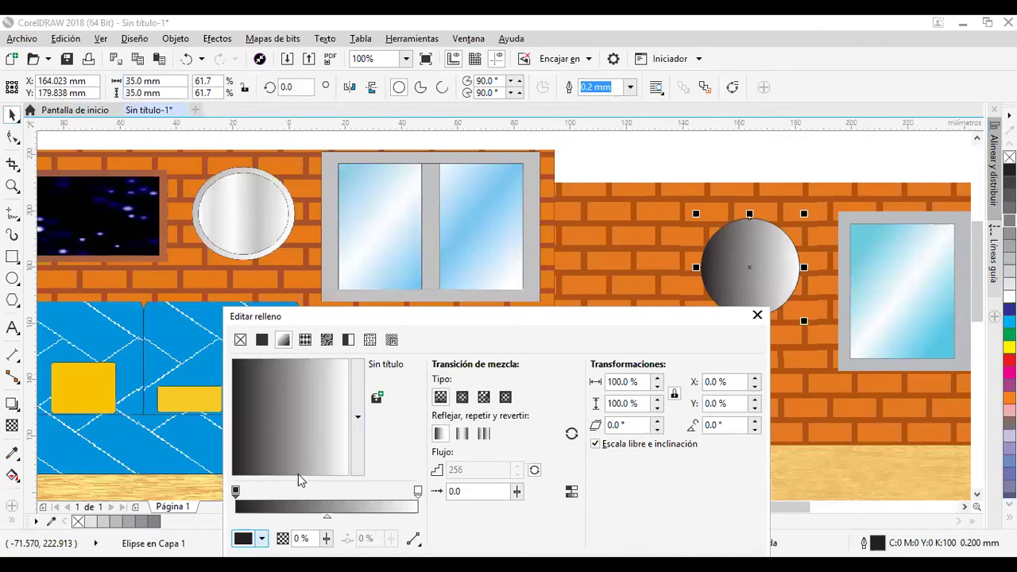
click(295, 376)
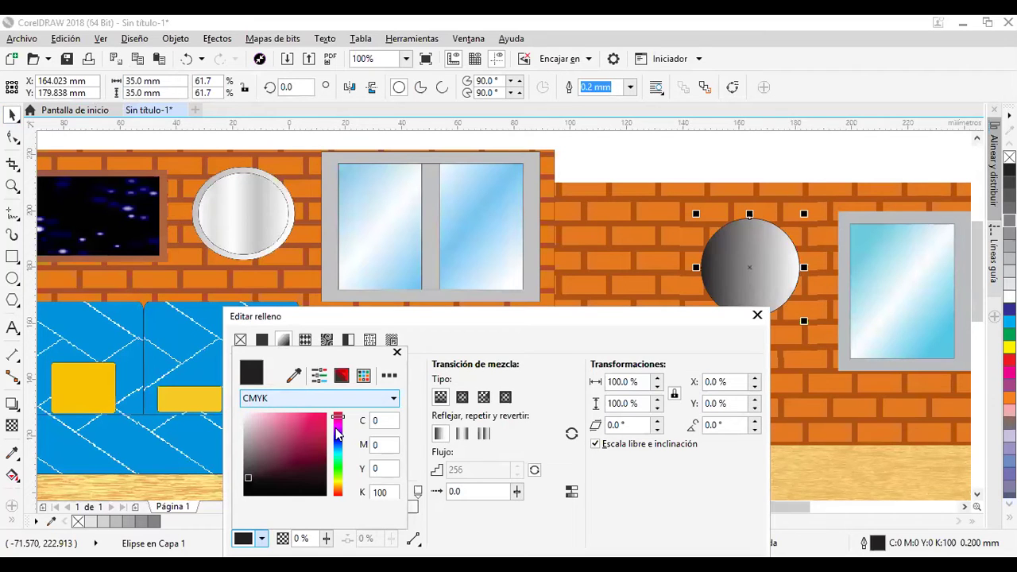
key(Escape)
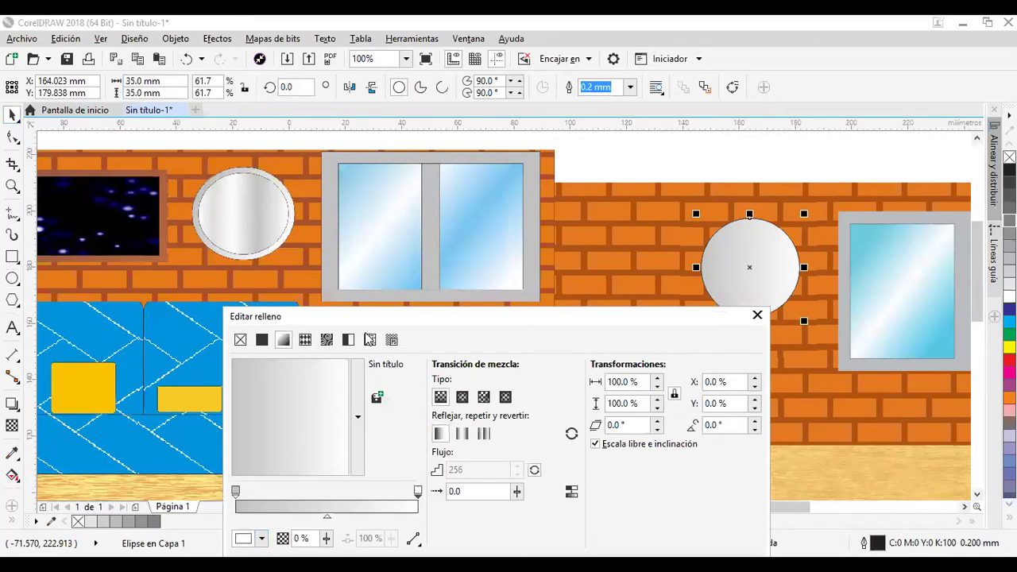
- Set the gradient's end colour to the near-white sampled from the reference mirror's frame and apply the fill
click(356, 385)
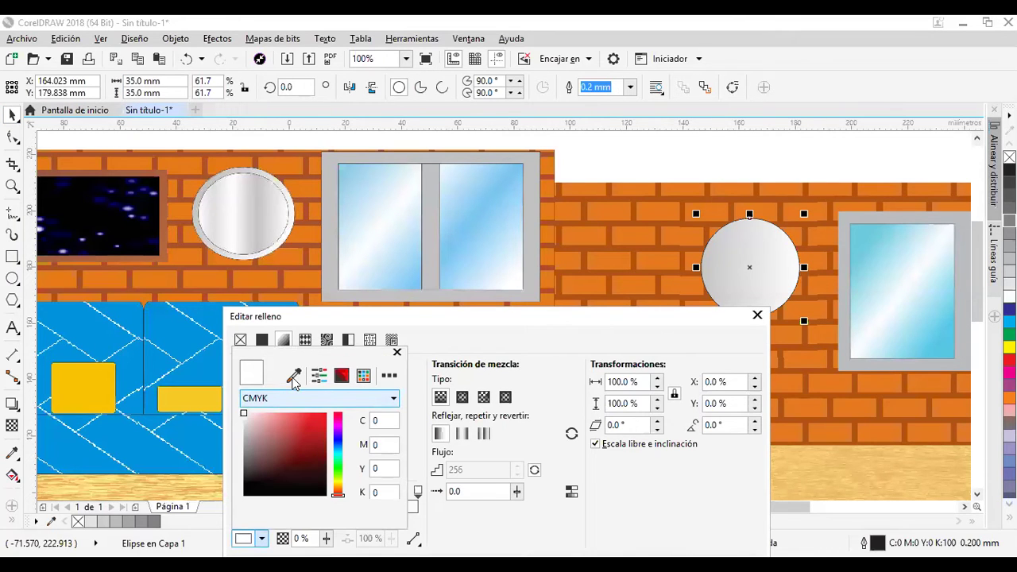
click(293, 380)
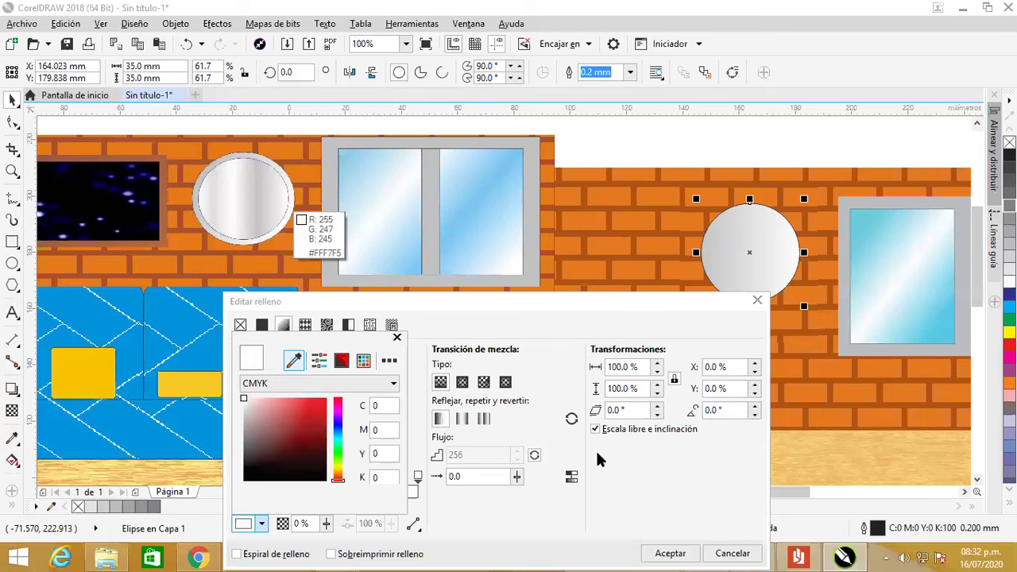
click(705, 379)
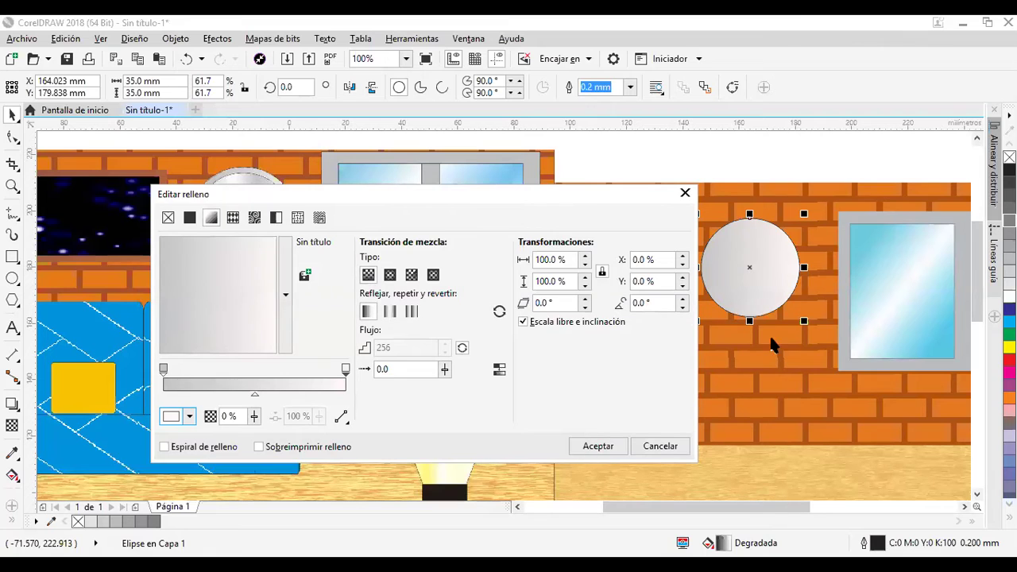
click(595, 445)
- Duplicate the gradient circle just below the original and resize the copy to 25 mm wide and high
click(747, 305)
click(735, 312)
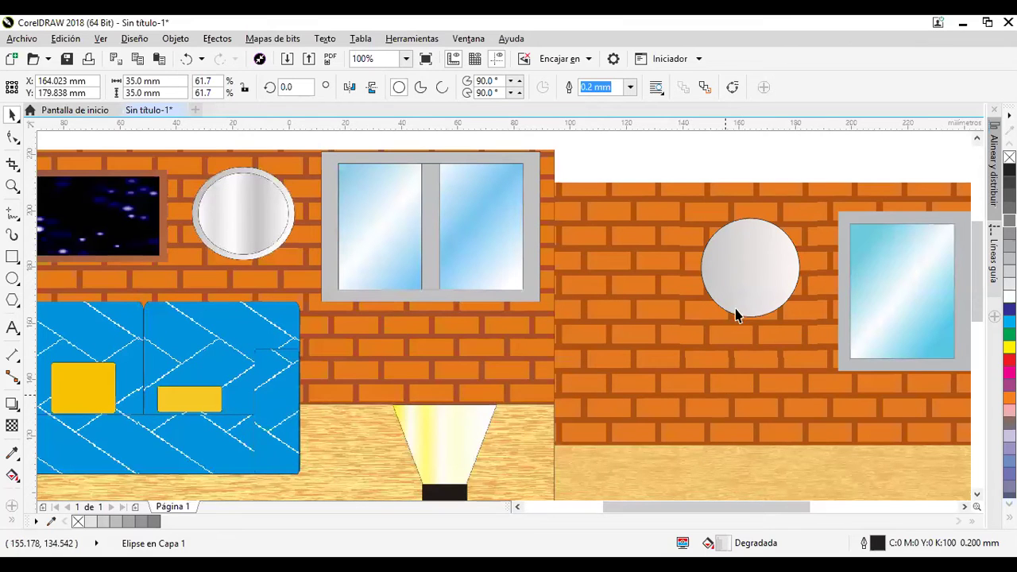
drag(736, 309, 691, 423)
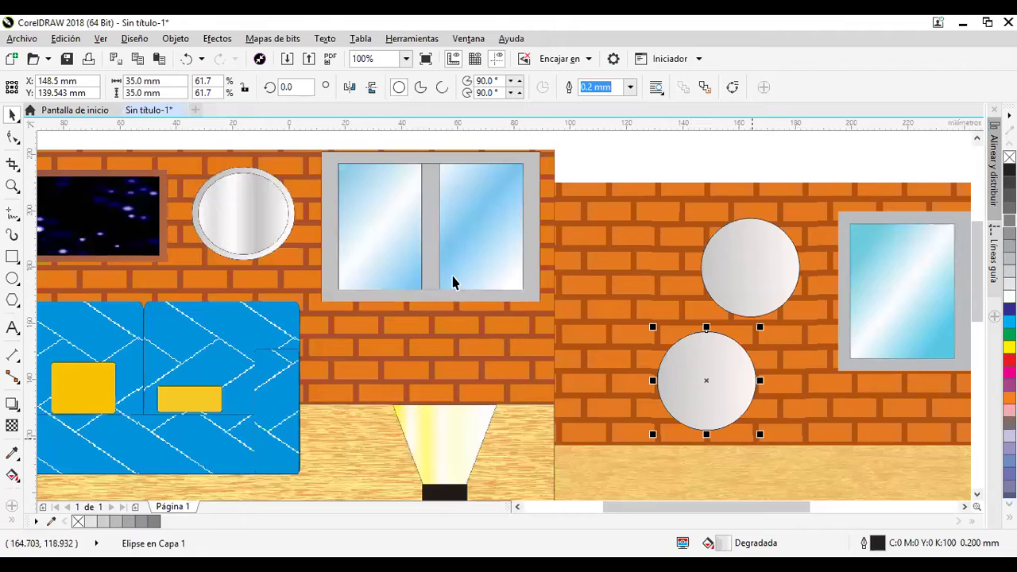
click(138, 83)
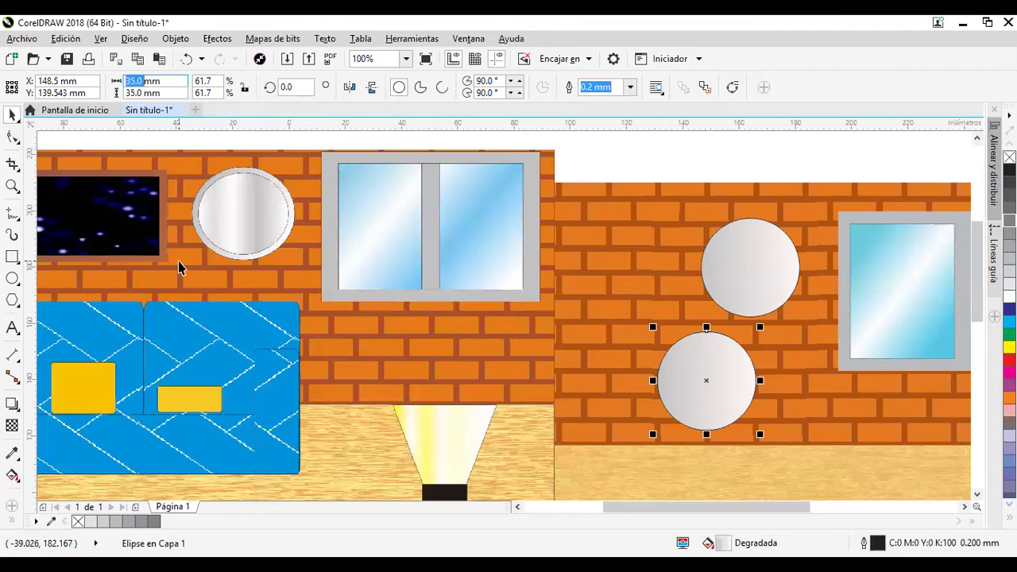
text(25)
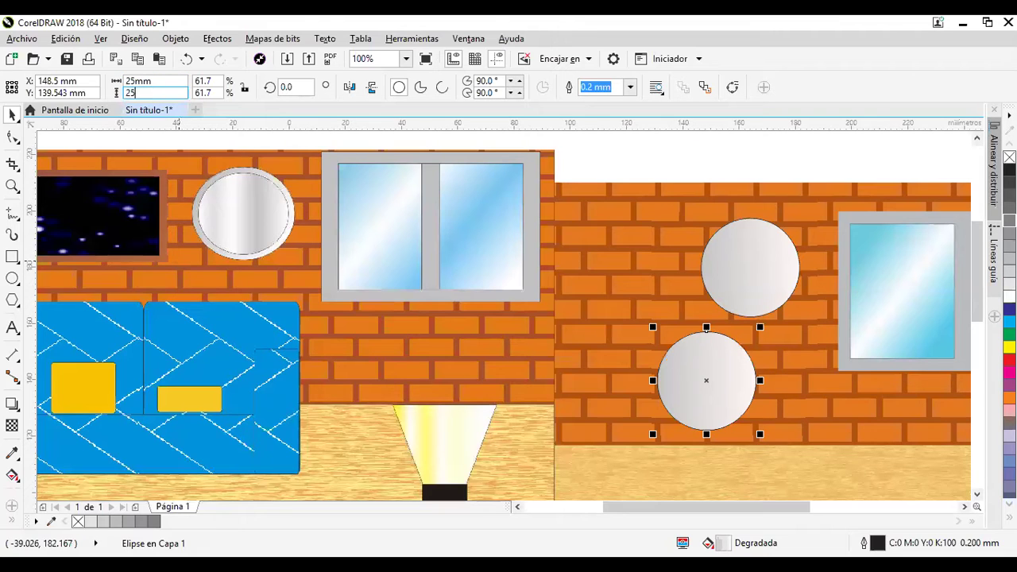
key(Return)
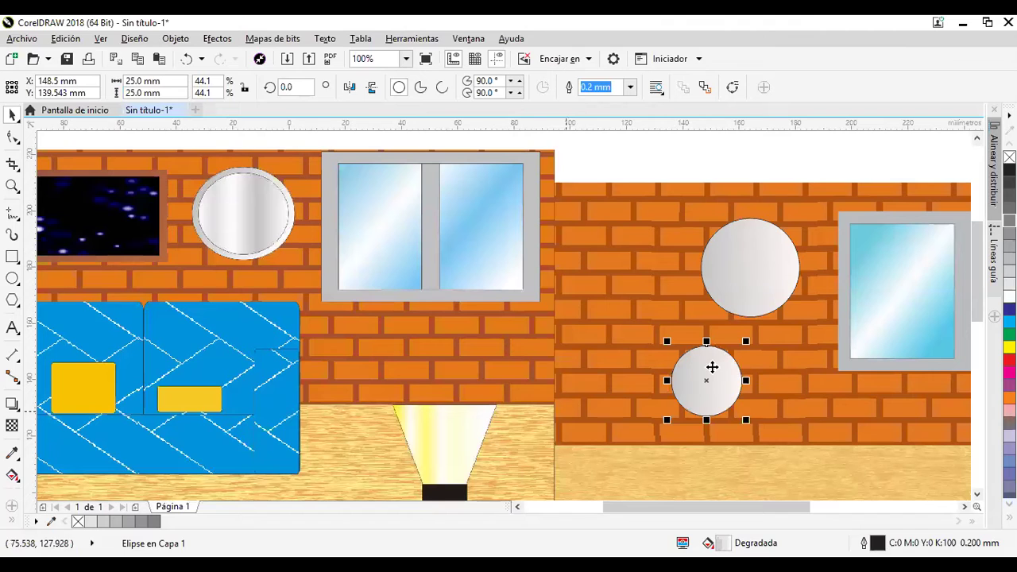
- Centre the copied circle on the larger one and set its width and height to 30 mm
drag(715, 350, 745, 279)
double_click(135, 81)
text(30)
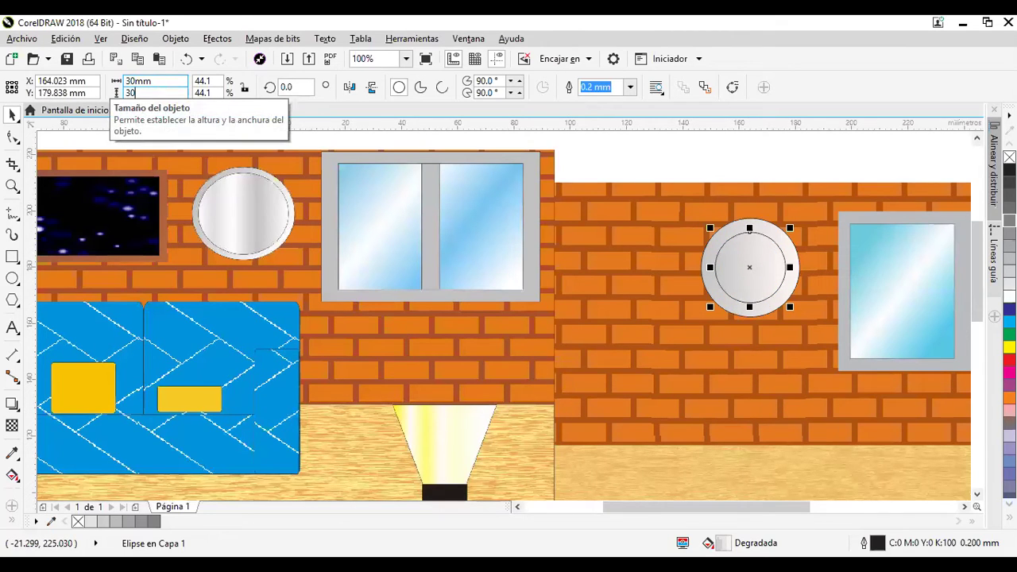
key(Return)
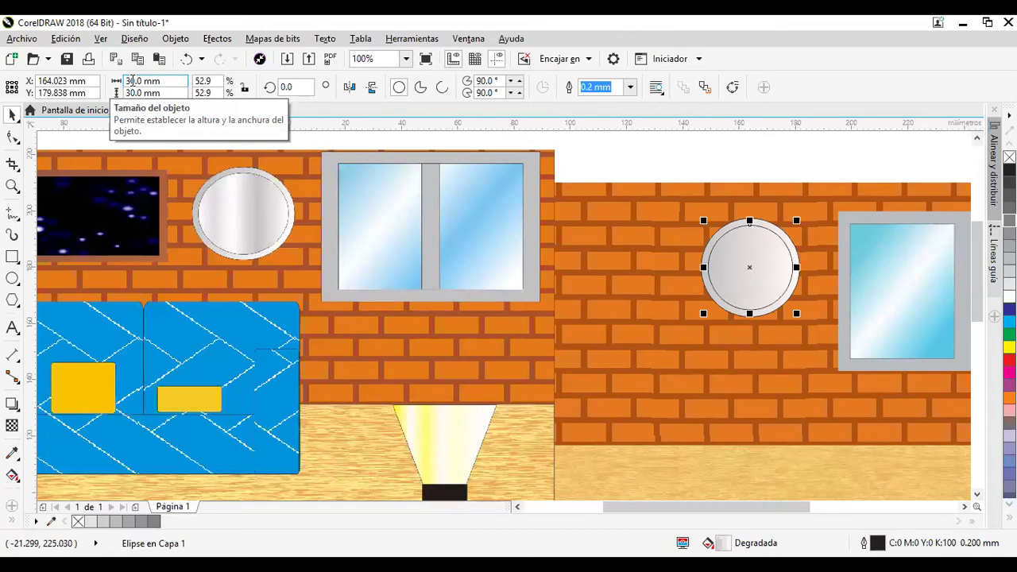
- Edit the inner circle's gradient fill and change its start colour to the near-white sampled from the reference mirror's glass
key(F11)
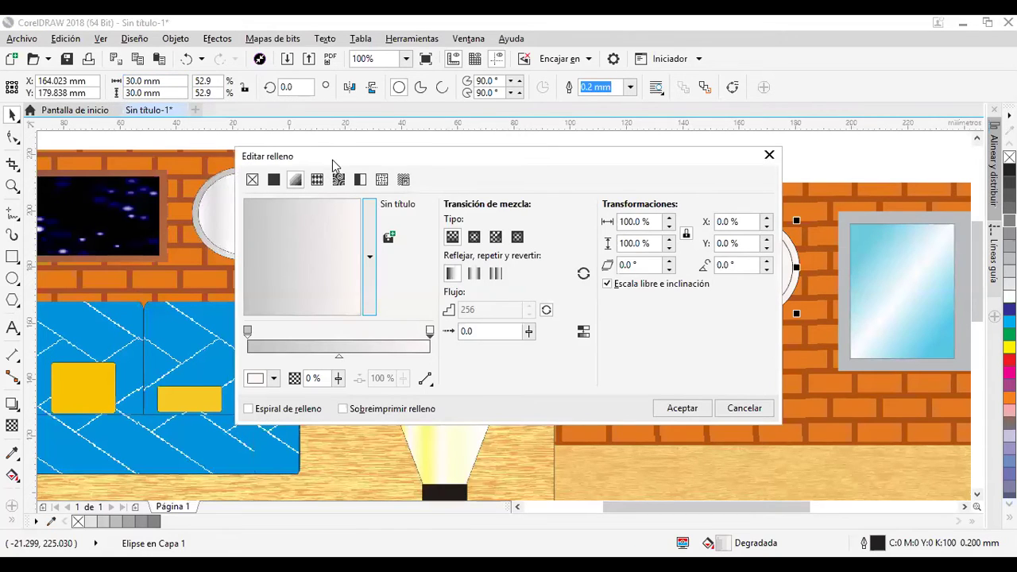
drag(333, 165, 247, 340)
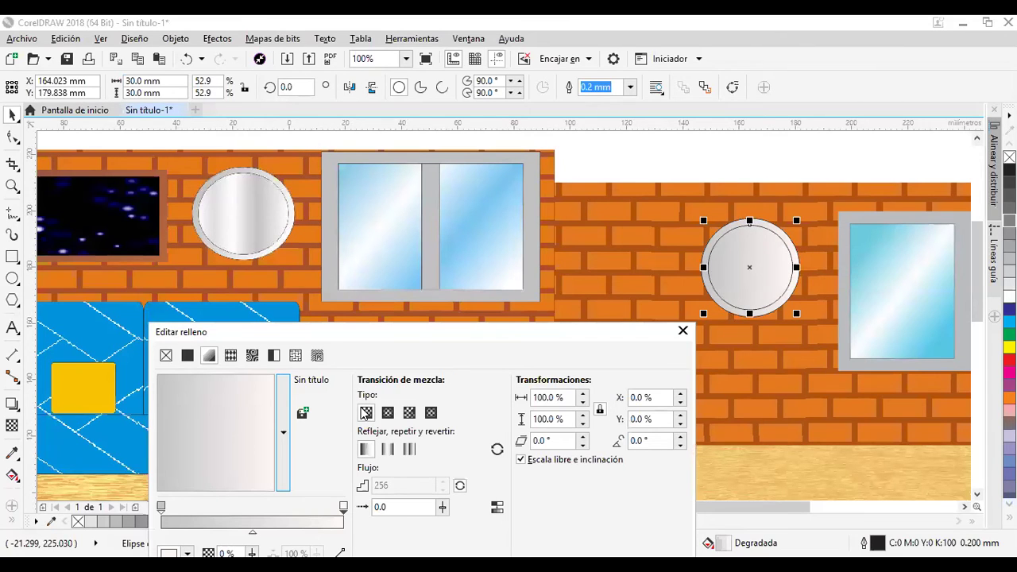
click(162, 508)
click(187, 554)
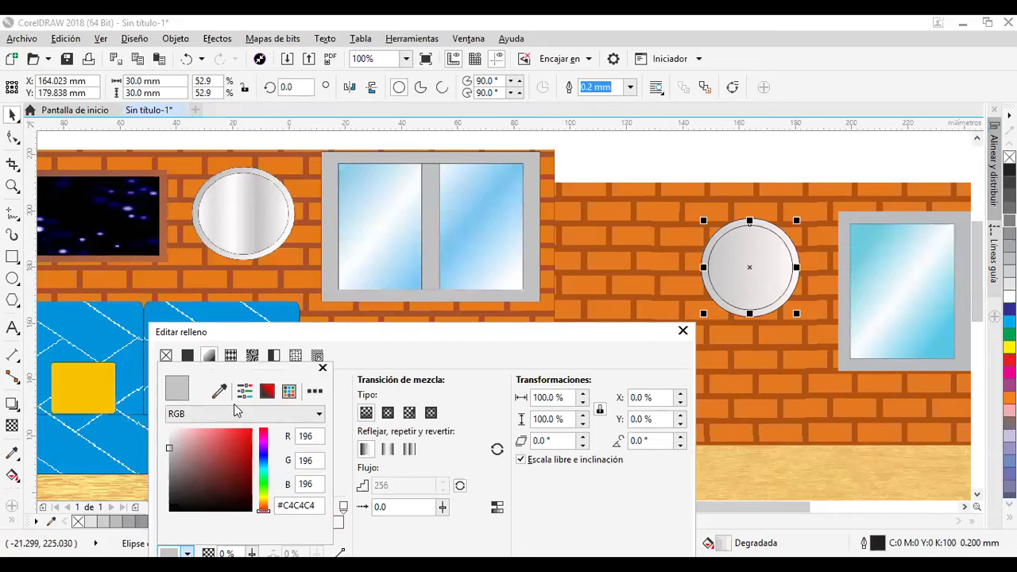
click(223, 391)
click(452, 369)
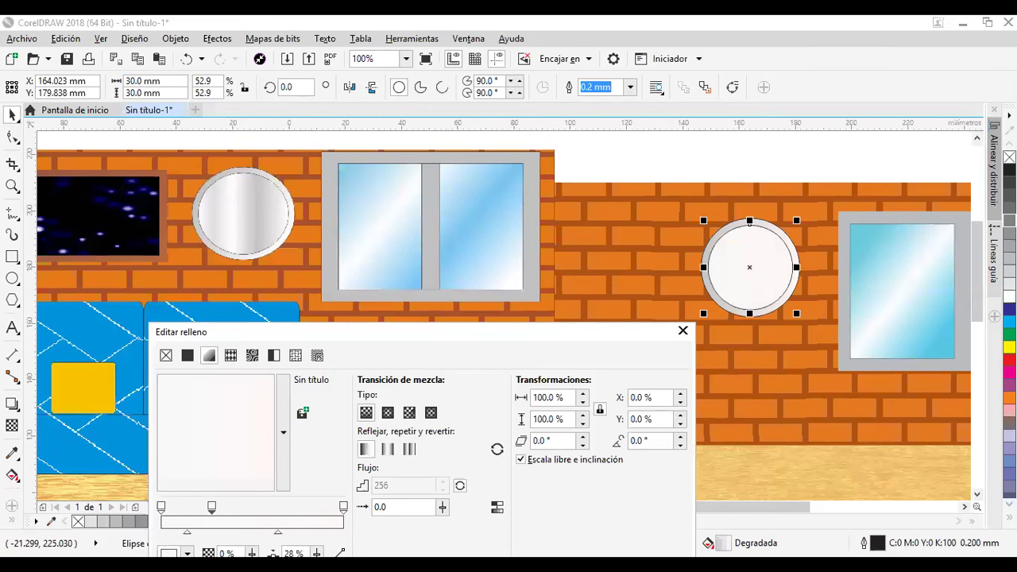
- Add two stops to the inner circle's gradient: light grey sampled from the reference mirror at 28% and near-white at 49%
click(186, 553)
click(220, 391)
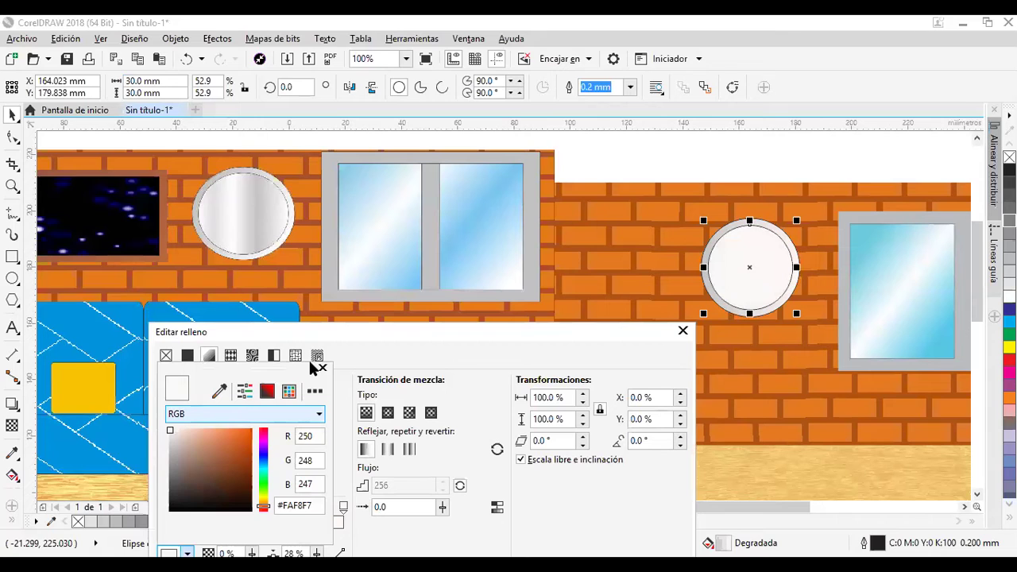
click(260, 362)
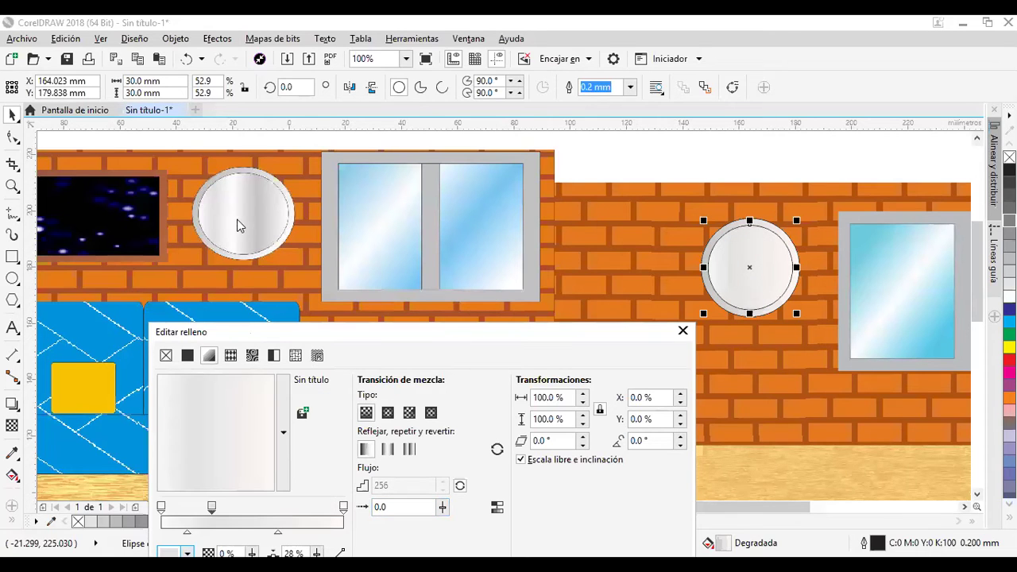
double_click(251, 521)
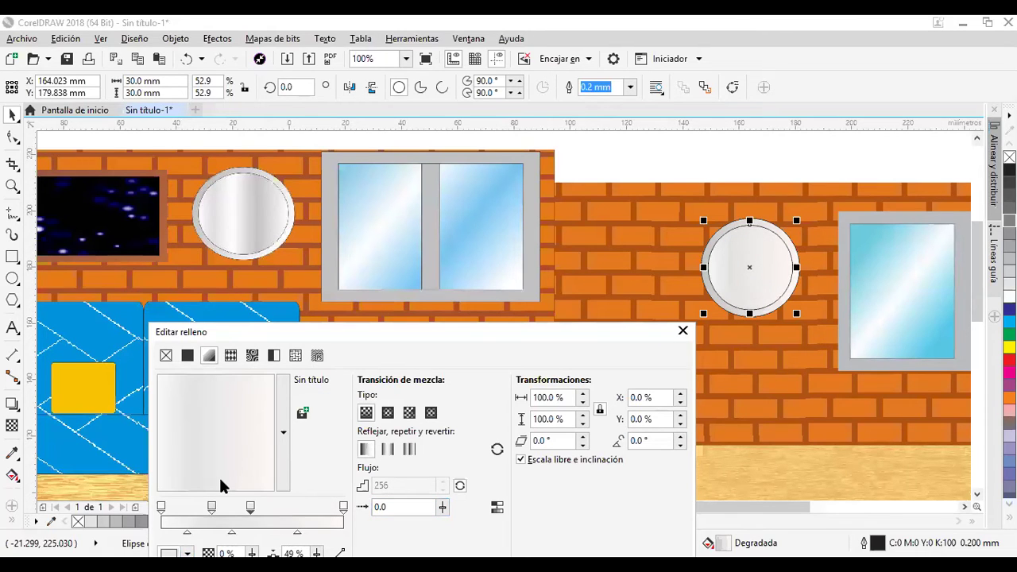
click(188, 553)
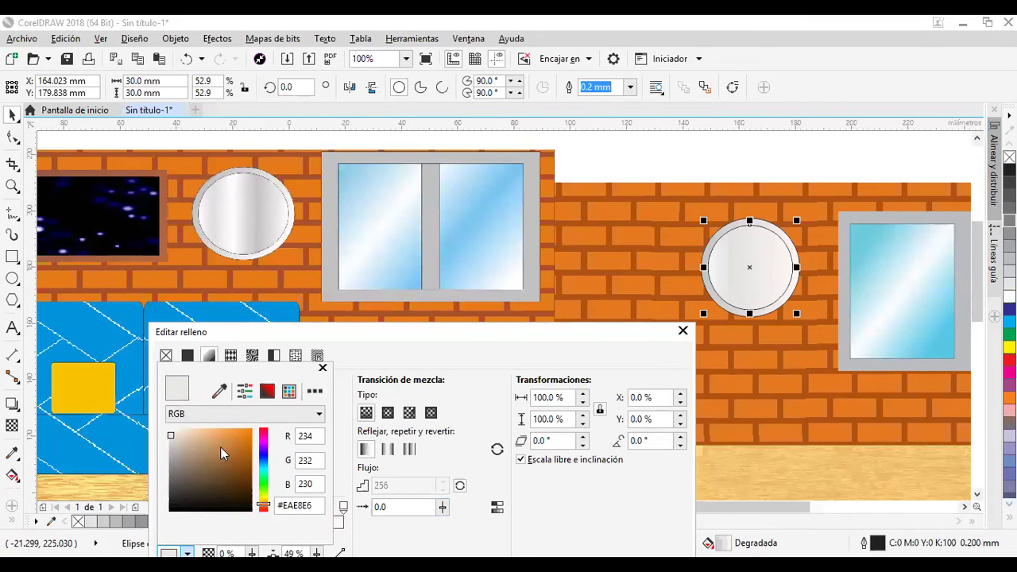
click(170, 429)
click(352, 483)
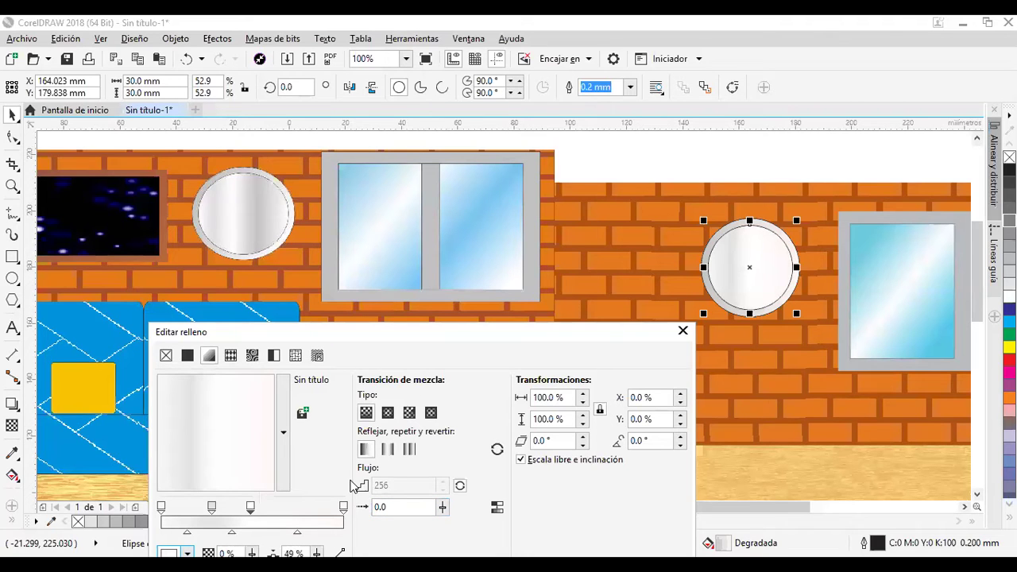
- Add a grey #C8C8C8 stop at 70%, sampled from the reference mirror, and apply the inner circle's gradient
double_click(288, 522)
click(187, 553)
click(222, 394)
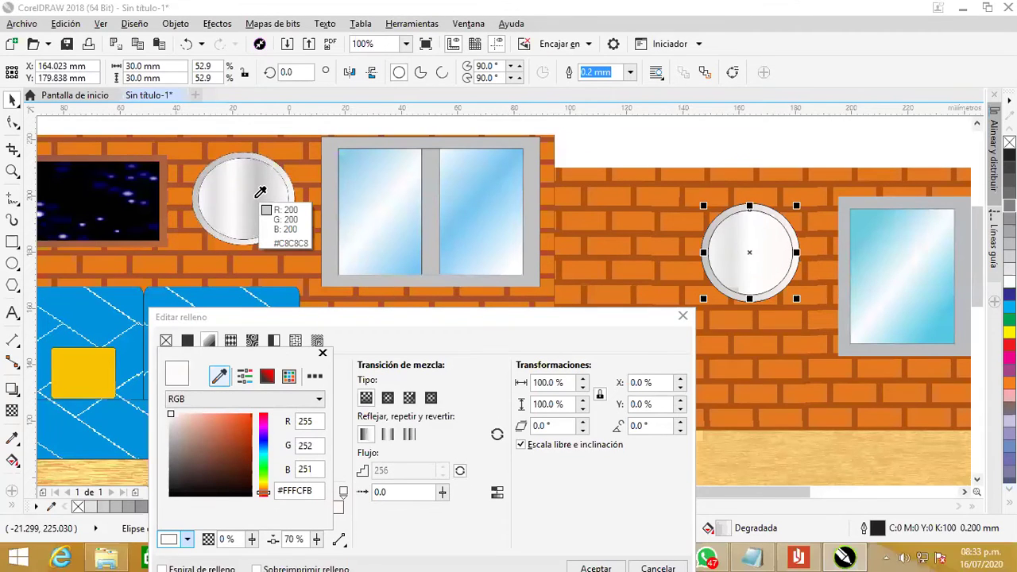
click(260, 192)
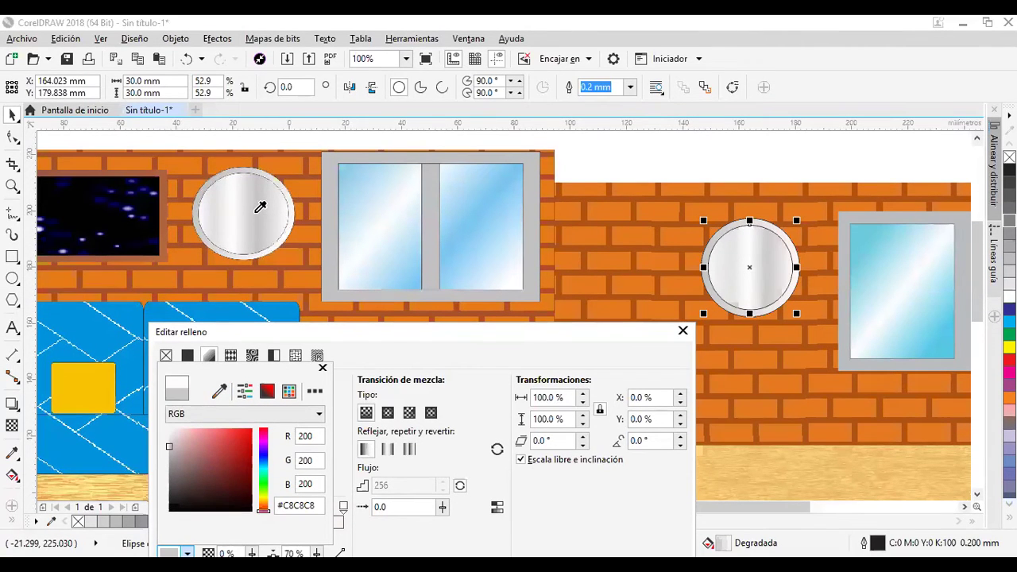
click(477, 404)
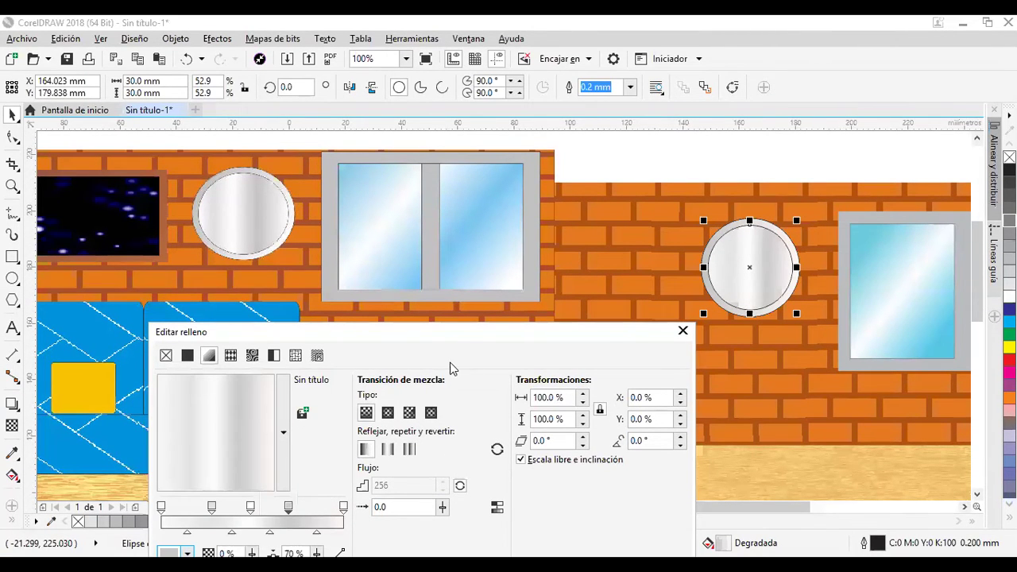
drag(450, 336, 437, 168)
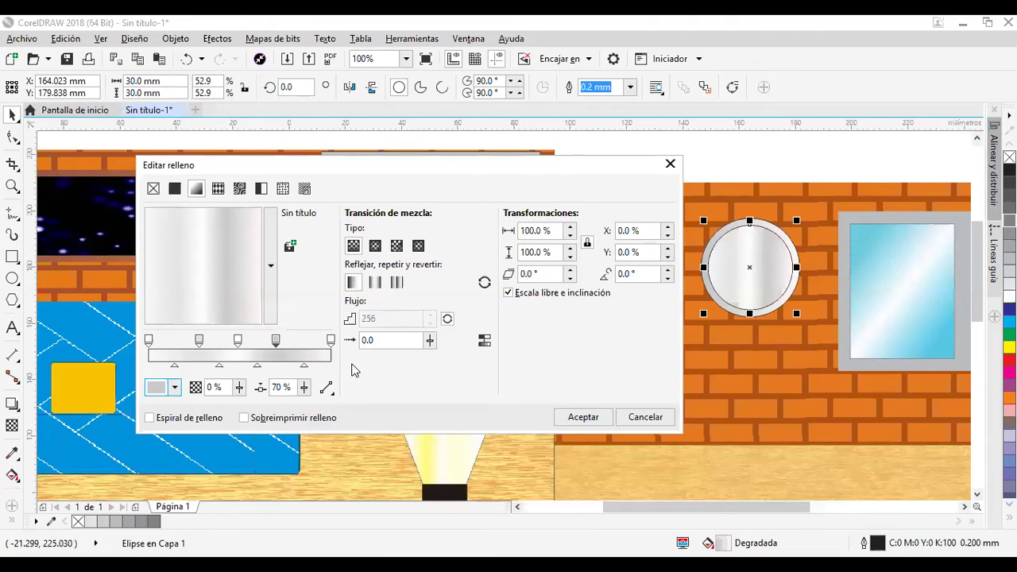
click(583, 419)
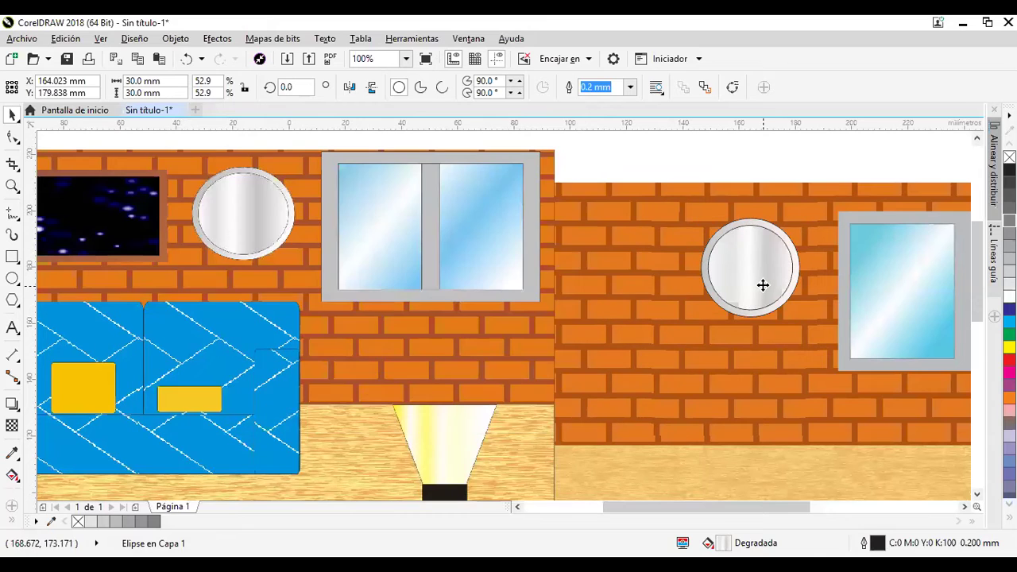
- Change the outline of the mirror's outer circle to grey and the inner circle's outline to 20% black
scroll(735, 296, up, 1)
click(734, 296)
click(718, 427)
click(717, 331)
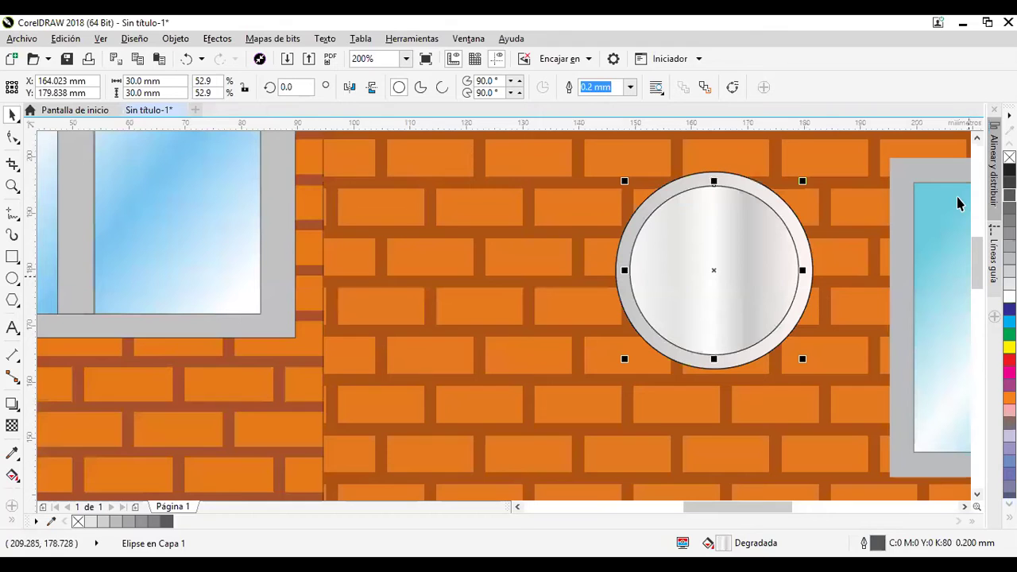
click(767, 201)
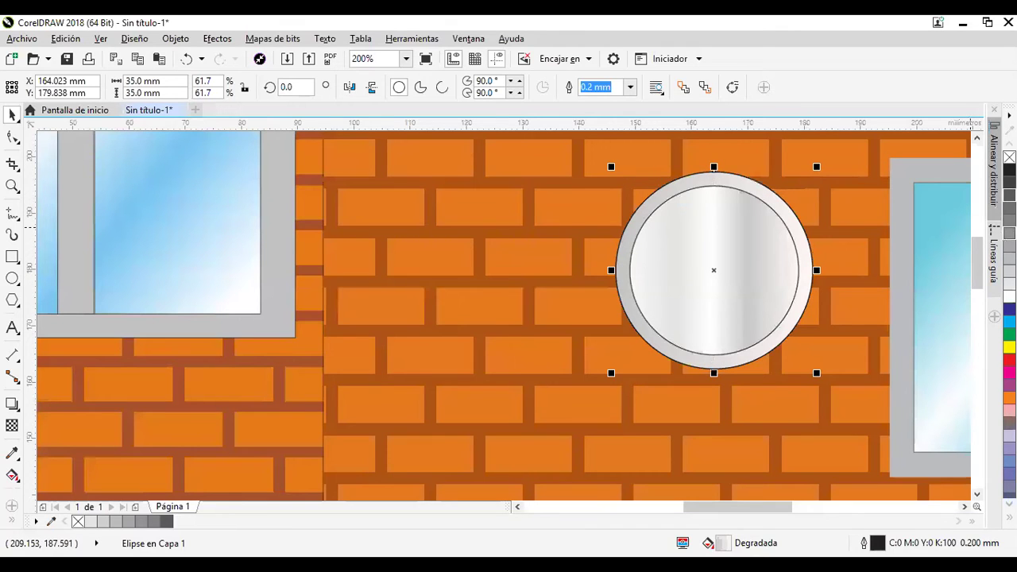
right_click(1009, 233)
click(808, 367)
click(778, 311)
right_click(1009, 271)
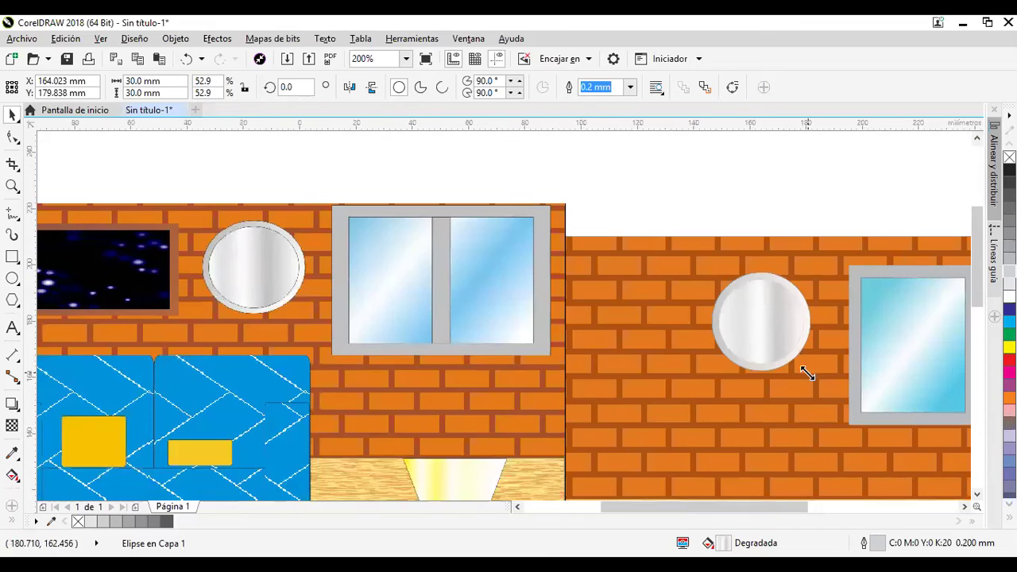
scroll(801, 368, down, 1)
drag(711, 382, 708, 376)
click(804, 192)
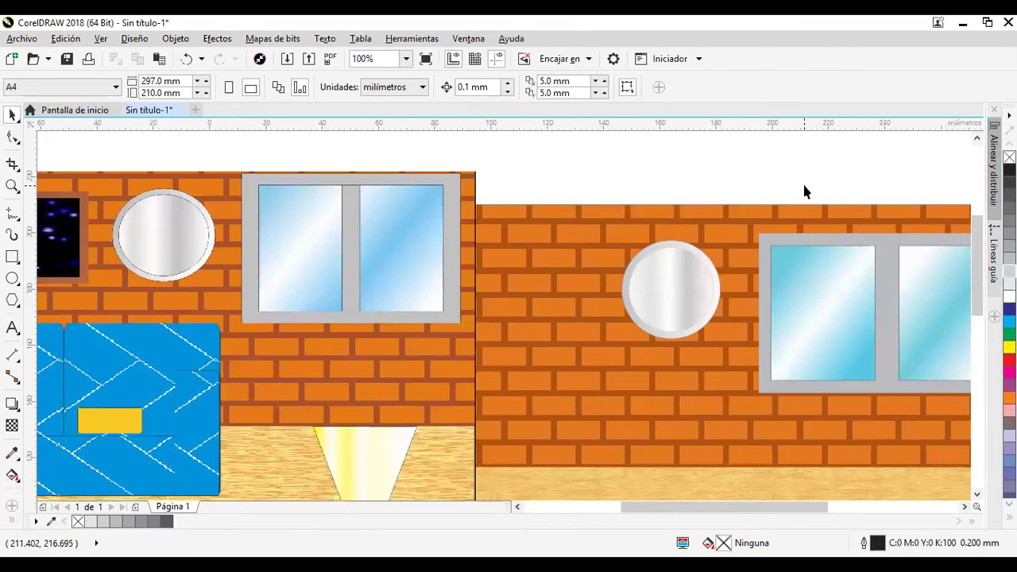
- Move the reference picture further left, leaving a gap between it and the page
scroll(781, 246, down, 1)
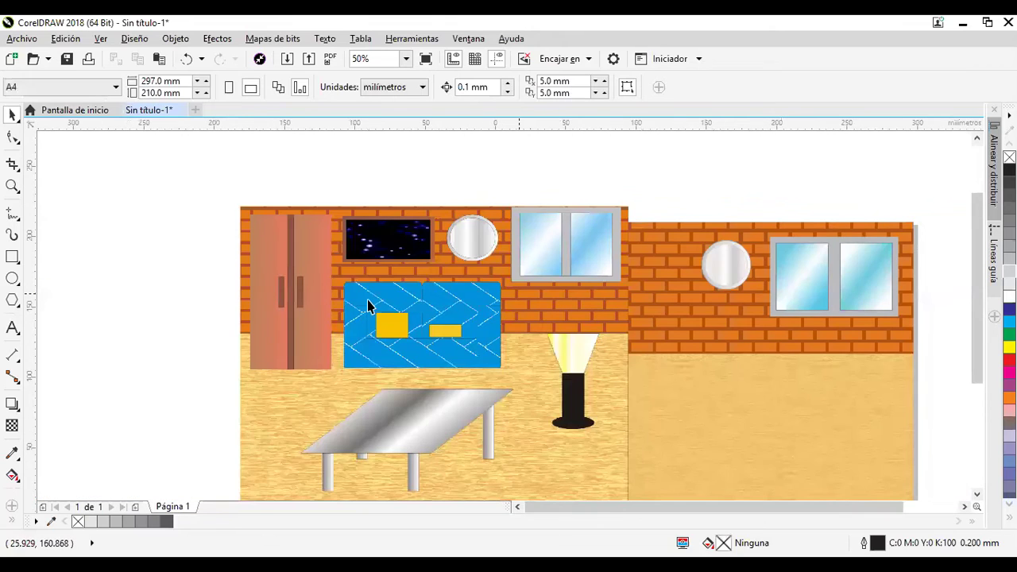
scroll(325, 314, up, 1)
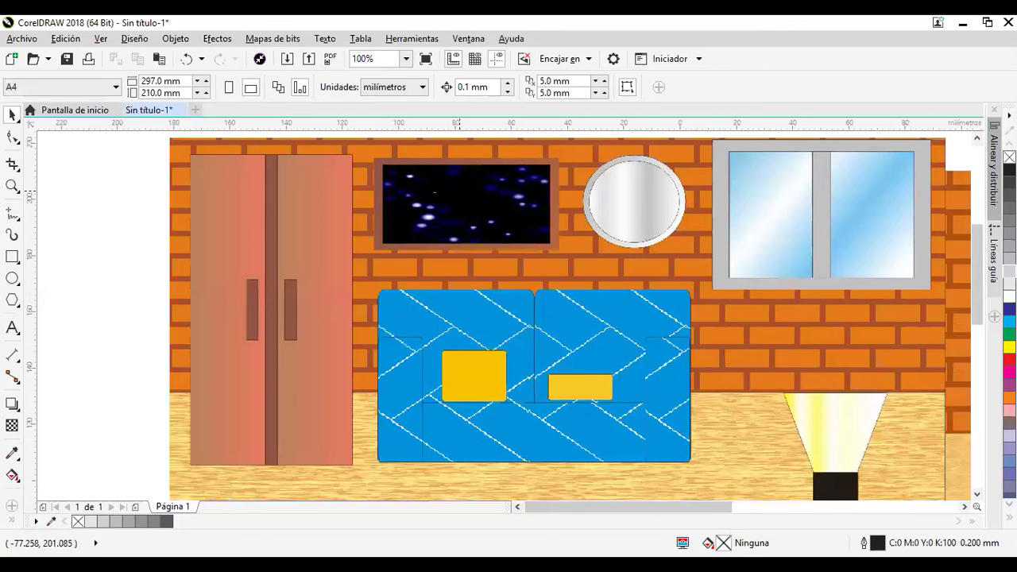
scroll(697, 279, down, 1)
drag(747, 283, 460, 257)
drag(454, 291, 300, 297)
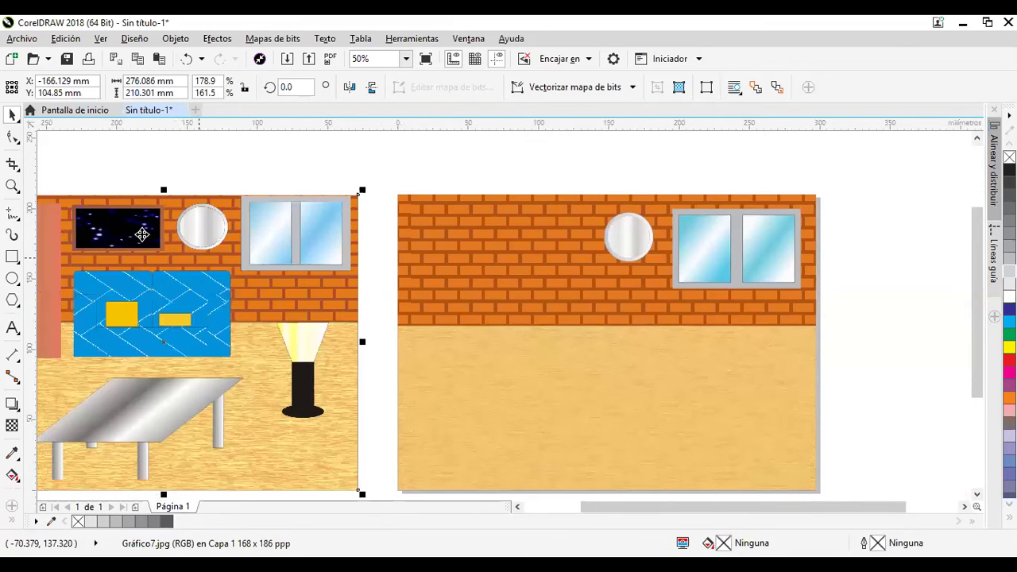
- Draw a rectangle about 78 × 35 mm on the brick wall left of the mirror and fill it with purple
click(13, 257)
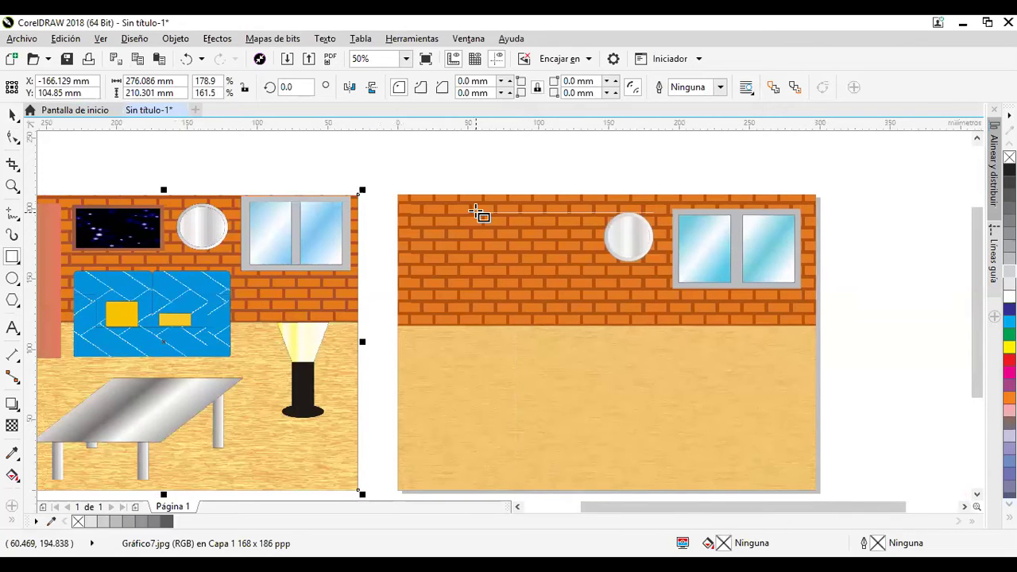
mouse_move(471, 204)
mouse_down()
mouse_move(560, 263)
mouse_move(589, 261)
mouse_up()
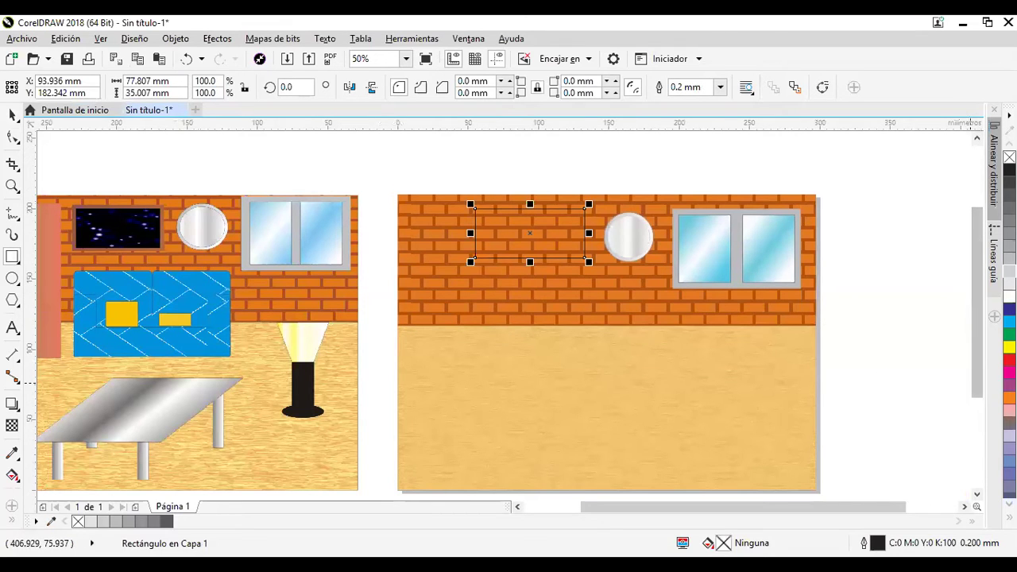
click(1009, 385)
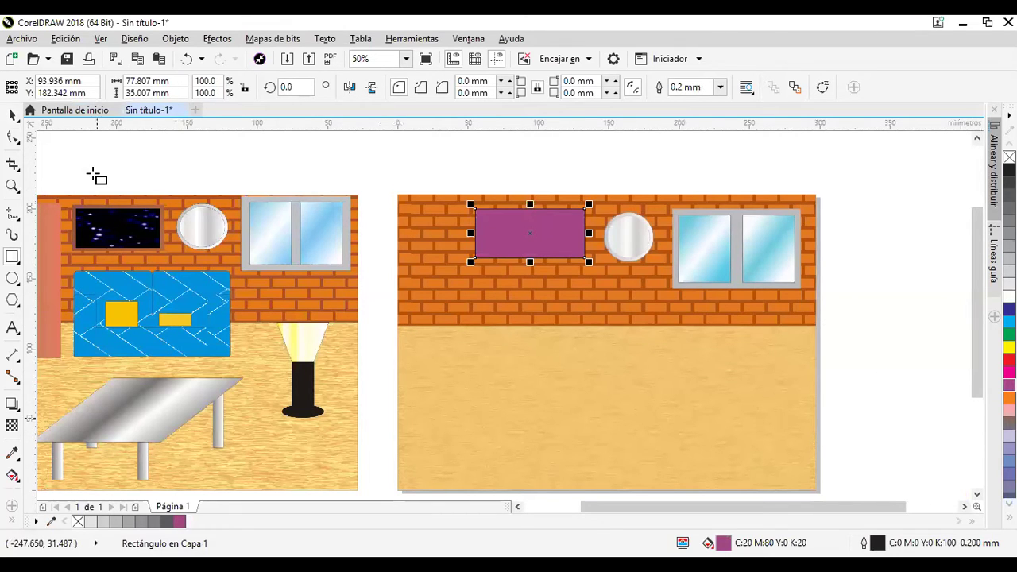
- Adjust the purple rectangle's proportions to about 72 mm wide and 37.5 mm high
click(13, 114)
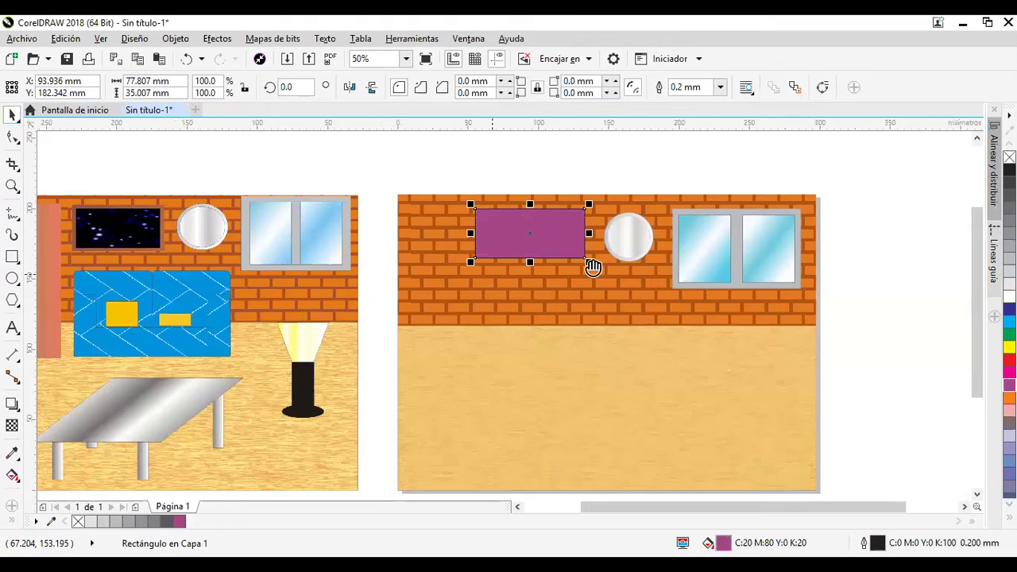
drag(593, 267, 692, 255)
drag(629, 251, 633, 261)
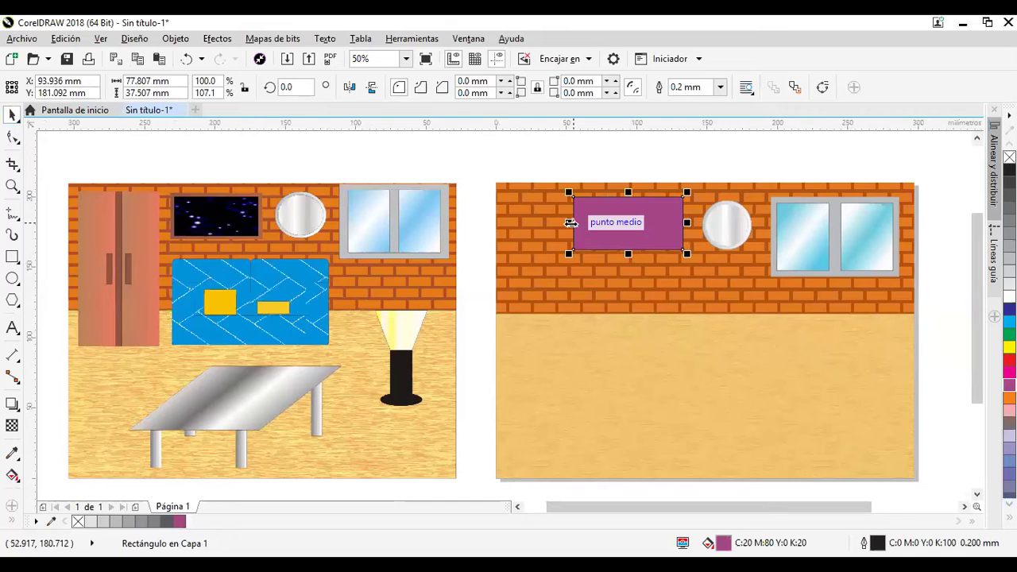
drag(570, 222, 578, 223)
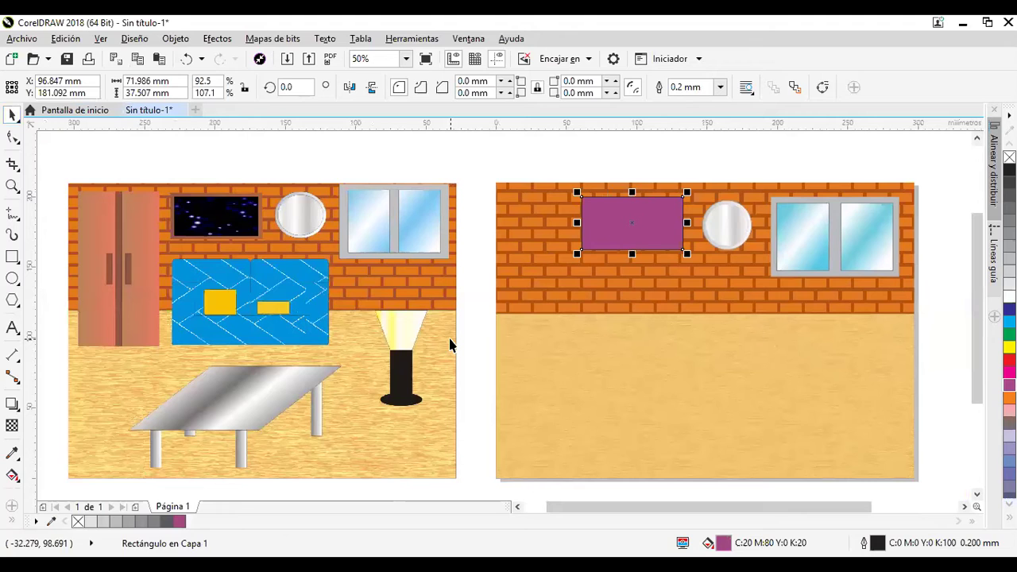
- Fill the rectangle with brown #9F5345 sampled from the reference painting's frame and remove its outline
click(13, 454)
click(18, 461)
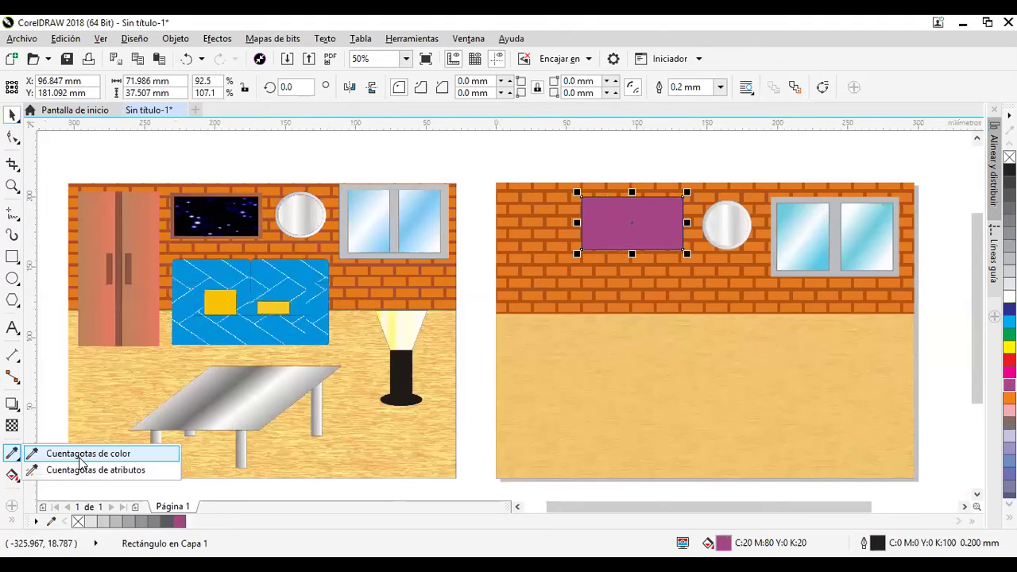
click(80, 461)
click(620, 221)
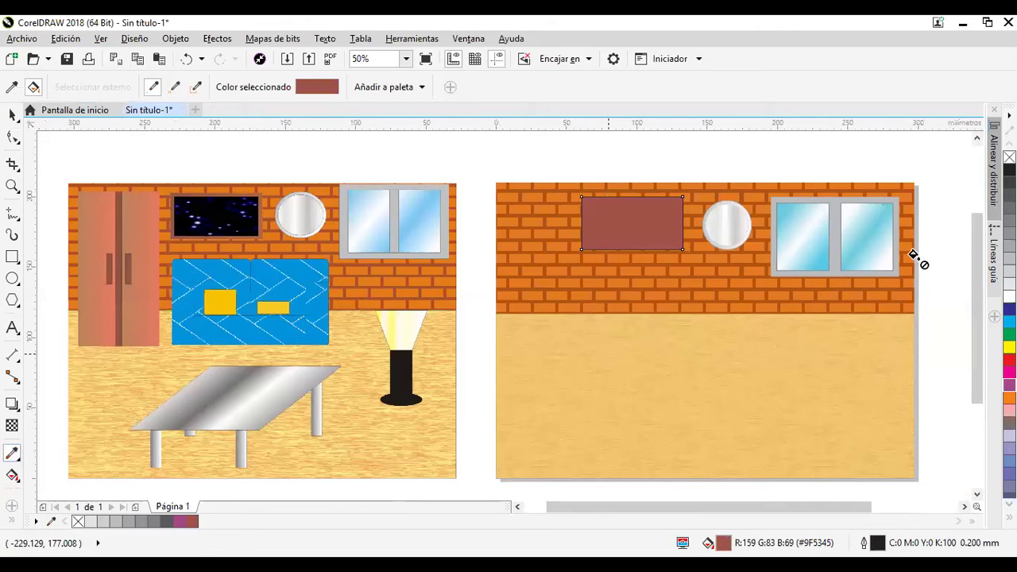
click(636, 241)
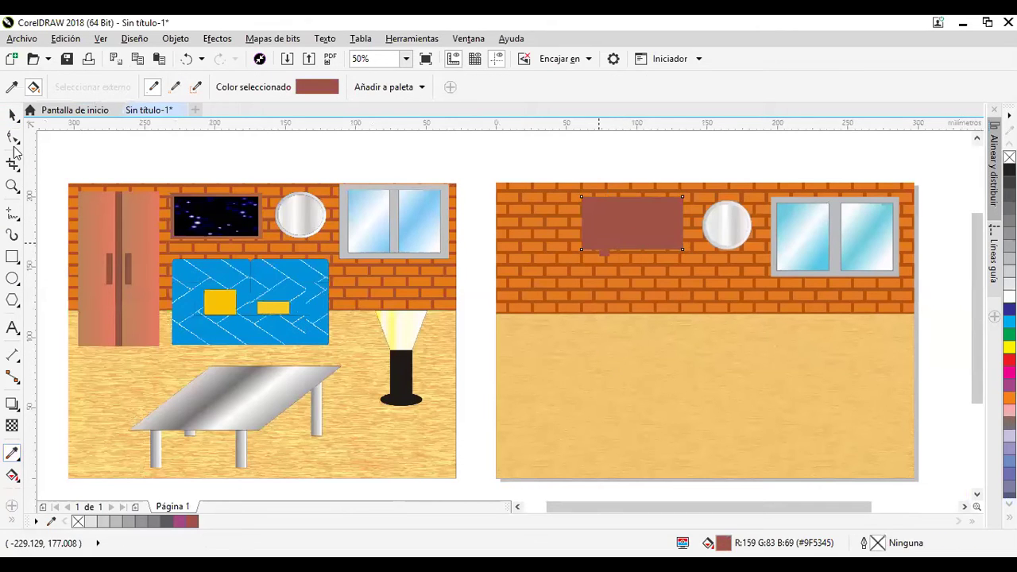
- Set the brown rectangle's width to 72 mm and its height to 38 mm
click(13, 115)
click(585, 223)
click(636, 224)
click(603, 148)
click(618, 210)
double_click(141, 80)
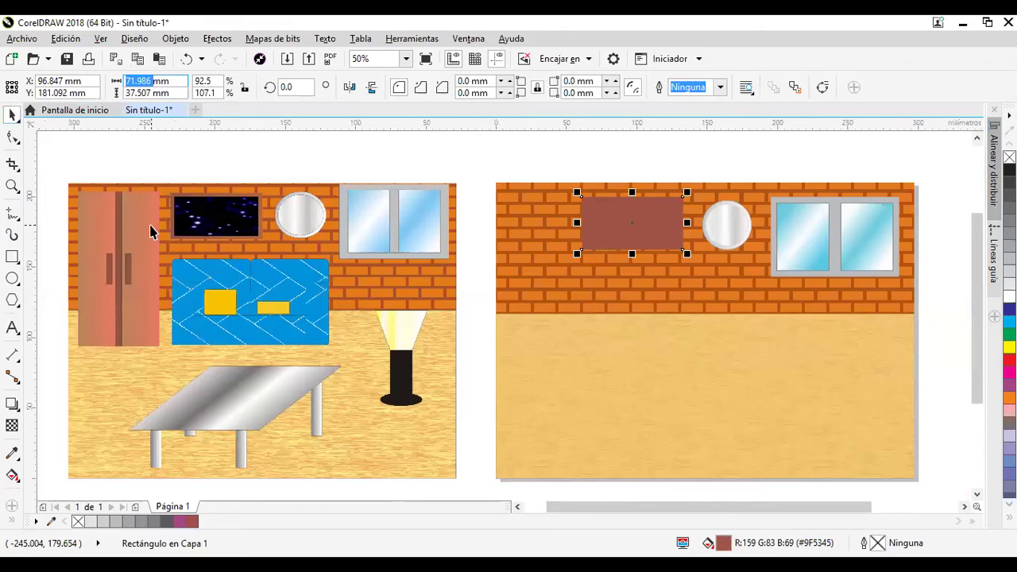
text(72)
key(Tab)
text(38)
key(Return)
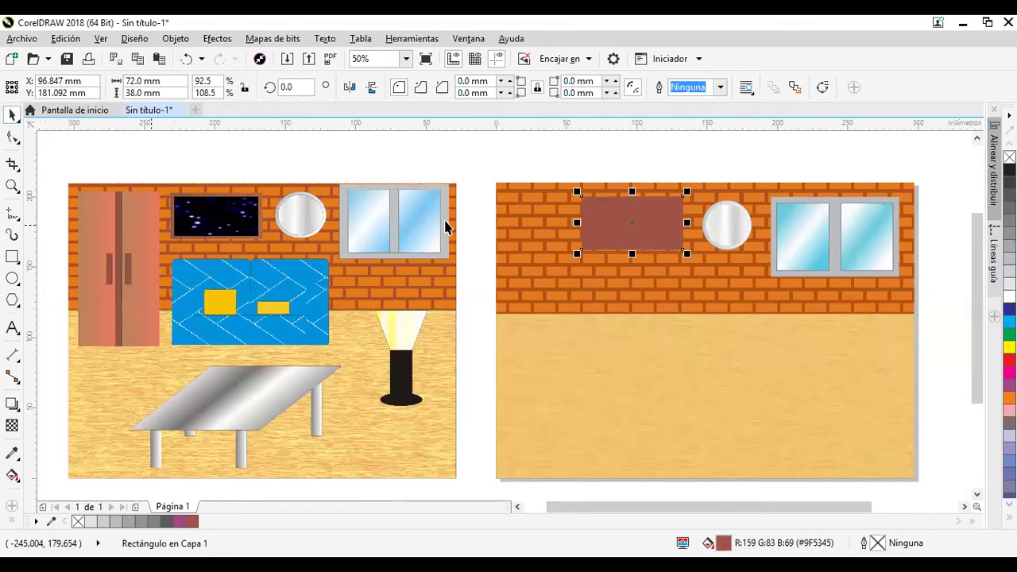
- Duplicate the brown rectangle and place the copy just below the original
scroll(731, 205, up, 1)
scroll(729, 207, up, 1)
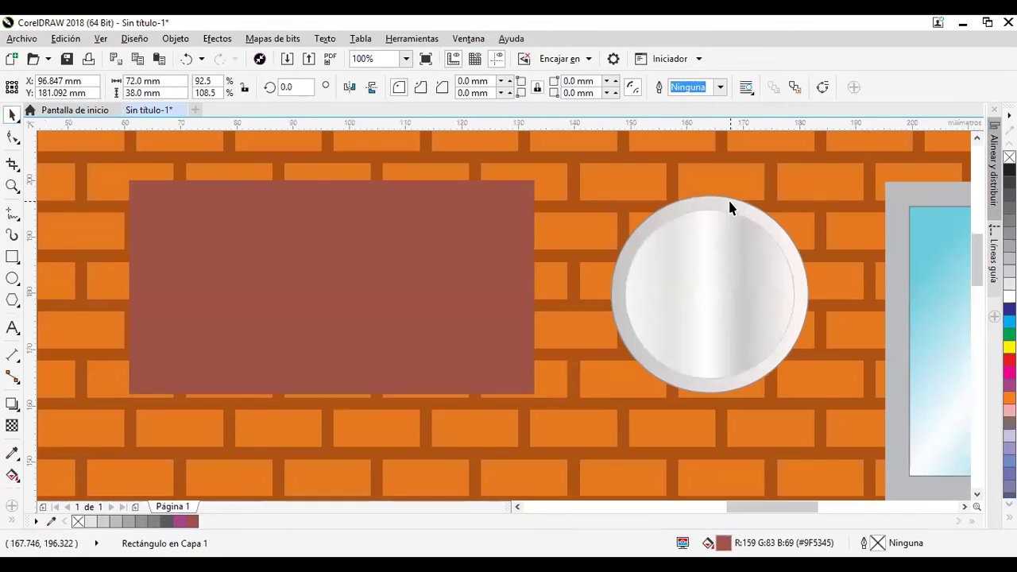
scroll(481, 245, down, 1)
drag(462, 253, 499, 392)
right_click(499, 391)
- Set the copied rectangle's width to 67 mm and its height to 33 mm
double_click(134, 81)
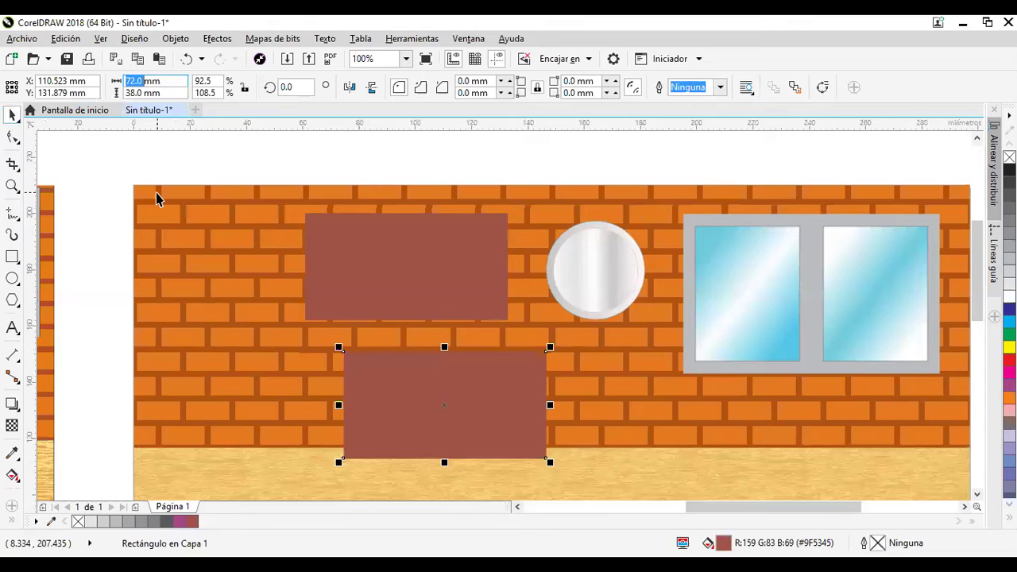
text(67)
key(Return)
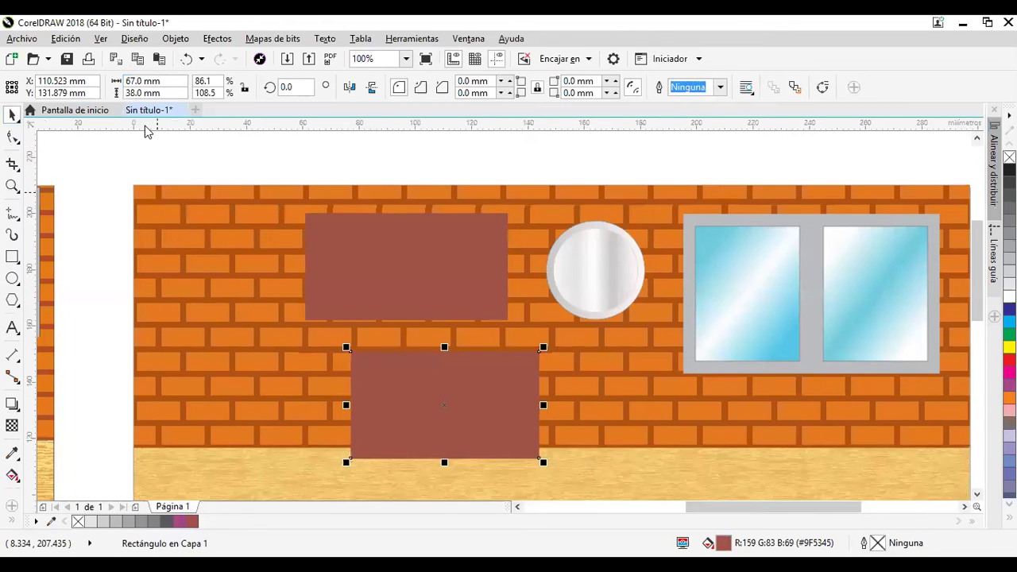
key(Tab)
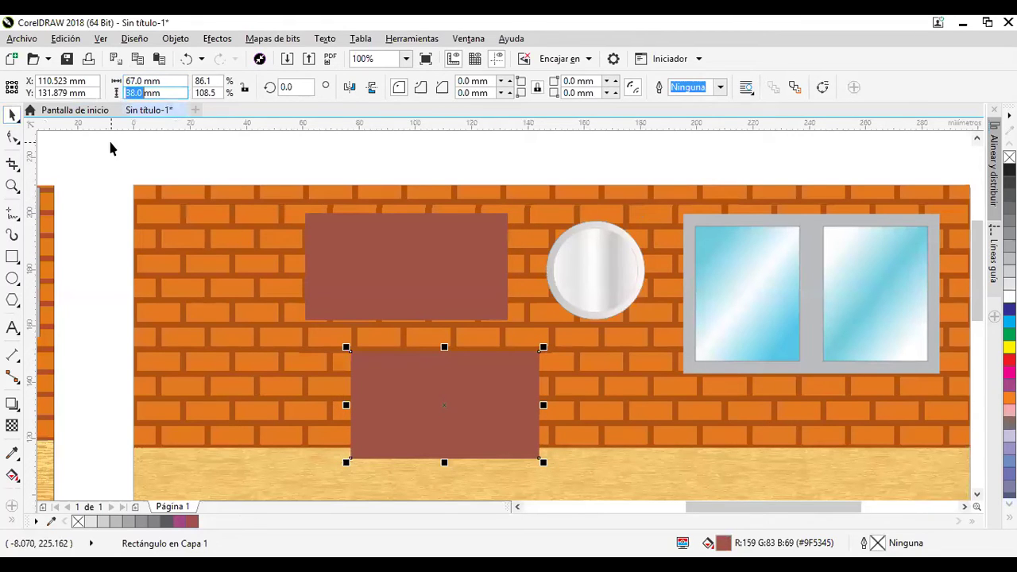
text(33)
key(Return)
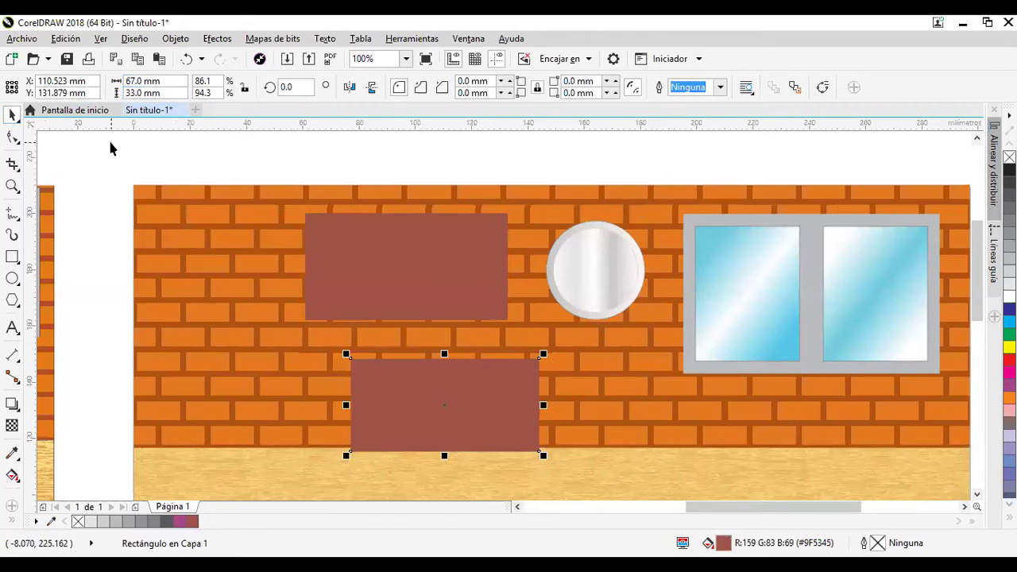
- Centre the smaller rectangle on the larger one and give it a 90% black outline
scroll(291, 258, left, 2)
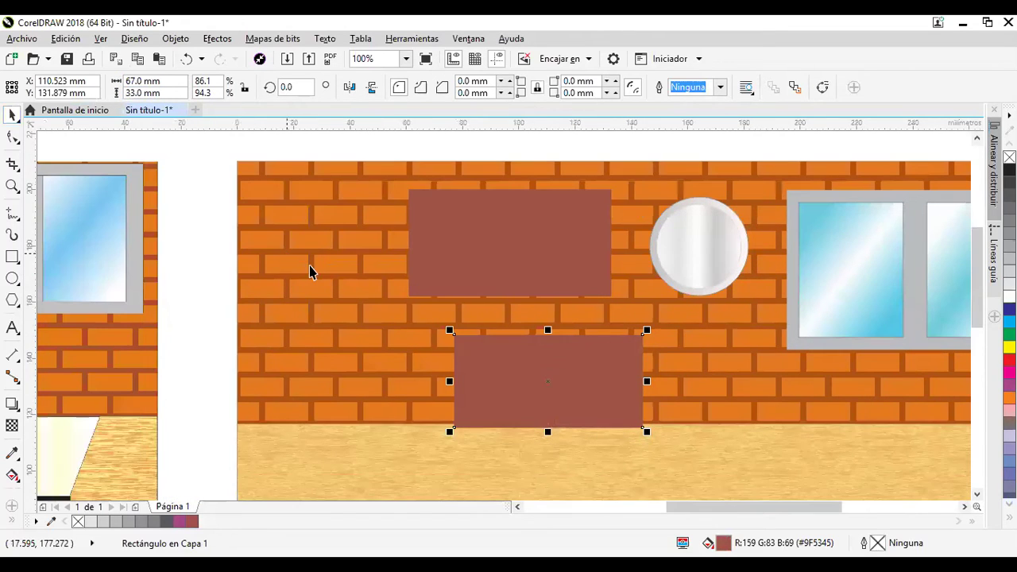
drag(548, 388, 507, 246)
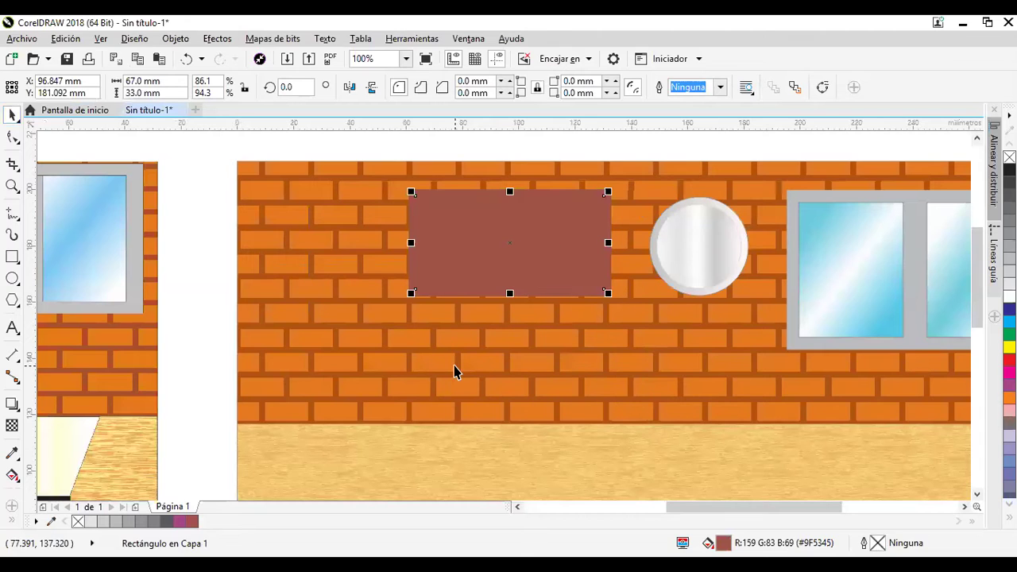
right_click(1009, 182)
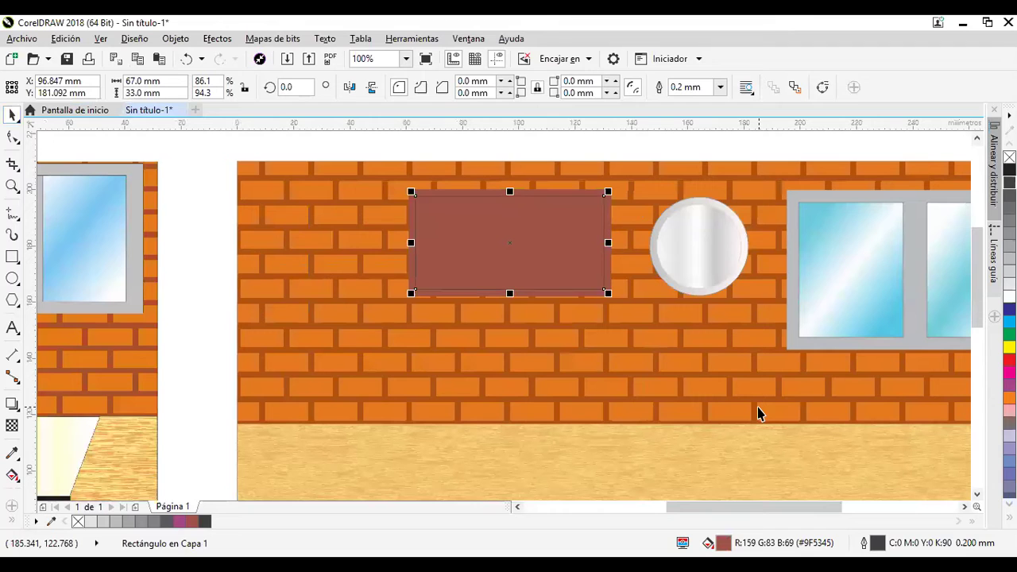
- Fill the inner rectangle of the painting with the starry Planetas texture from the Muestras 5 texture library
key(F11)
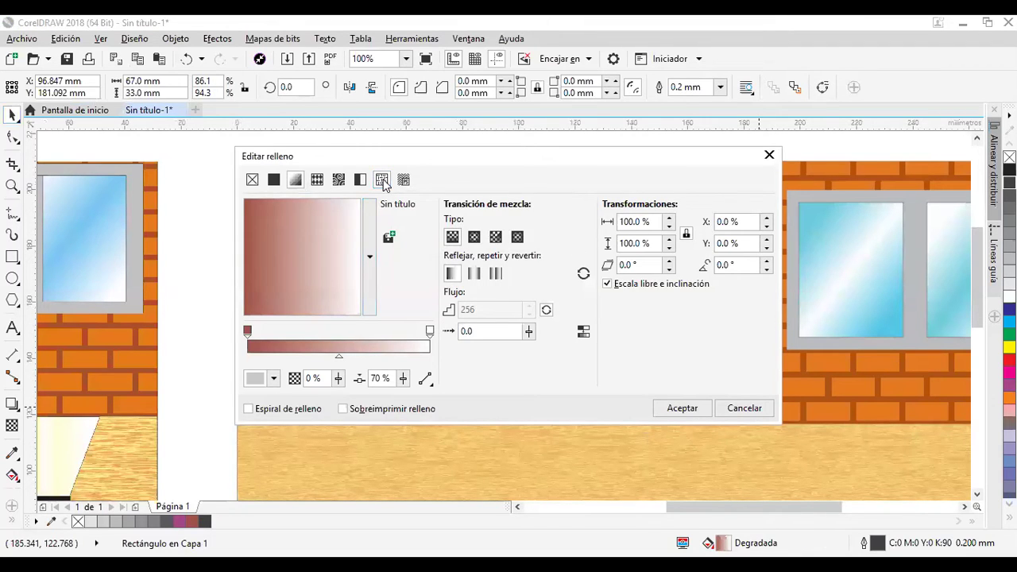
click(382, 181)
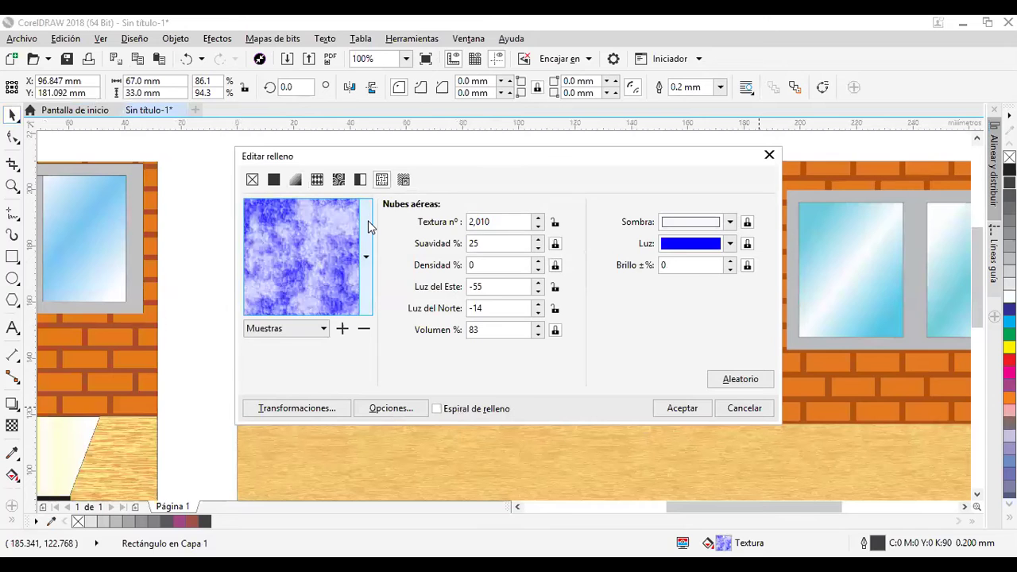
click(366, 257)
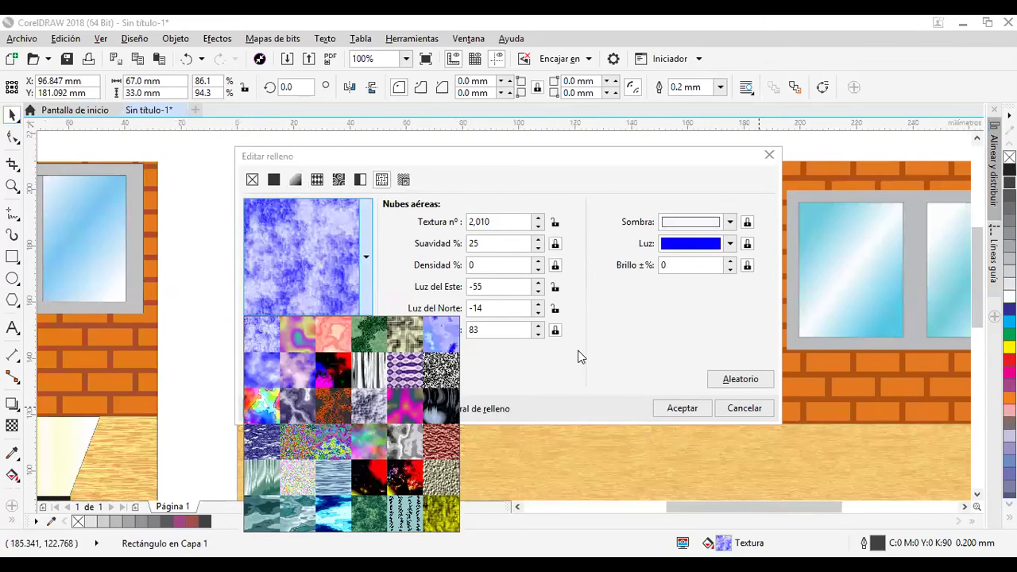
click(486, 154)
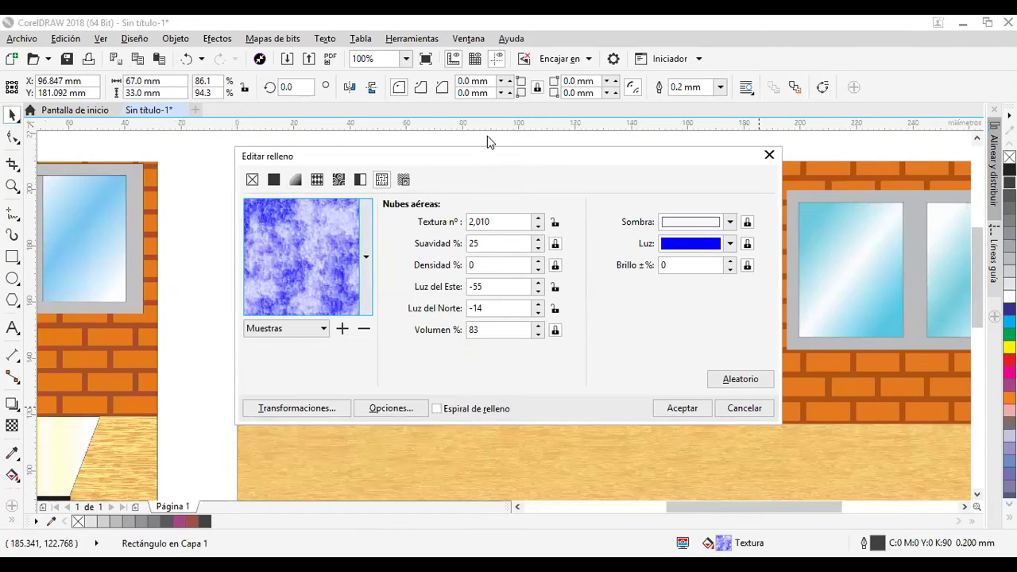
drag(485, 155, 508, 109)
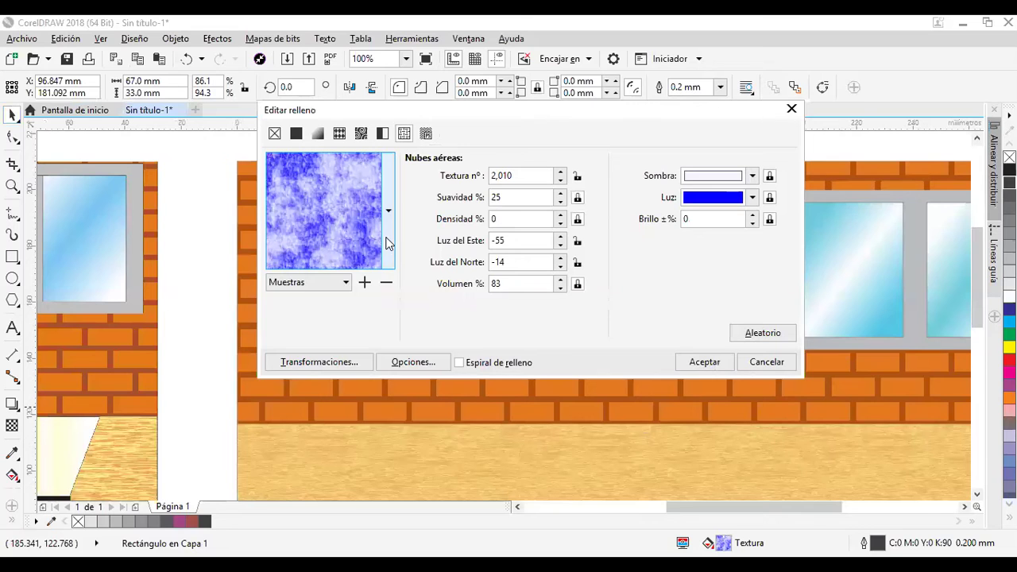
click(388, 244)
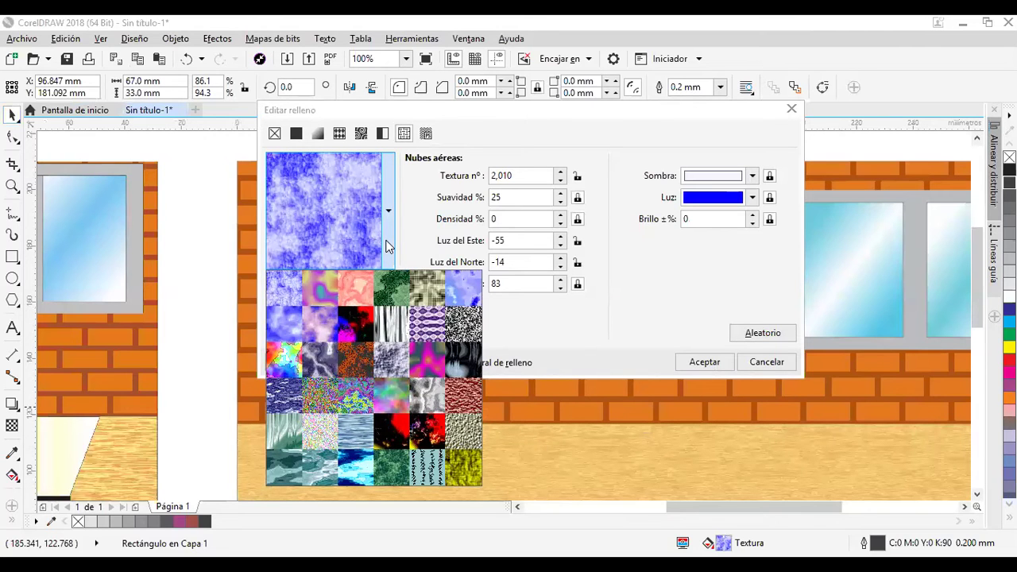
click(345, 283)
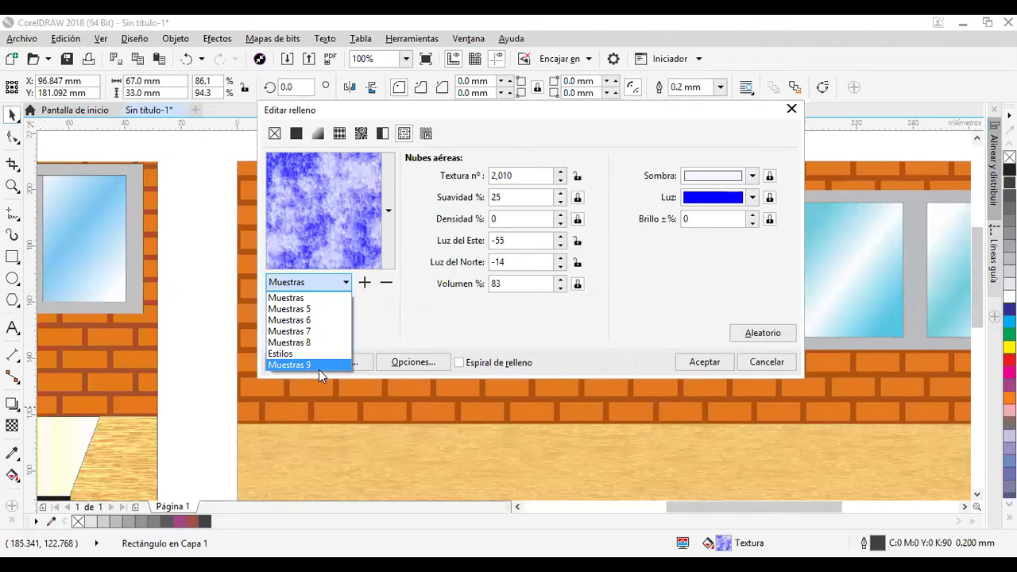
click(320, 311)
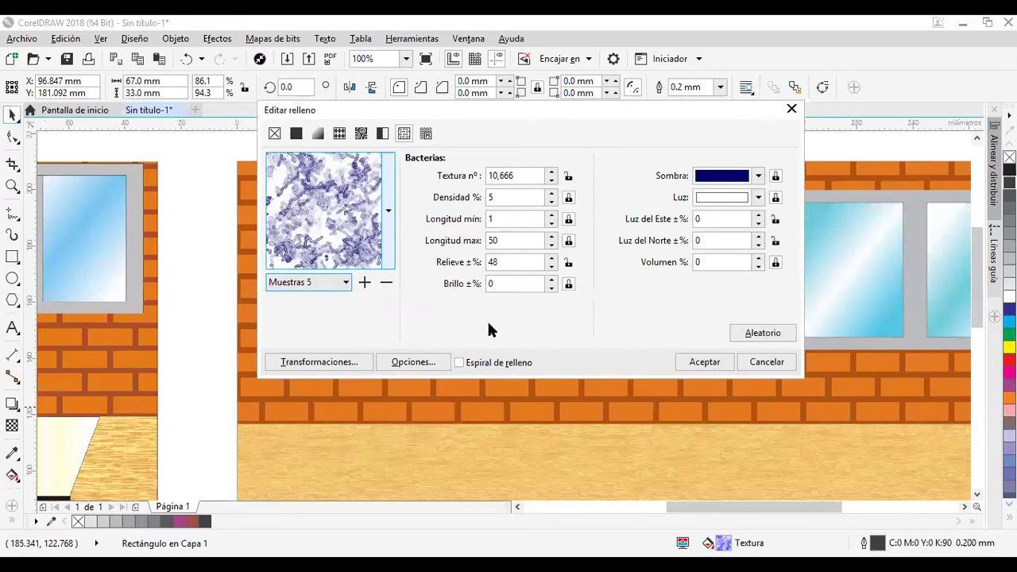
drag(490, 383, 490, 394)
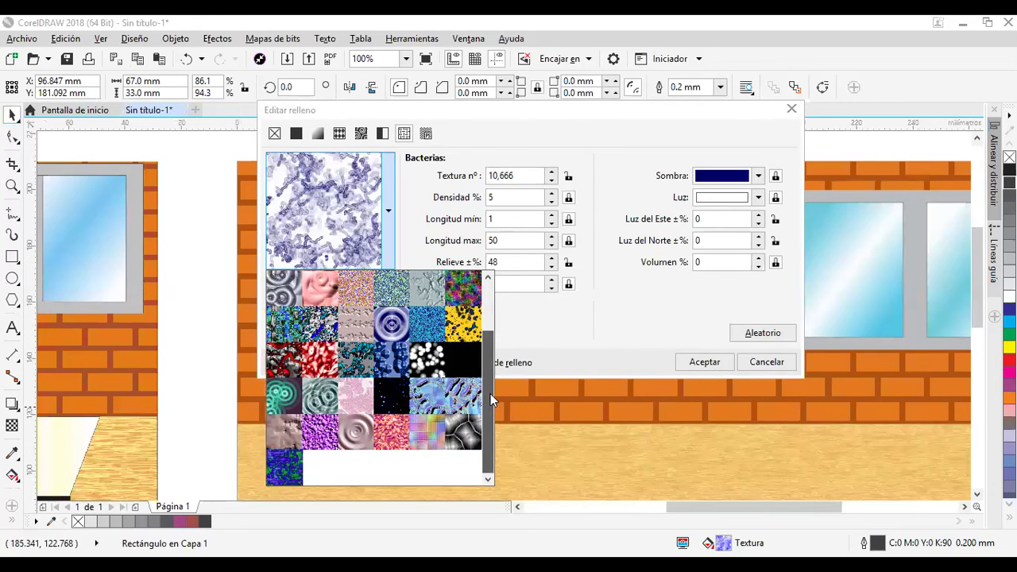
click(397, 404)
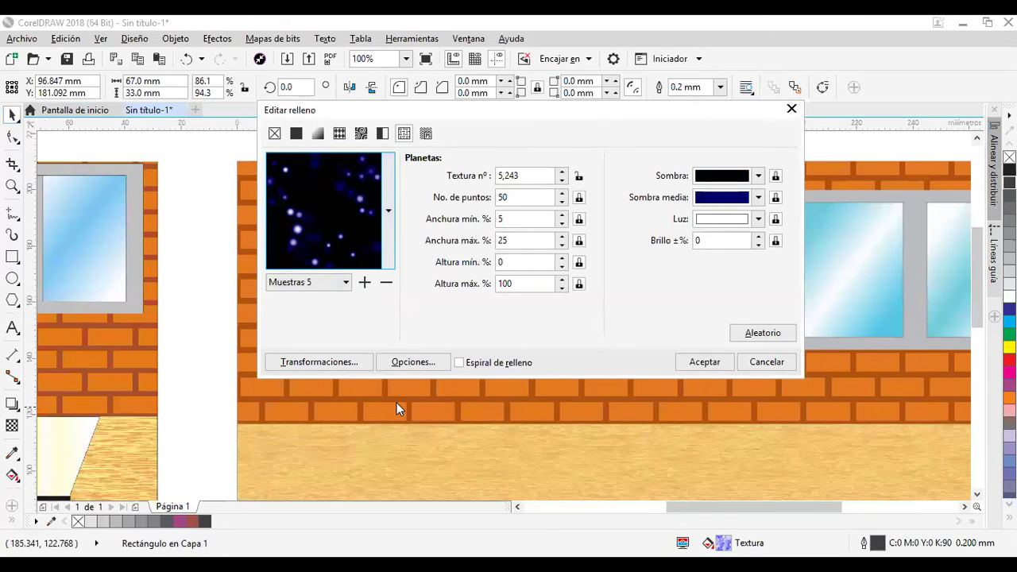
- Set the Planetas texture's maximum width to 15% and maximum height to 50%, and apply the fill to the painting
double_click(530, 241)
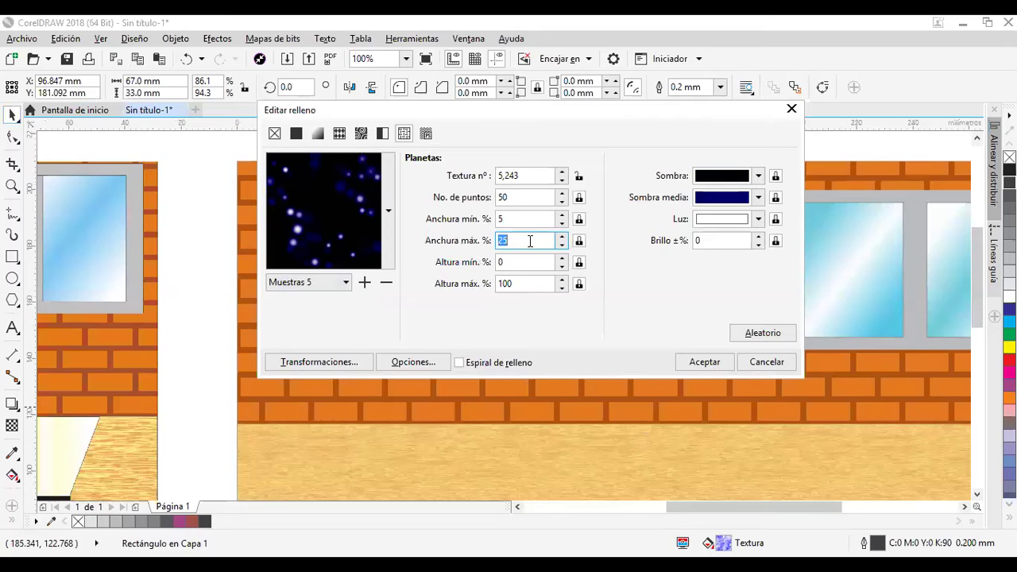
text(15)
double_click(515, 284)
text(50)
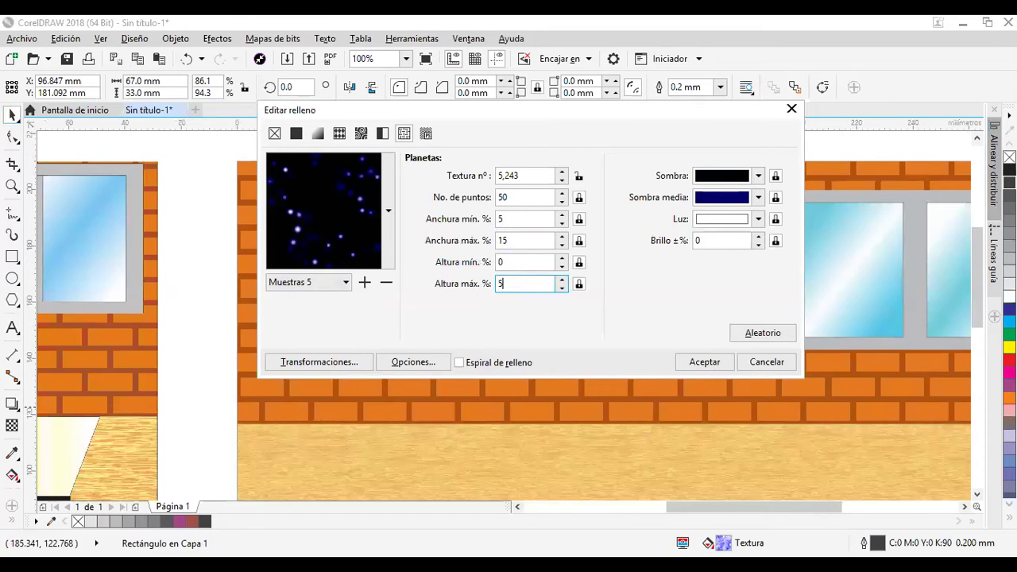
click(520, 241)
click(535, 222)
click(713, 364)
scroll(691, 354, down, 2)
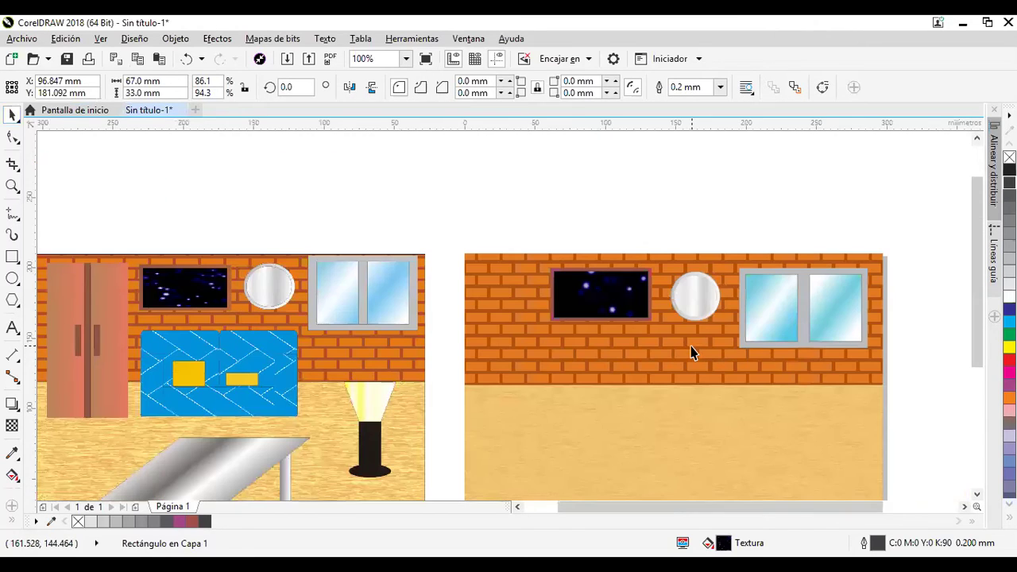
click(785, 223)
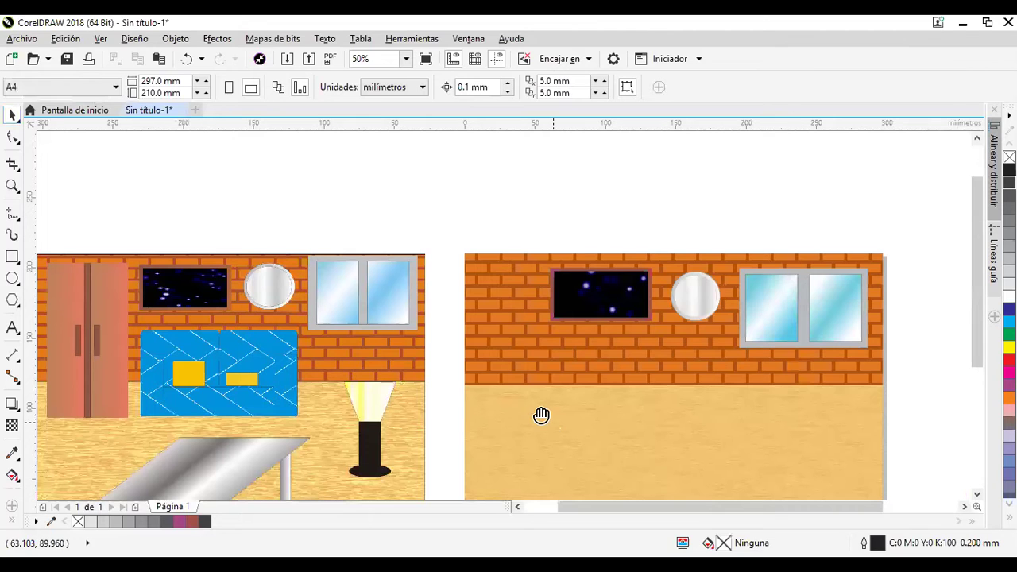
- Move the reference picture over the left part of the page, with its top edge level with the wall's top
drag(541, 414, 560, 352)
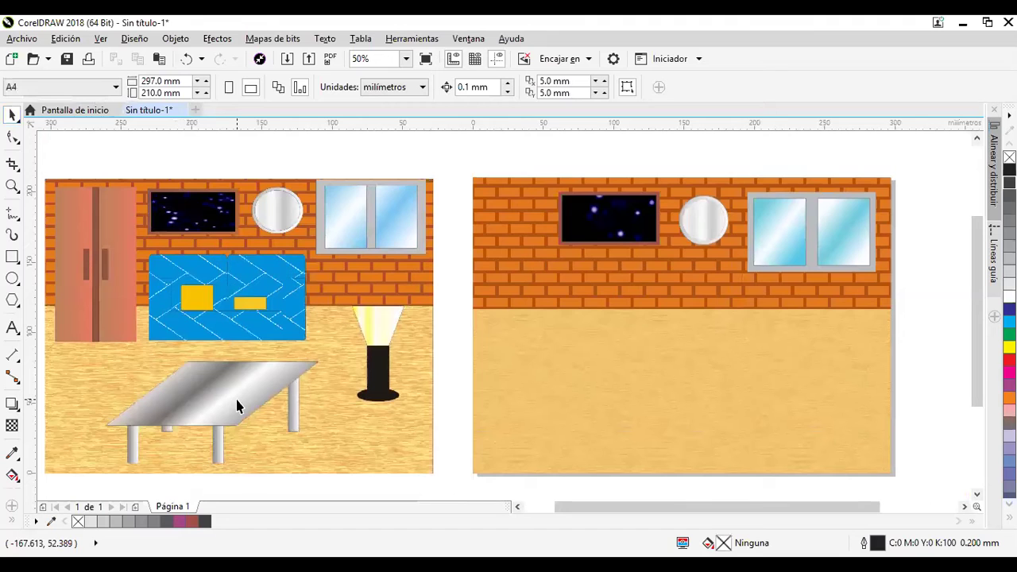
click(12, 257)
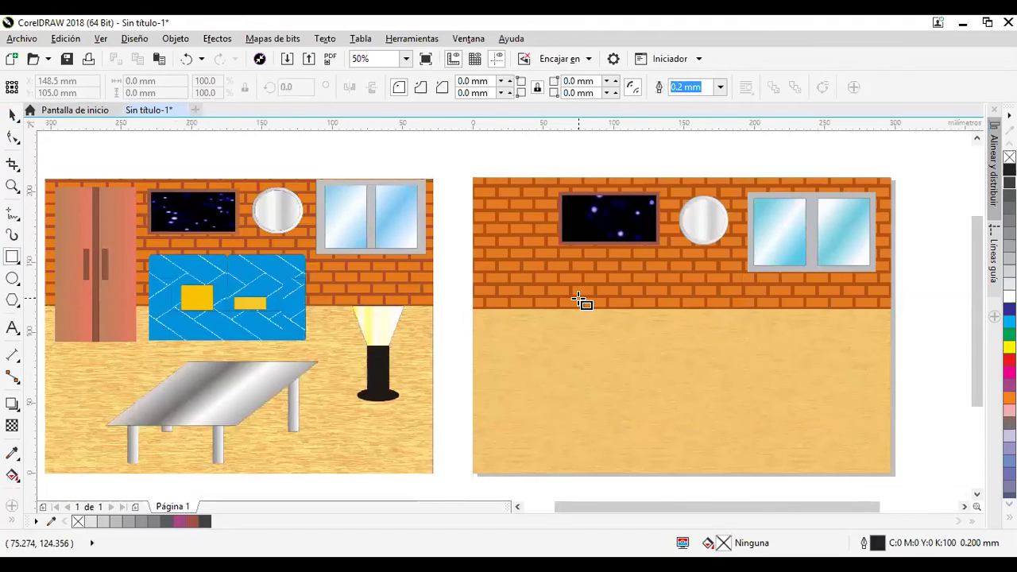
scroll(586, 297, up, 1)
click(16, 115)
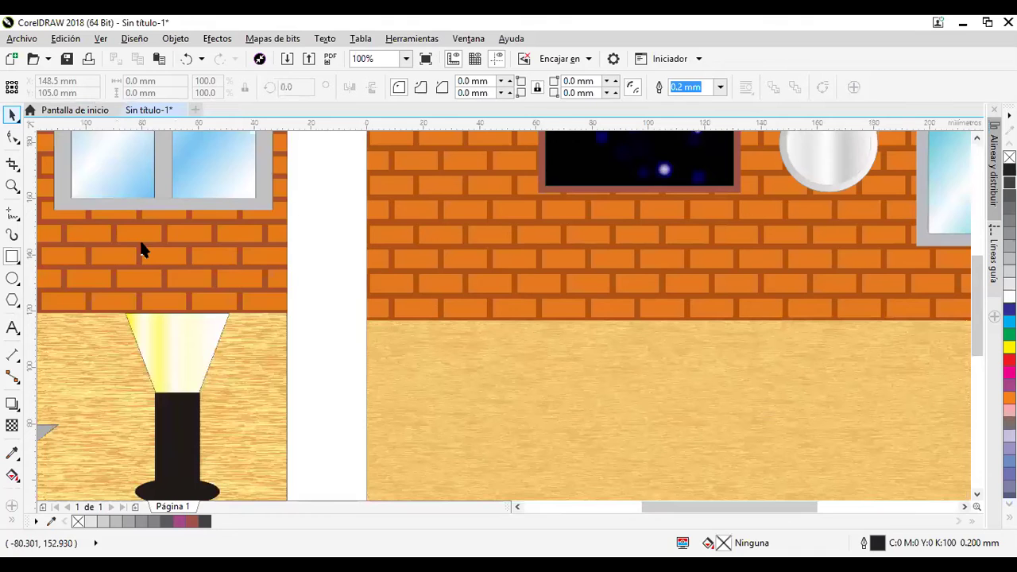
click(317, 284)
drag(317, 285, 413, 291)
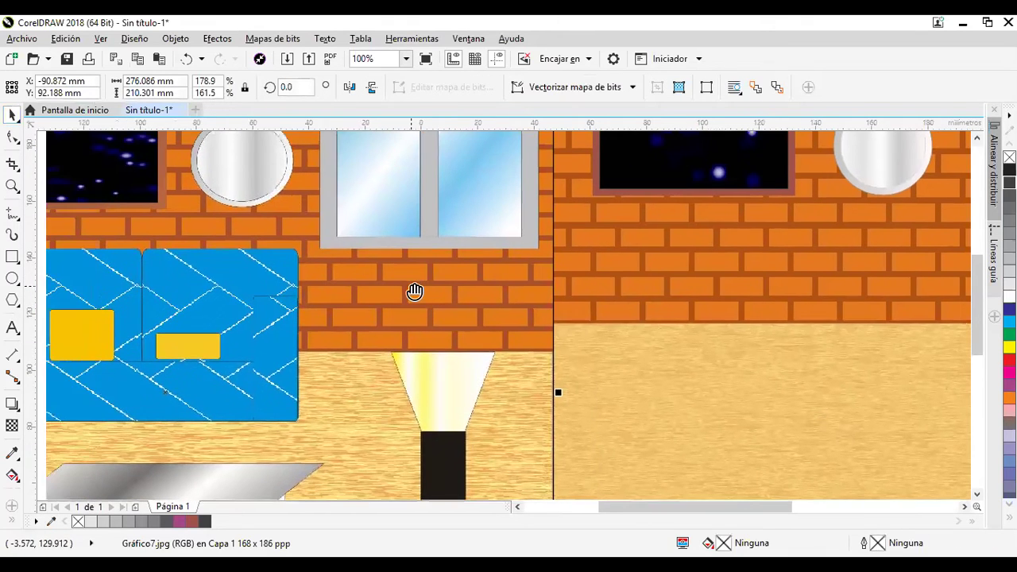
scroll(477, 309, left, 1)
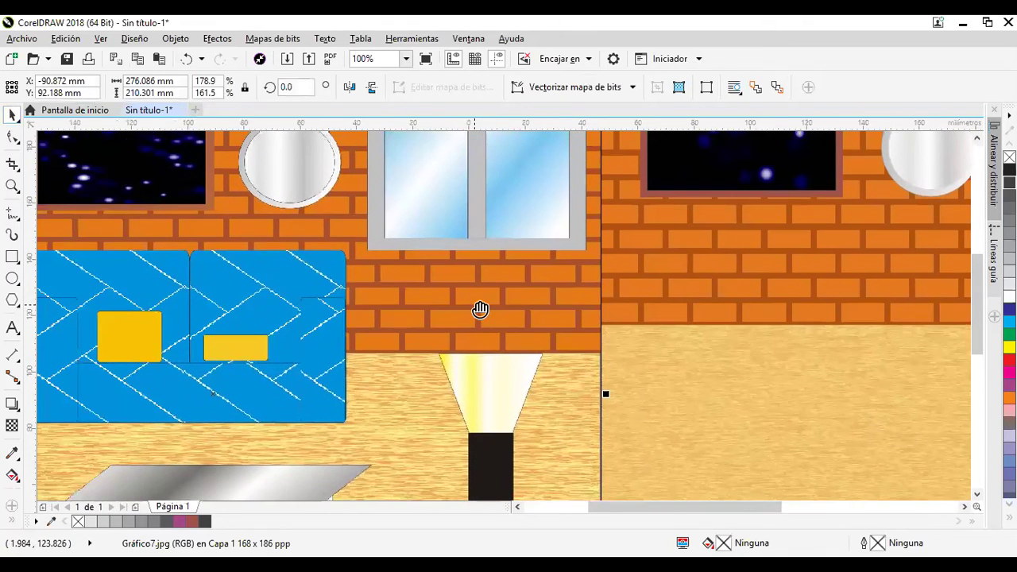
scroll(493, 310, left, 1)
scroll(647, 352, down, 1)
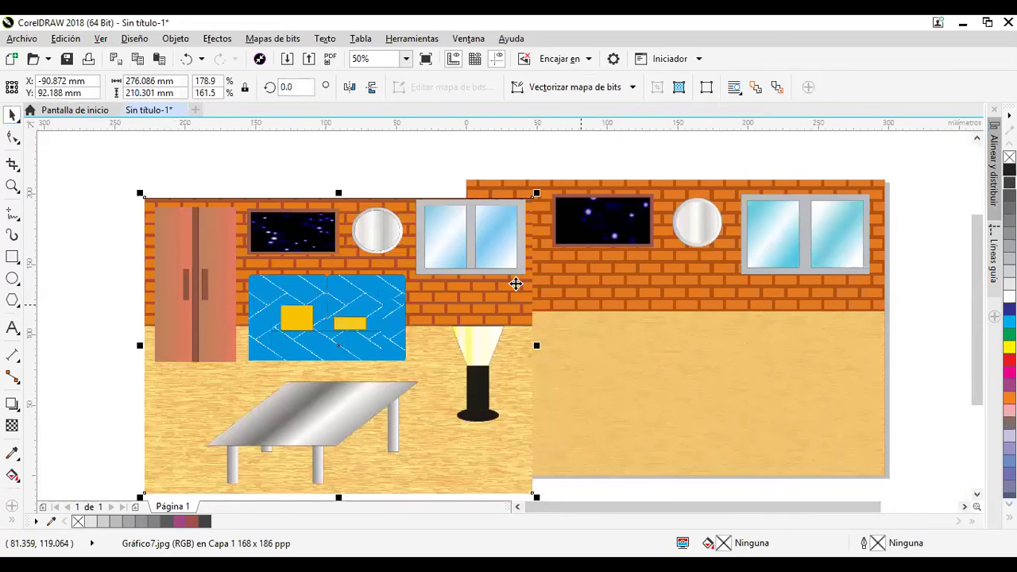
drag(516, 284, 535, 266)
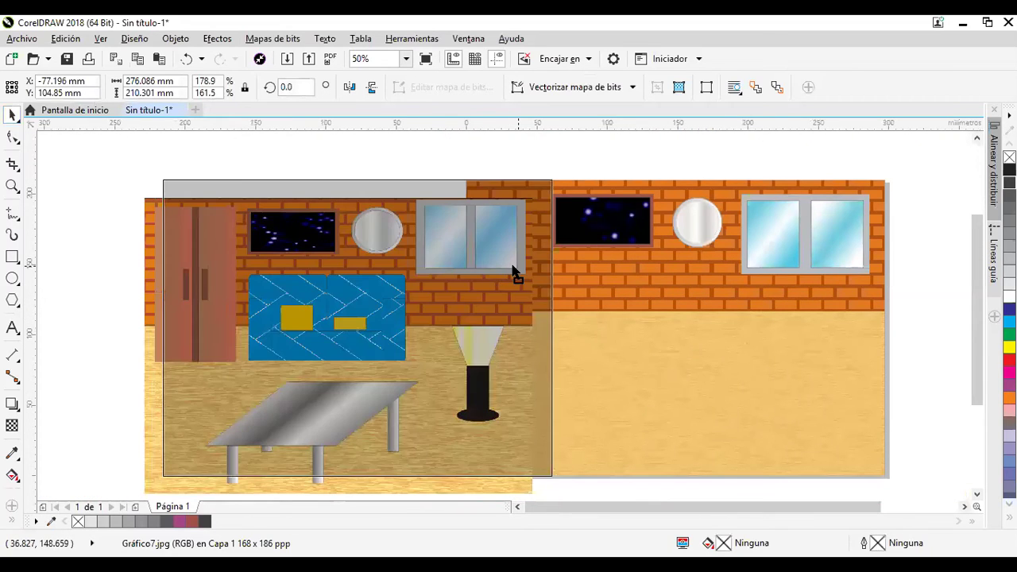
- Draw a nearly square rectangle about 52 × 51 mm for the sofa, spanning the lower wall and the floor
scroll(599, 322, up, 1)
drag(596, 323, 664, 328)
drag(658, 370, 680, 364)
click(12, 257)
drag(678, 239, 755, 304)
drag(811, 366, 824, 384)
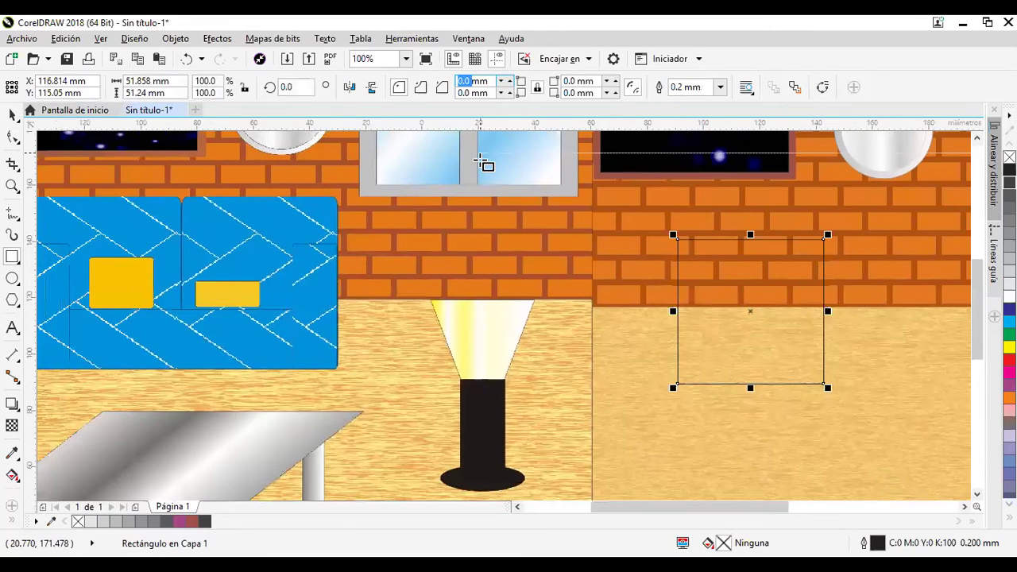
- Round all four corners of the sofa square with a 5 mm radius
text(10)
key(Return)
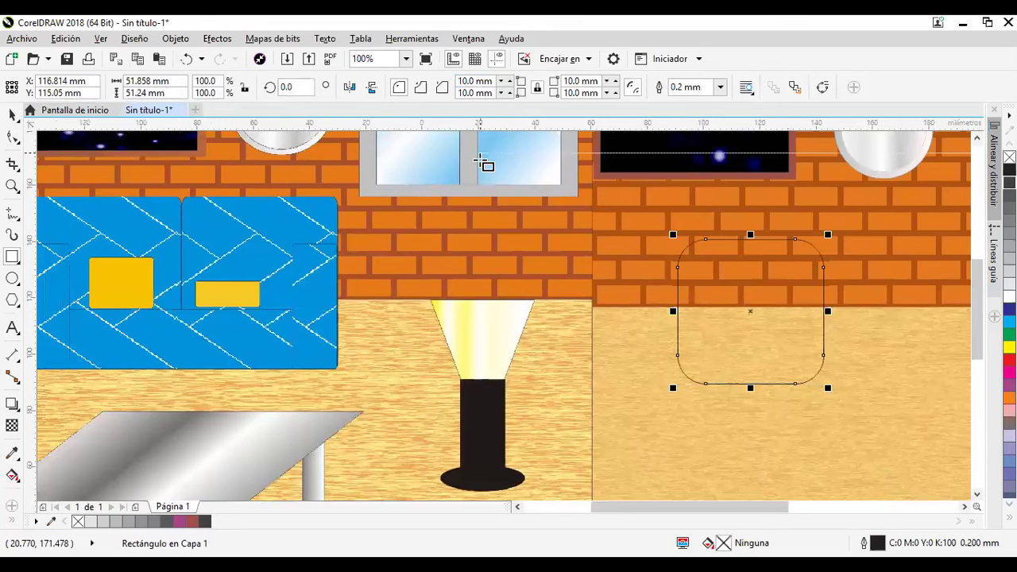
click(469, 81)
text(5)
key(Return)
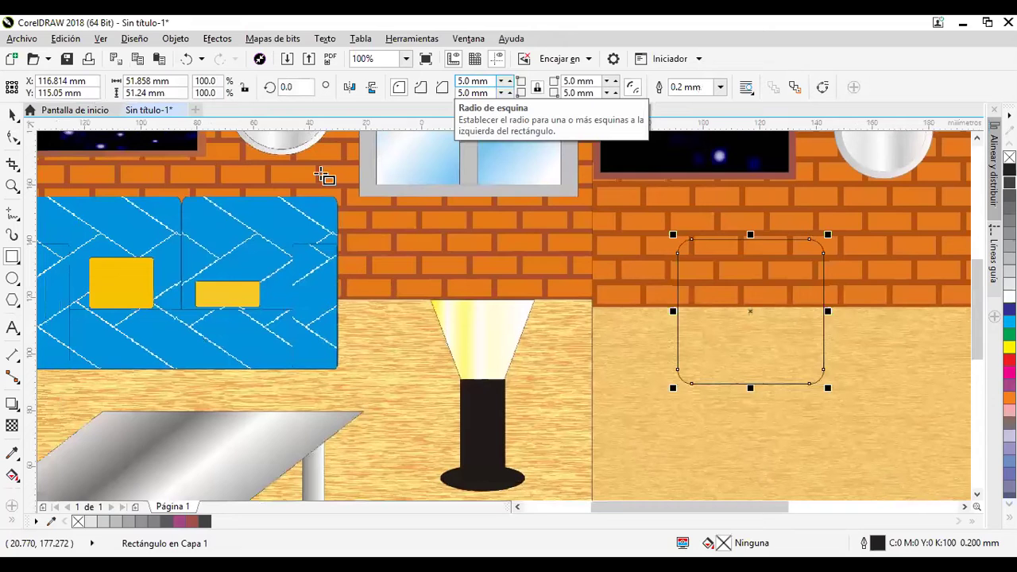
- Duplicate the rounded square and place the copy flush against the original's right side
click(11, 114)
drag(825, 360, 689, 343)
drag(643, 318, 787, 322)
right_click(788, 322)
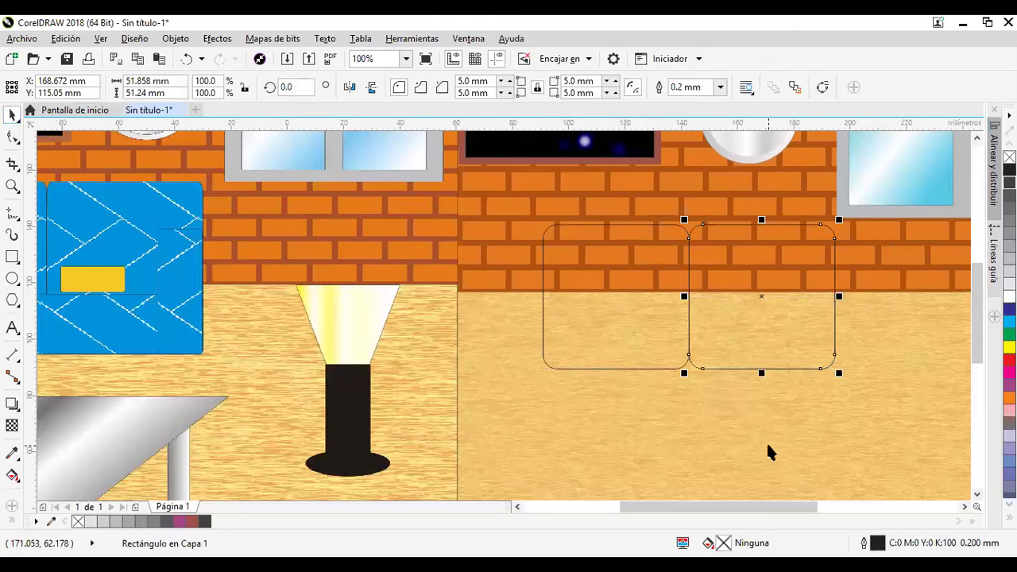
- Draw a seat rectangle about 104 × 17 mm across the base of both squares, and add narrow armrest rectangles at both ends
click(13, 258)
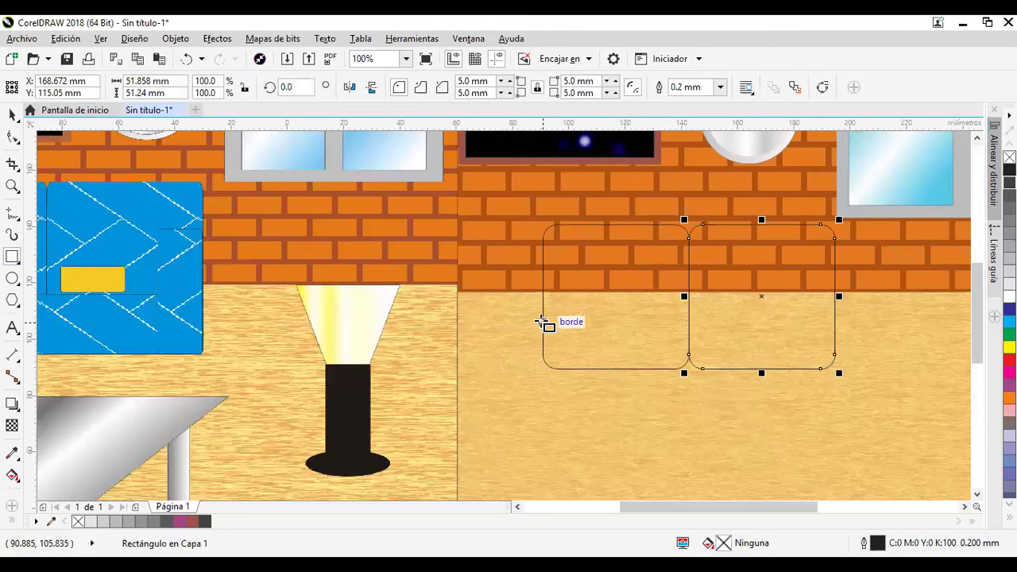
drag(544, 321, 833, 368)
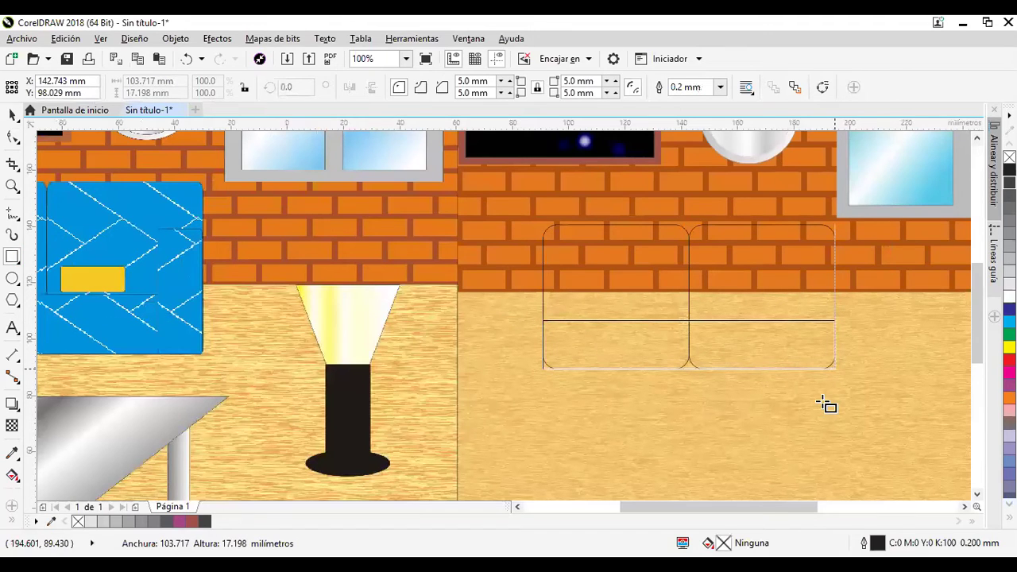
drag(801, 275, 569, 342)
key(space)
click(789, 439)
drag(891, 403, 841, 429)
- Select all five sofa shapes and group them
drag(643, 335, 794, 430)
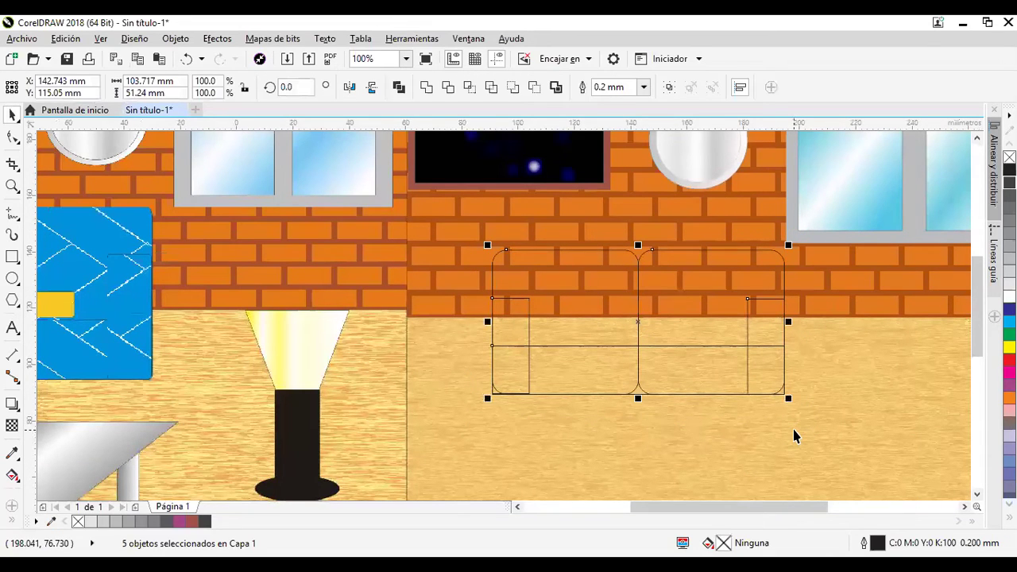
key(ctrl+g)
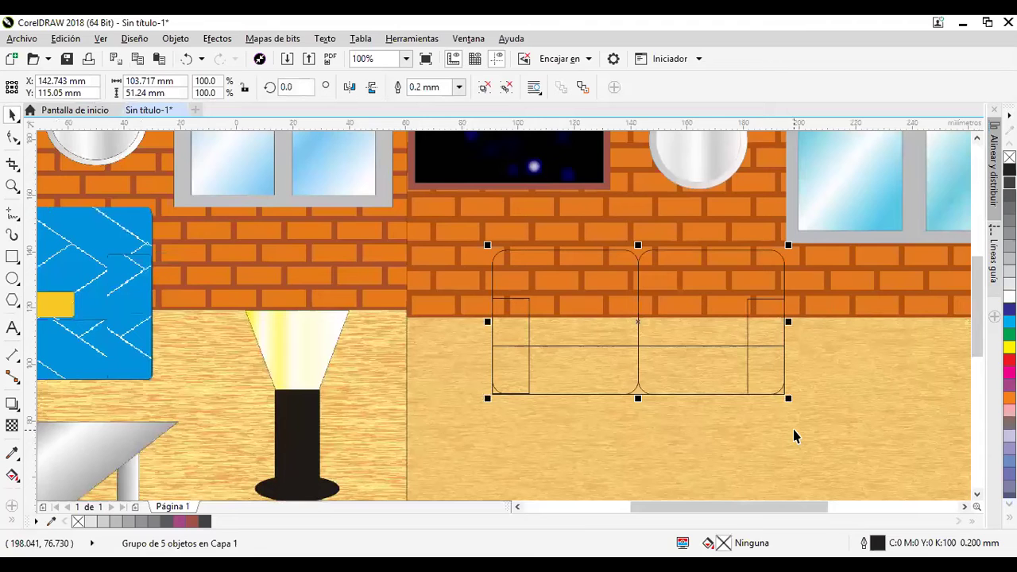
scroll(763, 327, down, 1)
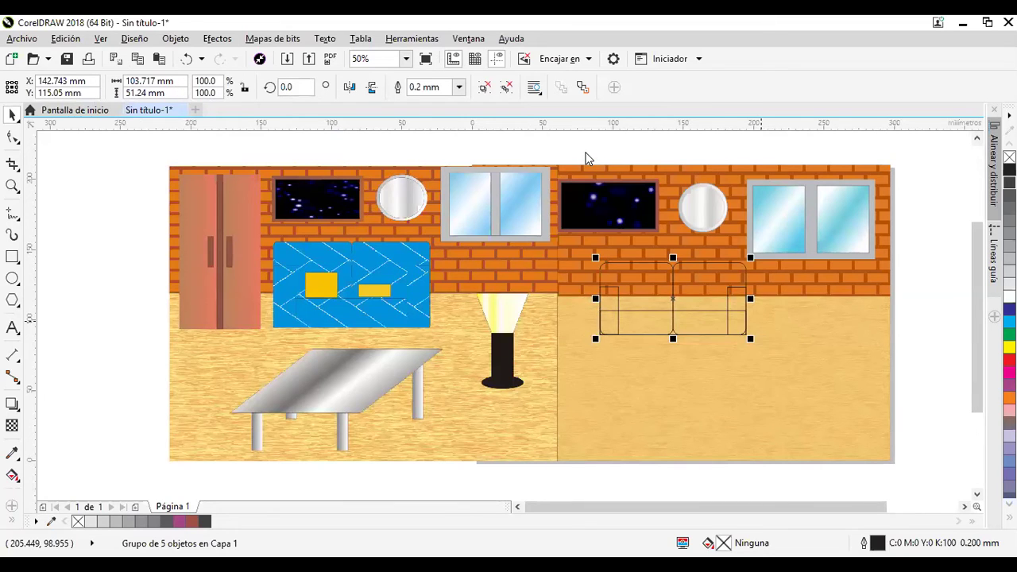
- Give the sofa group a two-colour pattern fill using the diagonal herringbone line design
key(F11)
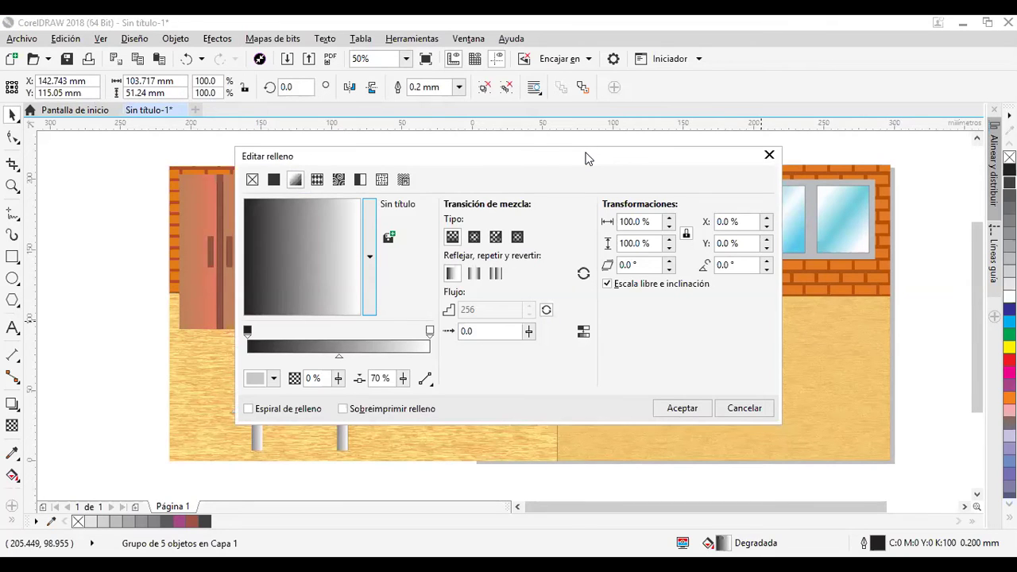
drag(585, 158, 635, 408)
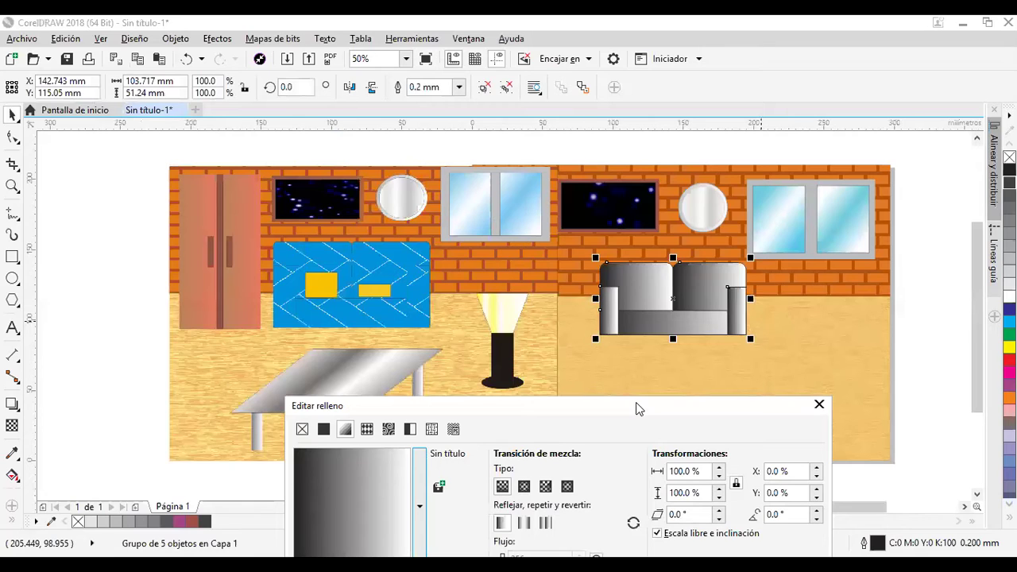
drag(637, 394, 636, 316)
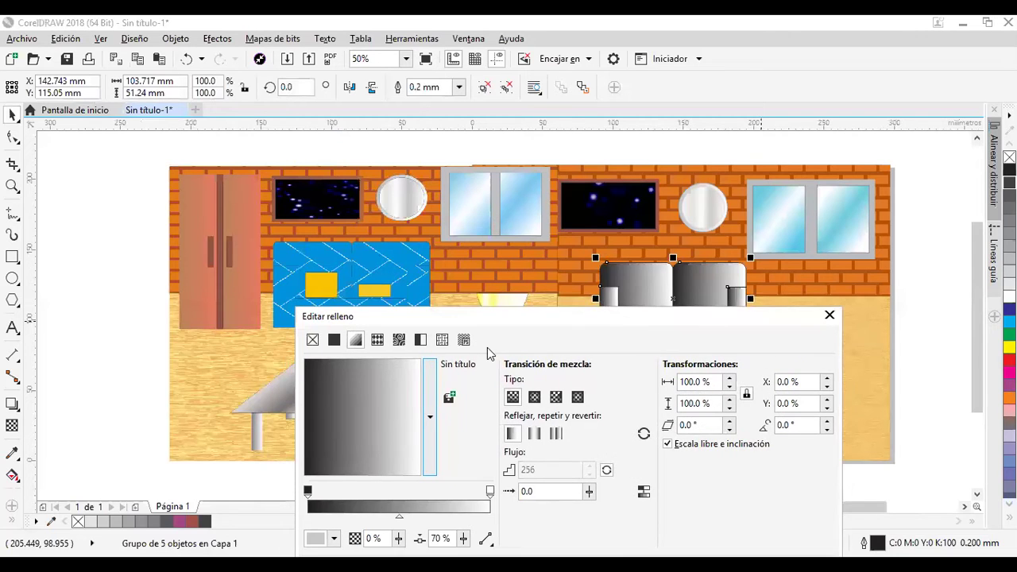
click(421, 340)
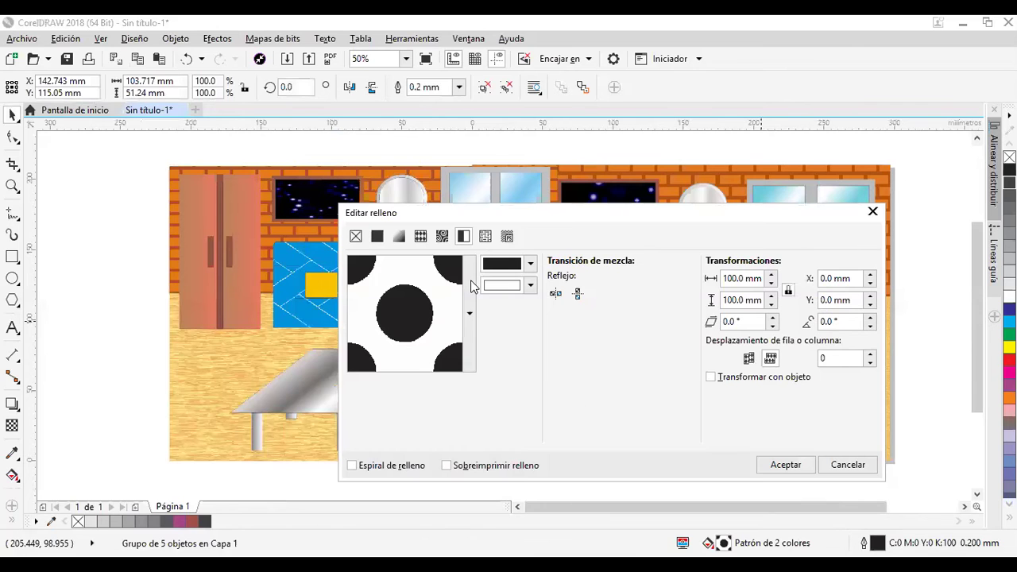
click(469, 313)
scroll(568, 477, down, 1)
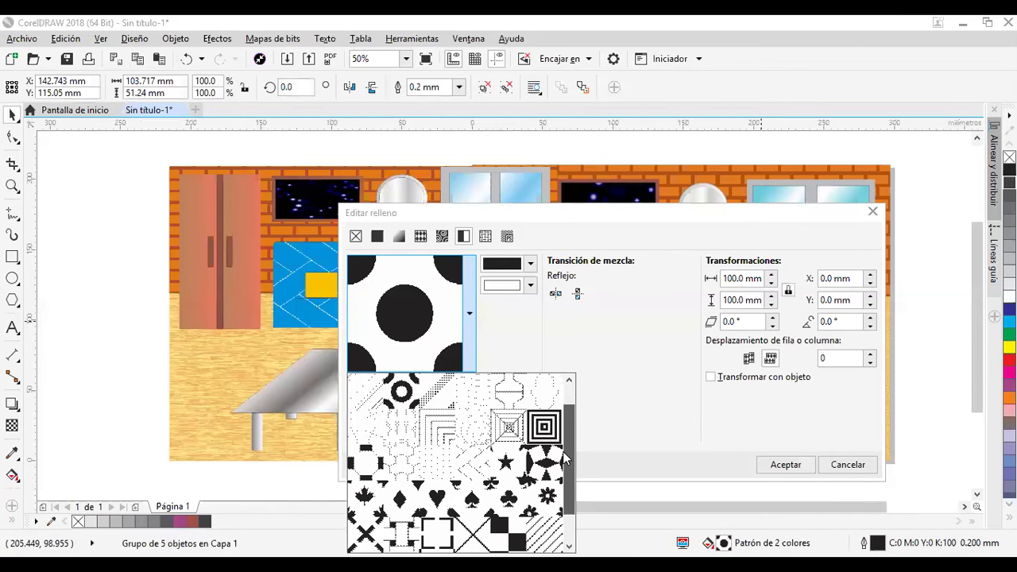
click(468, 461)
- Set the pattern tile's width and height to 50 mm and its front colour to white
drag(614, 226, 602, 356)
double_click(721, 408)
text(50)
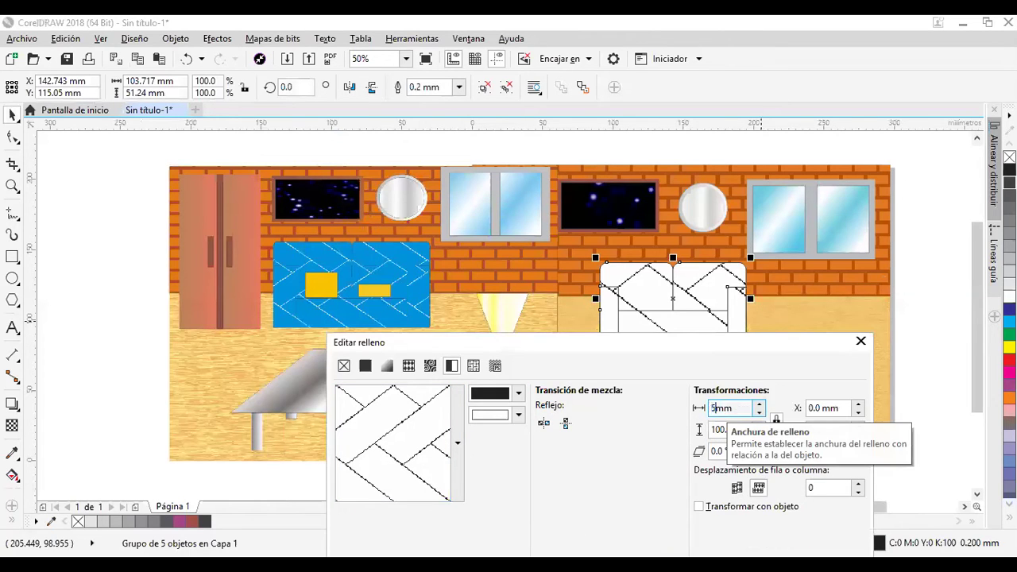
click(726, 429)
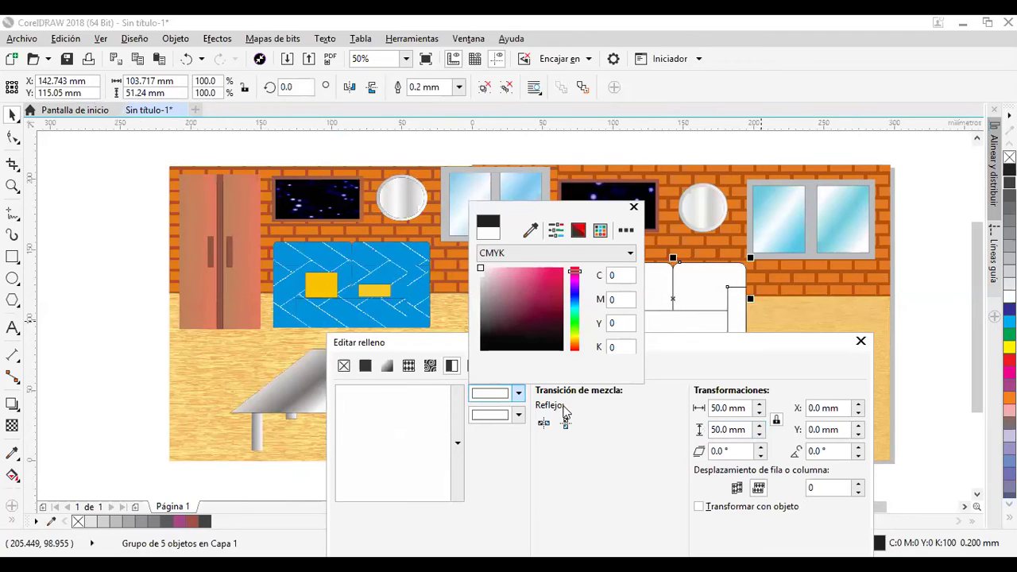
- Try a medium-dark blue as the pattern's background colour
click(520, 414)
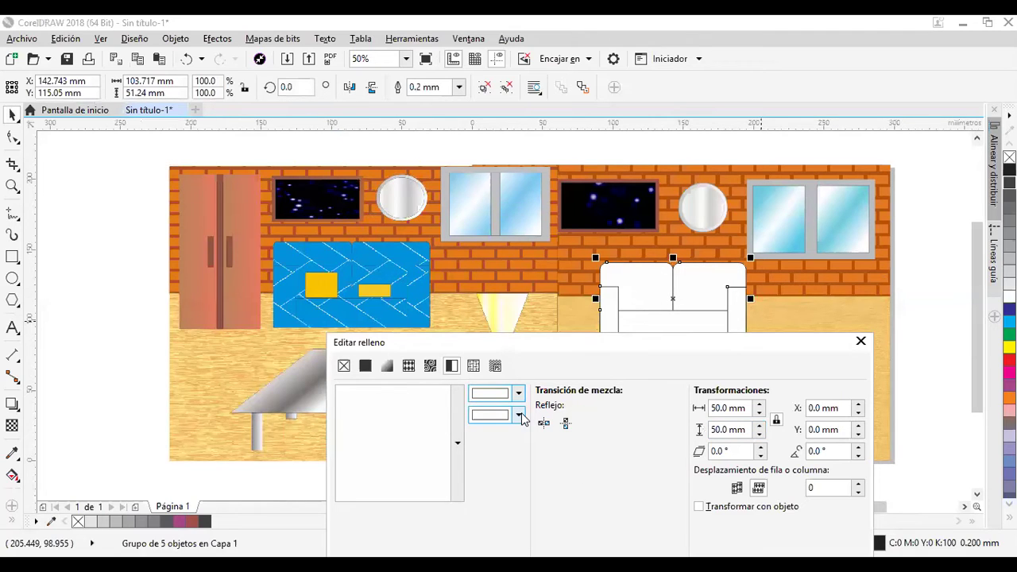
click(521, 417)
click(575, 328)
drag(558, 307, 572, 285)
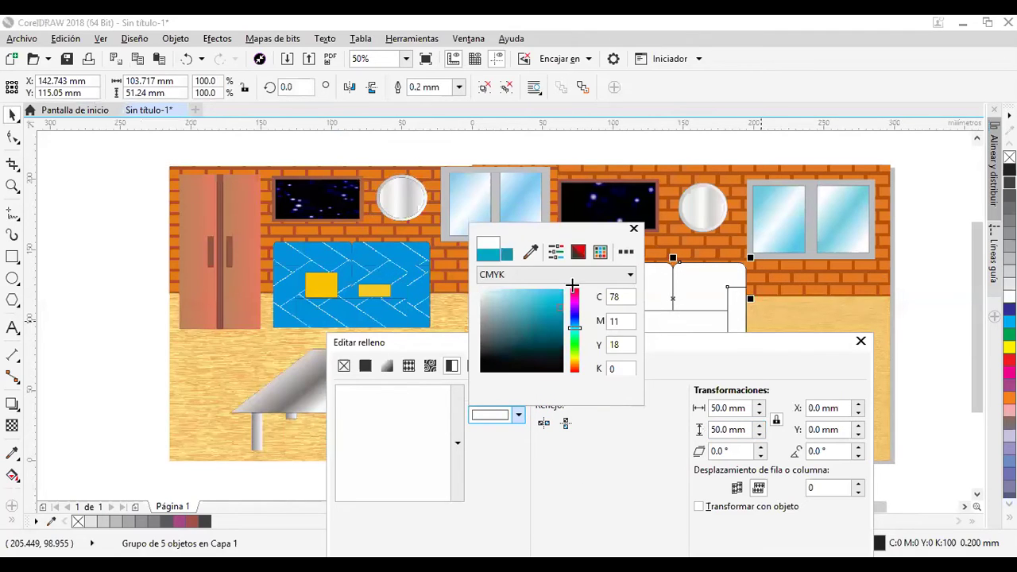
click(574, 325)
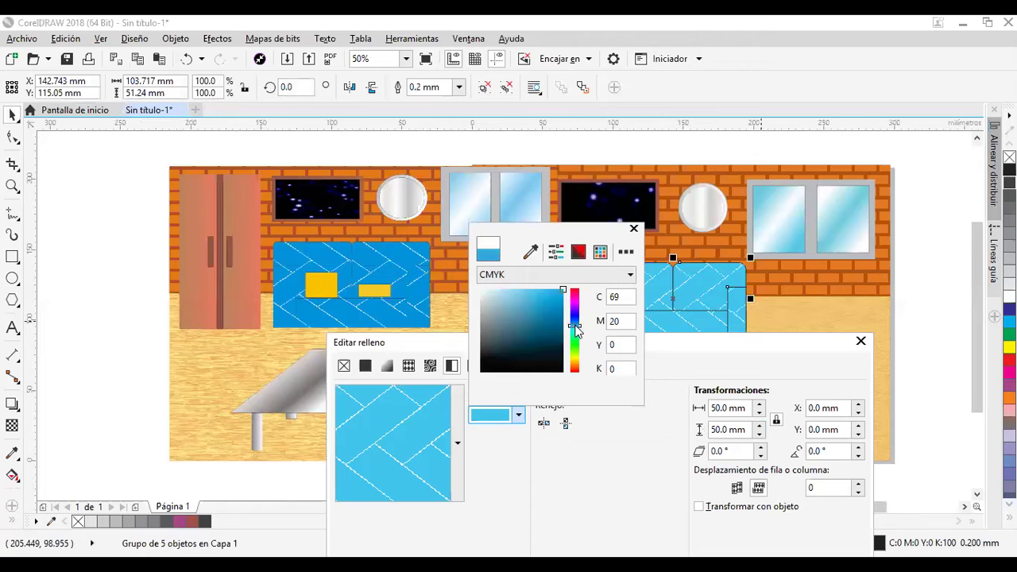
click(559, 317)
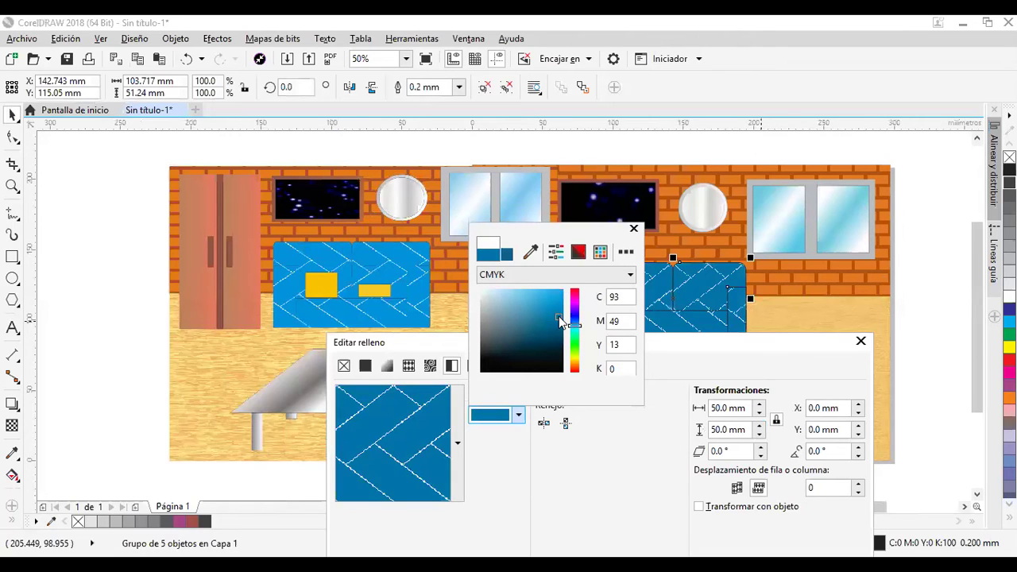
click(560, 319)
click(560, 316)
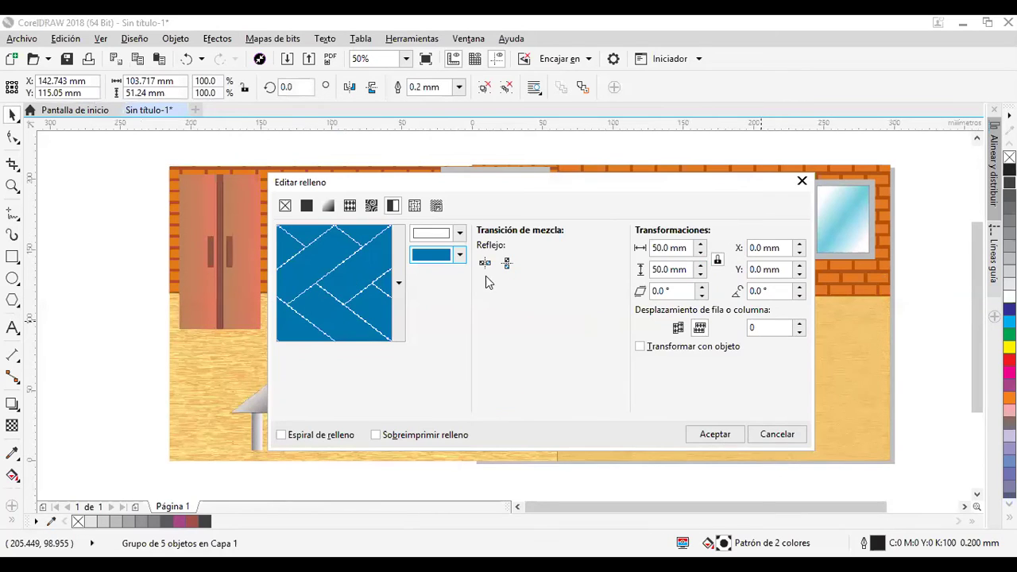
- Sample the reference sofa's blue as the pattern's background colour and apply the fill
click(457, 256)
click(570, 176)
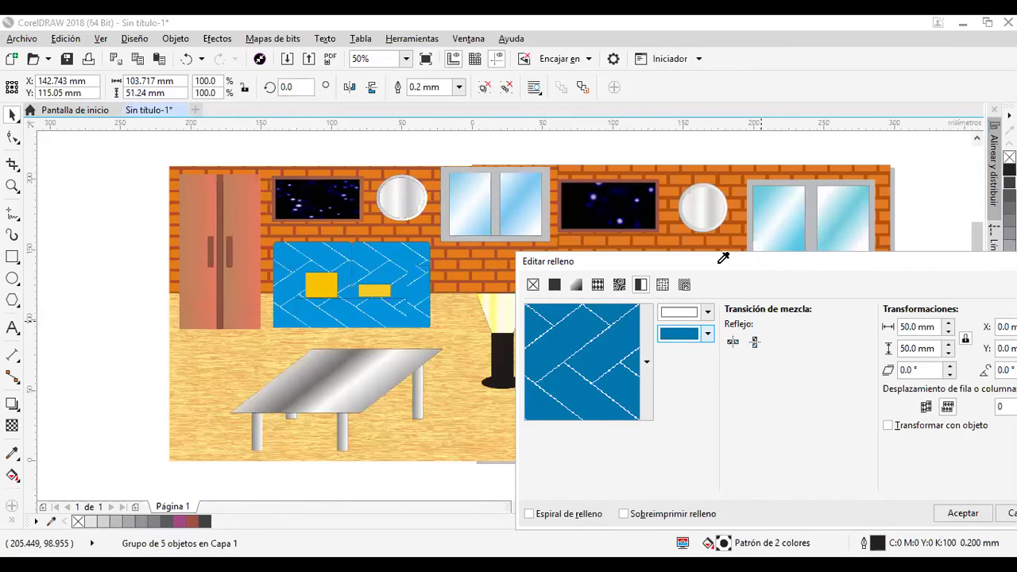
click(855, 488)
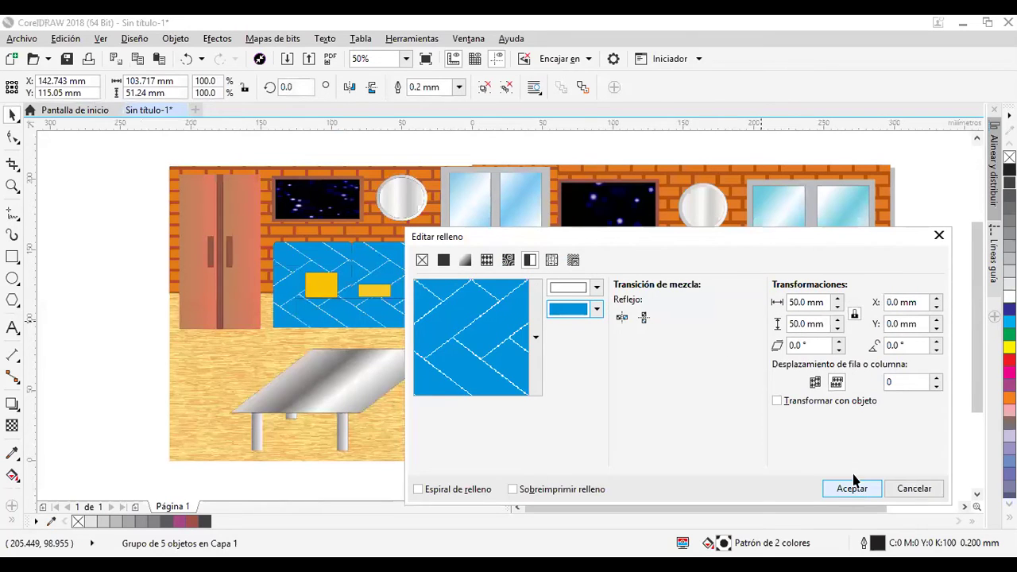
key(Return)
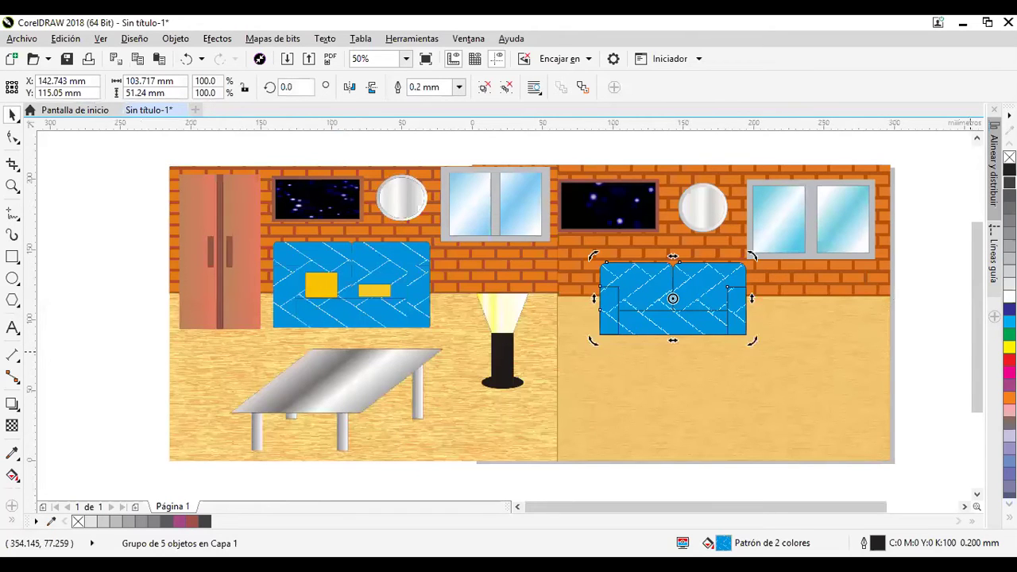
- Try several grey outline shades on the sofa, set its outline to dark blue, and deselect it
right_click(1009, 284)
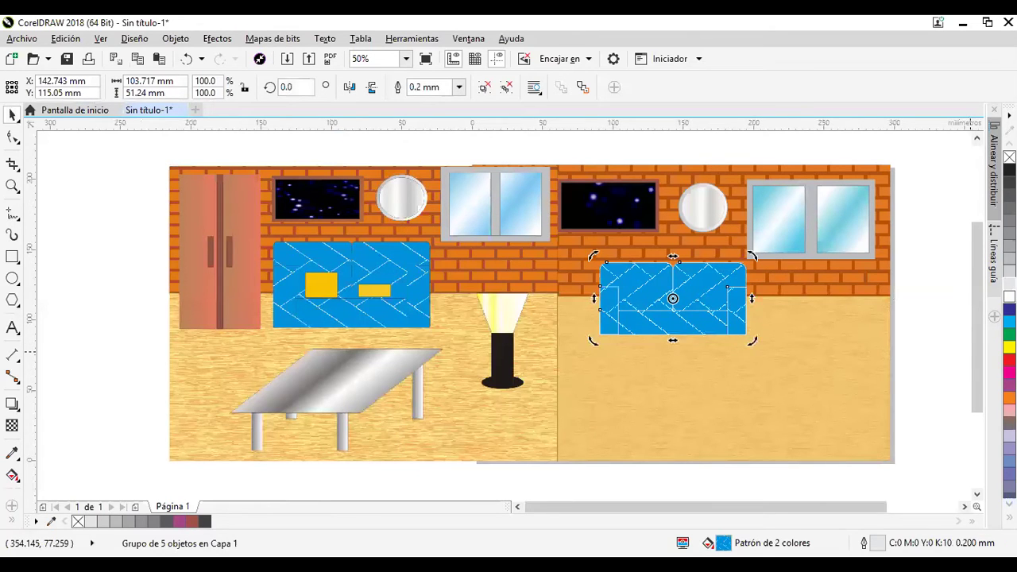
right_click(1009, 232)
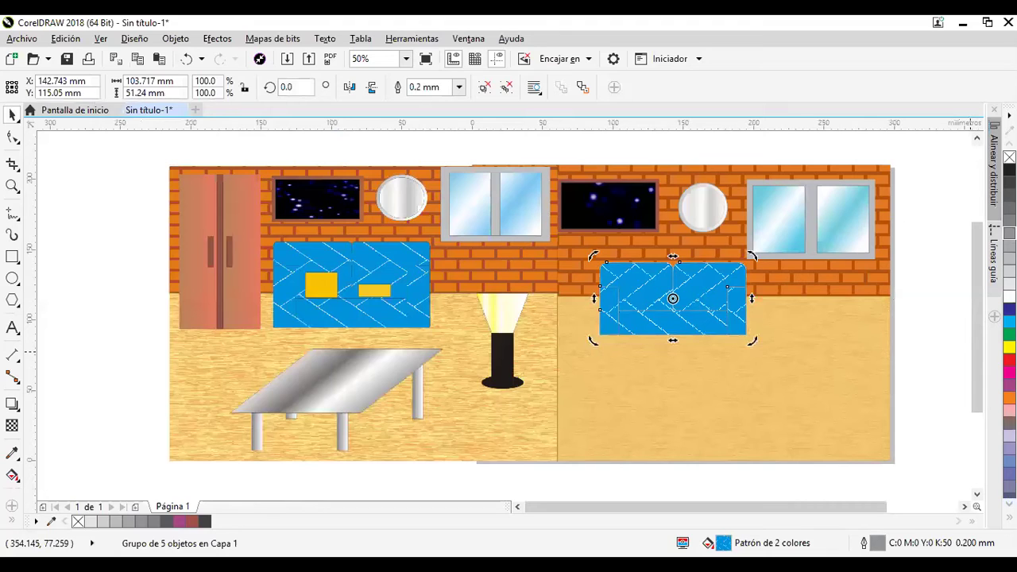
right_click(1009, 196)
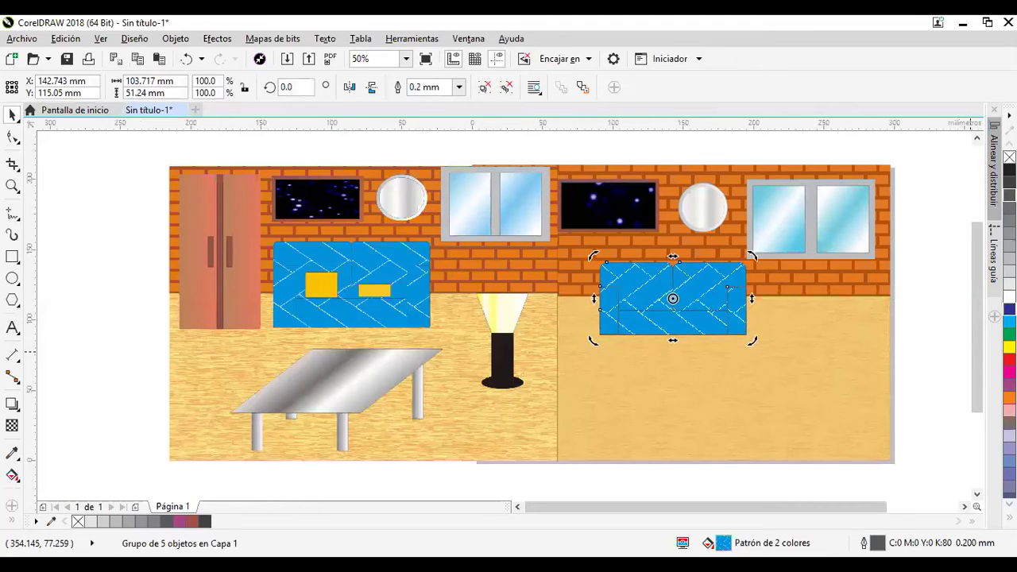
click(822, 374)
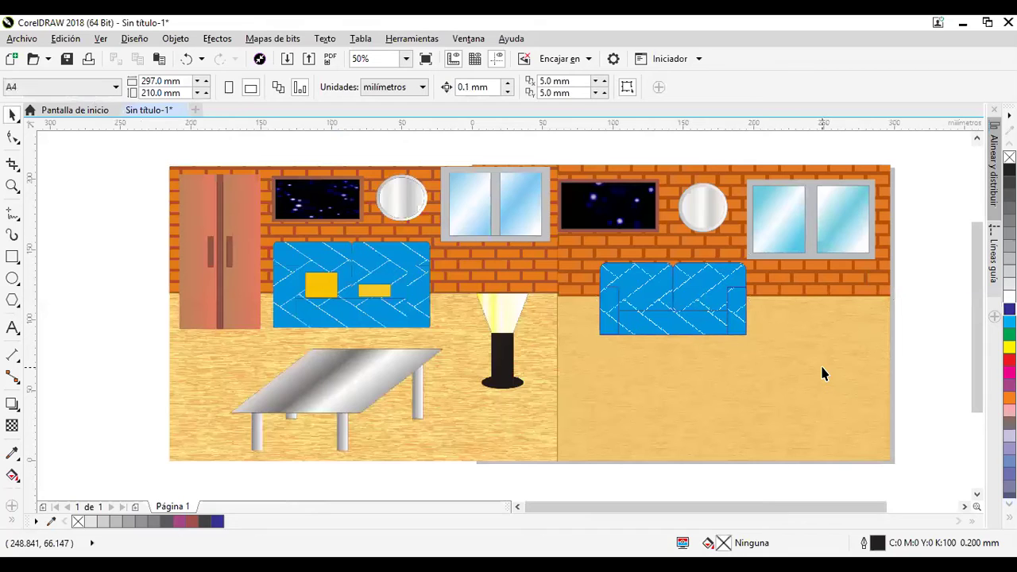
- Move the reference room image beside the page so that it no longer overlaps the drawing
scroll(790, 345, down, 1)
drag(604, 342, 523, 330)
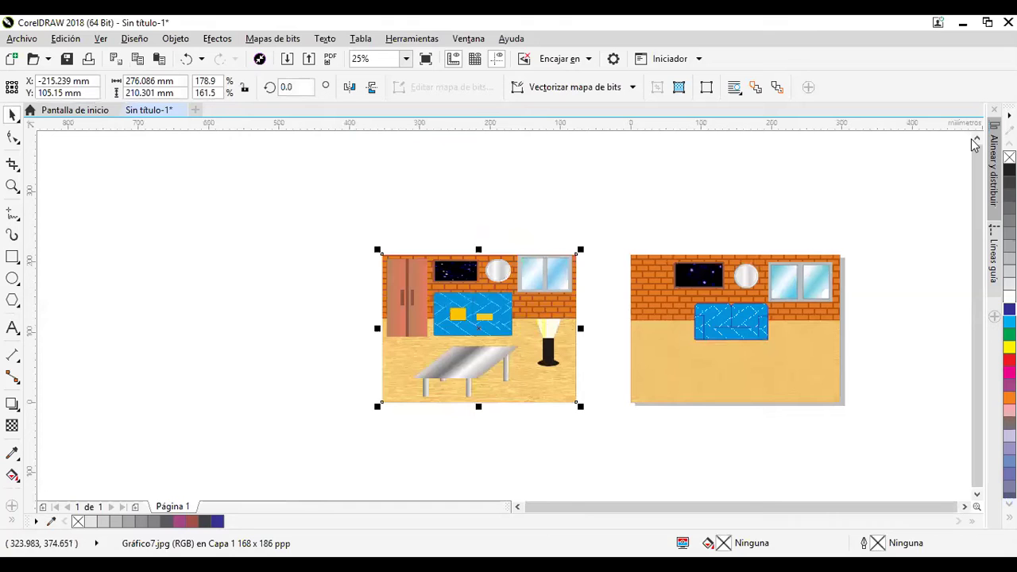
scroll(868, 357, up, 1)
drag(480, 402, 596, 421)
drag(353, 380, 448, 380)
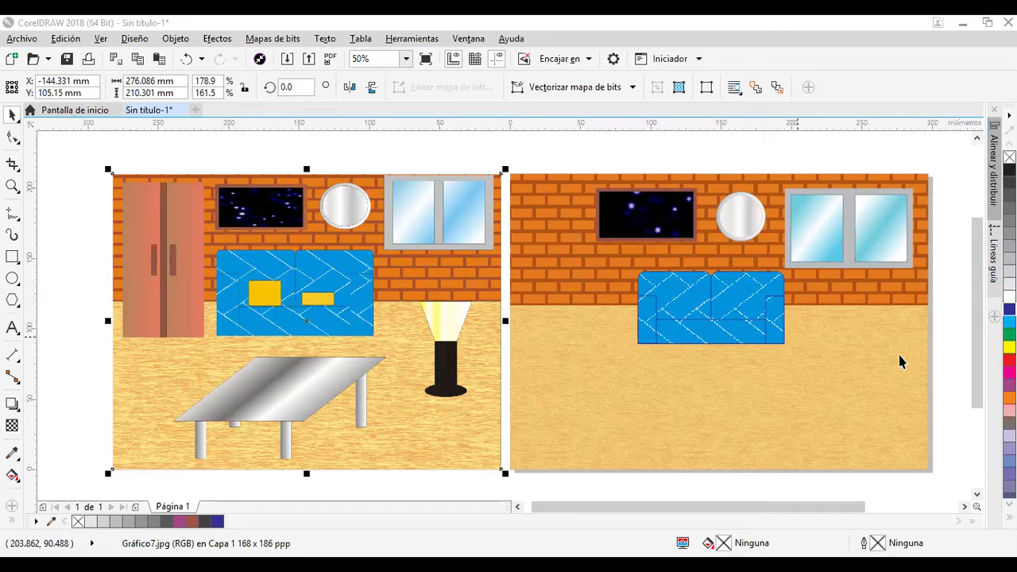
- Import the clock image Gráfico1.jpg and place it about 159 mm wide in the empty area beside the page
drag(493, 315, 445, 319)
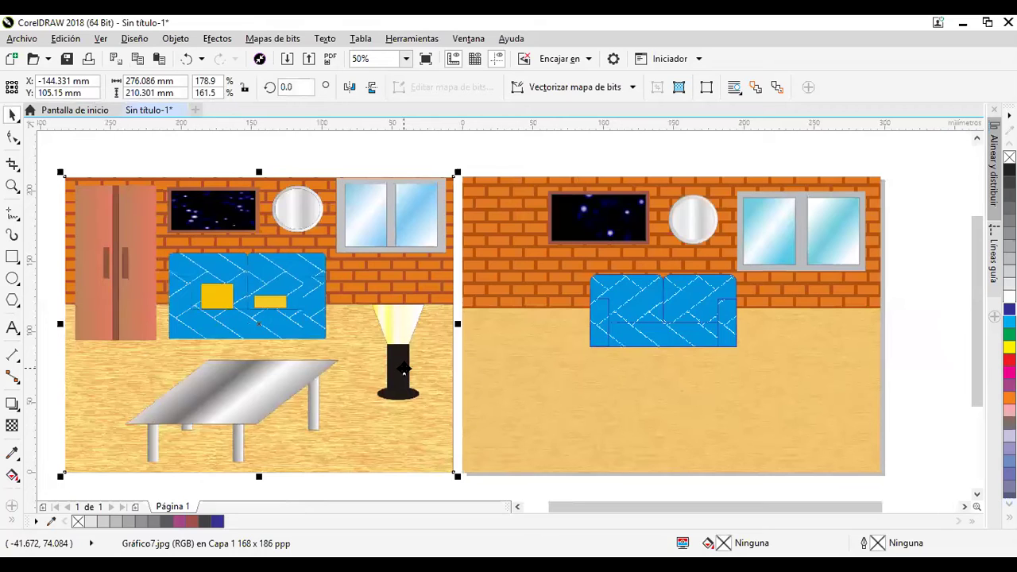
mouse_move(737, 414)
mouse_down()
mouse_move(577, 420)
mouse_move(532, 408)
mouse_move(581, 409)
mouse_move(479, 401)
mouse_up()
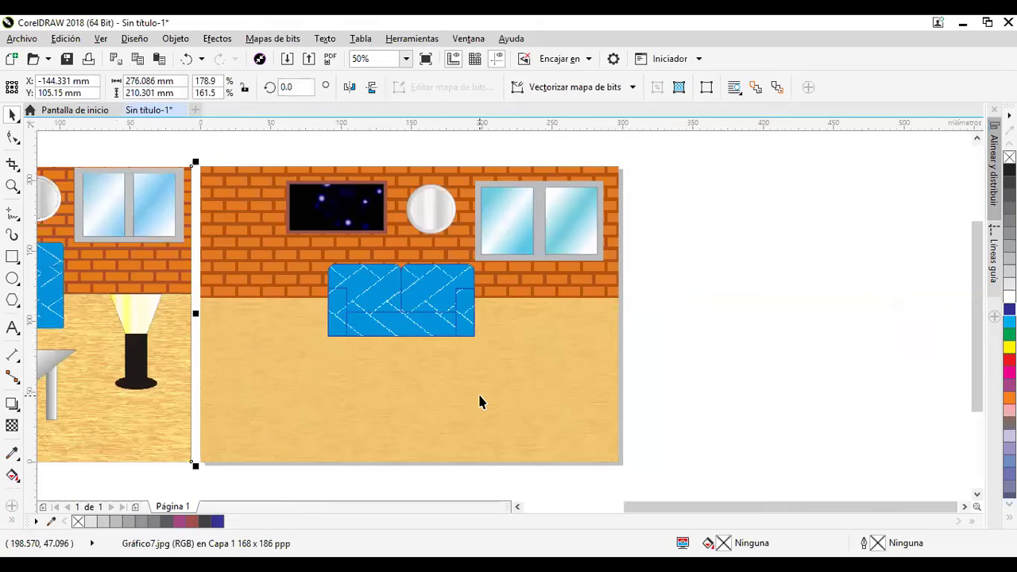
drag(647, 347, 465, 360)
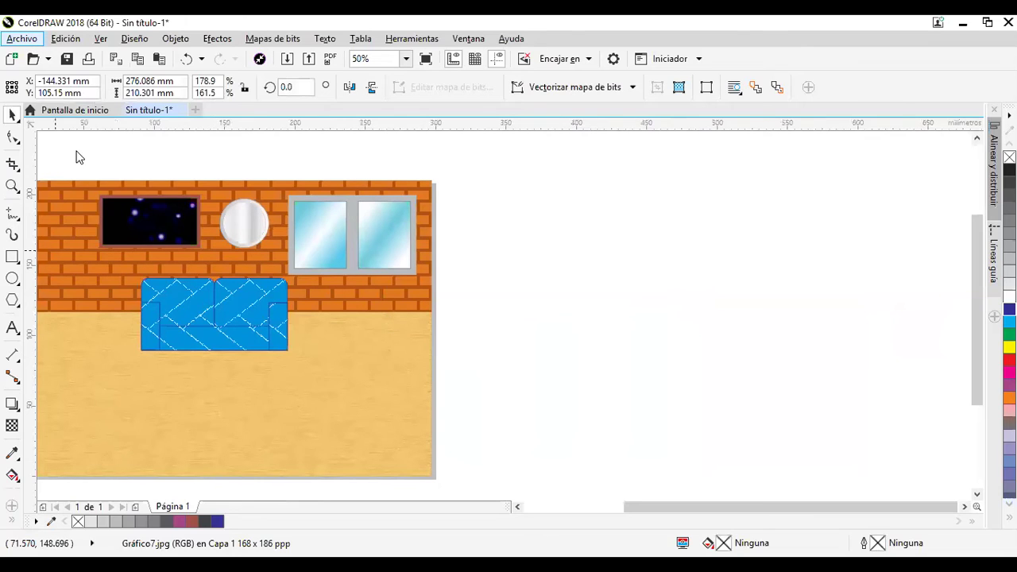
key(alt+a)
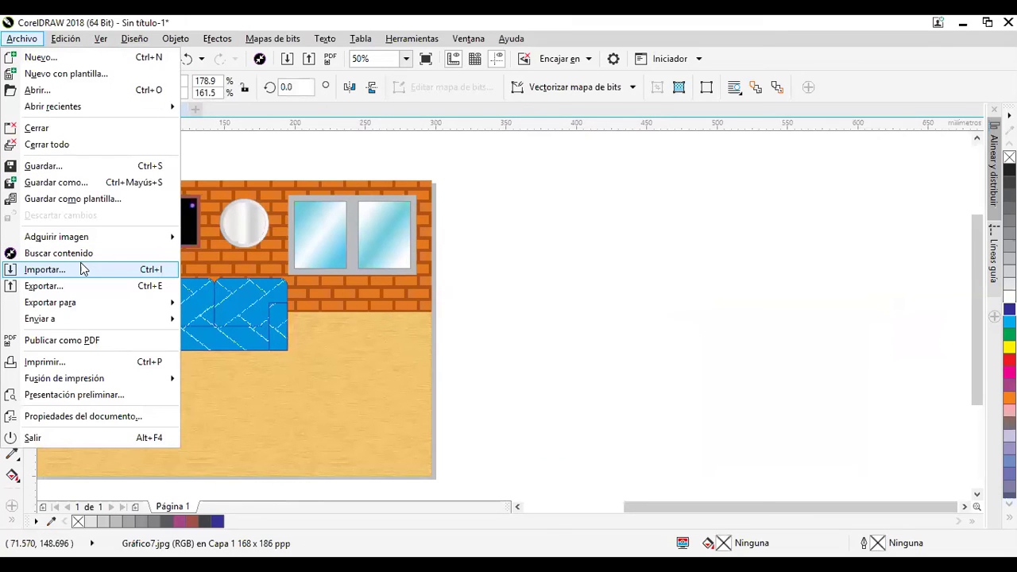
click(83, 269)
double_click(284, 225)
drag(466, 176, 697, 406)
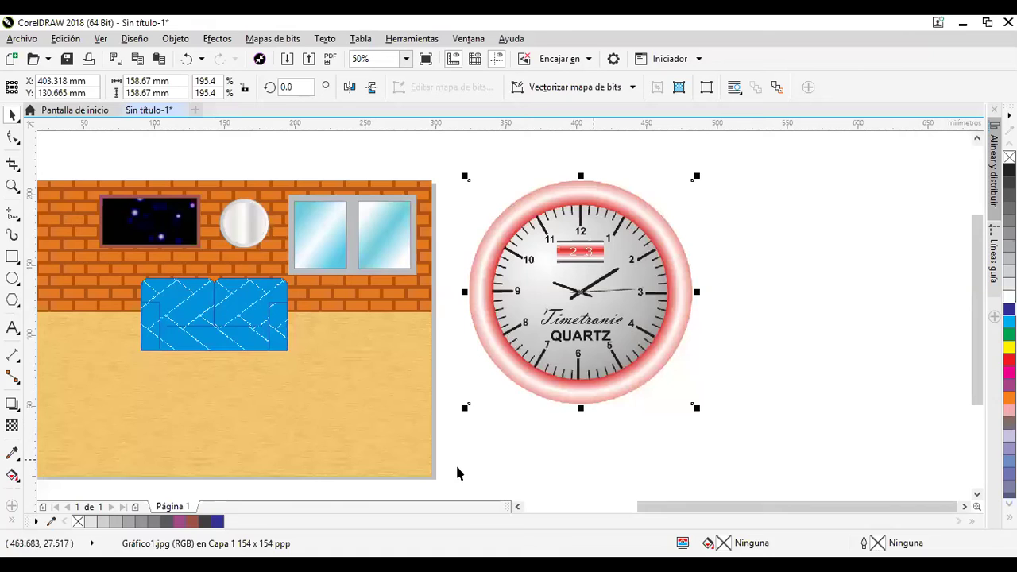
- Move the clock image to the empty area below the reference room image
scroll(404, 447, down, 2)
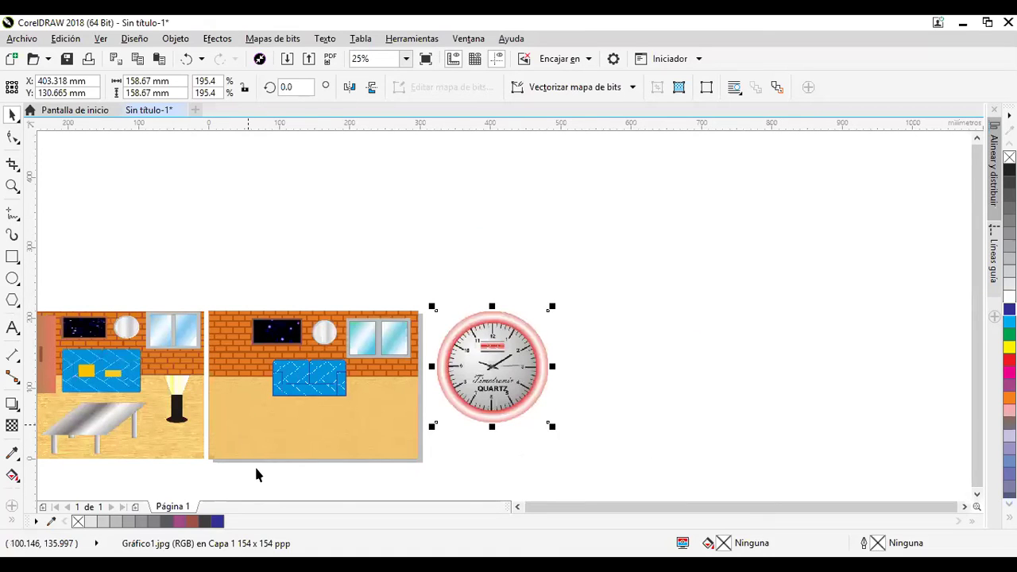
drag(197, 421, 259, 331)
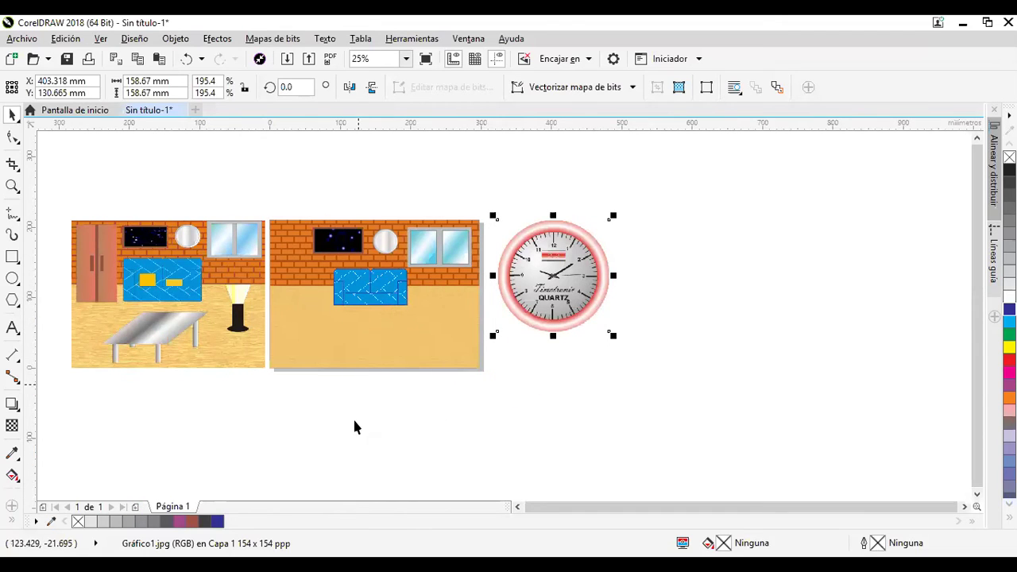
drag(531, 308, 121, 467)
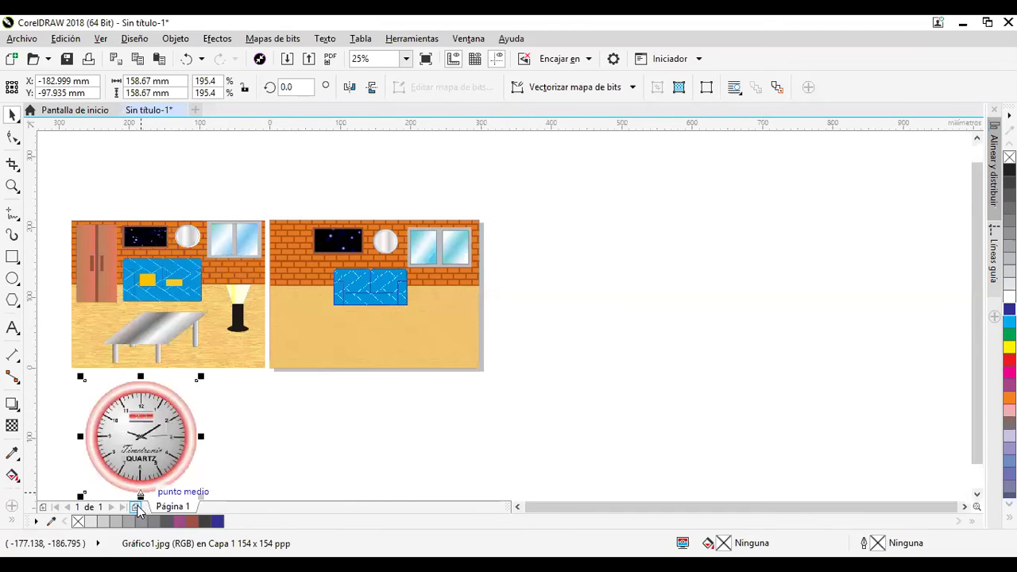
- Add a second page to the document and delete the reference room image lying beside it
click(135, 507)
scroll(355, 265, up, 2)
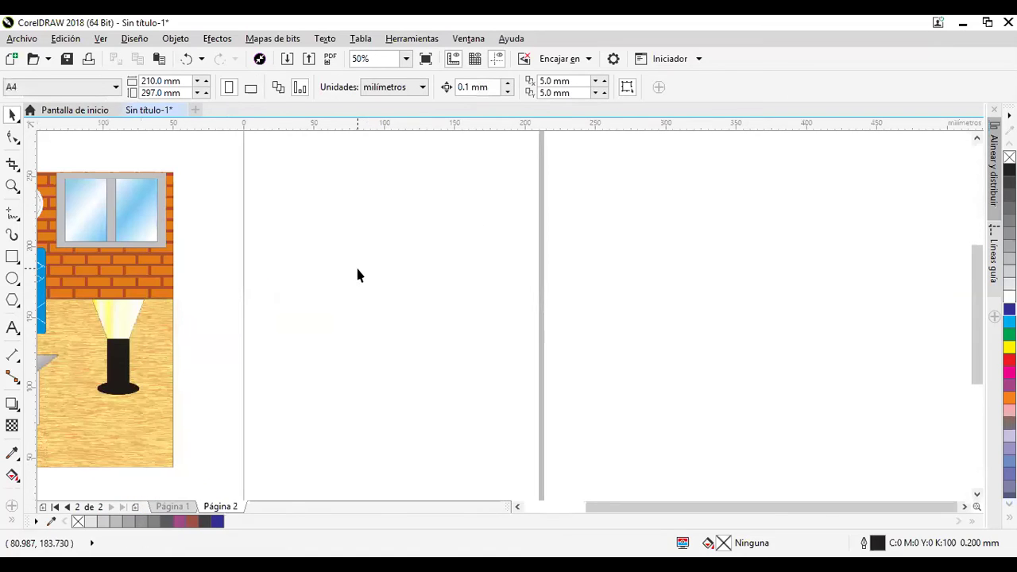
click(153, 316)
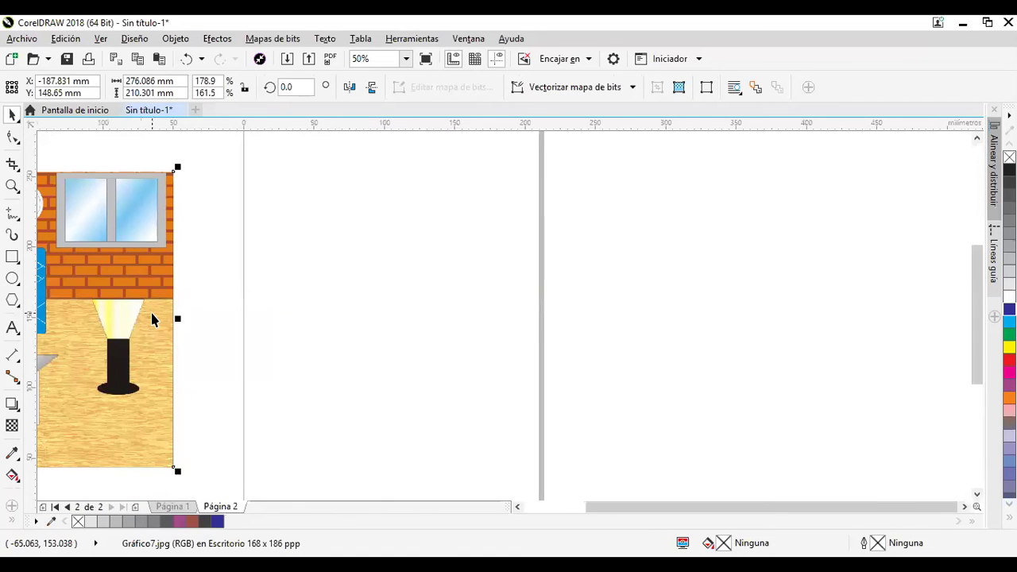
key(Delete)
- Draw an upright ellipse about 29 × 60 mm near the upper edge of page 2
drag(374, 253, 334, 283)
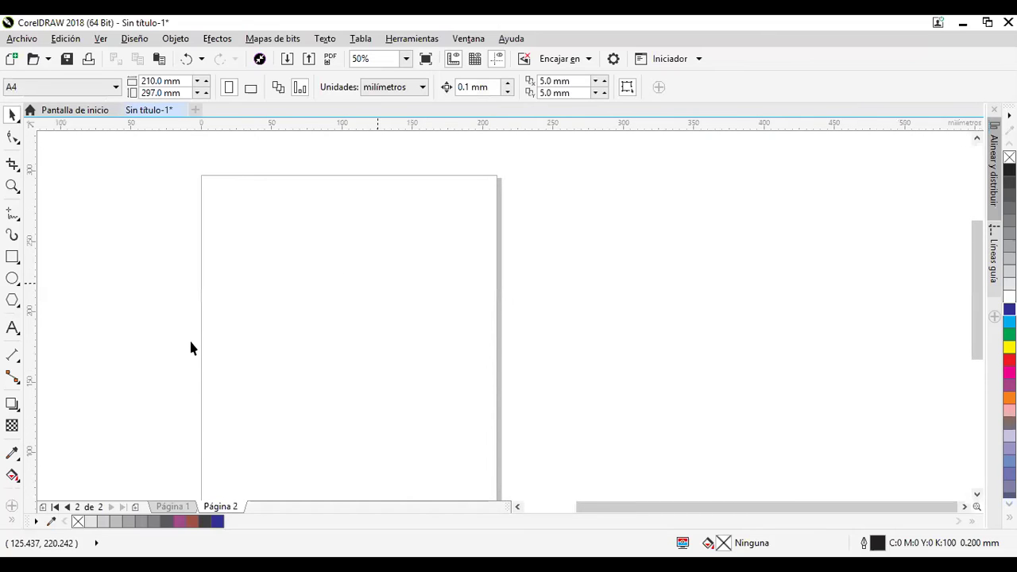
click(12, 278)
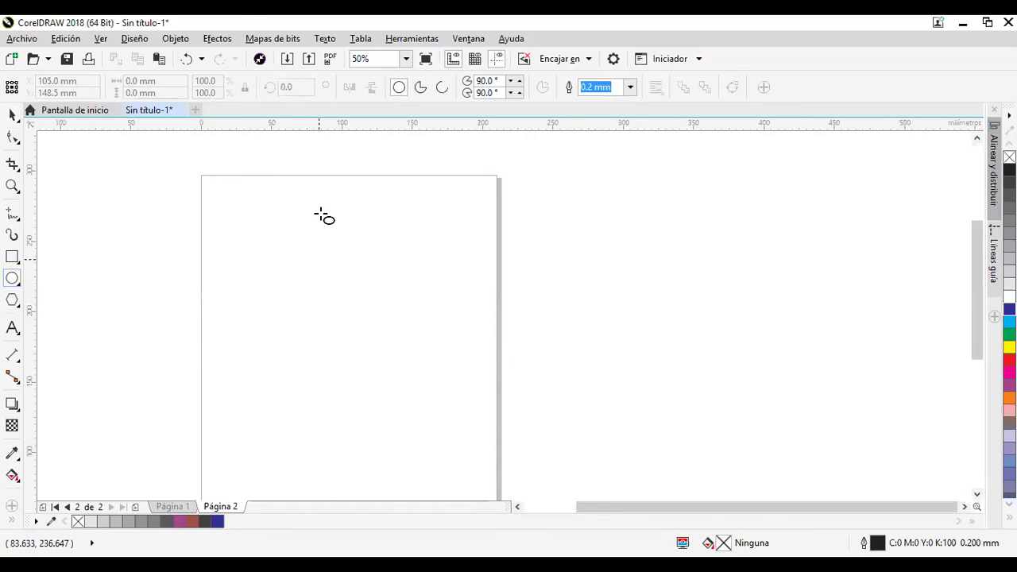
drag(321, 198, 367, 286)
key(space)
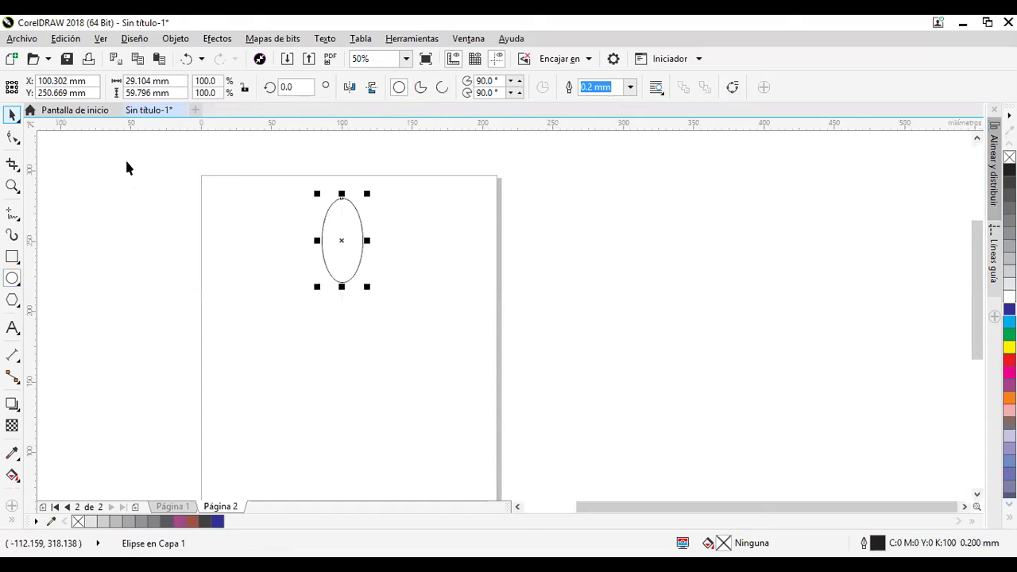
scroll(357, 230, up, 1)
drag(521, 273, 524, 275)
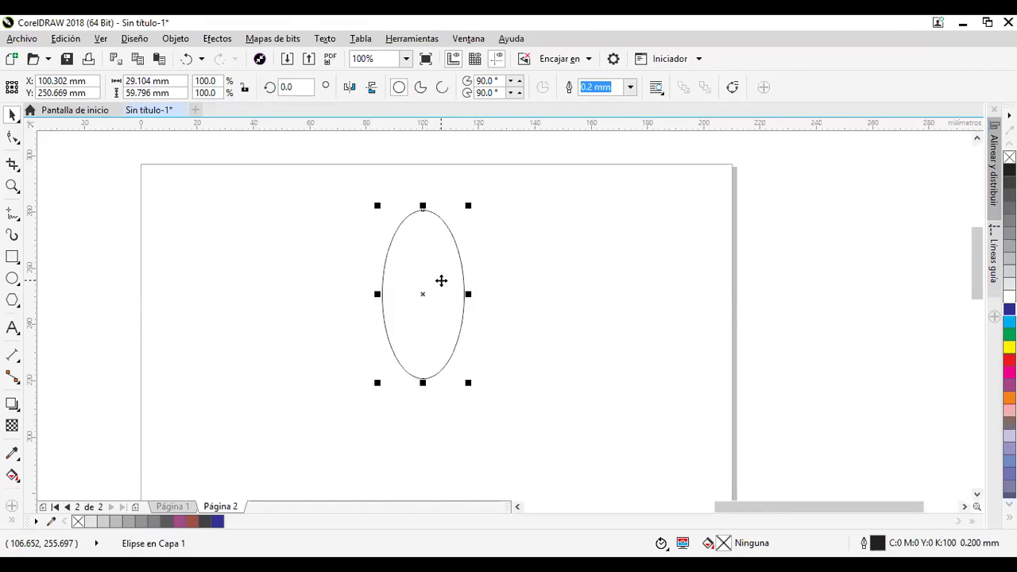
click(449, 291)
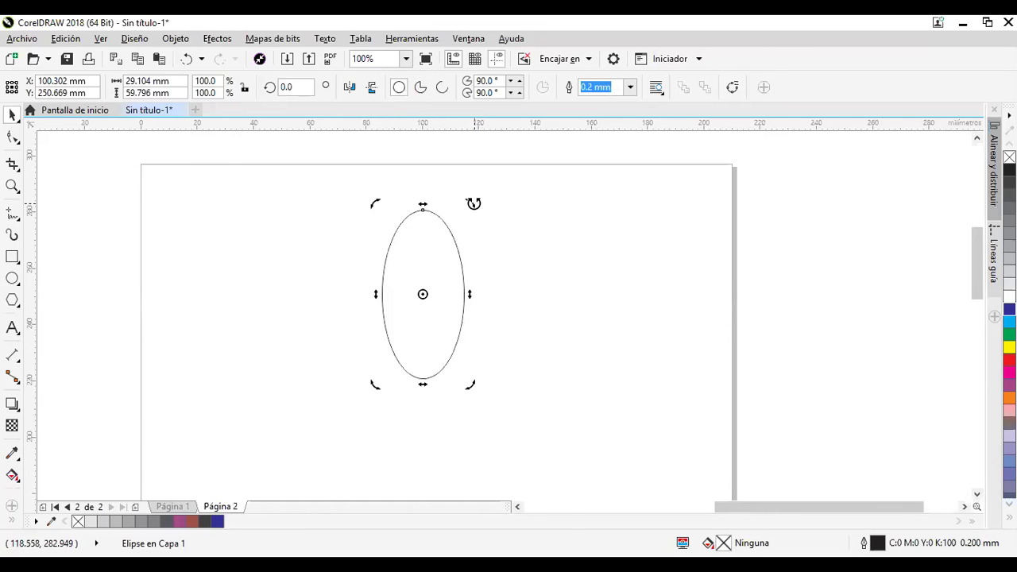
drag(484, 209, 499, 259)
drag(511, 282, 515, 333)
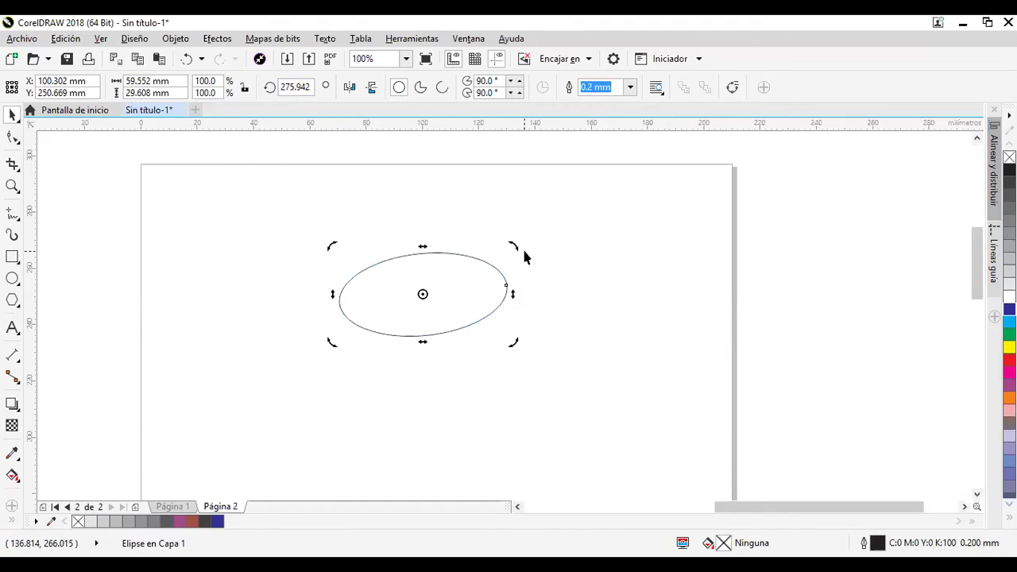
key(ctrl+z)
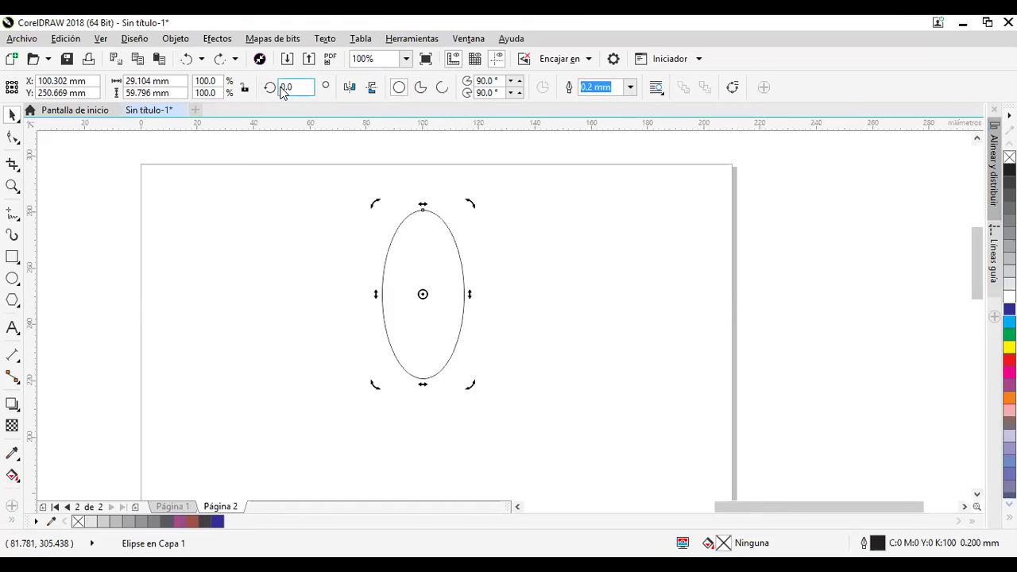
drag(298, 87, 275, 87)
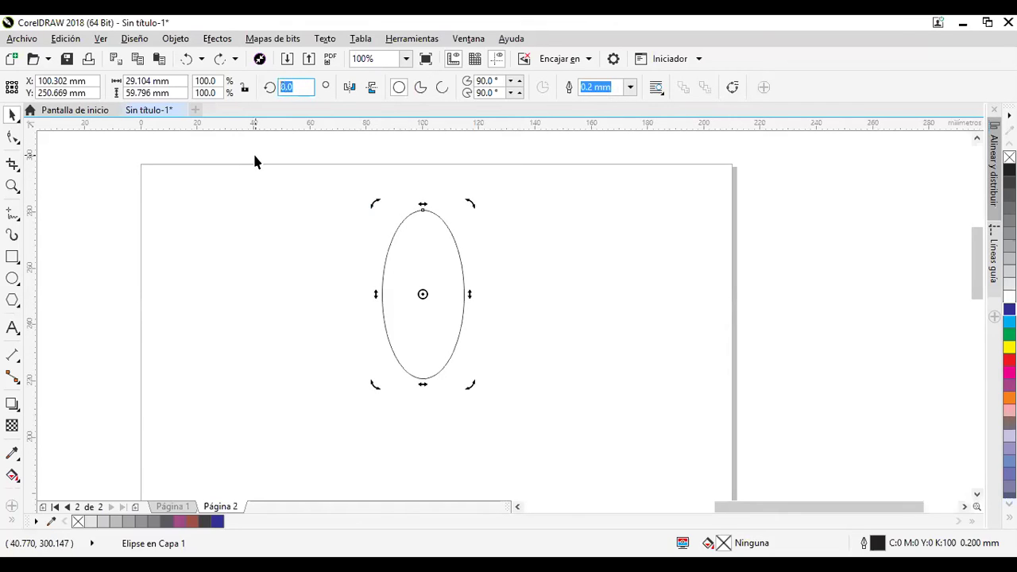
- Add three copies of the upright ellipse rotated about its centre at 45° intervals to form an eight-petal flower
drag(467, 205, 521, 331)
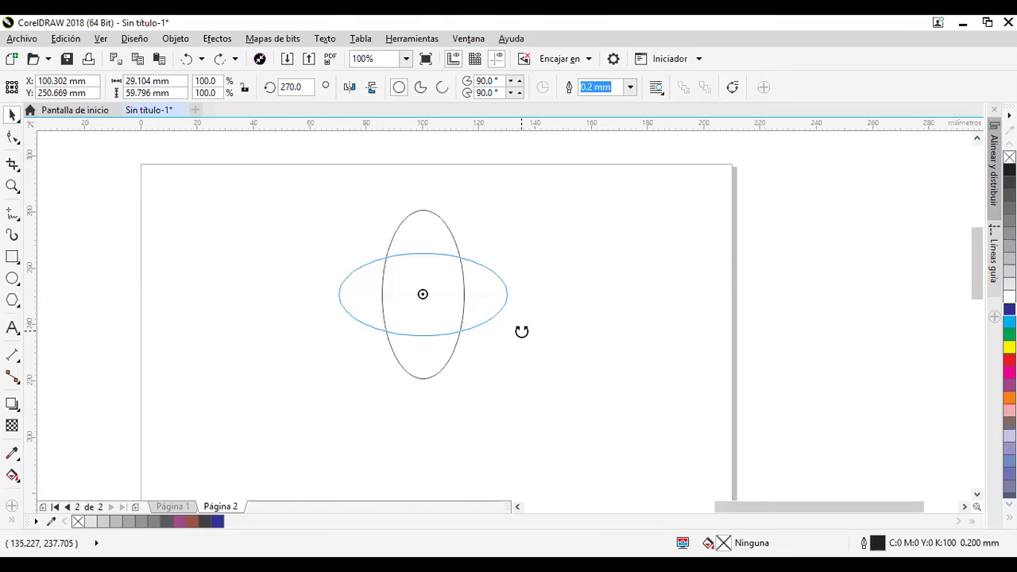
drag(521, 331, 520, 336)
right_click(519, 337)
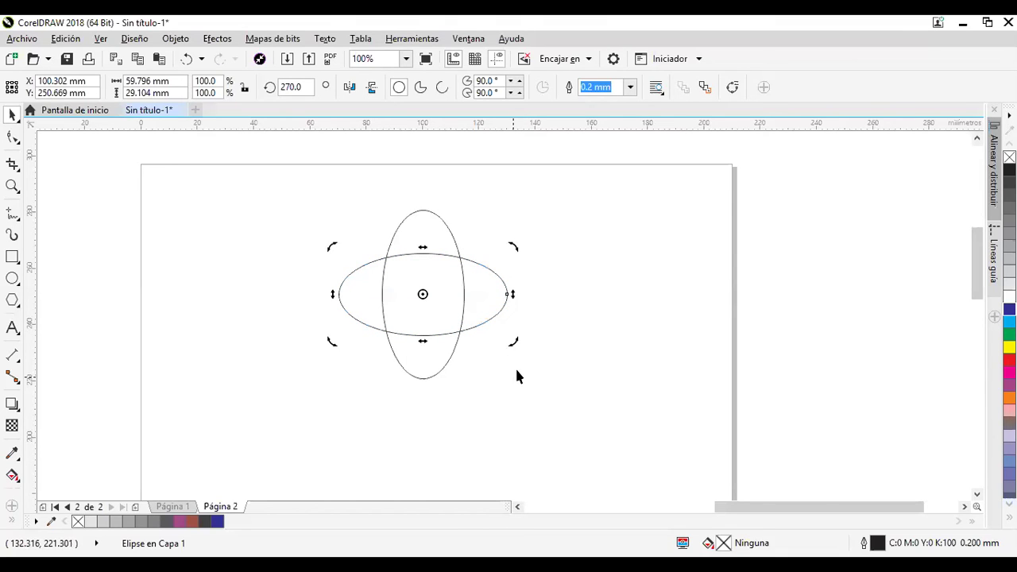
drag(512, 250, 518, 314)
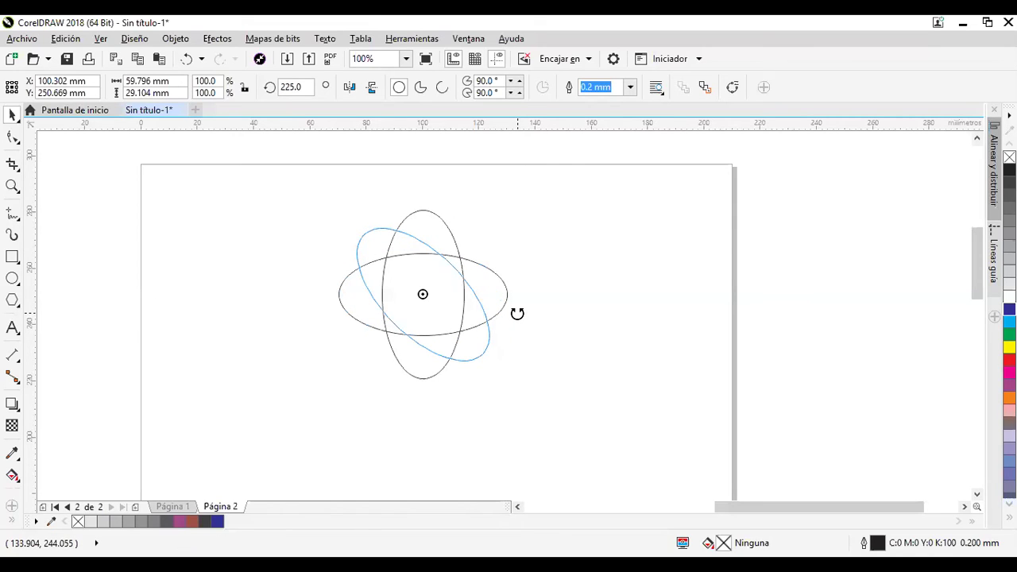
right_click(517, 313)
drag(516, 318, 518, 320)
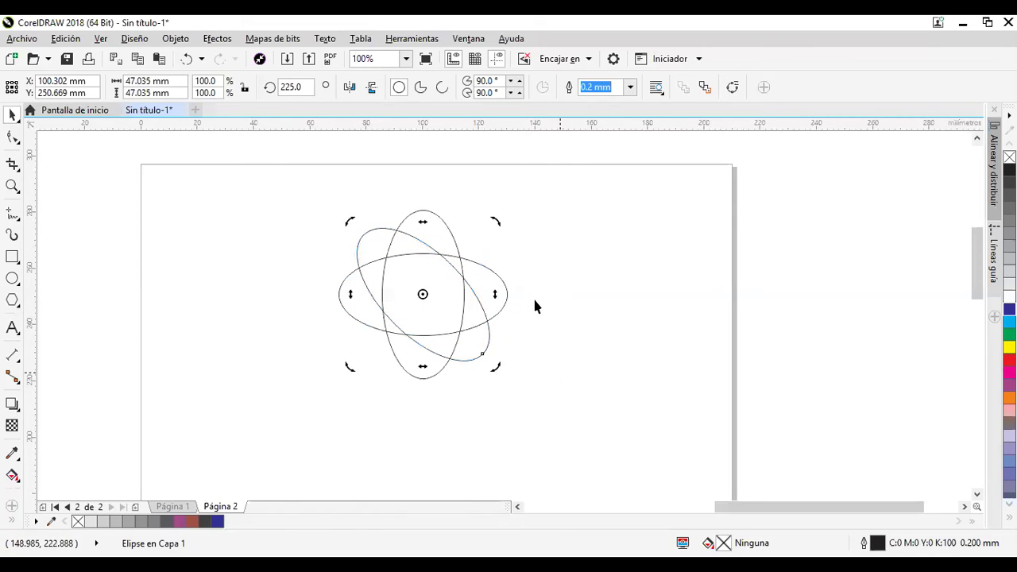
drag(499, 222, 586, 377)
click(586, 377)
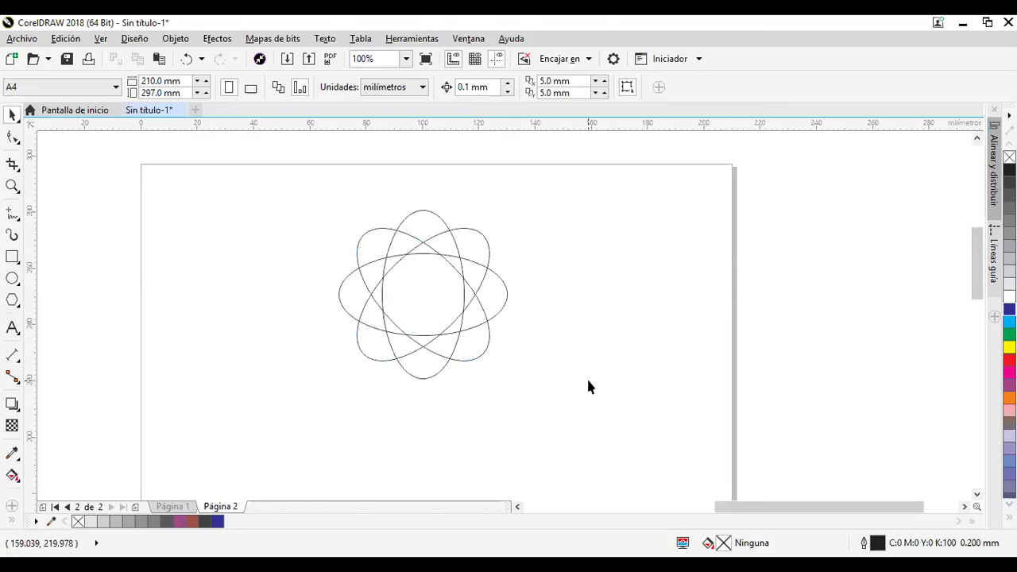
- Draw a circle centred in the eight-petal flower and enlarge it to 200%, about 11.6 mm in diameter
click(12, 278)
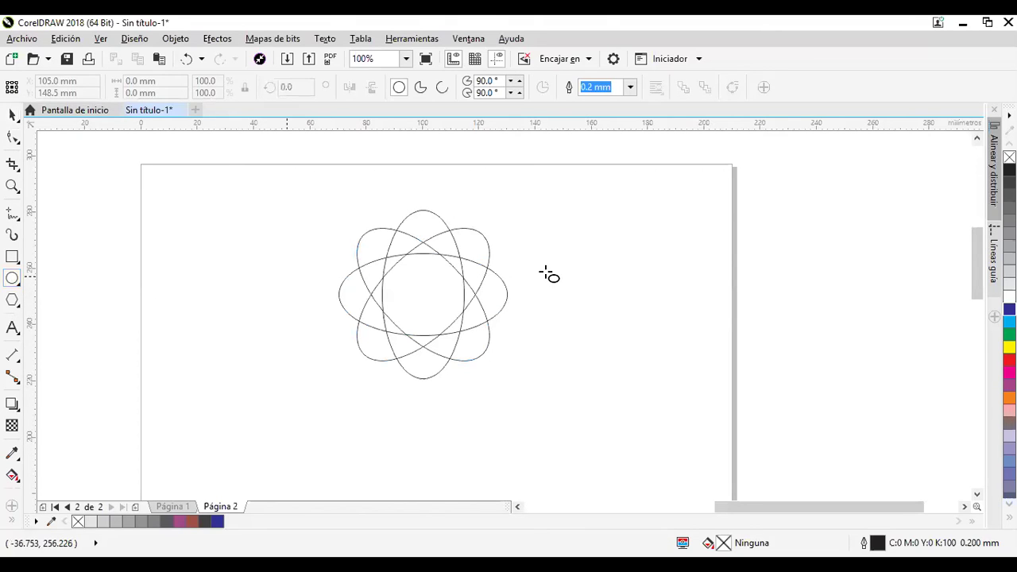
mouse_move(573, 267)
mouse_down()
mouse_move(586, 280)
mouse_move(497, 283)
mouse_move(466, 270)
mouse_move(430, 297)
mouse_up()
key(space)
scroll(432, 300, up, 1)
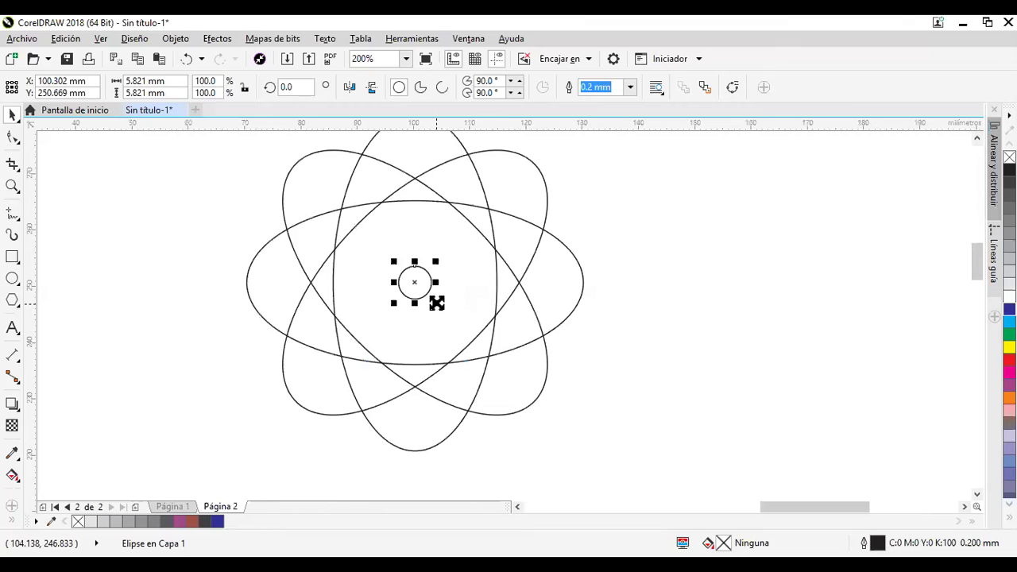
drag(437, 305, 446, 311)
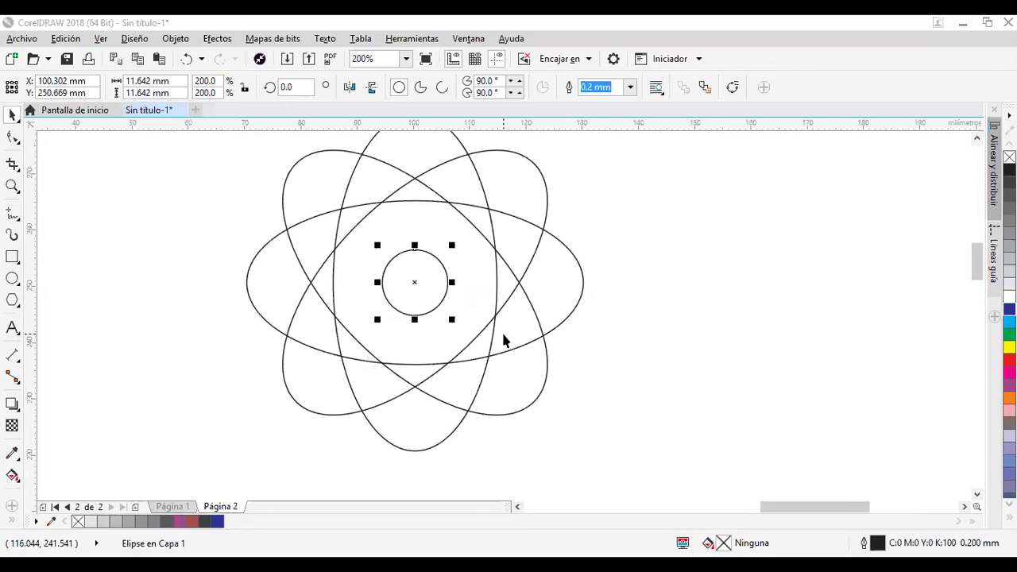
click(622, 236)
- Group the four ellipses with the central circle and set the group's outline width to 0.5 mm
scroll(622, 236, down, 1)
drag(638, 233, 587, 272)
drag(359, 191, 623, 429)
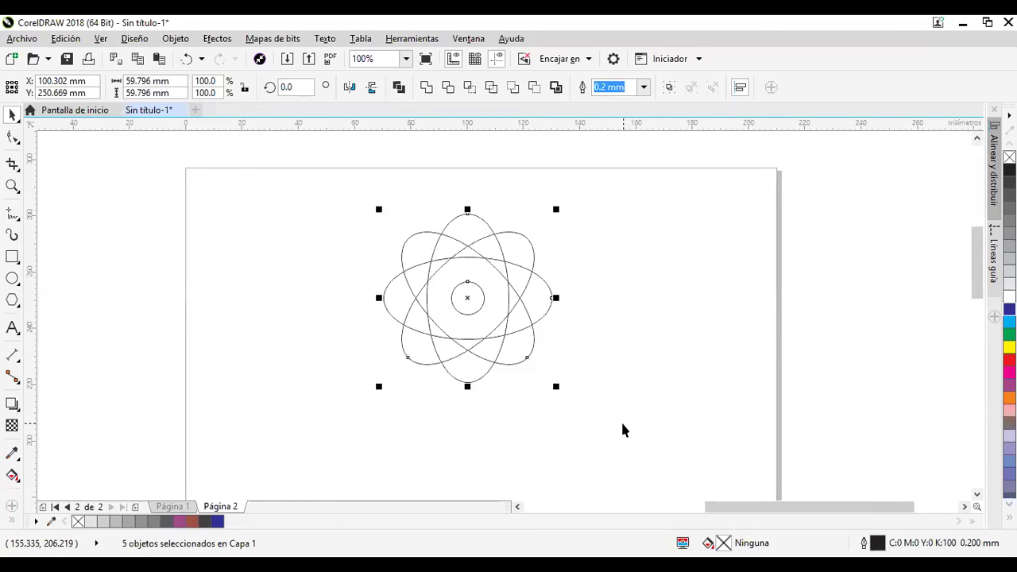
key(ctrl+g)
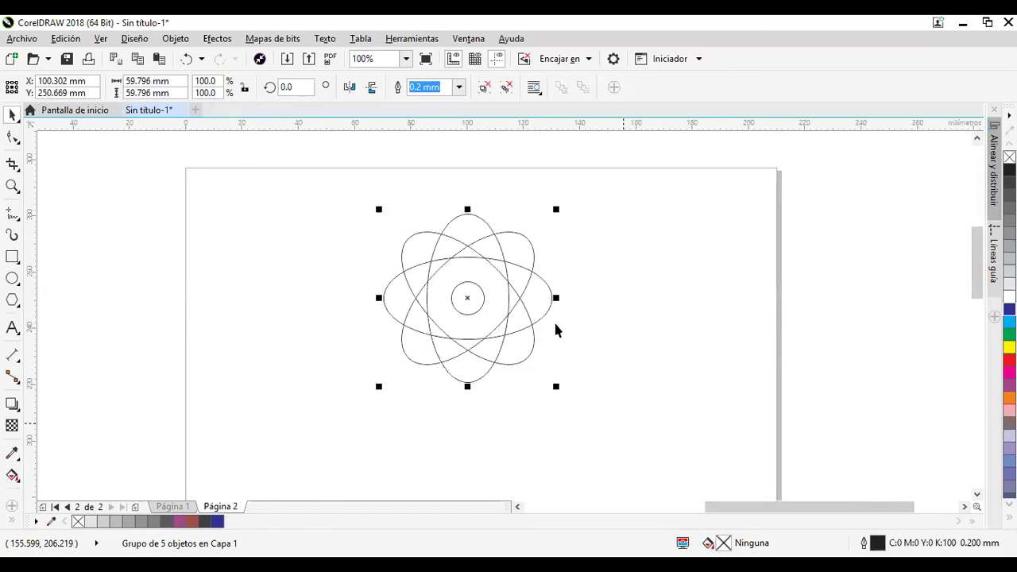
click(458, 87)
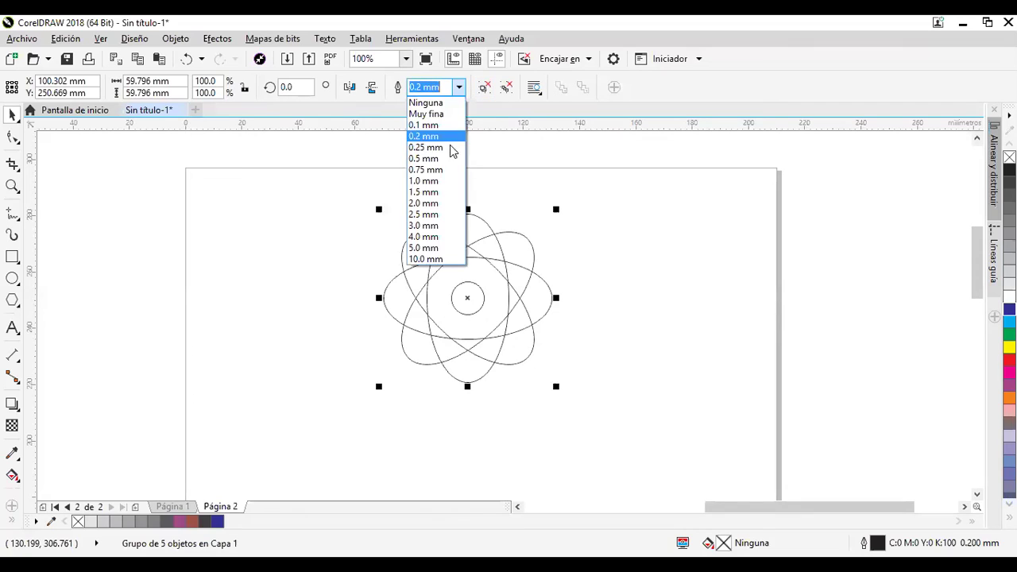
click(448, 159)
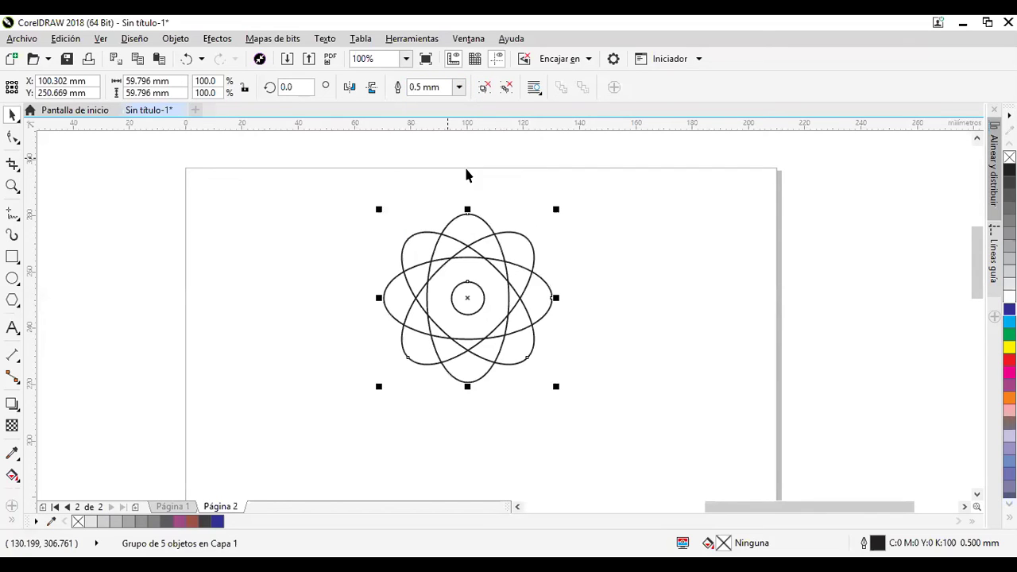
click(628, 302)
- Draw a narrow upright ellipse about 11 × 60 mm below the eight-petal flower
scroll(628, 349, down, 2)
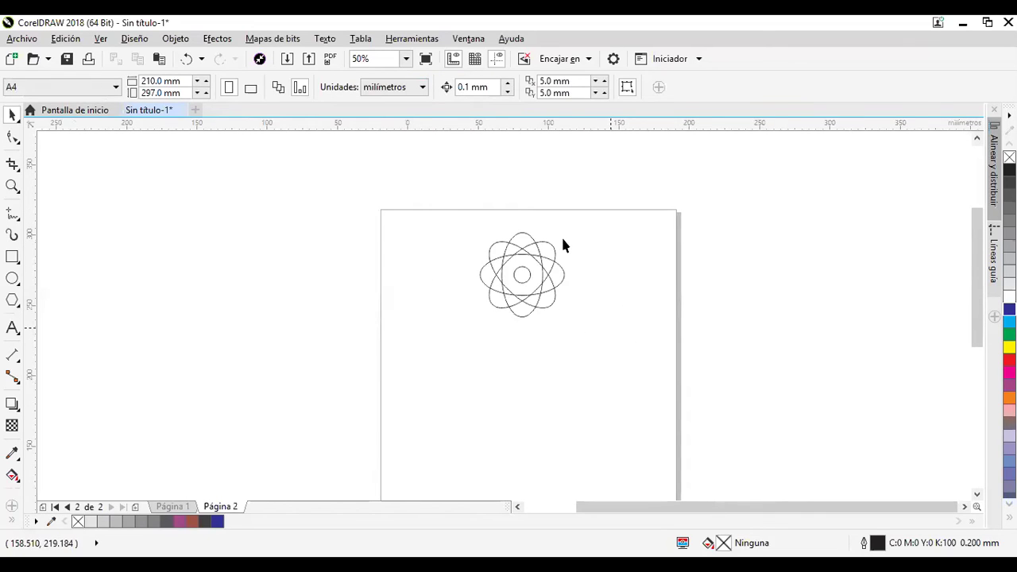
scroll(562, 245, up, 2)
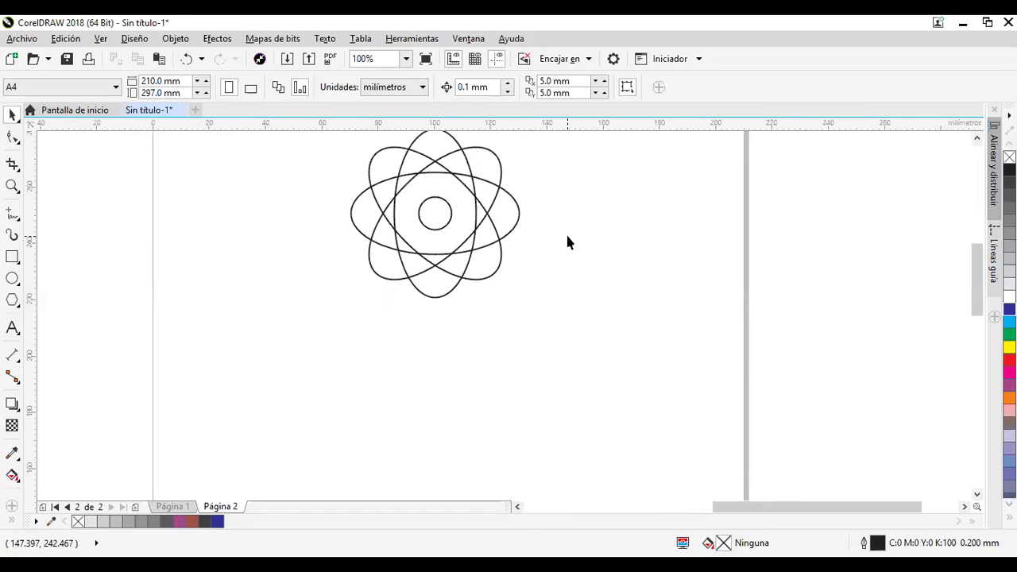
drag(448, 422, 451, 337)
click(12, 278)
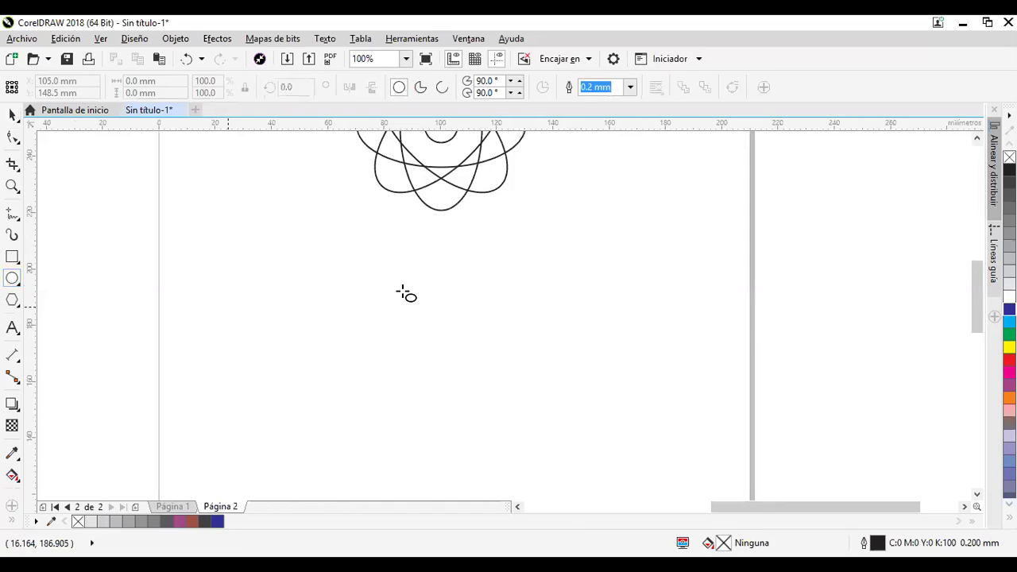
drag(411, 249, 449, 421)
click(11, 115)
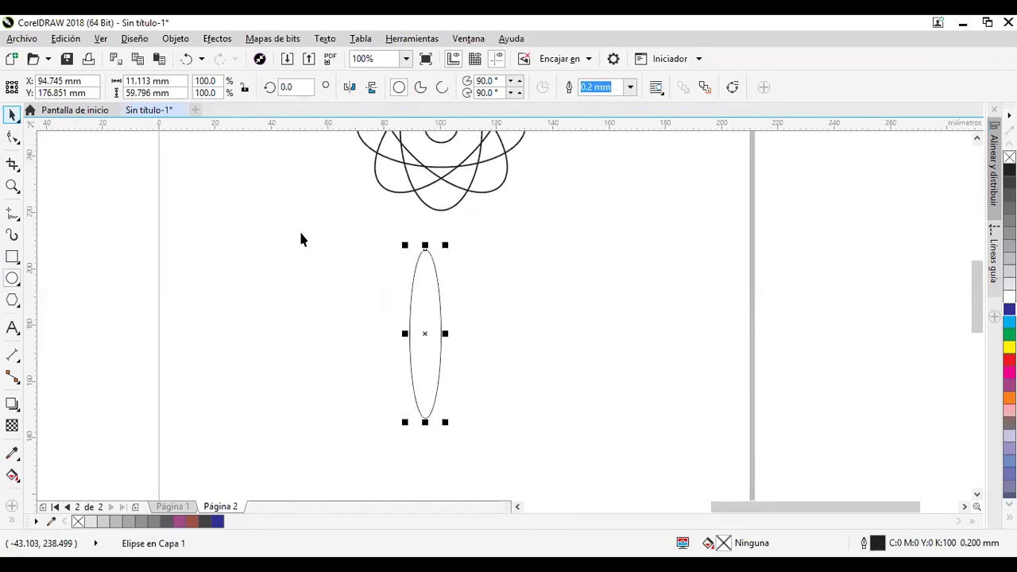
- Add a copy of the narrow ellipse rotated 15° about its centre and repeat the rotated duplication around the full circle to form a rosette
click(421, 280)
drag(448, 244, 416, 243)
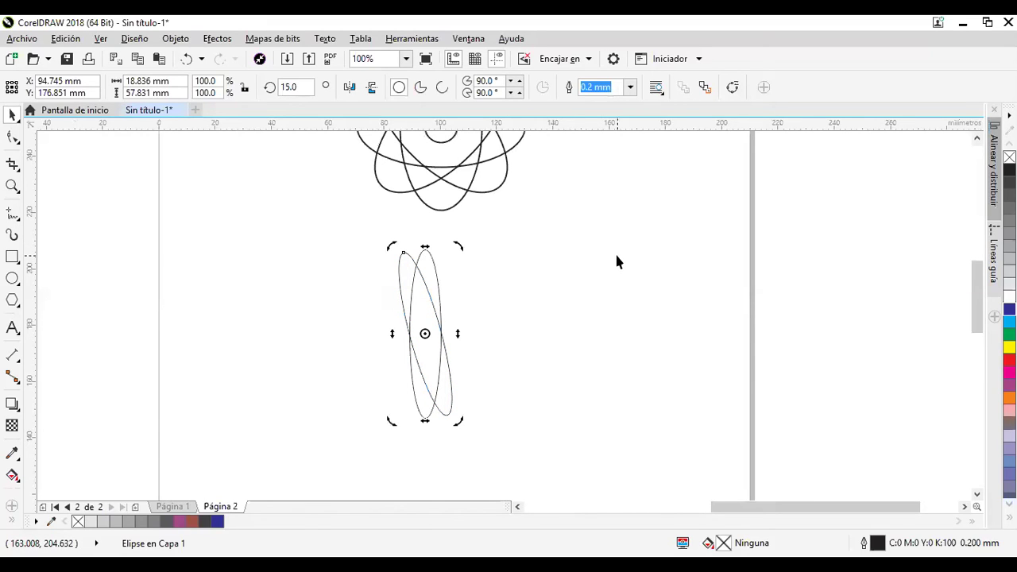
key(ctrl+r)
key(ctrl+r)
key(ctrl+r)
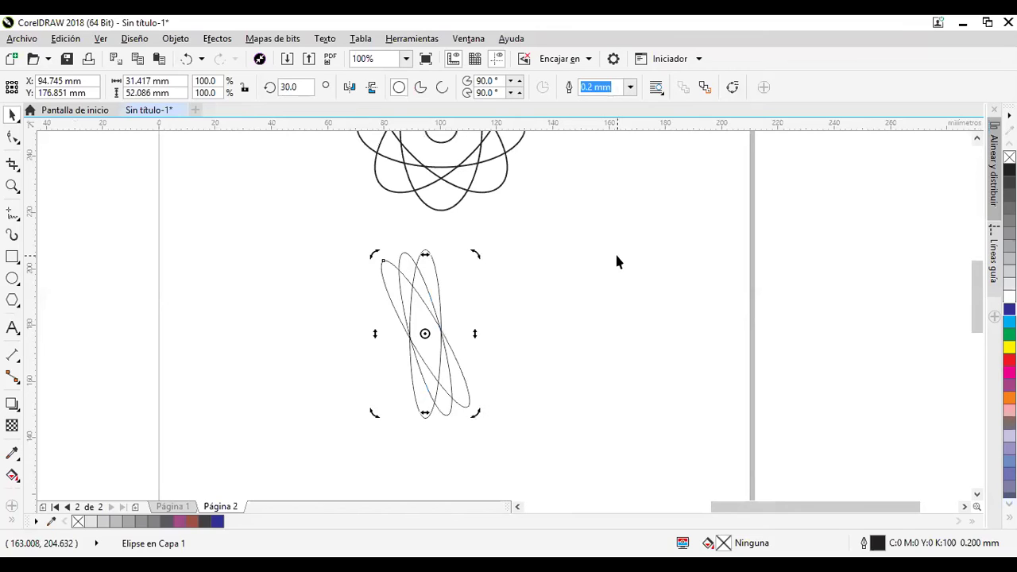
key(ctrl+r)
key(ctrl+r)
key(ctrl+r)
key(ctrl+r)
key(ctrl+r)
key(ctrl+r)
key(ctrl+r)
key(ctrl+r)
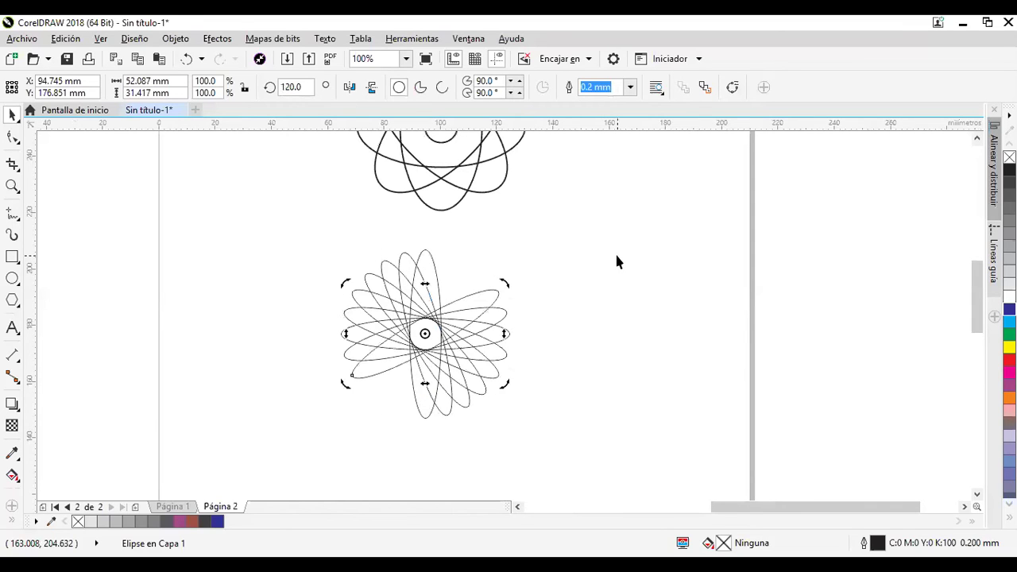
key(ctrl+r)
key(ctrl+r)
key(ctrl+r)
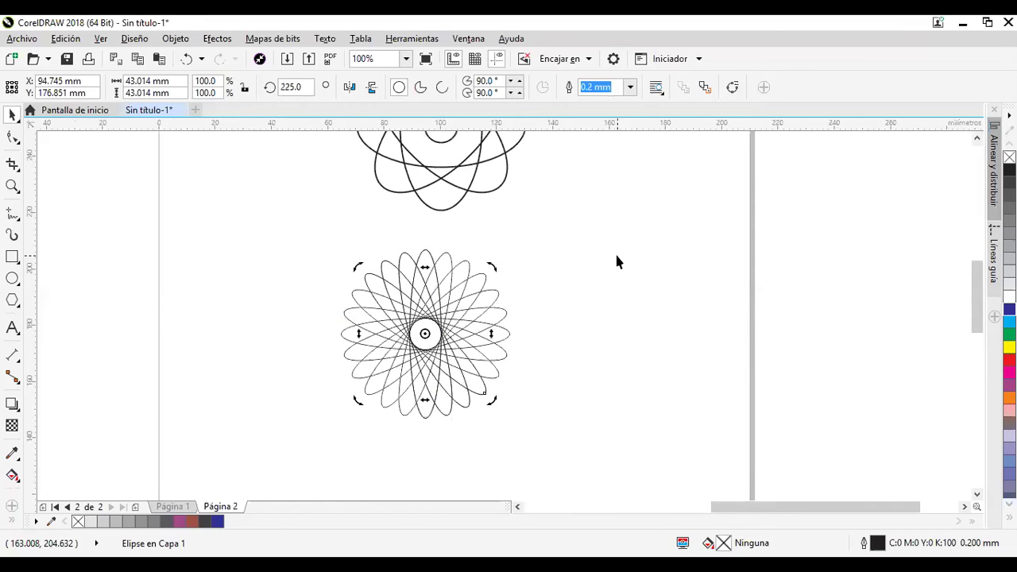
key(ctrl+r)
key(ctrl+r)
key(ctrl+r)
key(ctrl+r)
key(ctrl+r)
key(ctrl+r)
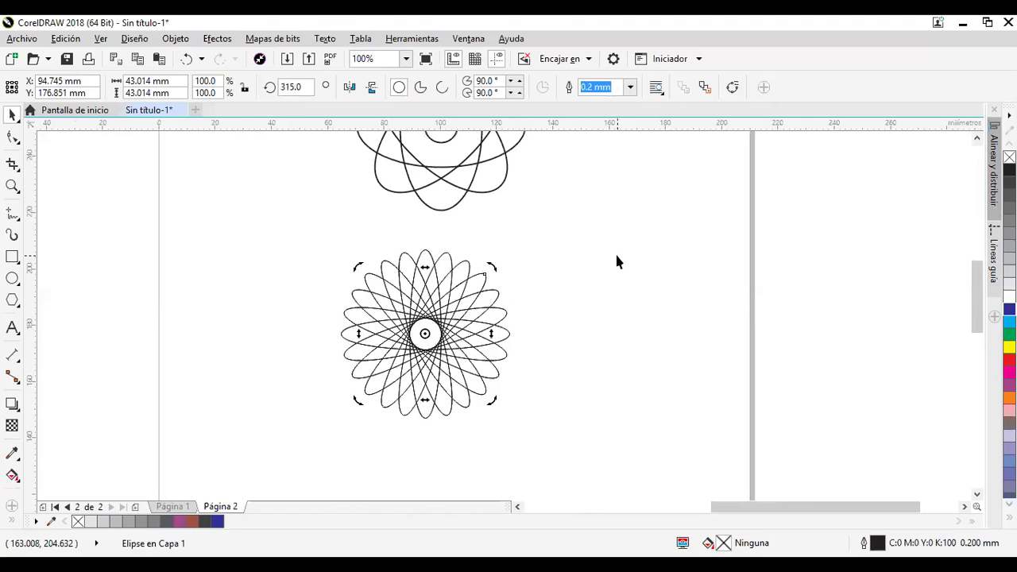
click(615, 263)
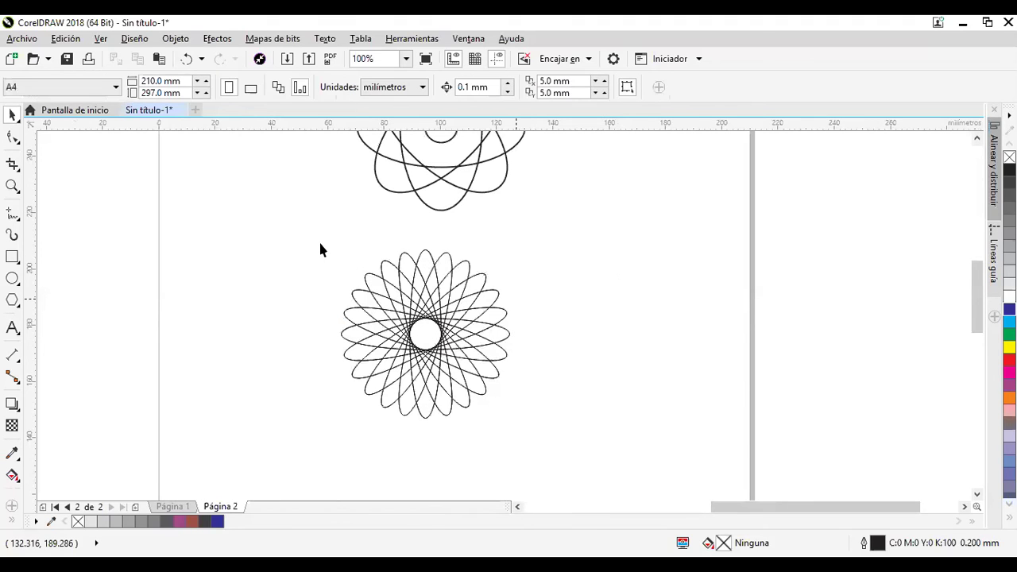
- Group all the rosette's ellipses and move the group slightly up and to the right, below the eight-petal flower
drag(319, 240, 509, 391)
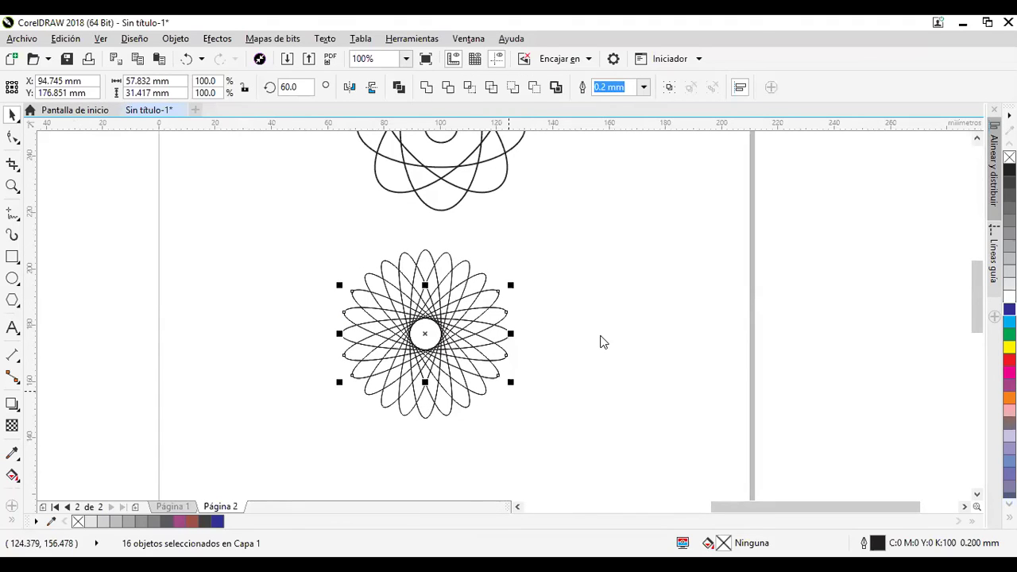
drag(328, 230, 571, 450)
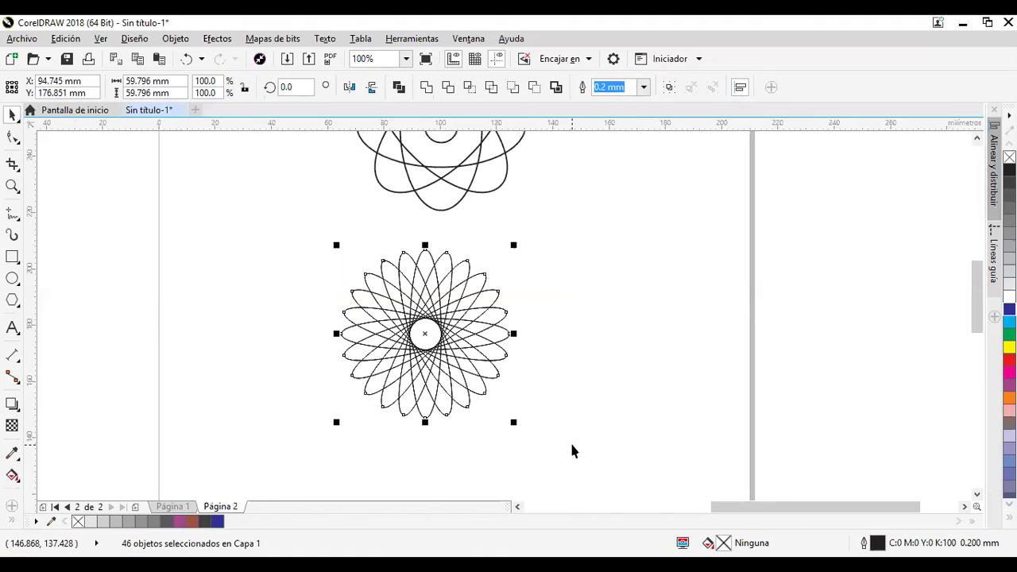
key(ctrl+g)
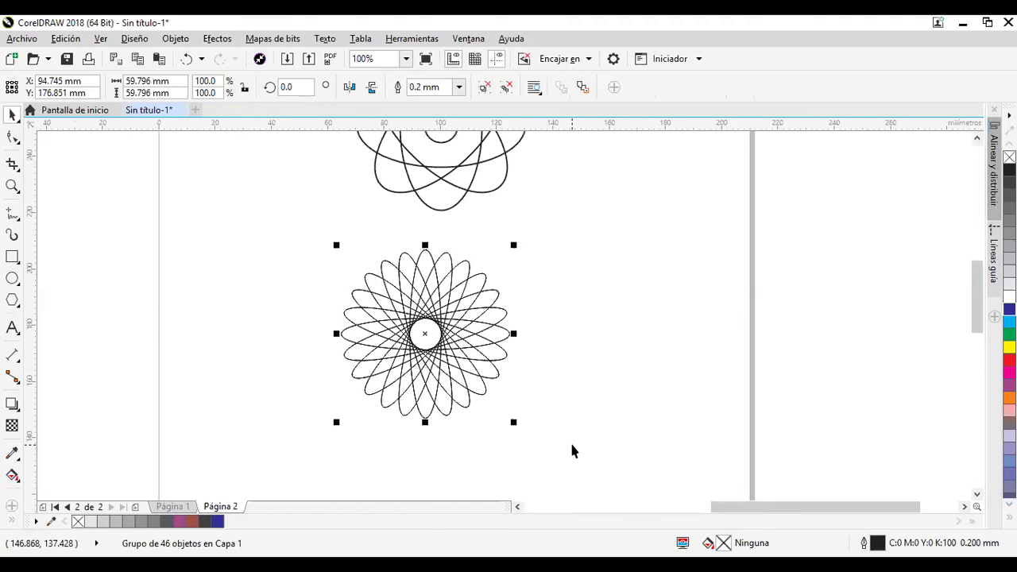
scroll(532, 332, down, 1)
mouse_move(490, 348)
mouse_down()
mouse_move(505, 349)
mouse_move(502, 339)
mouse_up()
click(554, 421)
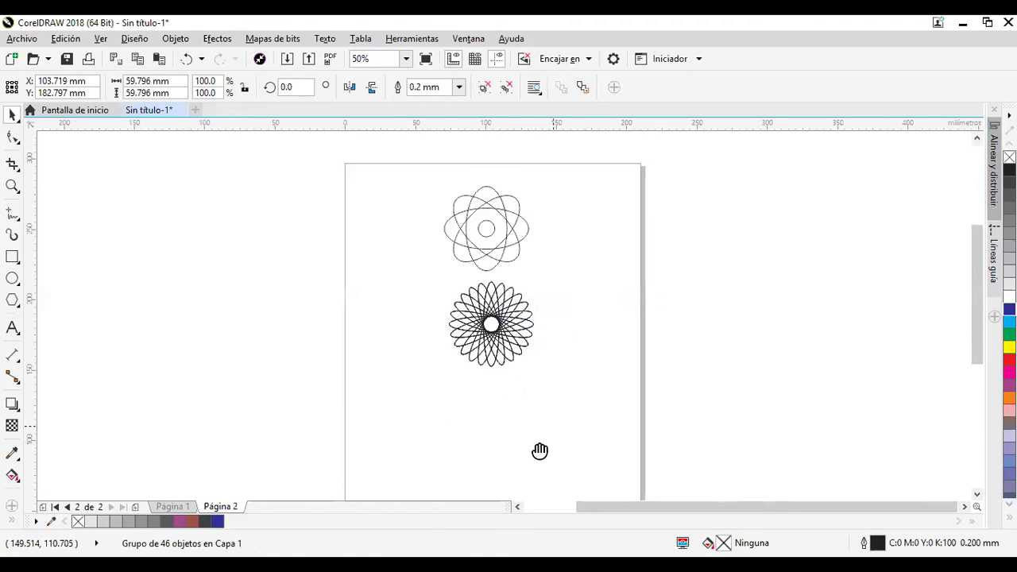
- Draw a narrow upright rectangle about 12 × 94 mm below the rosette
drag(540, 452, 518, 391)
click(12, 257)
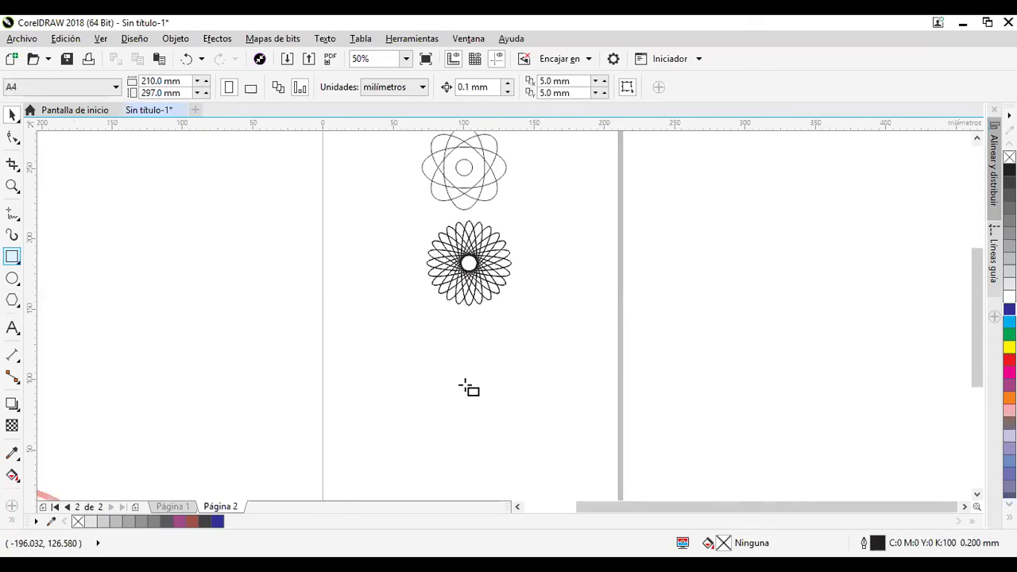
mouse_move(447, 335)
mouse_down()
mouse_move(464, 386)
mouse_move(464, 469)
mouse_up()
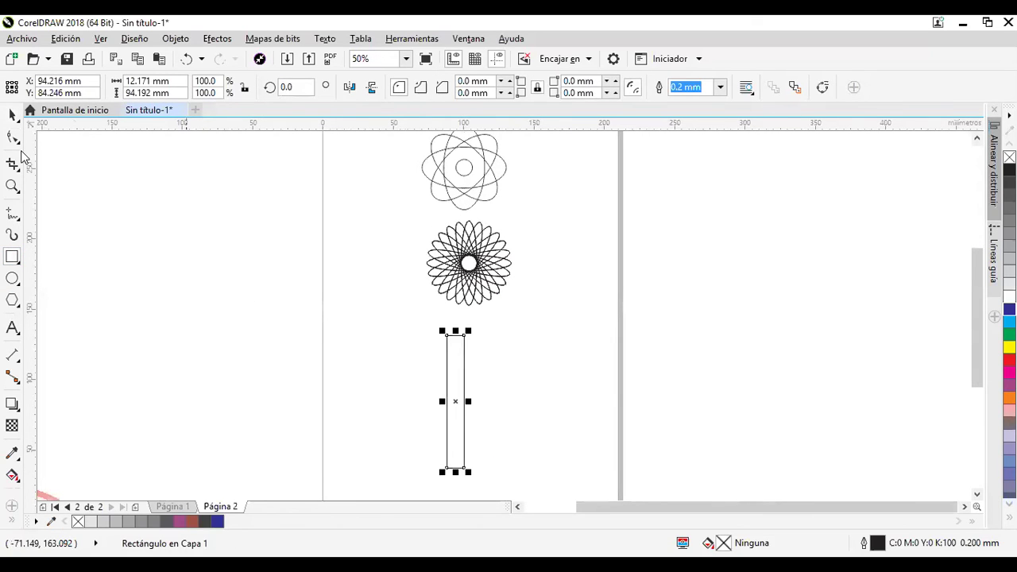
click(12, 113)
- Skew the rectangle's upper edge to the left, about 21 mm in overall width, and add a copy rotated 30° about its centre
click(454, 352)
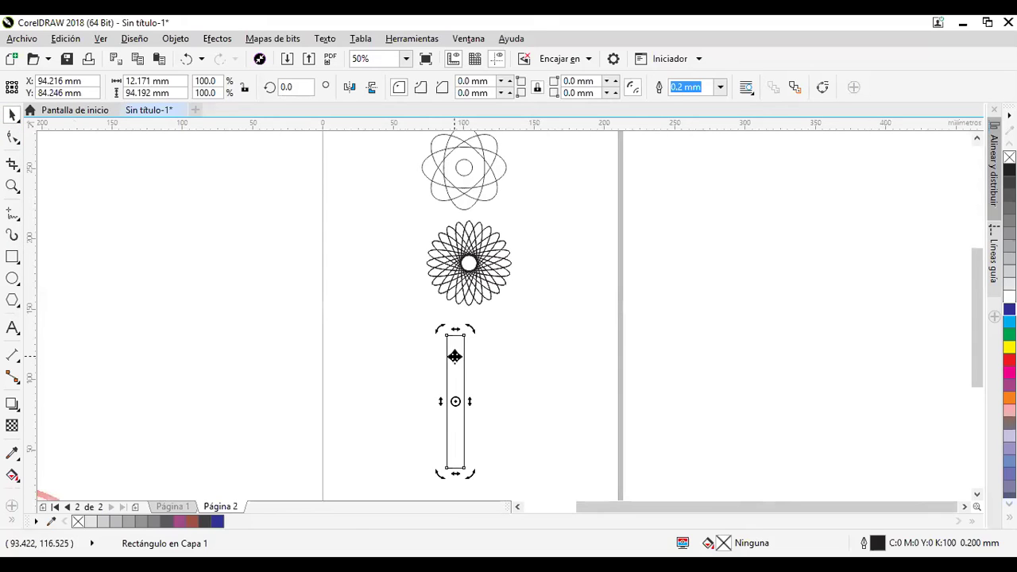
scroll(455, 349, up, 1)
drag(458, 310, 432, 311)
scroll(523, 334, down, 1)
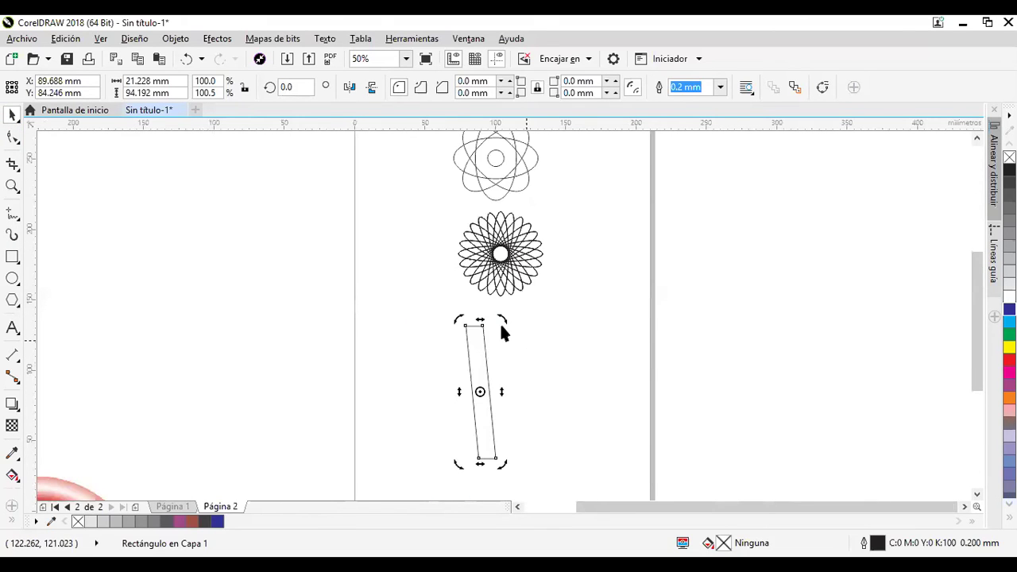
drag(458, 321, 442, 355)
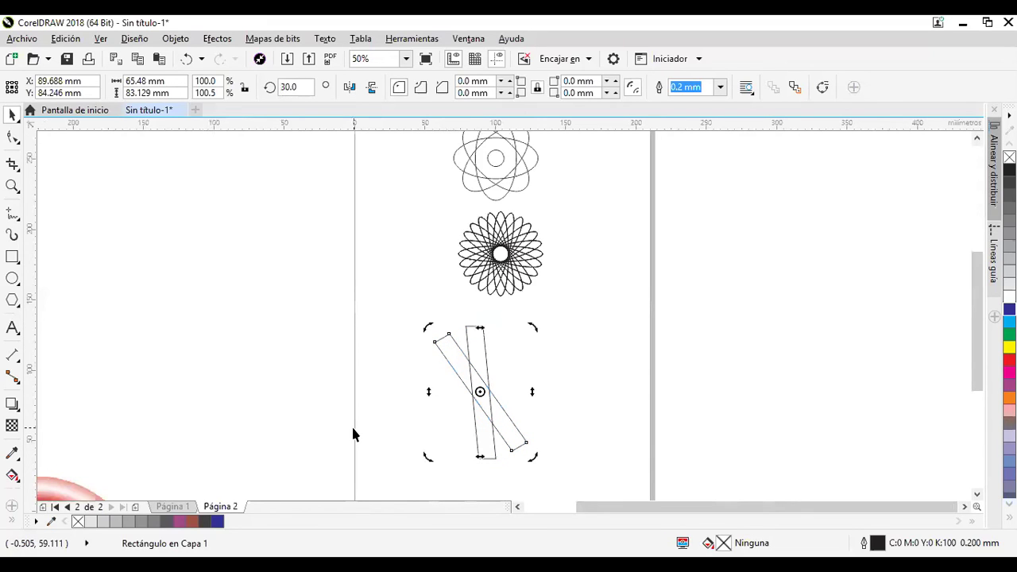
- Repeat the 30° rotated duplication of the skewed rectangle around the full circle to complete the rosette
key(ctrl+r)
key(ctrl+r)
key(ctrl+r)
key(ctrl+r)
key(ctrl+r)
key(ctrl+r)
key(ctrl+r)
key(ctrl+r)
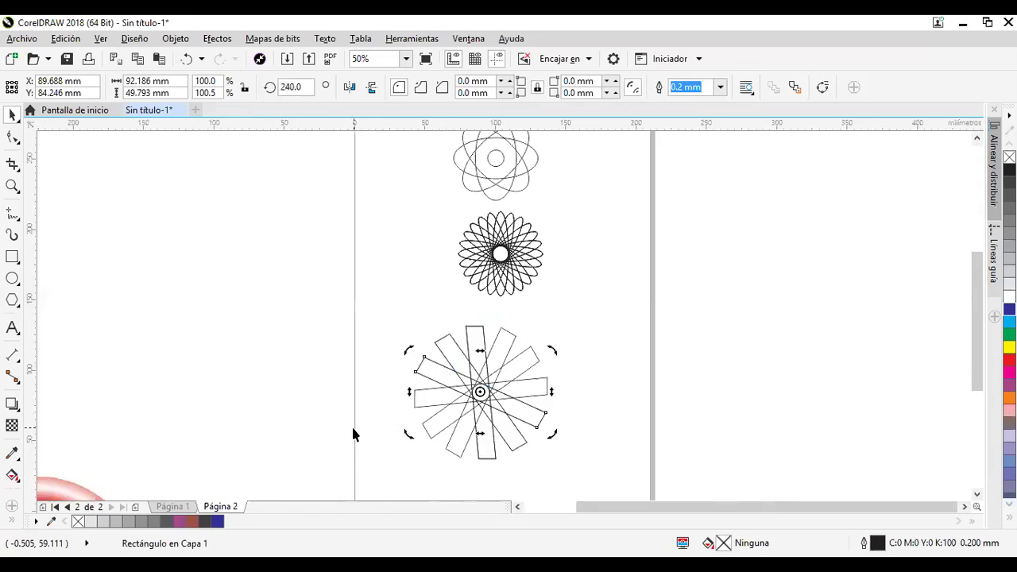
key(ctrl+r)
key(ctrl+r)
key(ctrl+r)
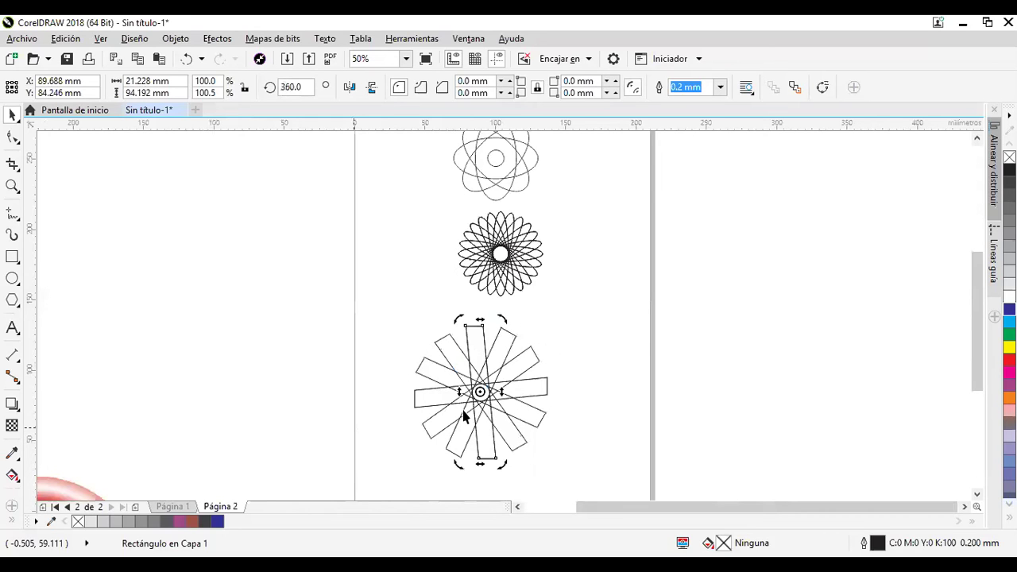
click(610, 376)
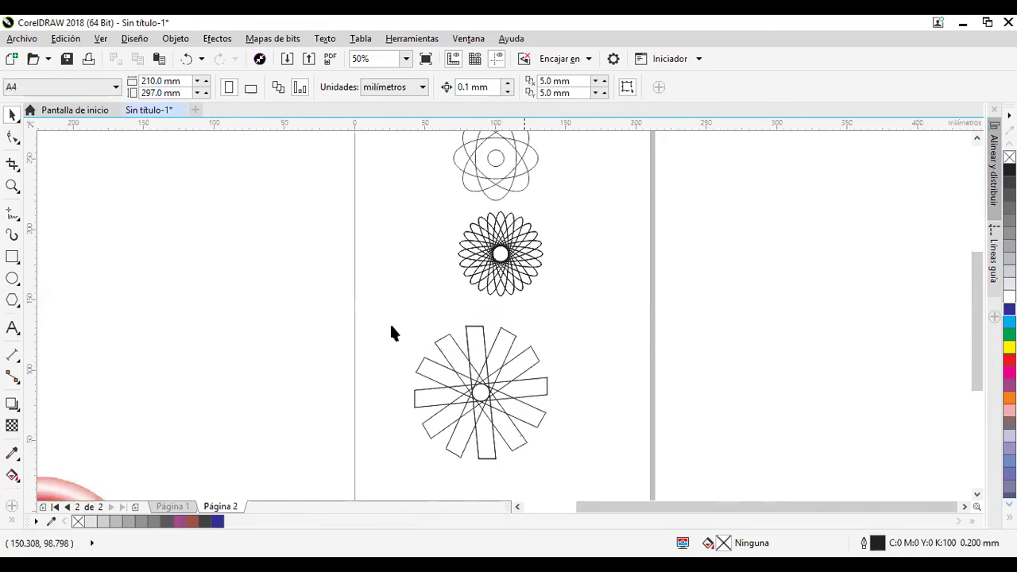
- Group all the rosette's rectangles and move the group slightly up and to the right, below the ellipse rosette
drag(382, 322, 598, 479)
key(ctrl+g)
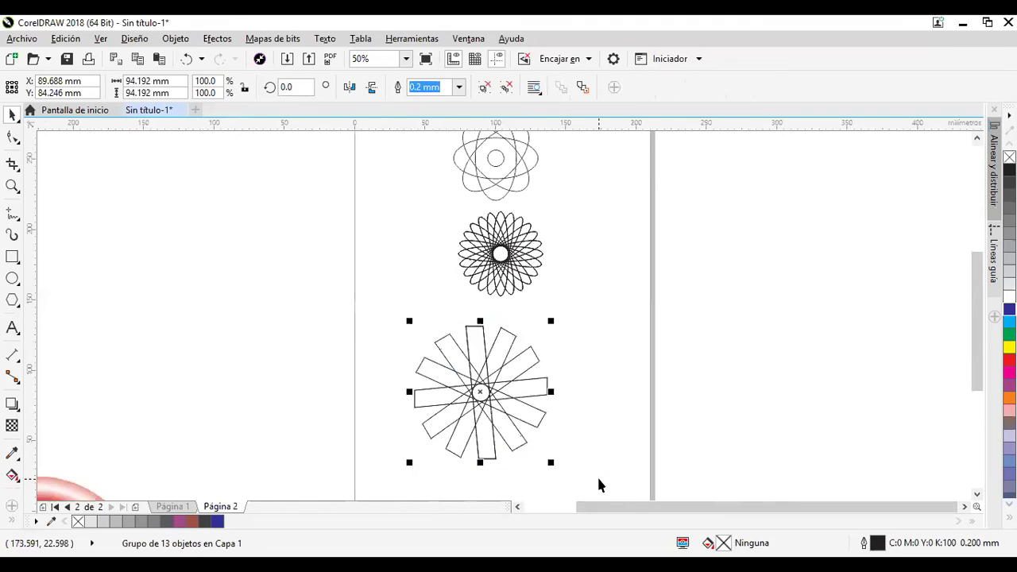
drag(549, 392, 578, 381)
click(644, 363)
drag(611, 308, 489, 349)
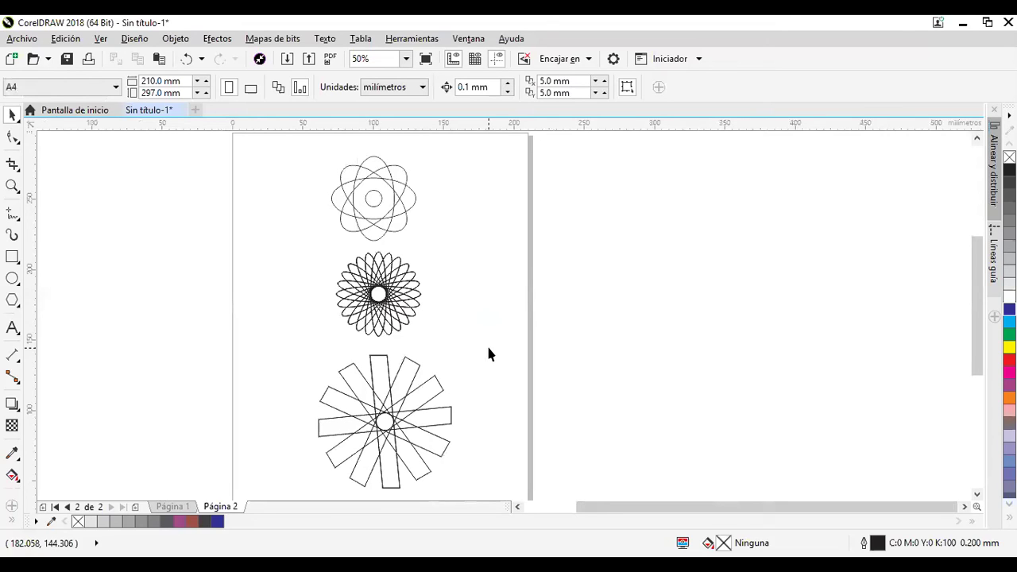
- Add page 3 and draw an upright ellipse about 33 × 68 mm near the top of the page
drag(412, 196, 477, 240)
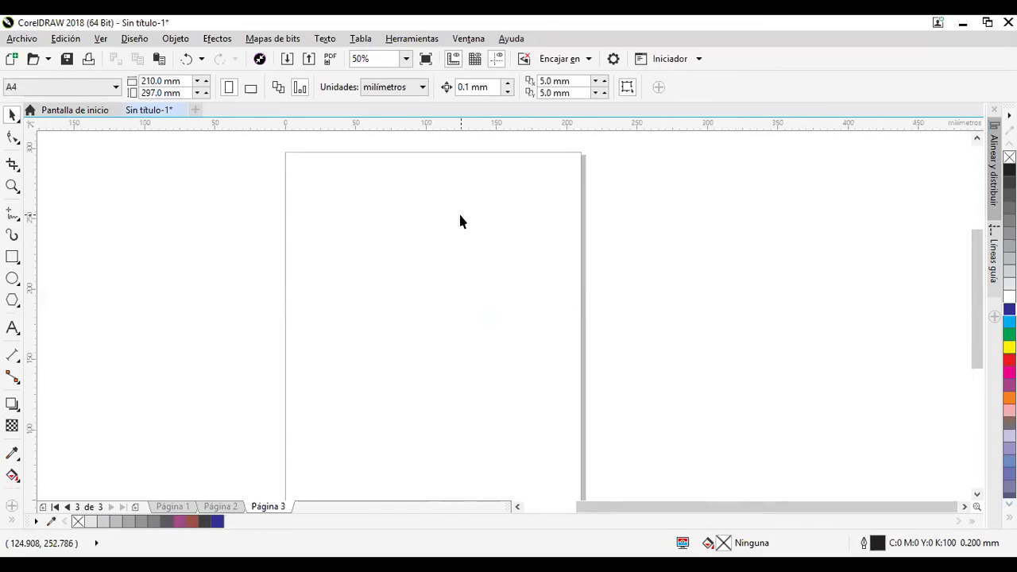
click(12, 279)
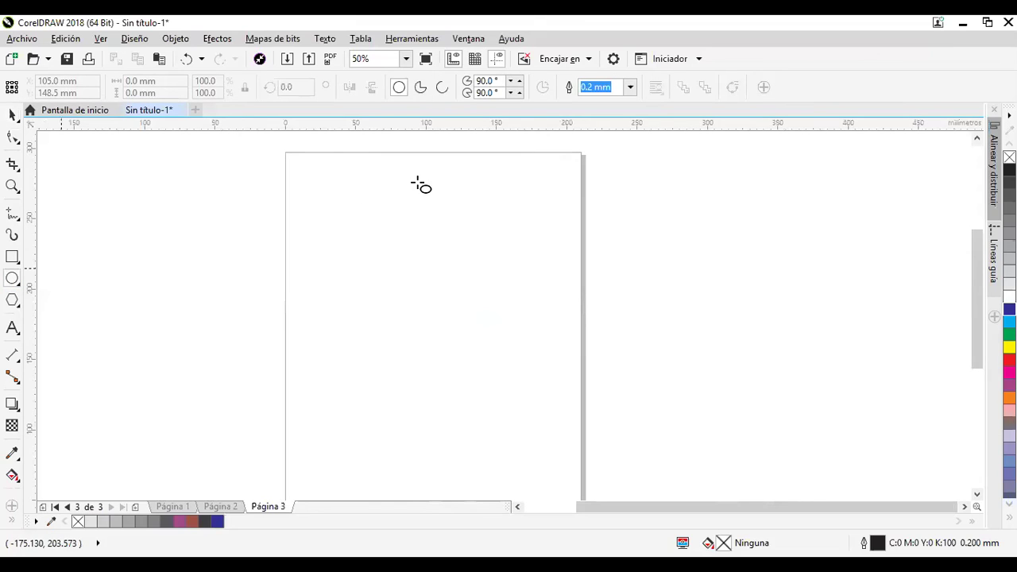
drag(408, 179, 455, 275)
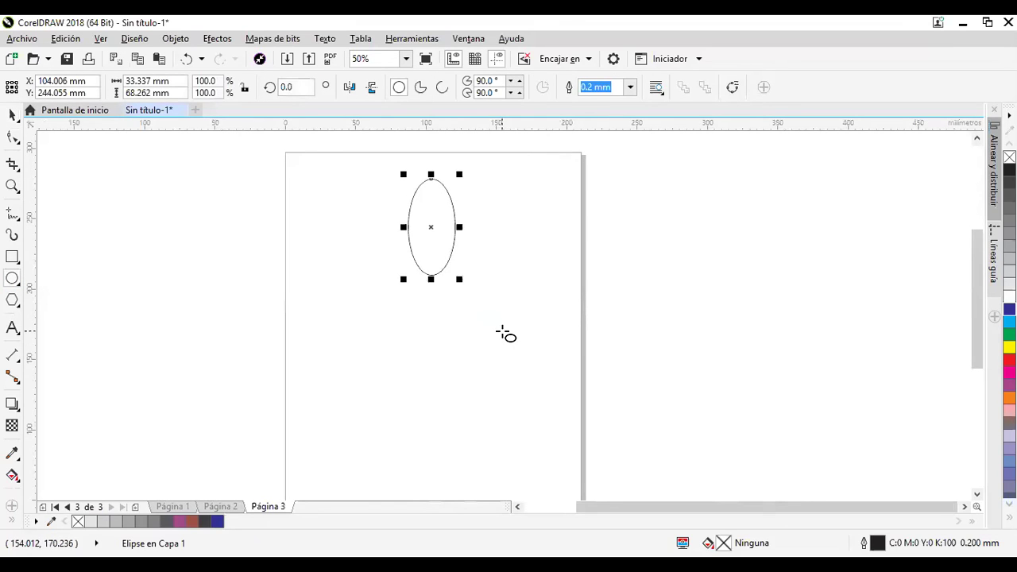
- Apply a linear gradient fill to the ellipse and set its rotation to 45°
key(F11)
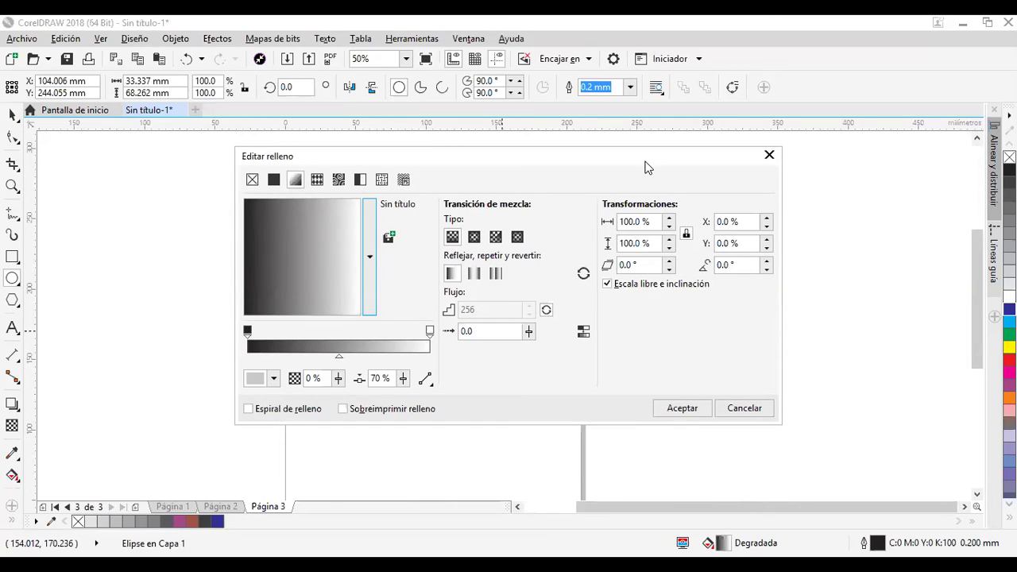
drag(430, 156, 415, 253)
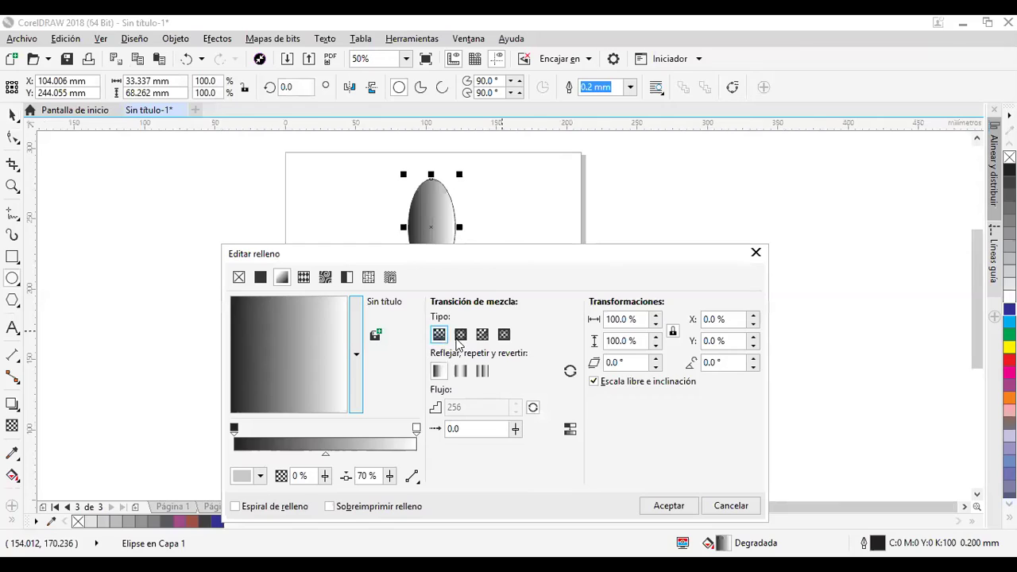
click(719, 363)
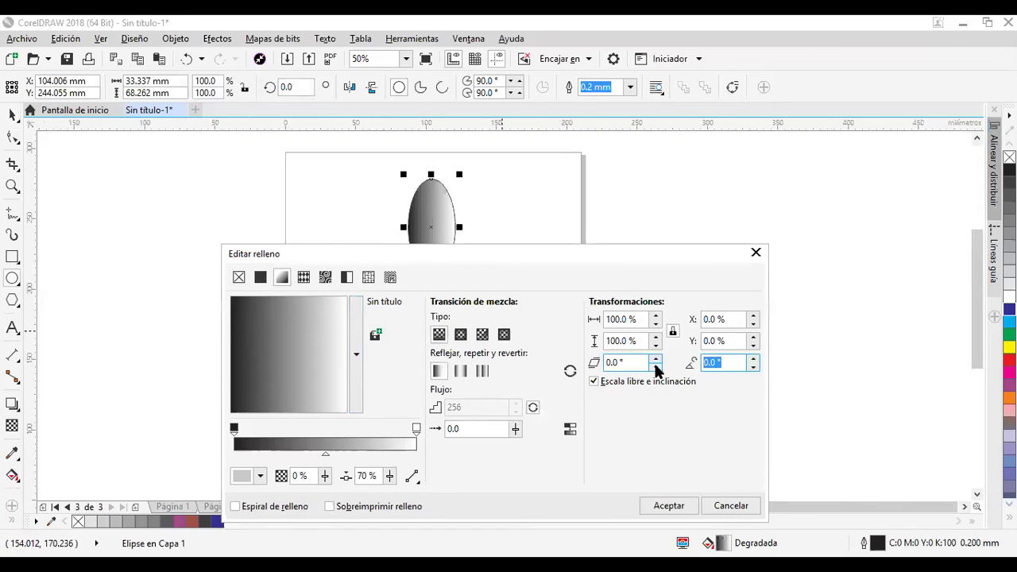
text(45)
click(724, 340)
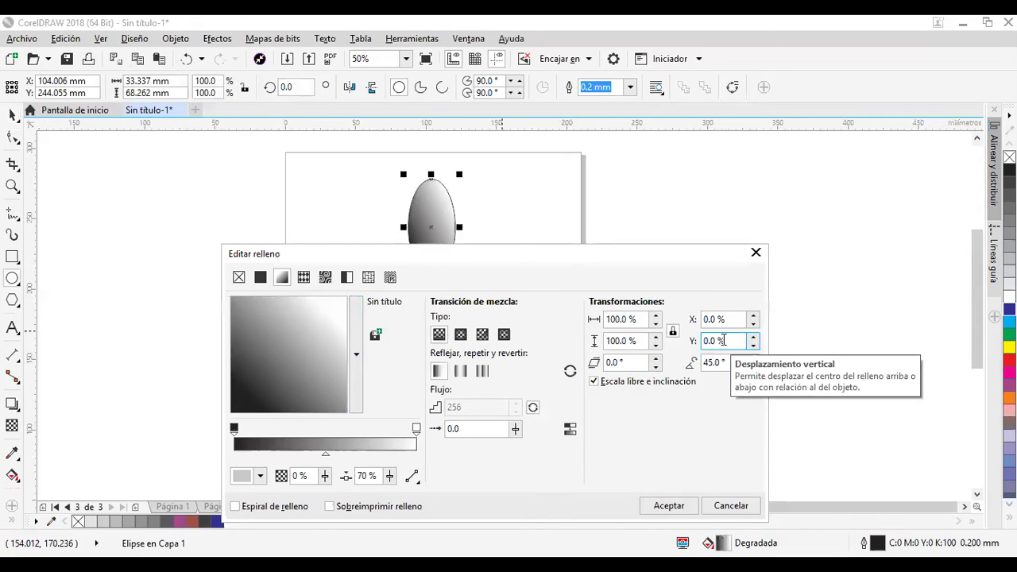
- Set the gradient's end colour to red (M 100, Y 100) and its start colour to yellow (C 4, Y 100)
click(416, 429)
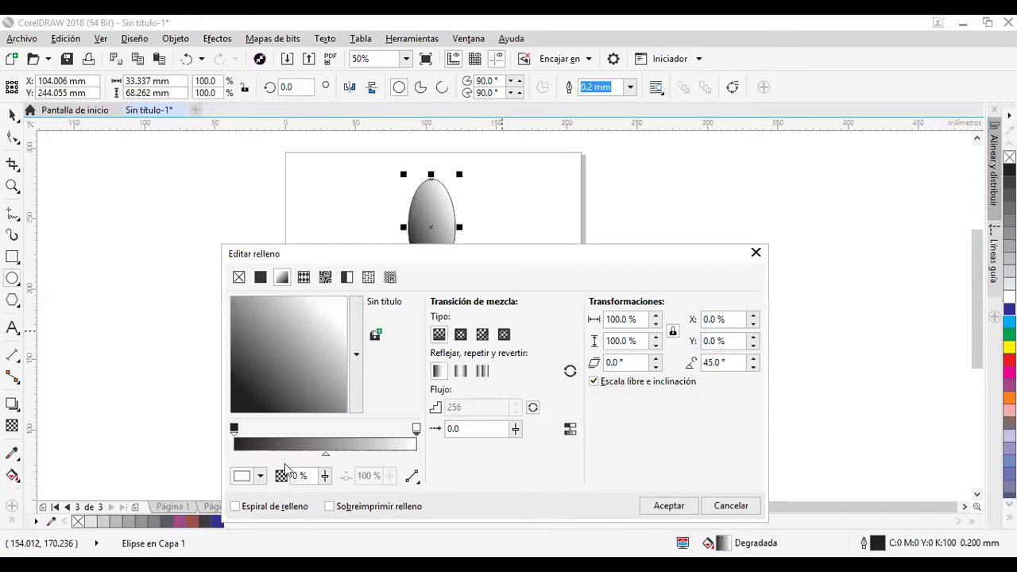
click(259, 472)
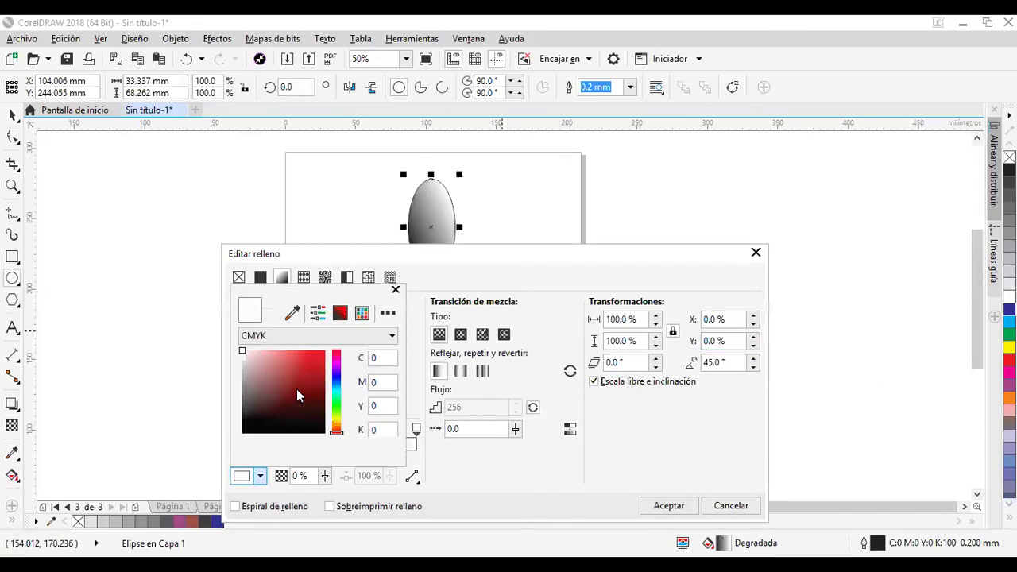
click(336, 370)
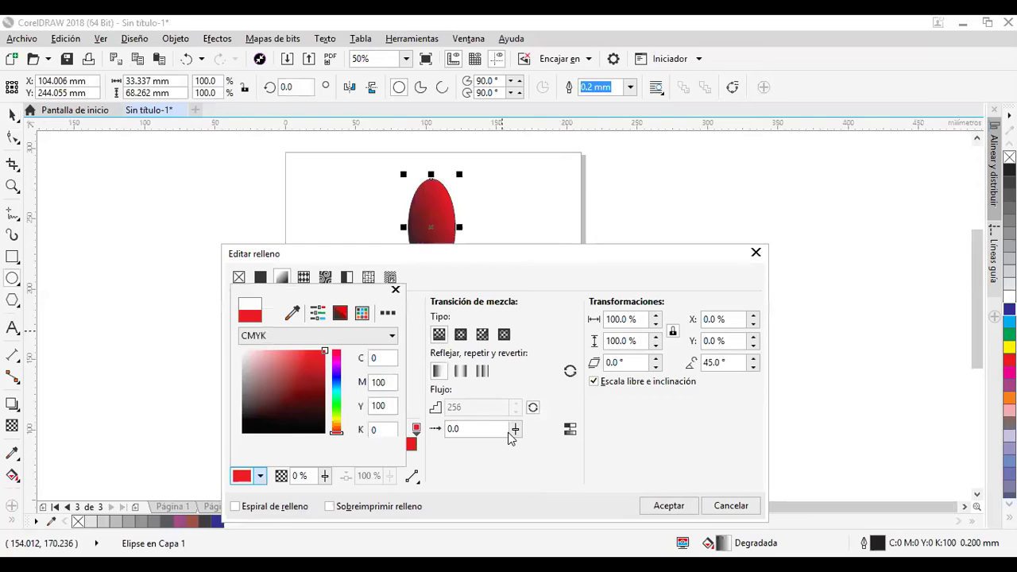
click(235, 426)
click(259, 475)
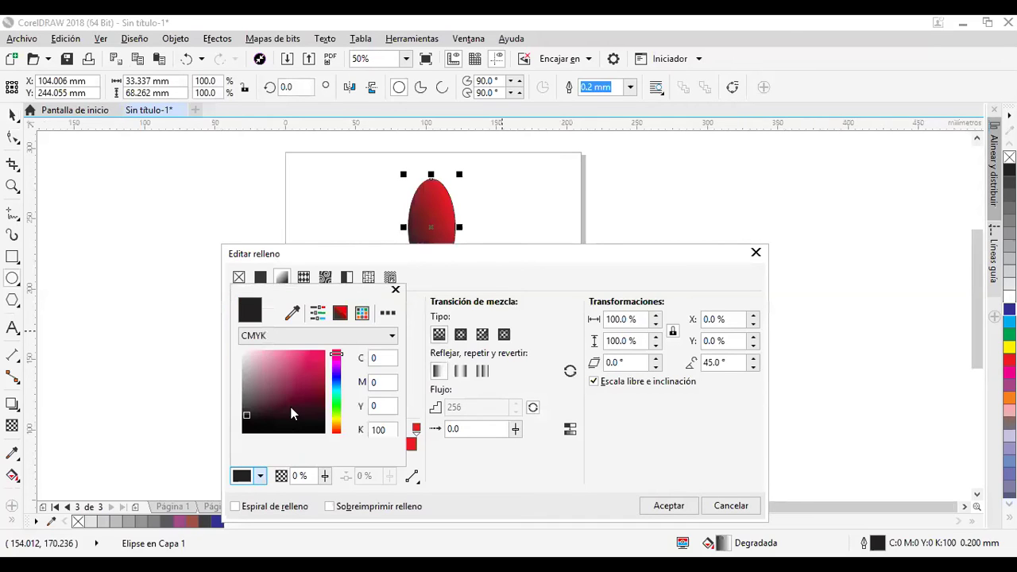
click(336, 420)
click(324, 351)
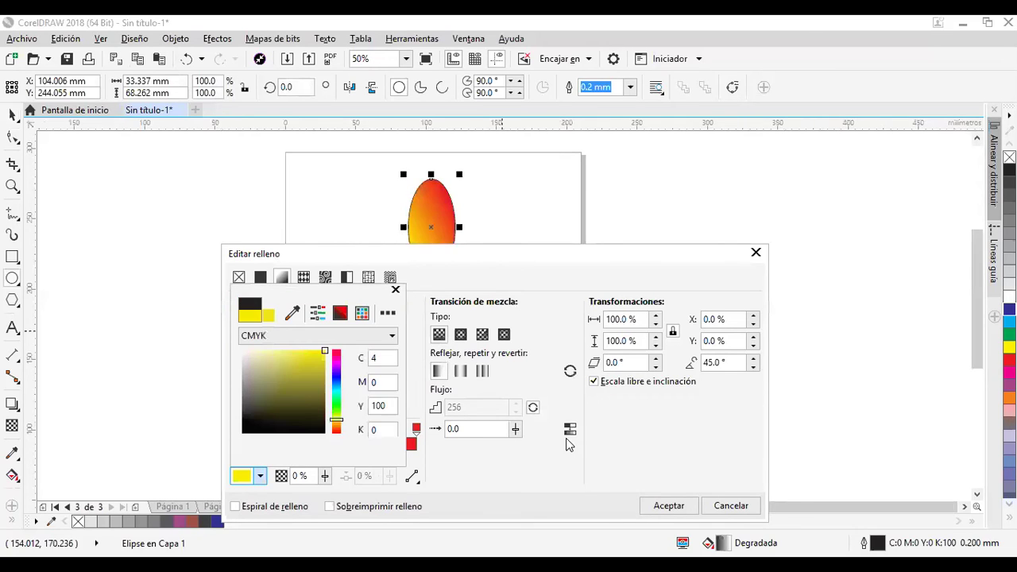
click(531, 275)
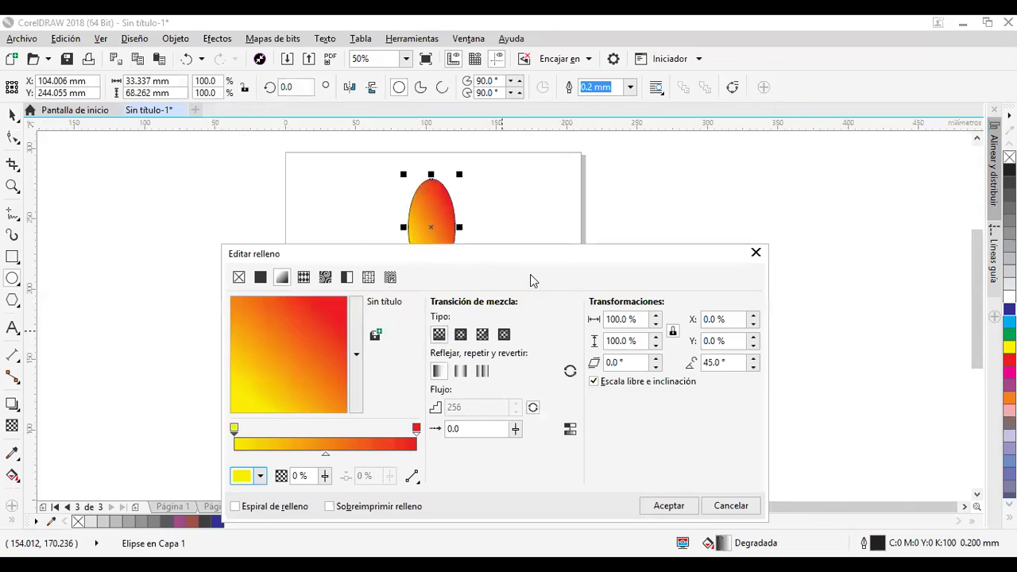
- Set the gradient rotation to 90°, accept the fill and remove the ellipse's outline
double_click(713, 363)
text(90)
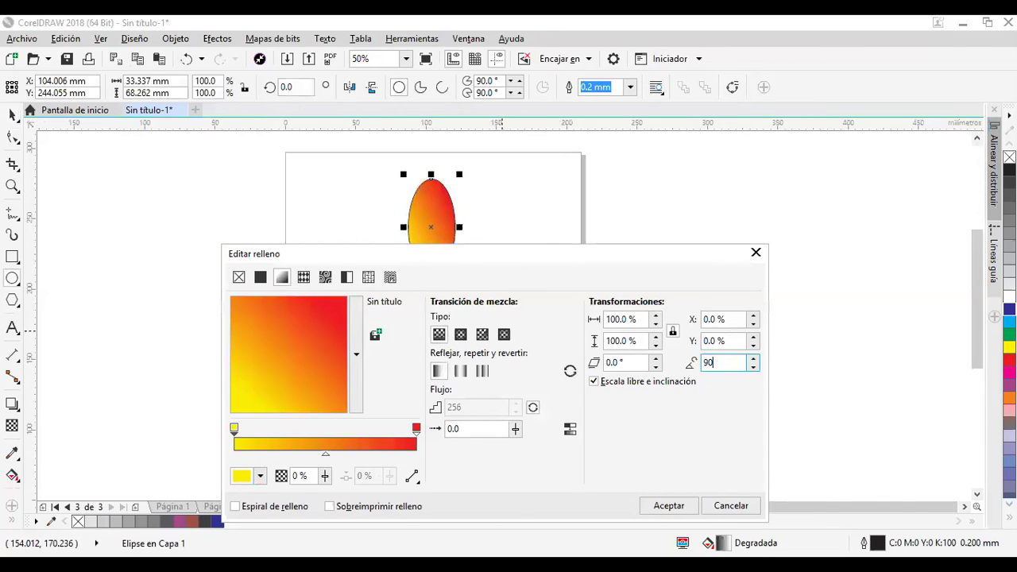
click(730, 342)
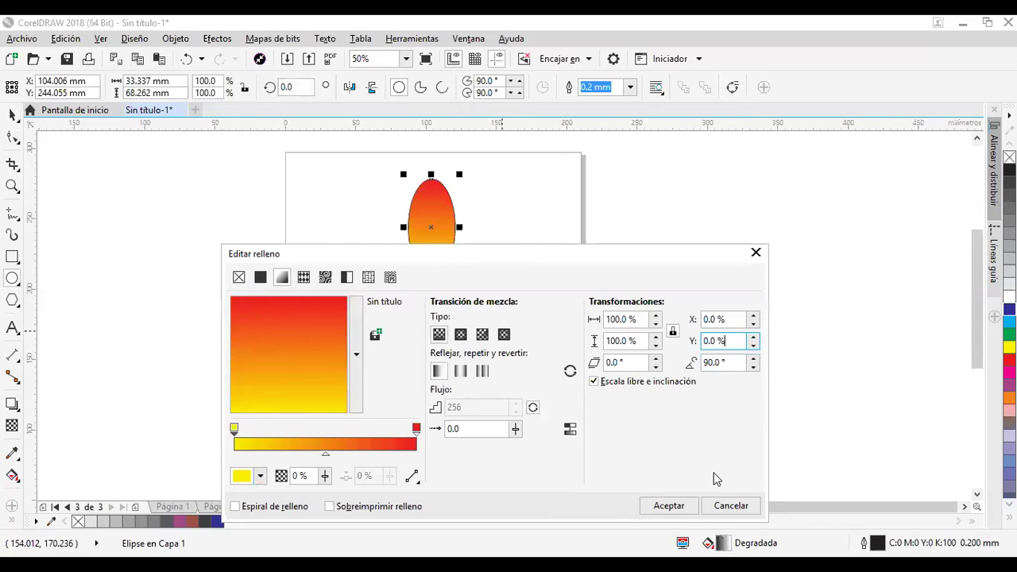
click(719, 363)
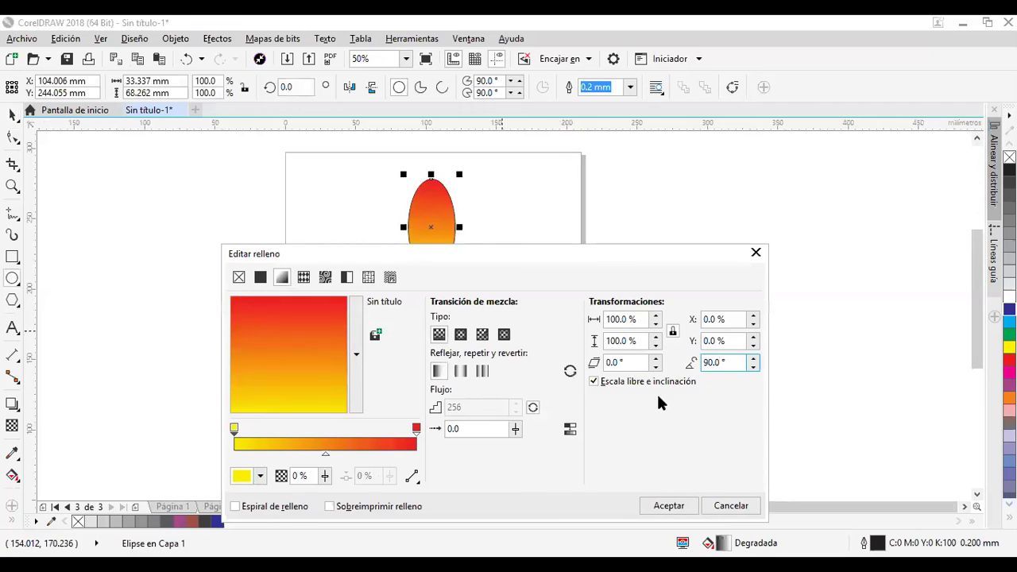
key(Return)
click(12, 115)
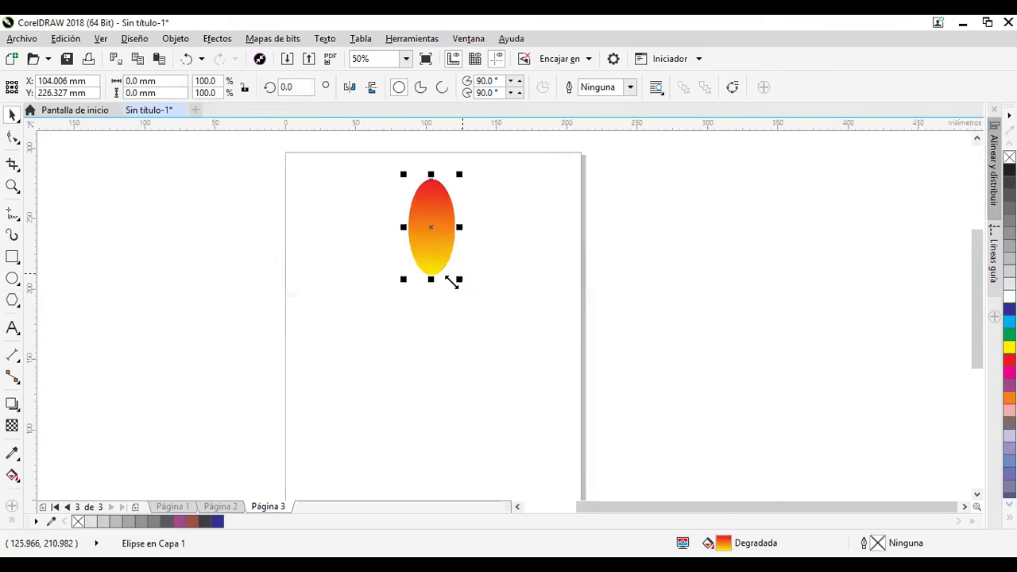
- Scale the gradient ellipse down proportionally to about 22 × 44 mm and show its rotation handles
scroll(459, 281, up, 1)
drag(433, 250, 415, 216)
scroll(460, 223, down, 1)
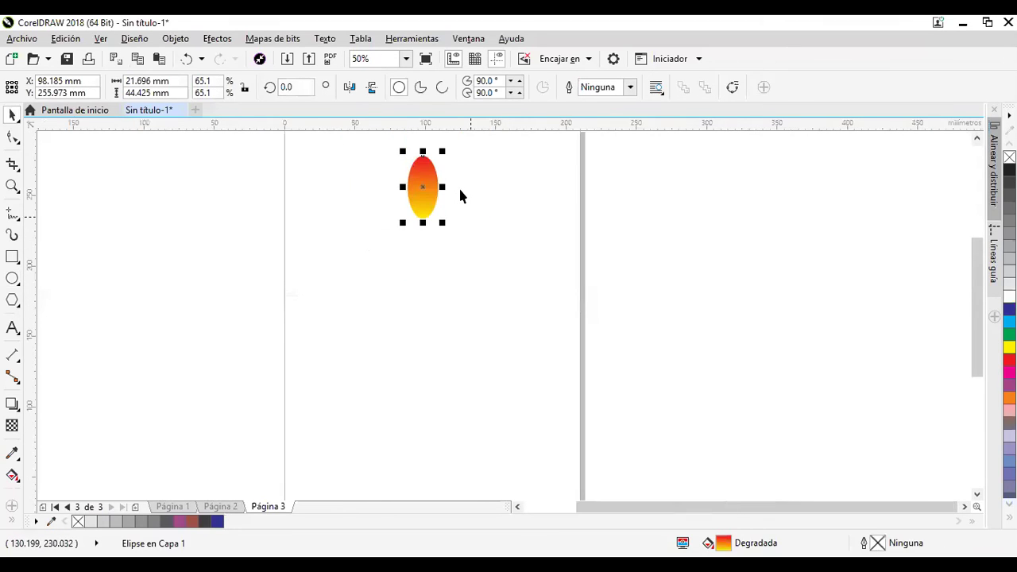
drag(470, 182, 499, 239)
click(450, 226)
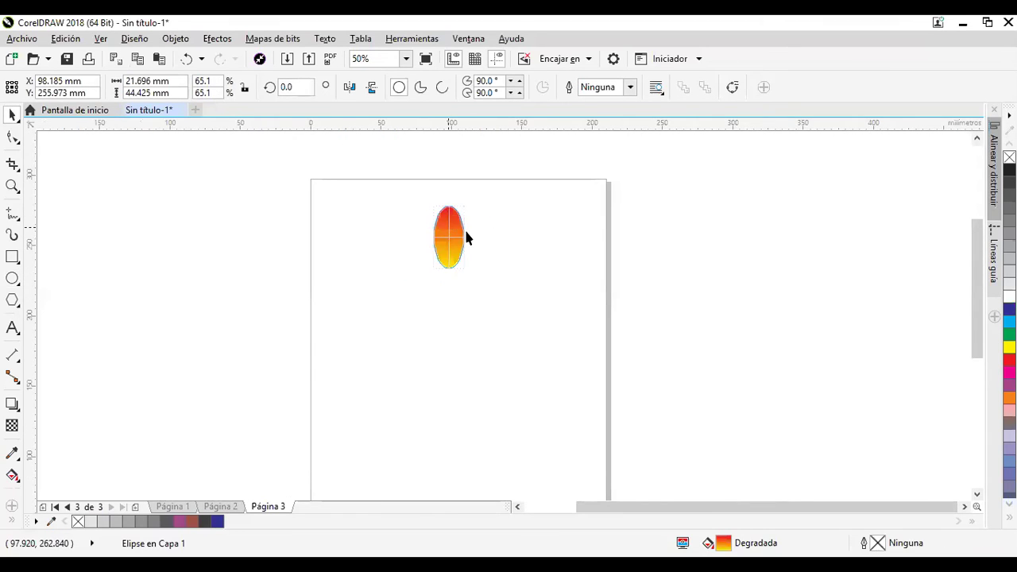
double_click(455, 221)
scroll(444, 208, up, 1)
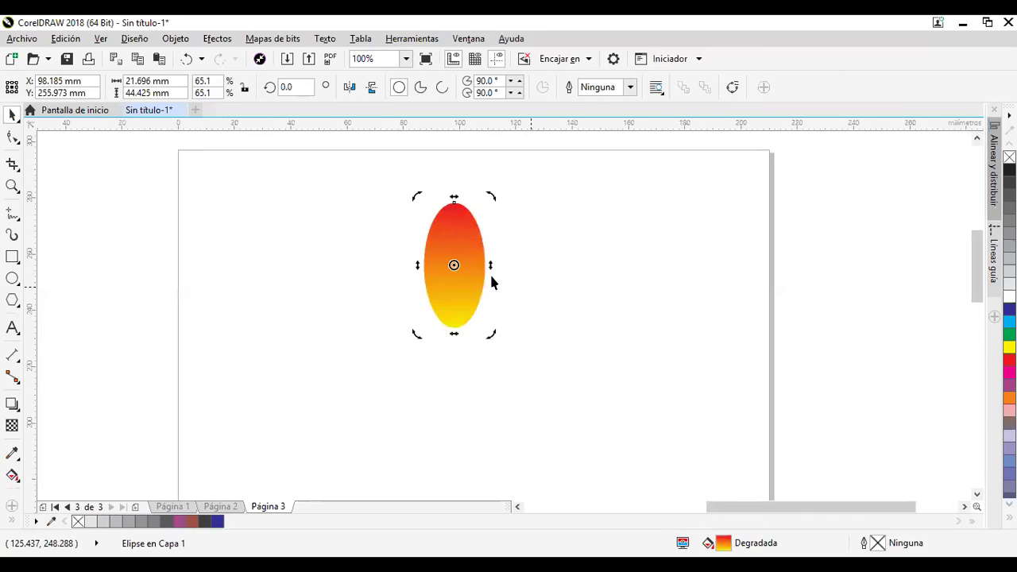
- Try rotating the ellipse about 35° around a rotation centre placed just below it, and undo the rotation
click(491, 280)
click(479, 287)
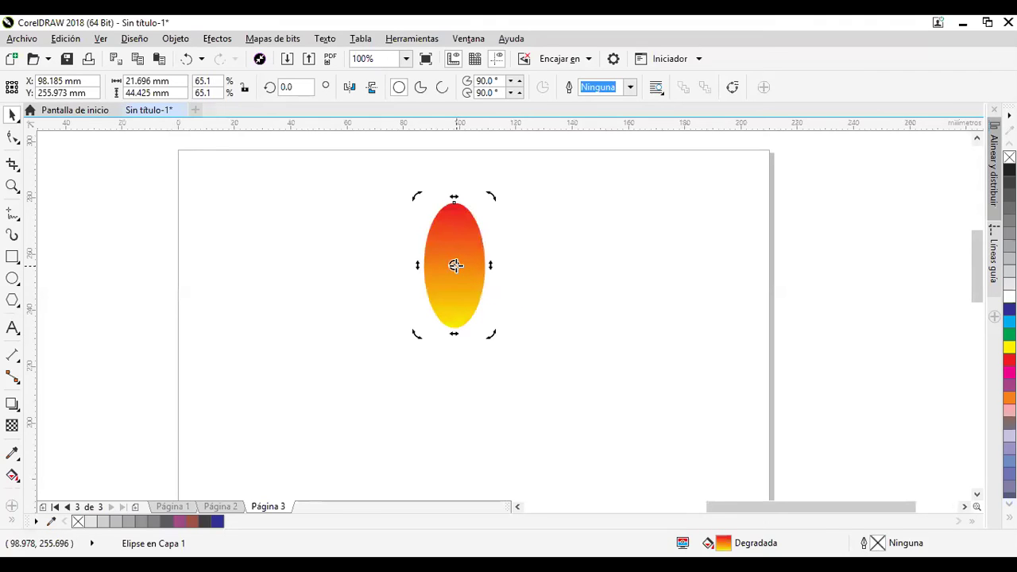
drag(454, 266, 458, 297)
mouse_move(414, 199)
mouse_down()
mouse_move(352, 291)
mouse_move(374, 406)
mouse_move(531, 299)
mouse_move(347, 253)
mouse_move(414, 404)
mouse_move(490, 390)
mouse_move(482, 225)
mouse_move(342, 248)
mouse_move(322, 281)
mouse_up()
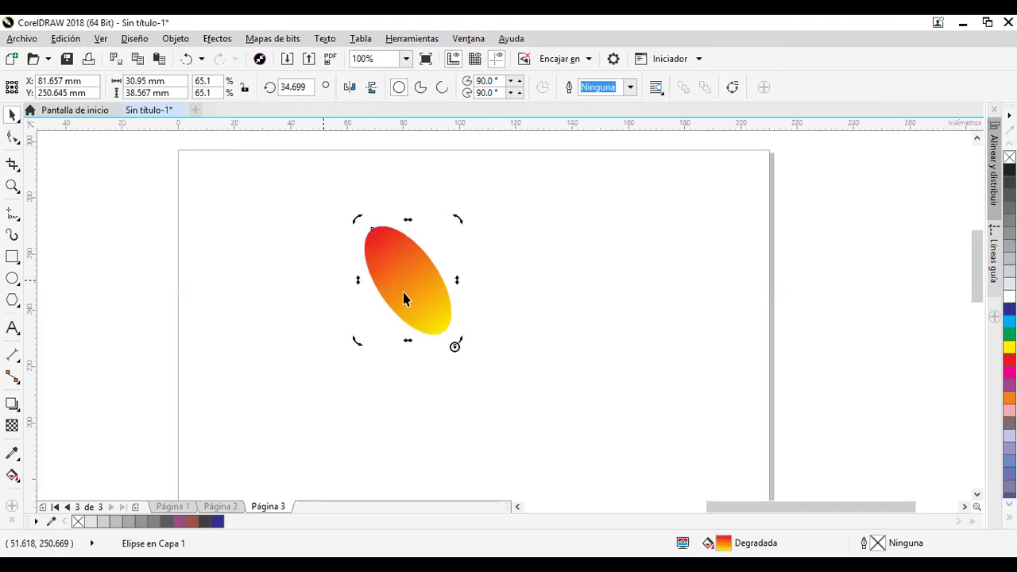
key(ctrl+z)
- Move the ellipse's rotation centre to its lower quadrant and repeat 30° rotated copies around it to form a twelve-petal flower
drag(454, 350, 453, 328)
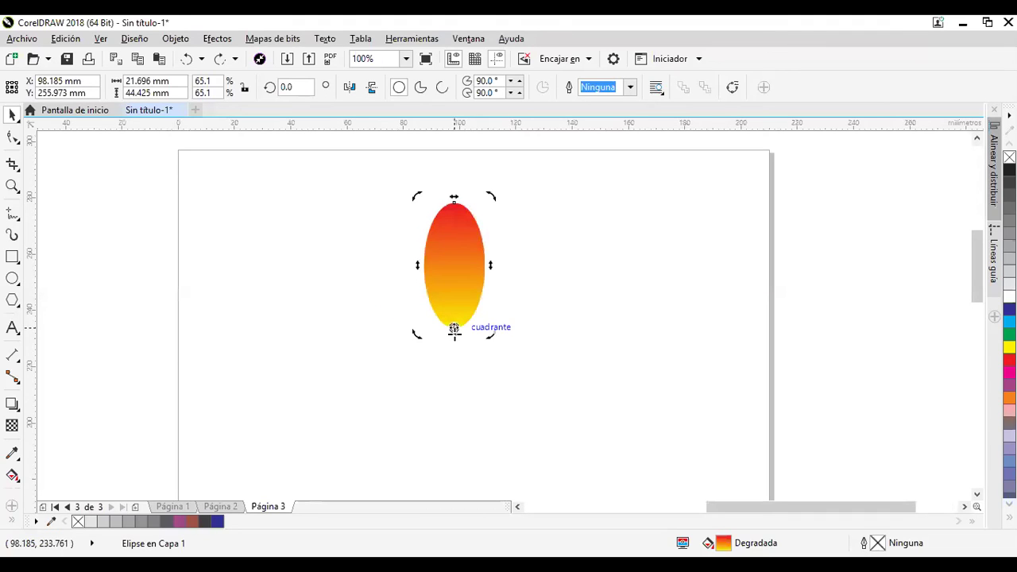
drag(416, 197, 352, 246)
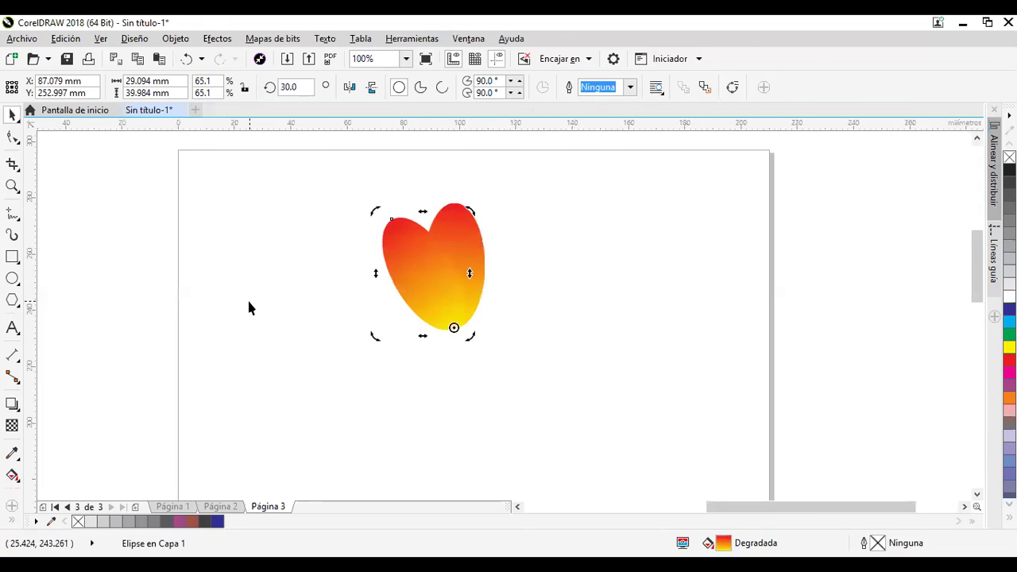
key(ctrl+r)
key(ctrl+r)
key(ctrl+r)
key(ctrl+r)
key(ctrl+r)
key(ctrl+r)
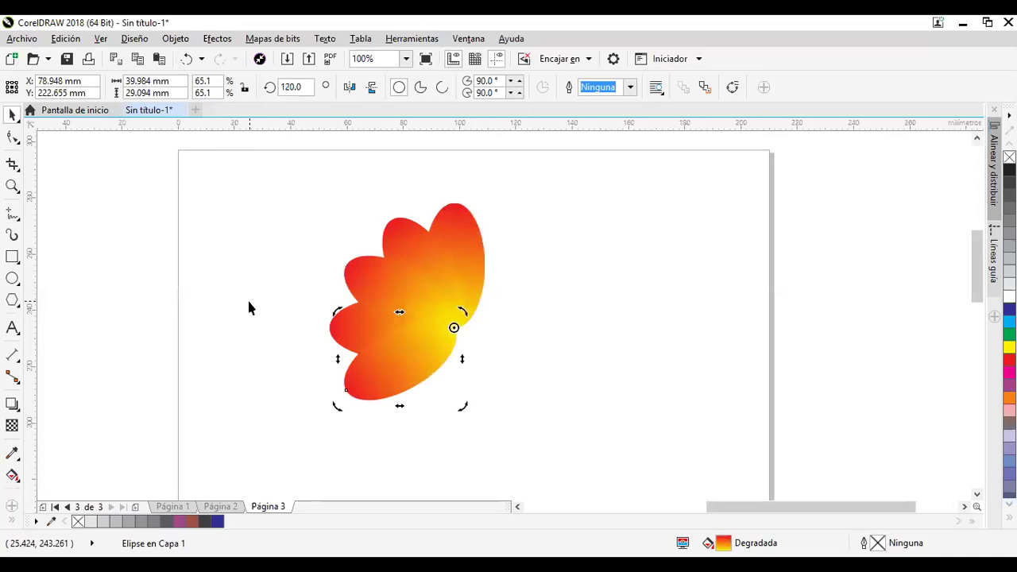
key(ctrl+r)
key(ctrl+r)
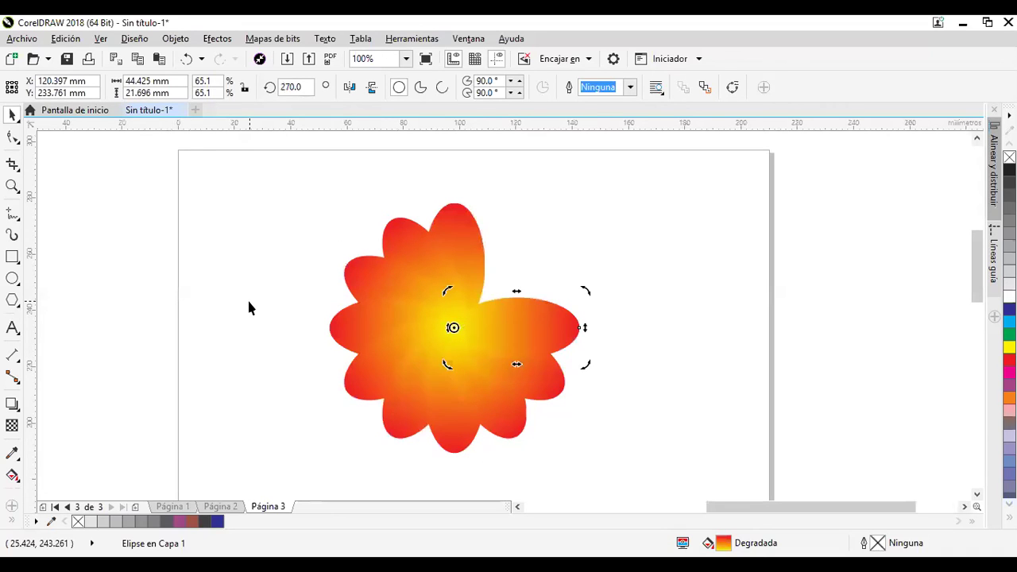
key(ctrl+r)
key(ctrl+r)
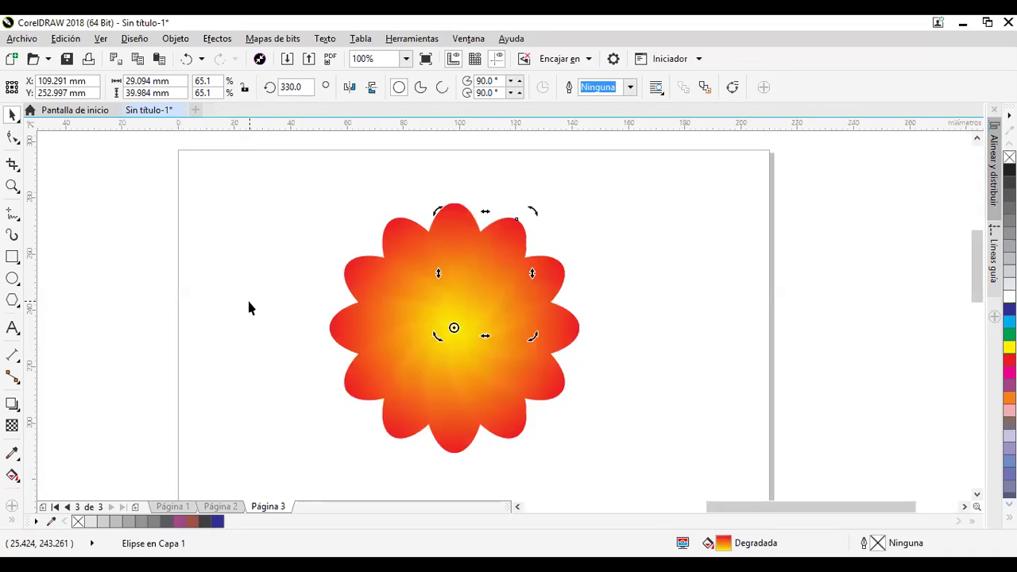
click(229, 254)
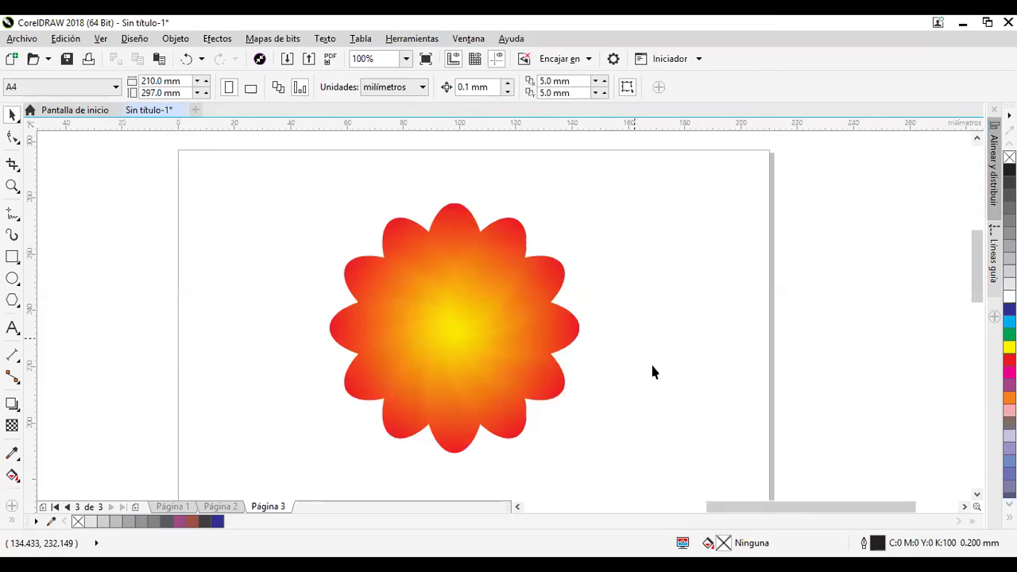
- Draw a circle about 15 mm in diameter to the right of the flower and centre it on the flower
scroll(647, 373, down, 2)
scroll(643, 381, up, 2)
click(12, 278)
drag(644, 278, 654, 299)
click(15, 115)
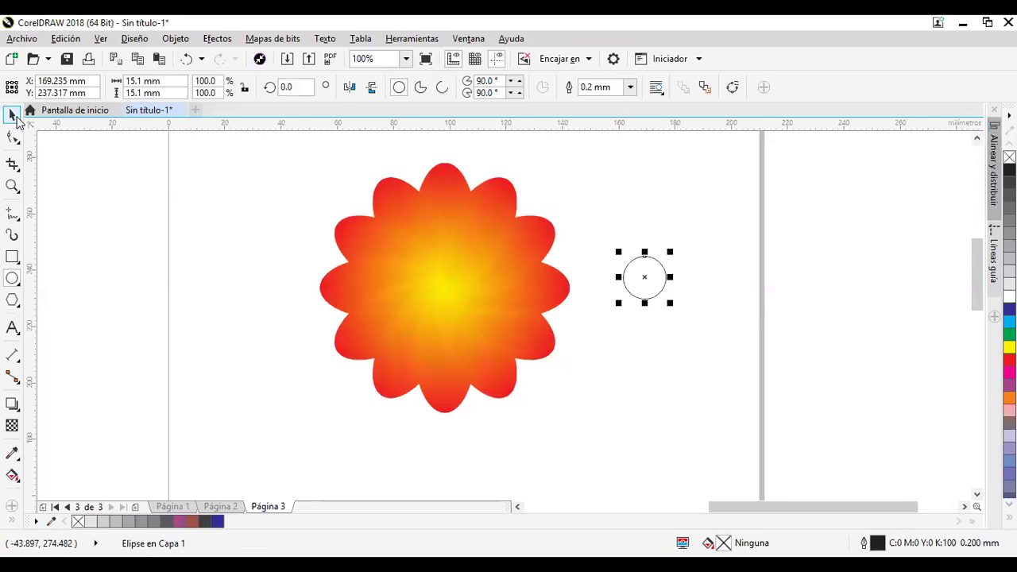
drag(642, 277, 517, 315)
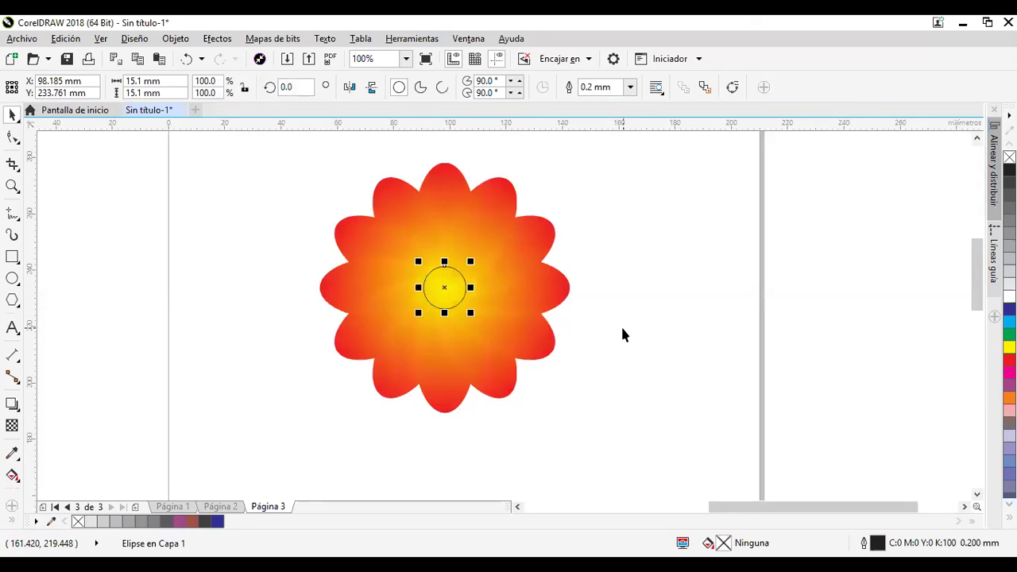
- Give the flower's centre circle an elliptical gradient fill with green C65 M0 Y100 K0 as the outer colour
key(F11)
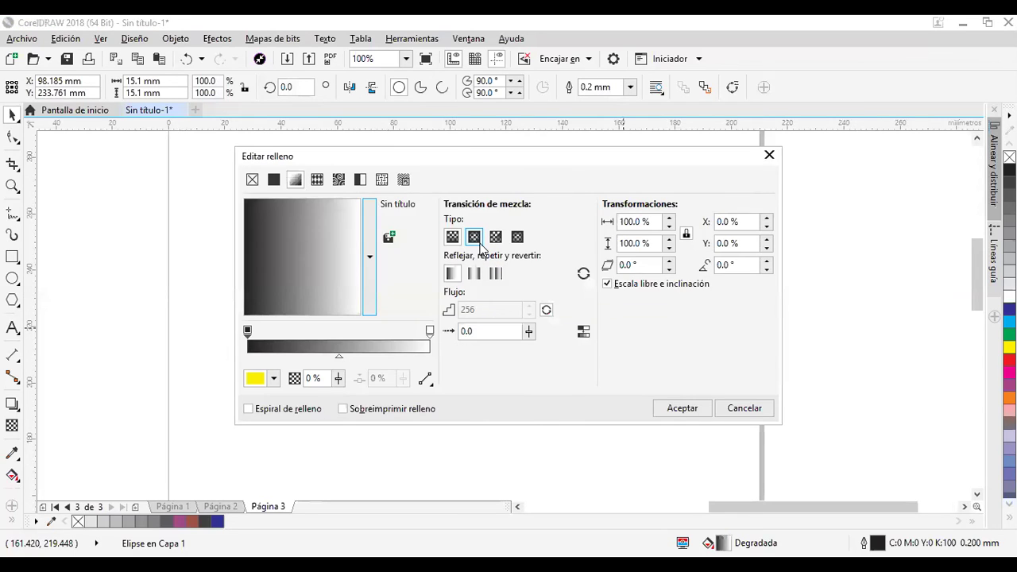
click(474, 237)
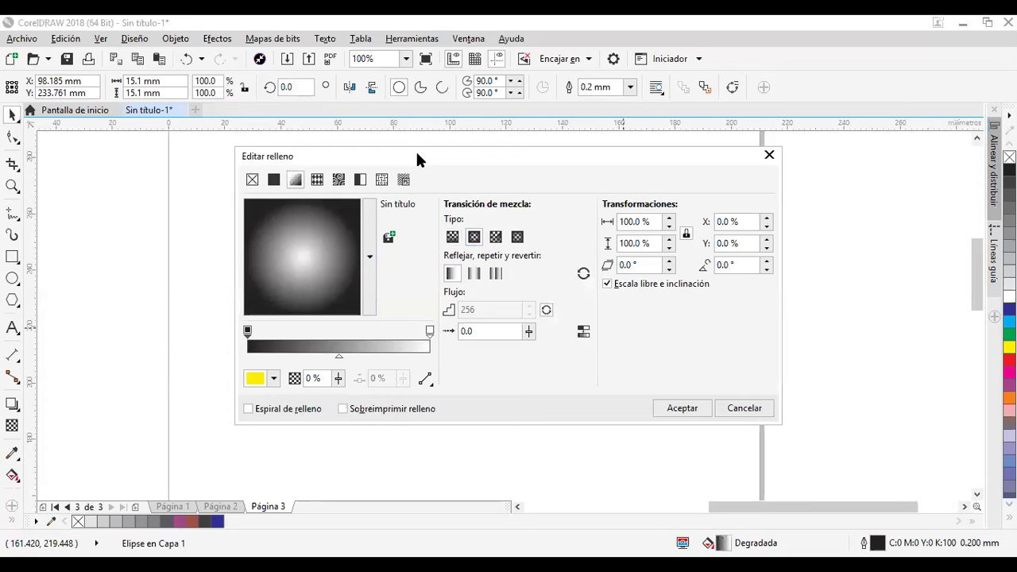
drag(739, 159, 1016, 158)
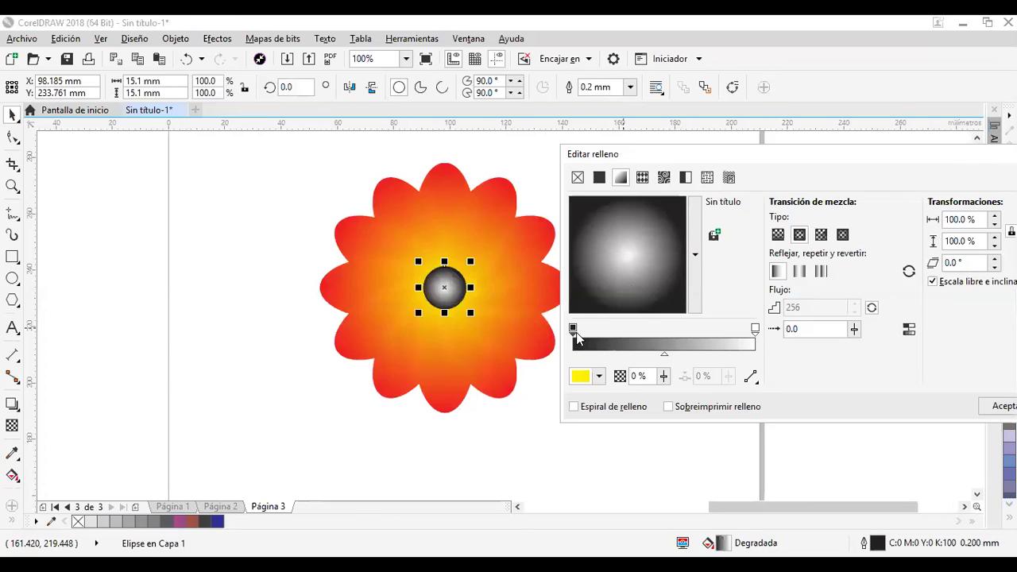
click(601, 377)
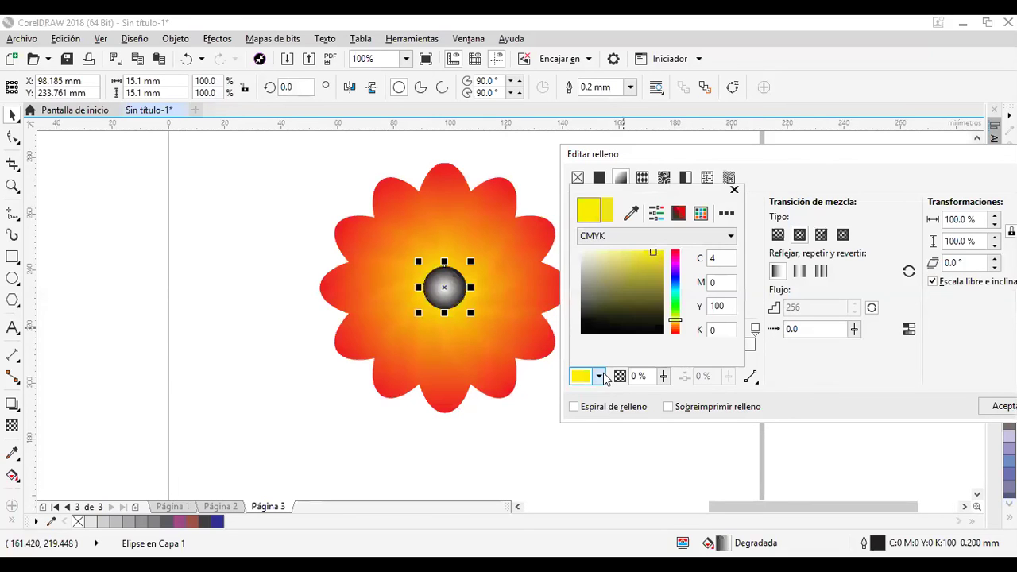
click(675, 304)
click(664, 250)
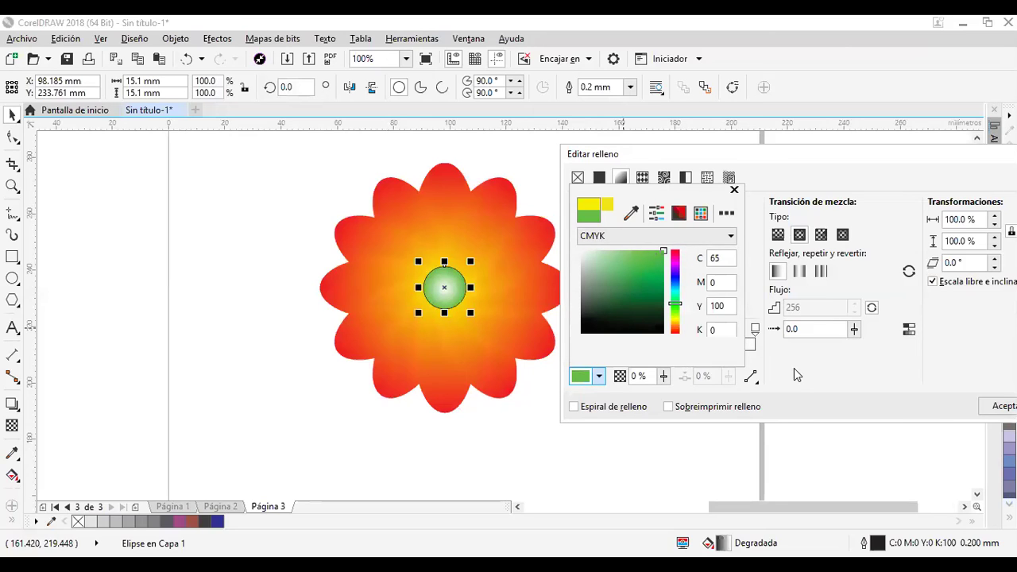
- Darken the circle gradient's outer colour to a deep green
click(754, 328)
click(601, 377)
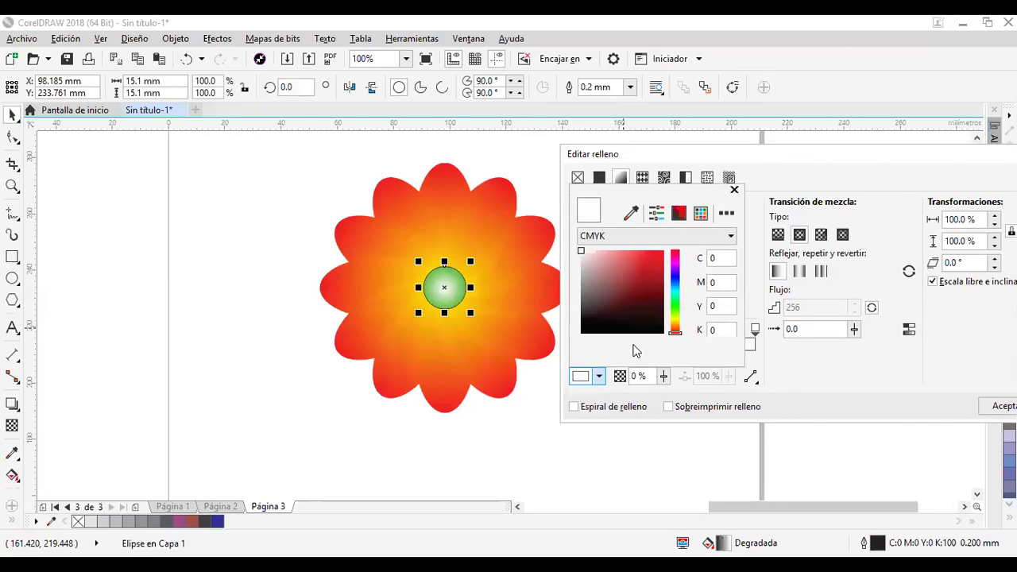
click(755, 331)
click(574, 328)
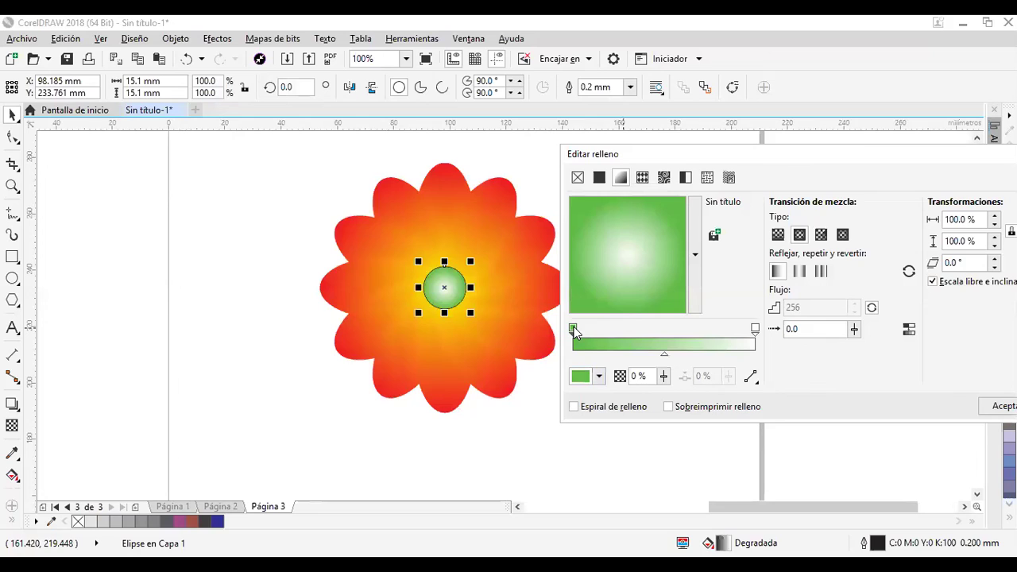
click(600, 376)
mouse_move(666, 318)
mouse_down()
mouse_move(659, 307)
mouse_move(675, 308)
mouse_move(660, 282)
mouse_move(668, 310)
mouse_move(640, 284)
mouse_move(635, 295)
mouse_up()
- Set the circle gradient's inner colour to yellow C13 M0 Y100 K0 and apply the fill
click(756, 329)
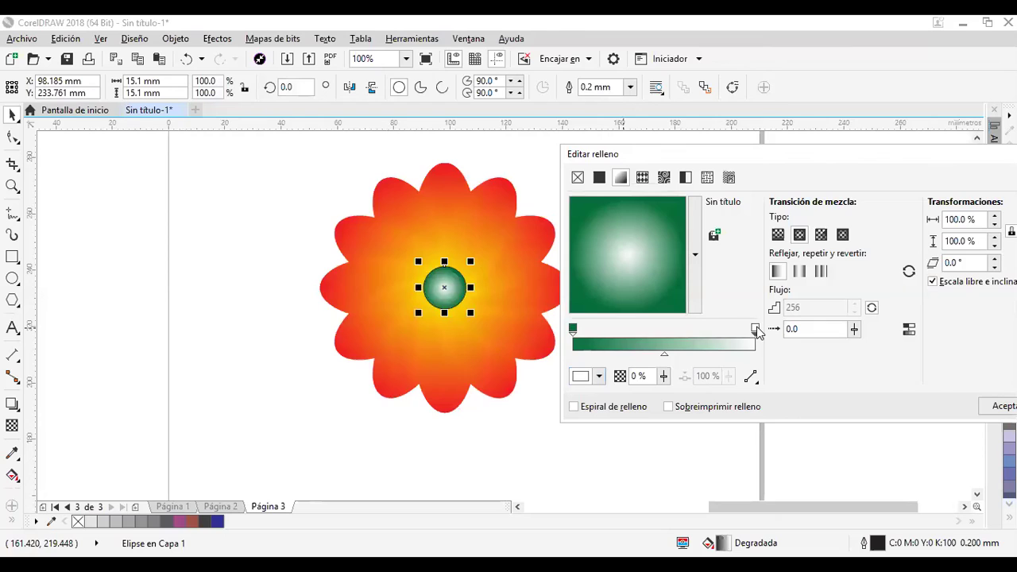
click(600, 376)
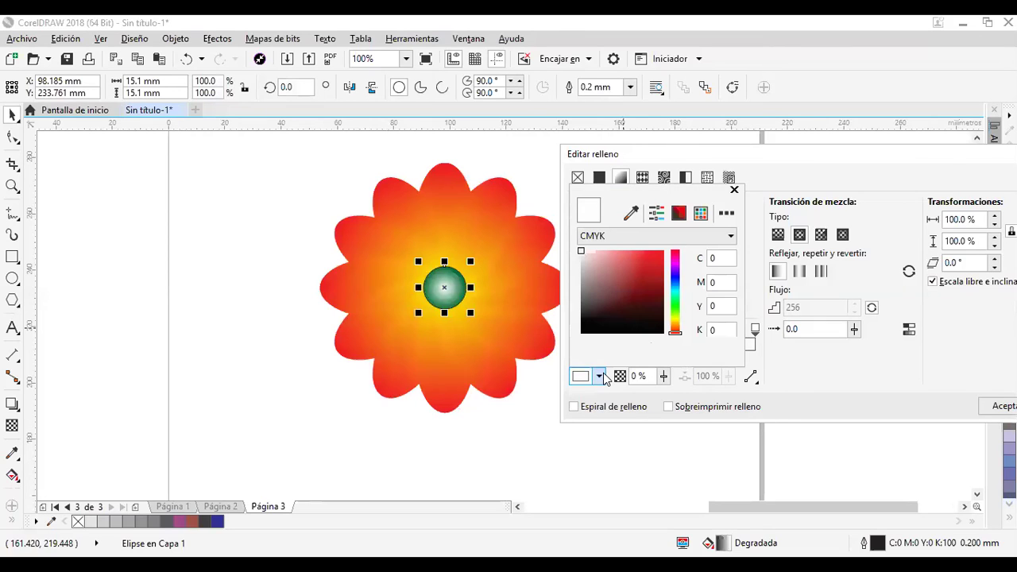
click(675, 318)
click(663, 250)
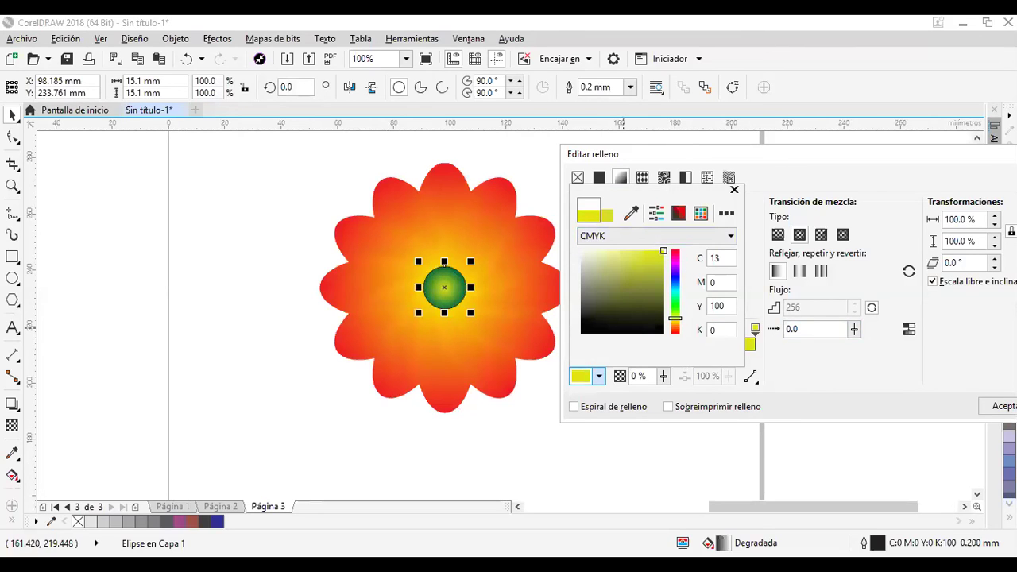
click(983, 406)
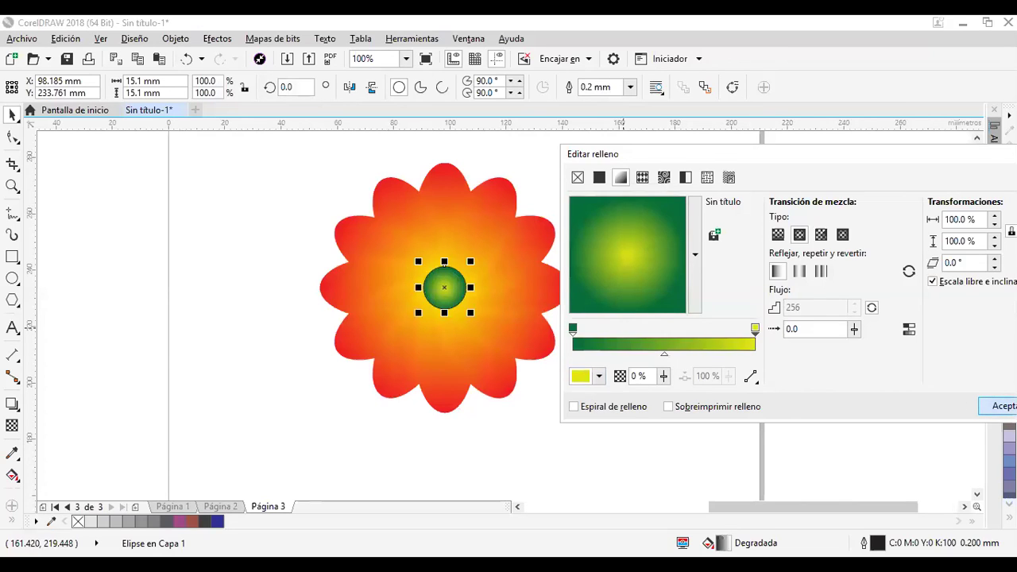
click(444, 292)
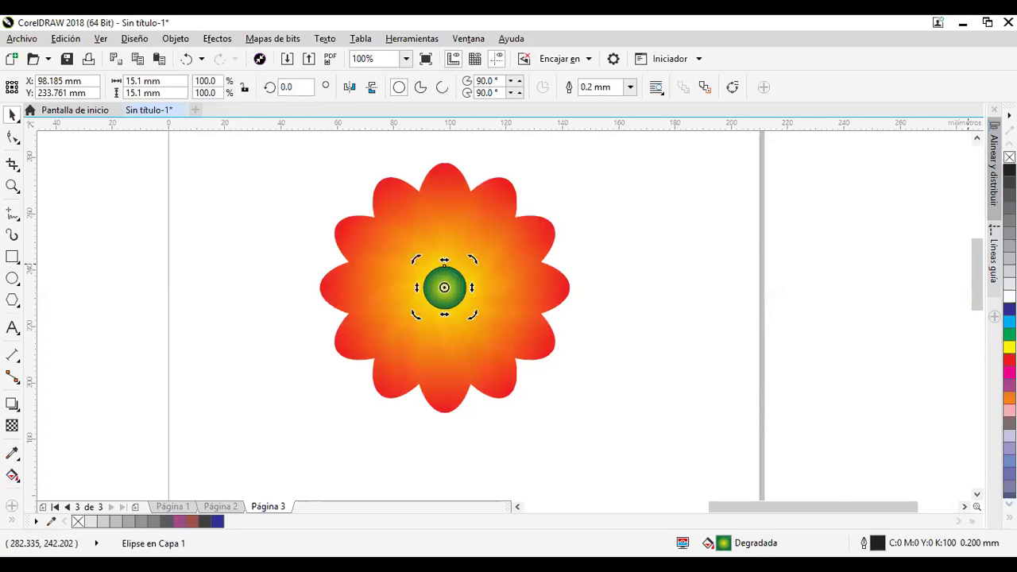
- Select all the petals together with the centre circle and group them
click(658, 300)
scroll(663, 310, down, 1)
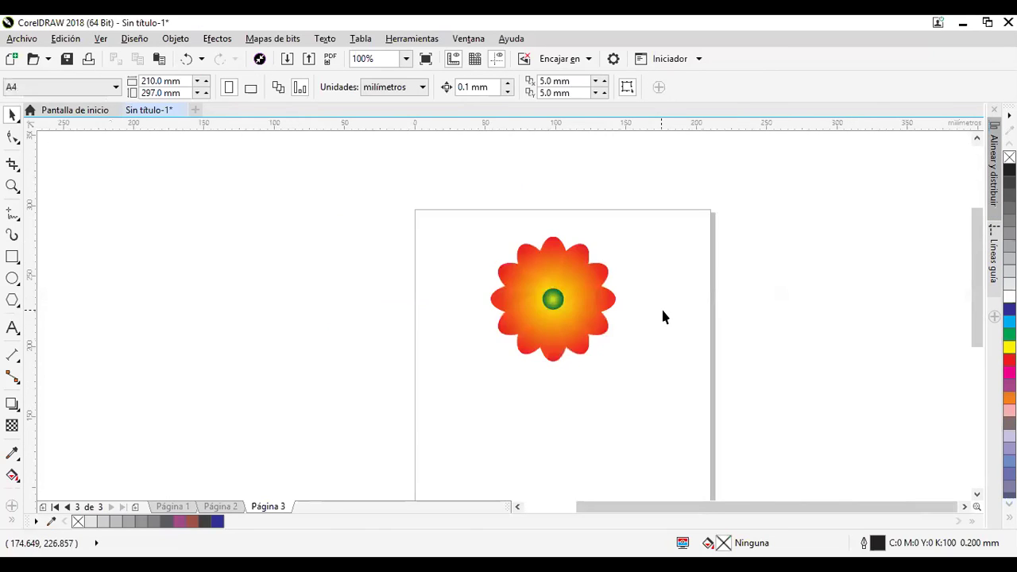
drag(482, 220, 687, 416)
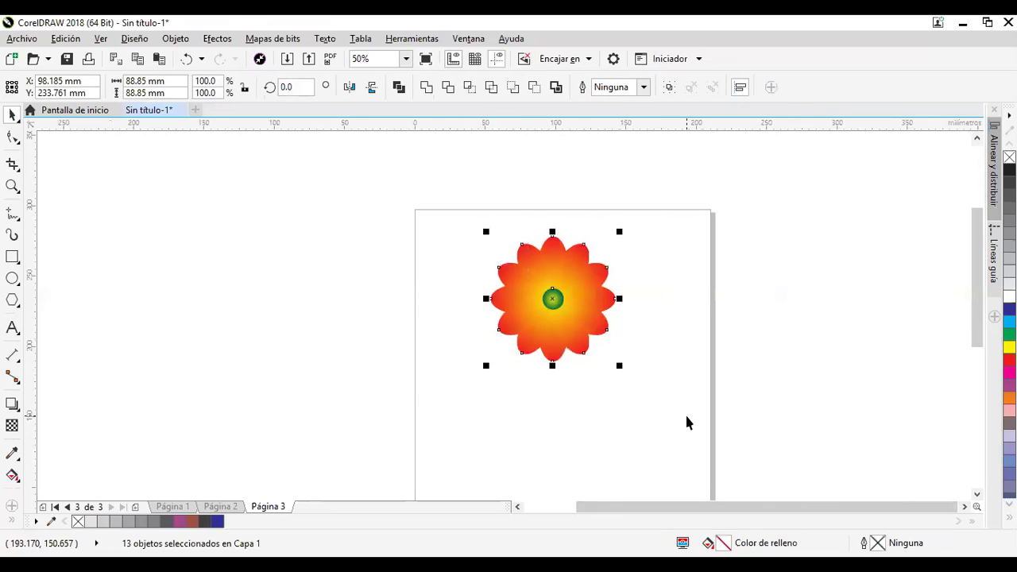
key(ctrl+g)
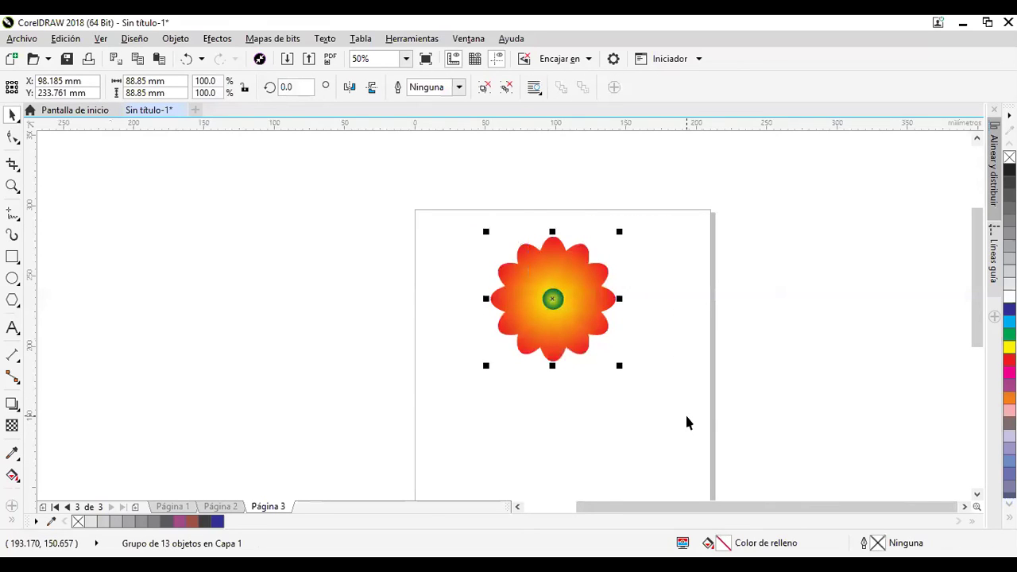
- Draw a wavy freehand stem about 30 × 196 mm from the flower's lower edge to the page bottom, undoing the first attempt
drag(709, 409, 610, 352)
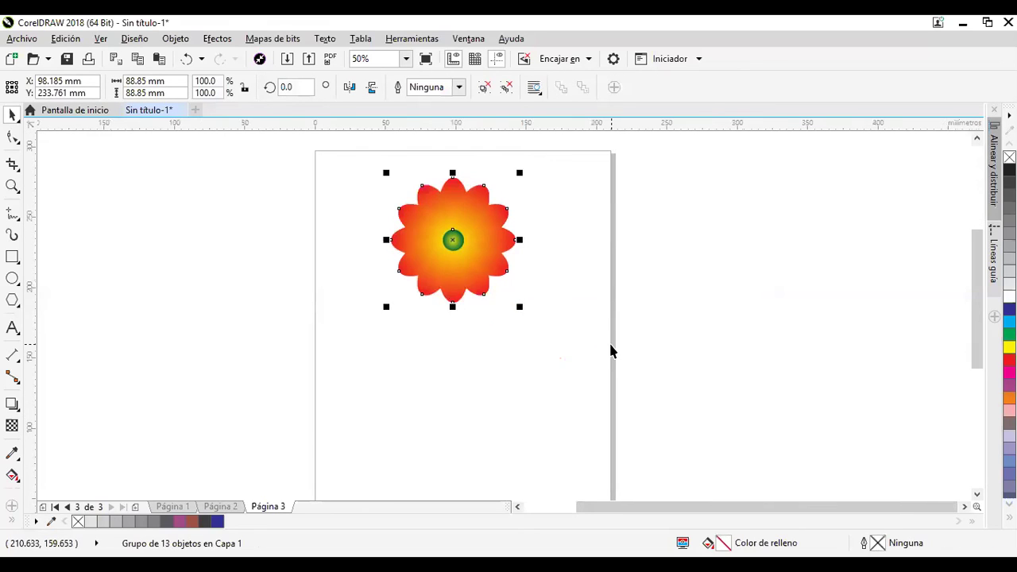
scroll(611, 352, down, 2)
scroll(608, 356, up, 2)
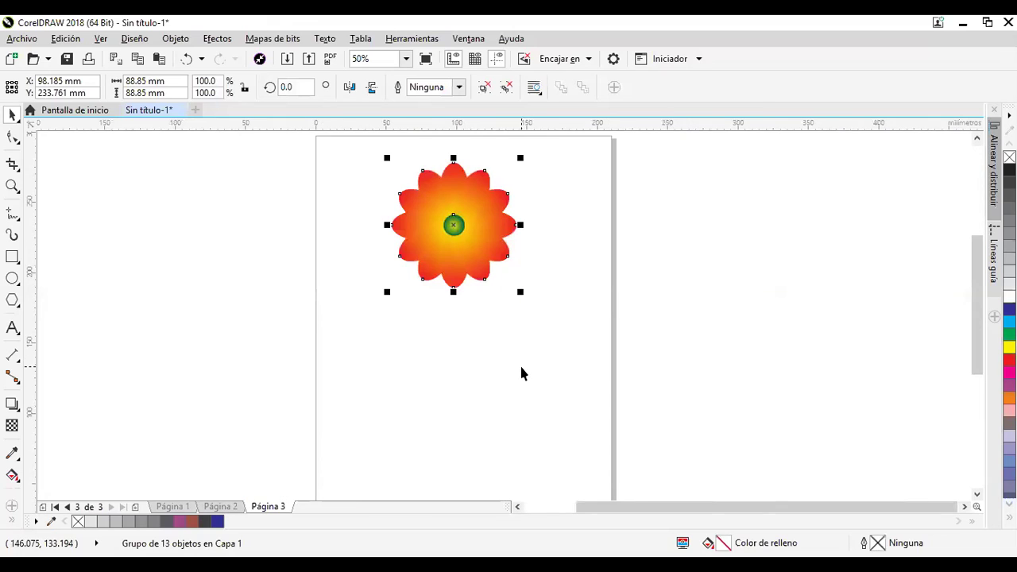
drag(545, 354, 571, 312)
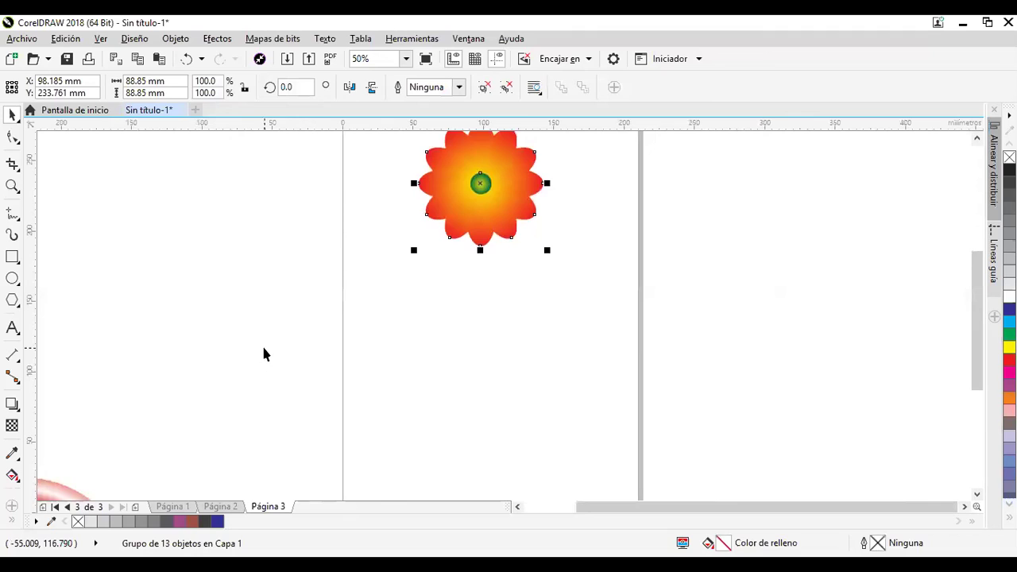
click(13, 220)
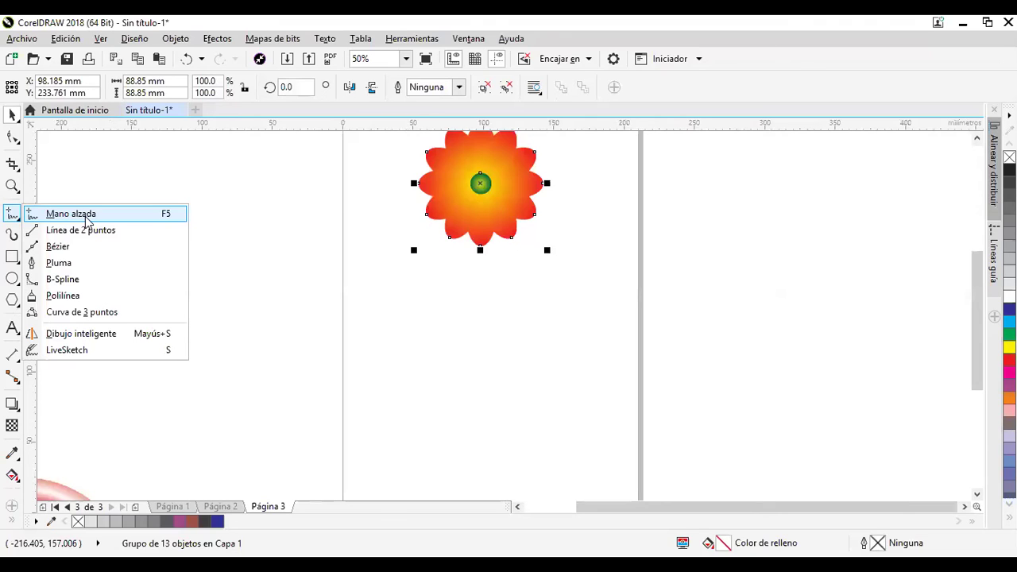
click(85, 214)
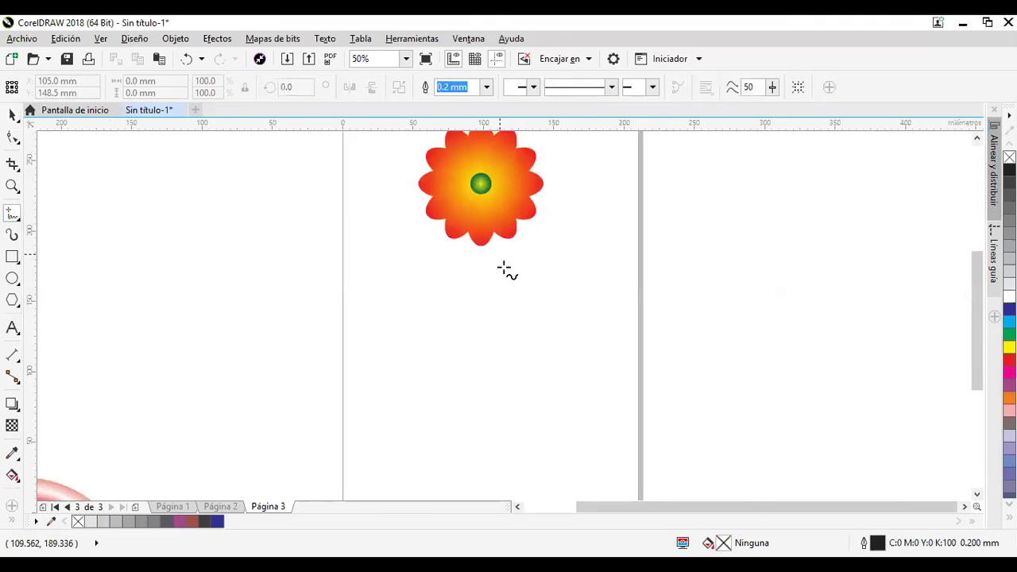
scroll(509, 269, down, 2)
drag(505, 255, 514, 389)
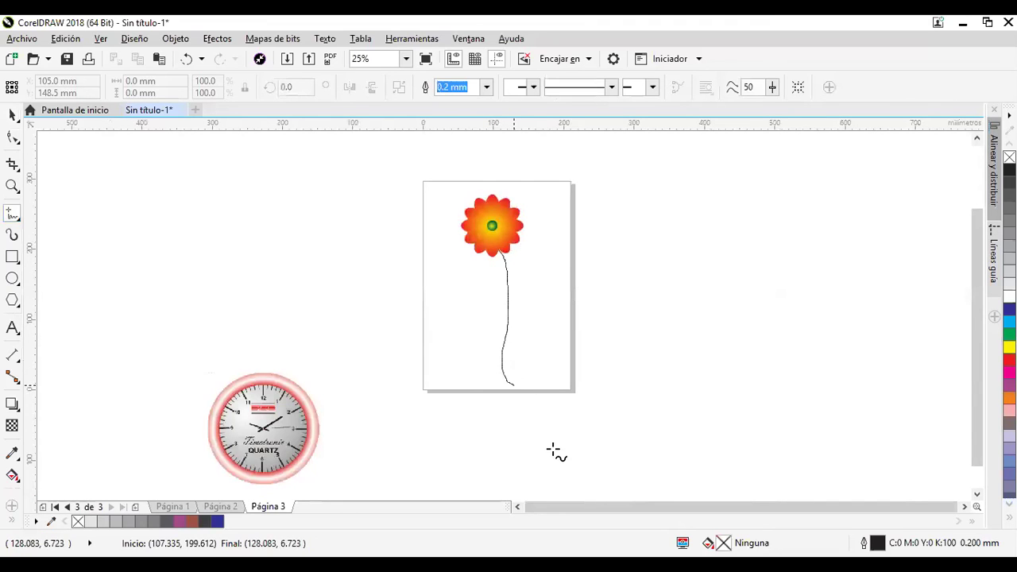
key(ctrl+z)
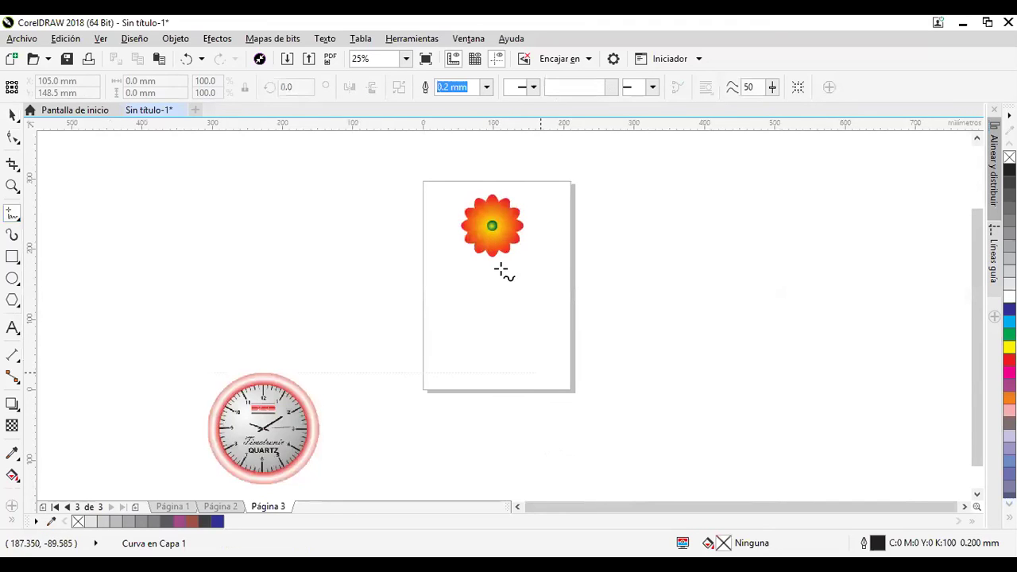
drag(497, 251, 497, 388)
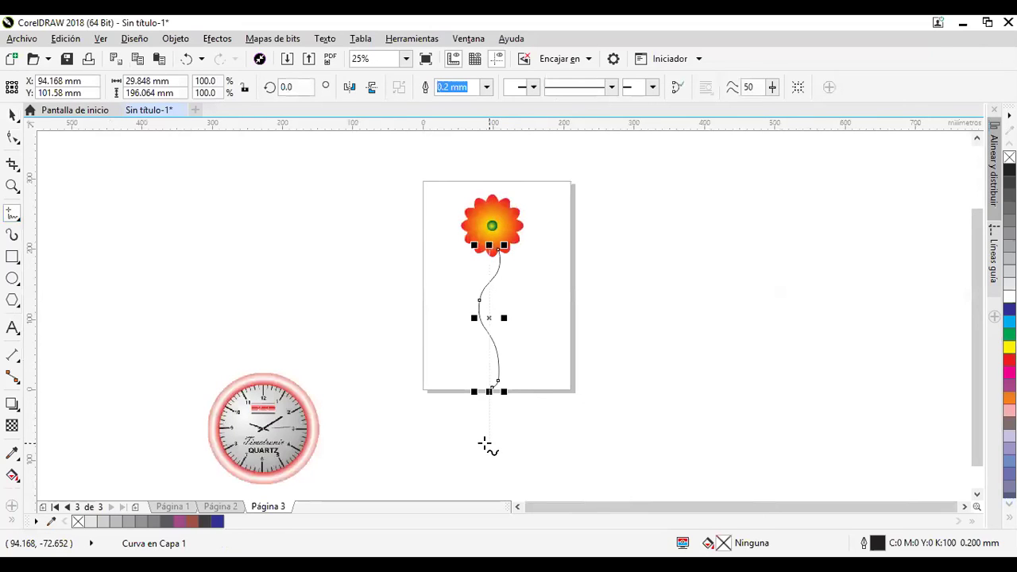
click(12, 115)
click(223, 179)
- Set the stem's outline width to 2.0 mm and its outline colour to green C100 M0 Y100 K0
scroll(570, 279, up, 2)
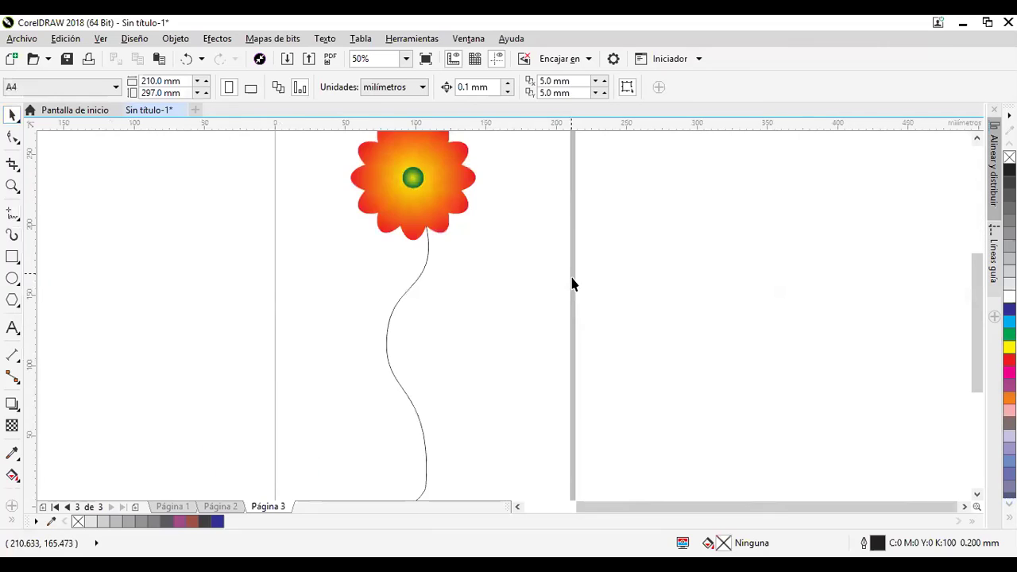
click(421, 268)
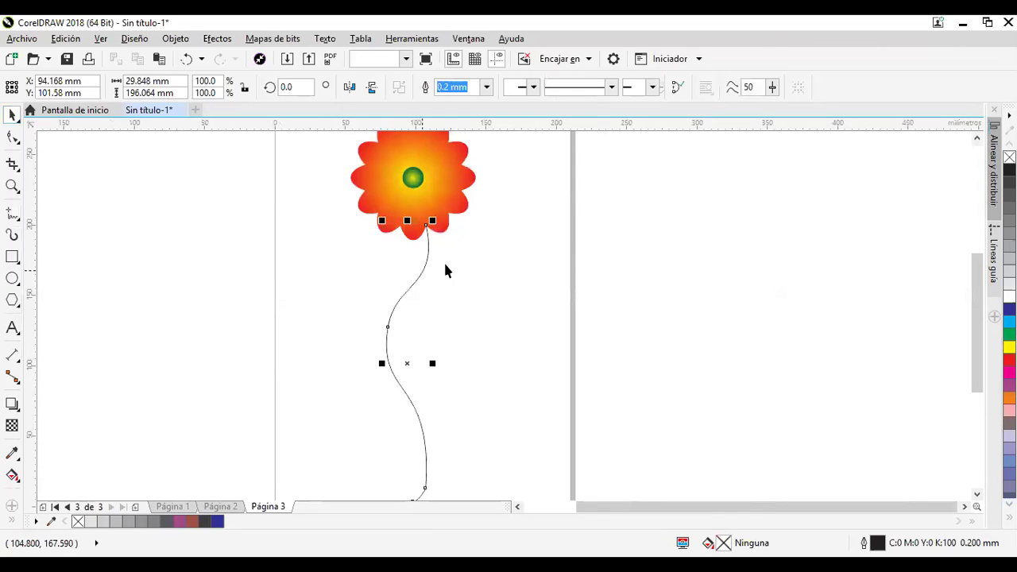
click(487, 86)
click(472, 159)
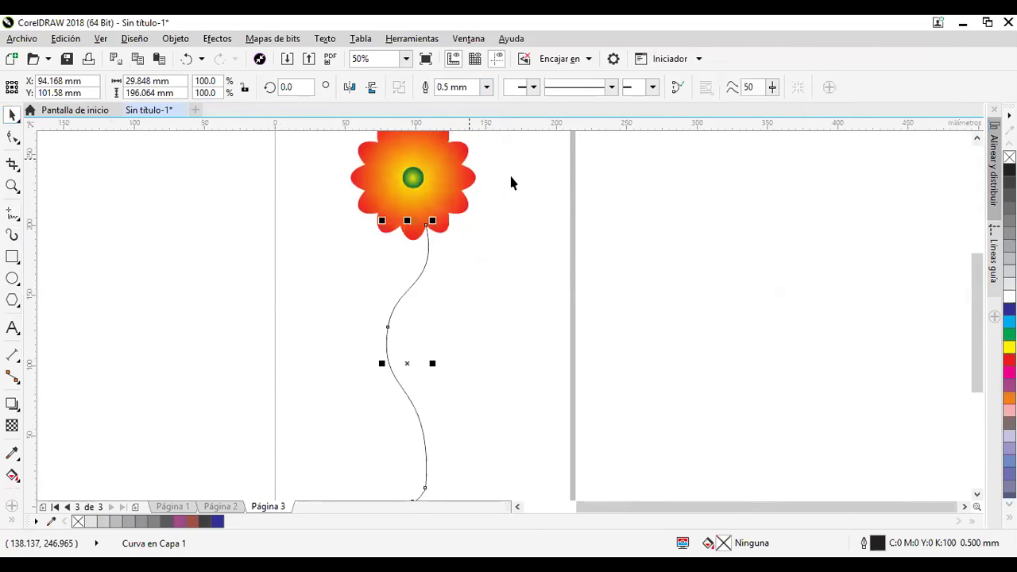
click(486, 87)
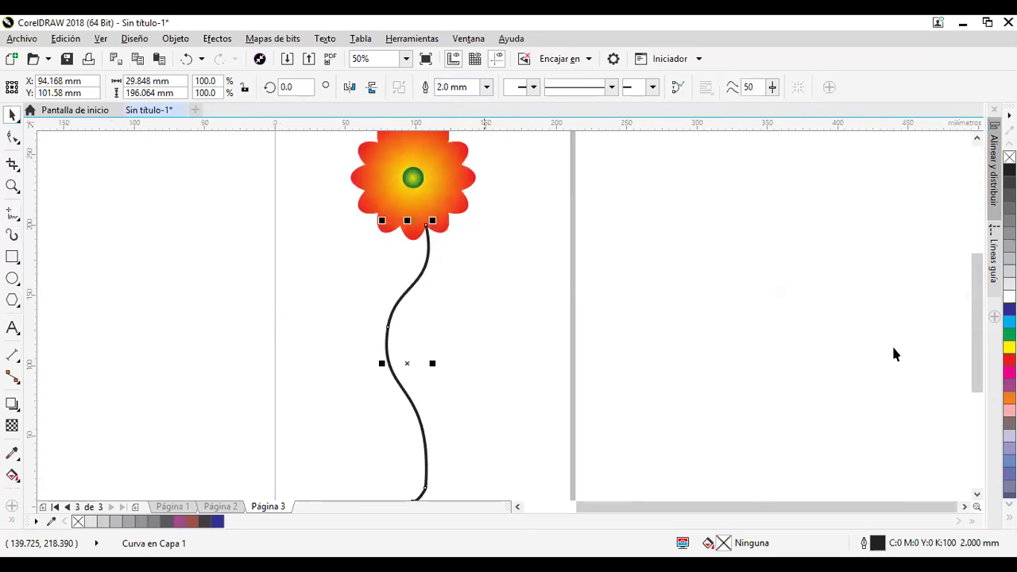
right_click(1009, 334)
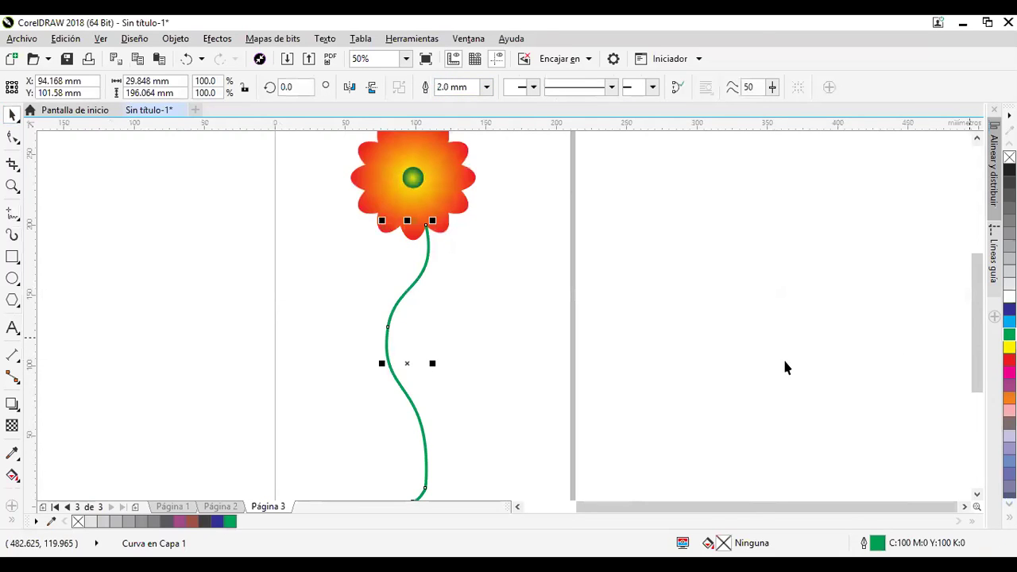
click(728, 357)
- Draw a basic-shape trapezoid about 47 × 49 mm over the stem's lower end, with its base on the page's bottom edge
scroll(728, 358, down, 1)
drag(636, 447, 597, 402)
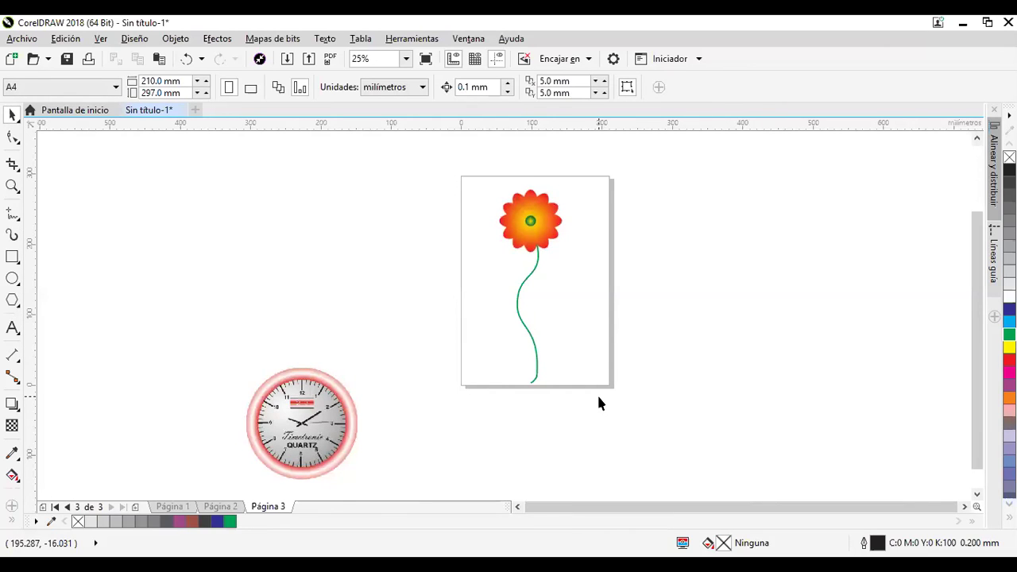
click(15, 305)
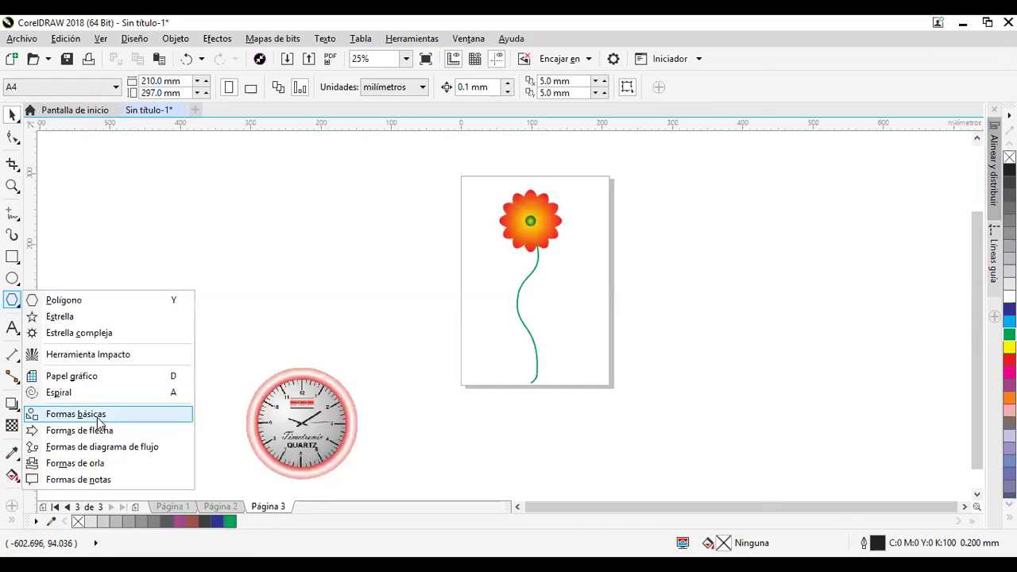
click(99, 422)
click(399, 89)
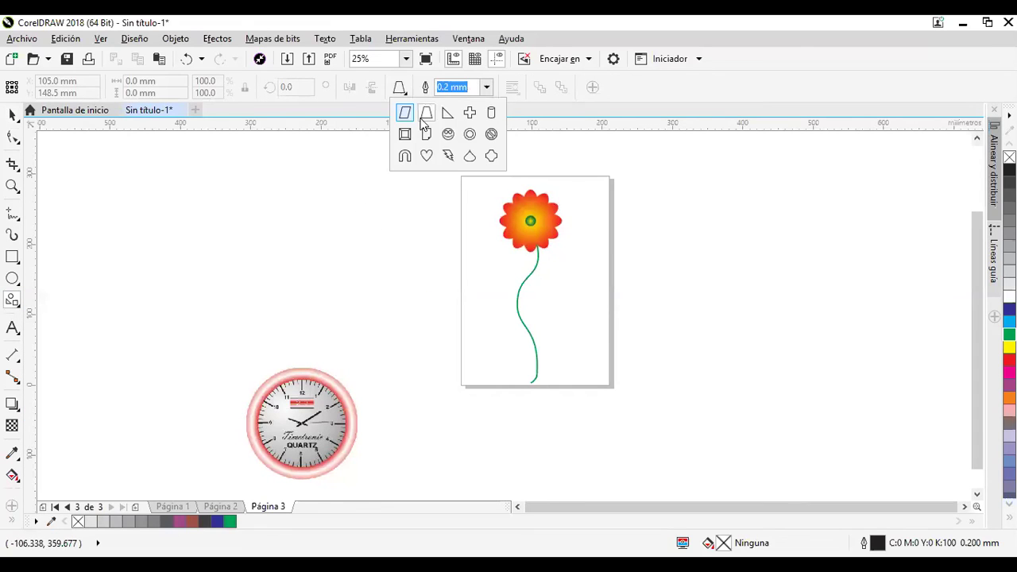
click(426, 114)
scroll(547, 384, up, 1)
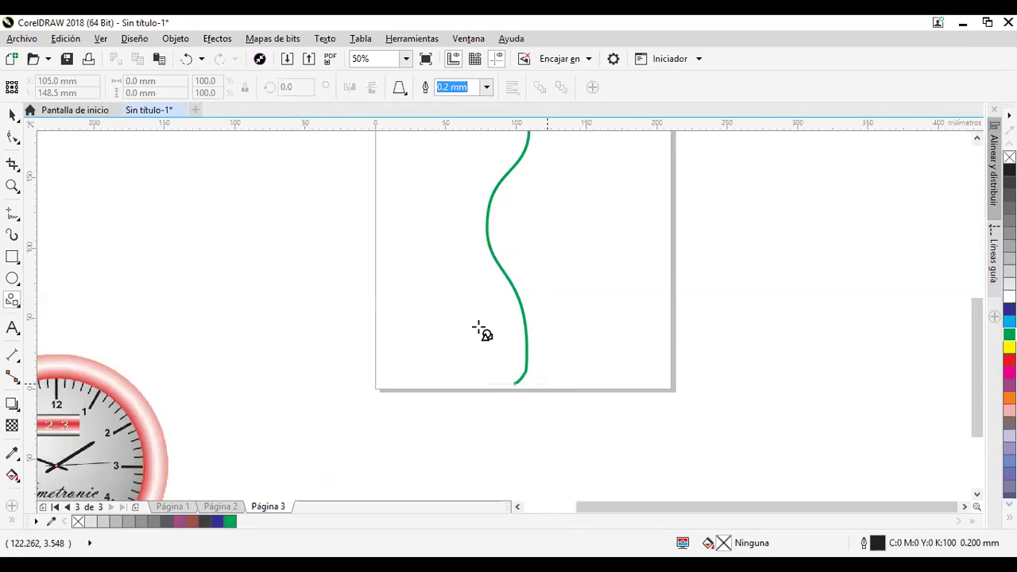
scroll(479, 329, up, 1)
drag(427, 260, 563, 404)
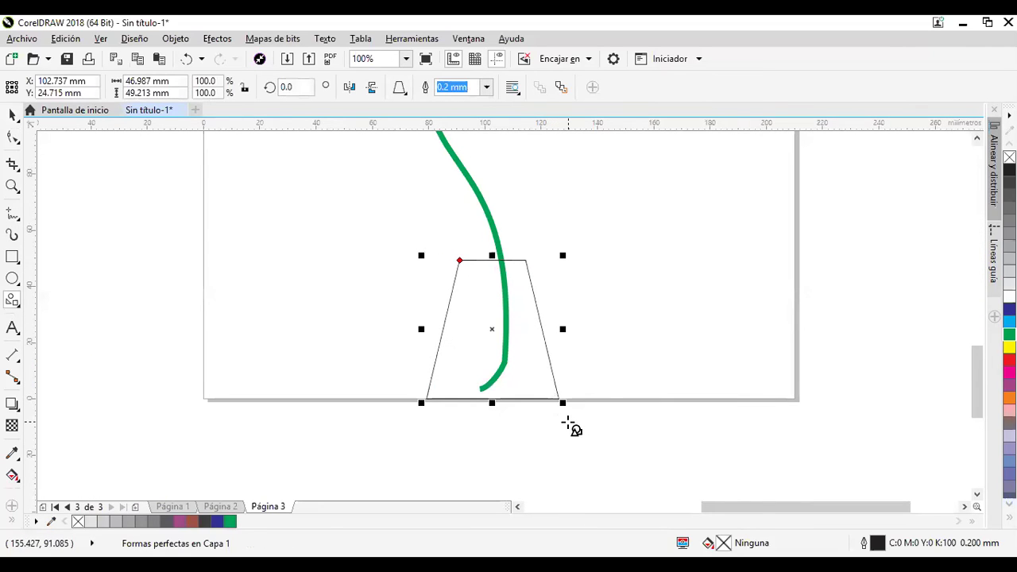
- Flip the trapezoid vertically and give it a linear gradient fill starting with dark brown C38 M87 Y96 K59
click(370, 89)
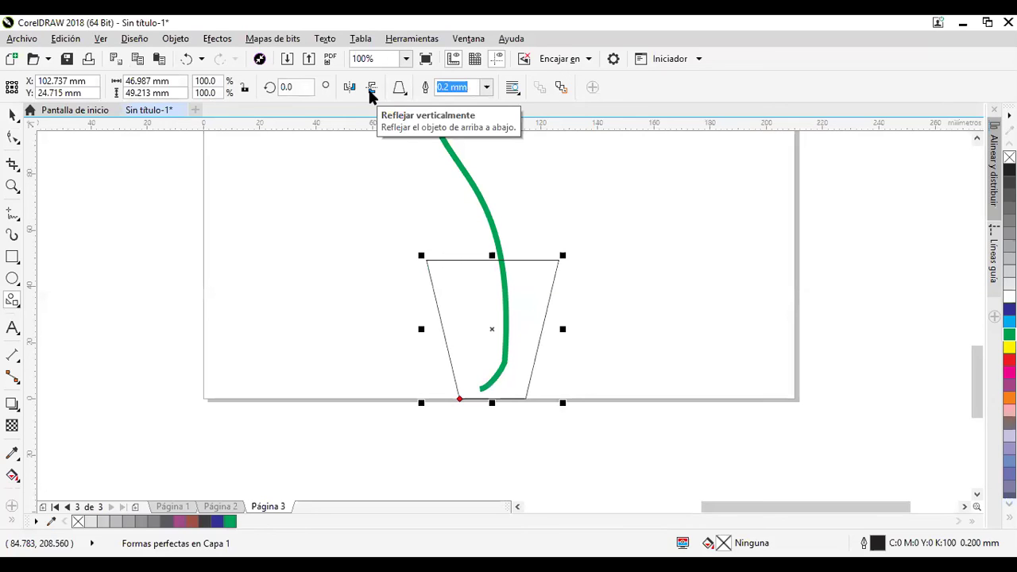
key(F11)
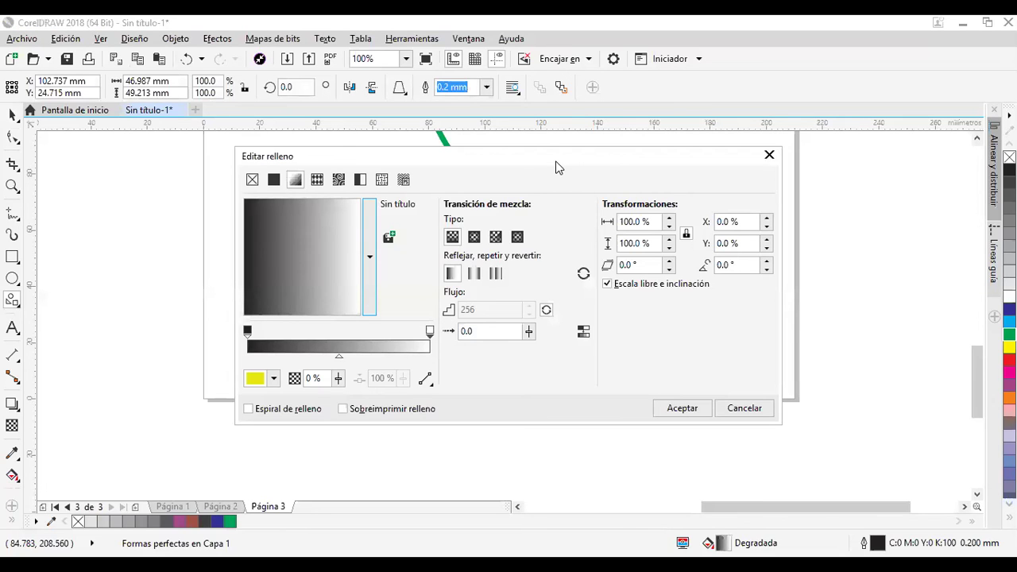
drag(556, 166, 897, 149)
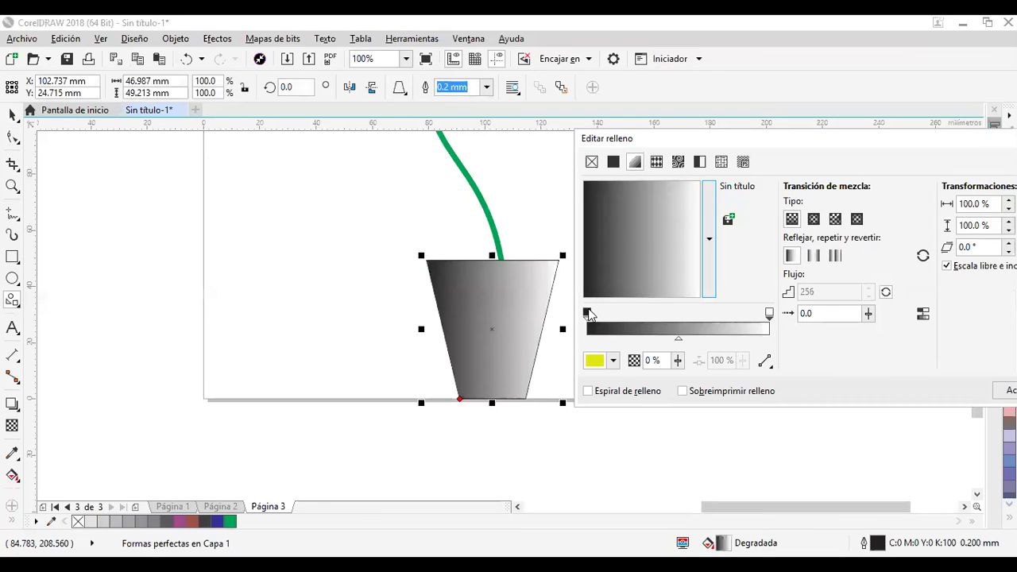
click(613, 361)
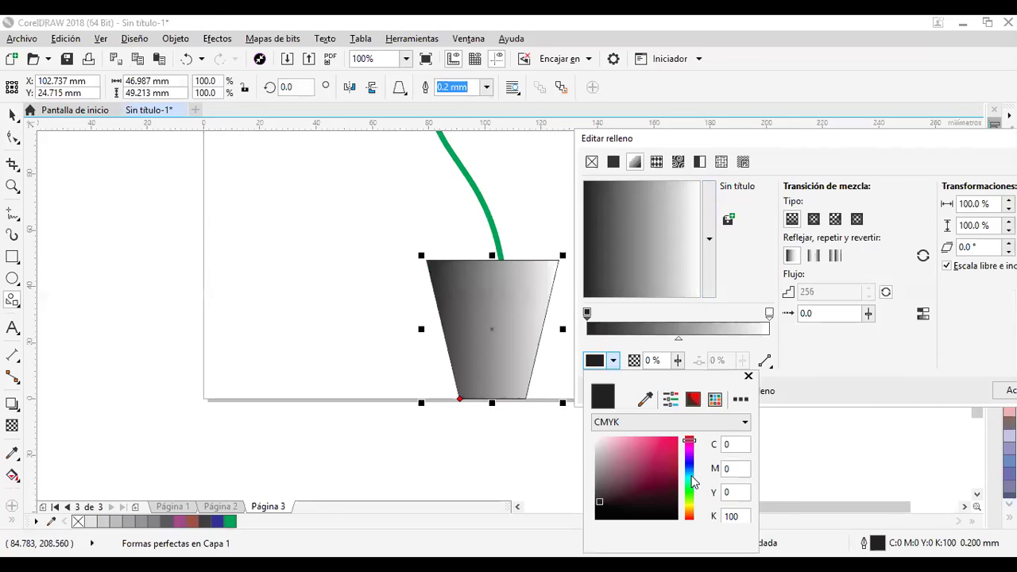
click(691, 481)
mouse_move(669, 497)
mouse_down()
mouse_move(689, 475)
mouse_move(690, 515)
mouse_move(672, 478)
mouse_move(650, 487)
mouse_move(664, 485)
mouse_up()
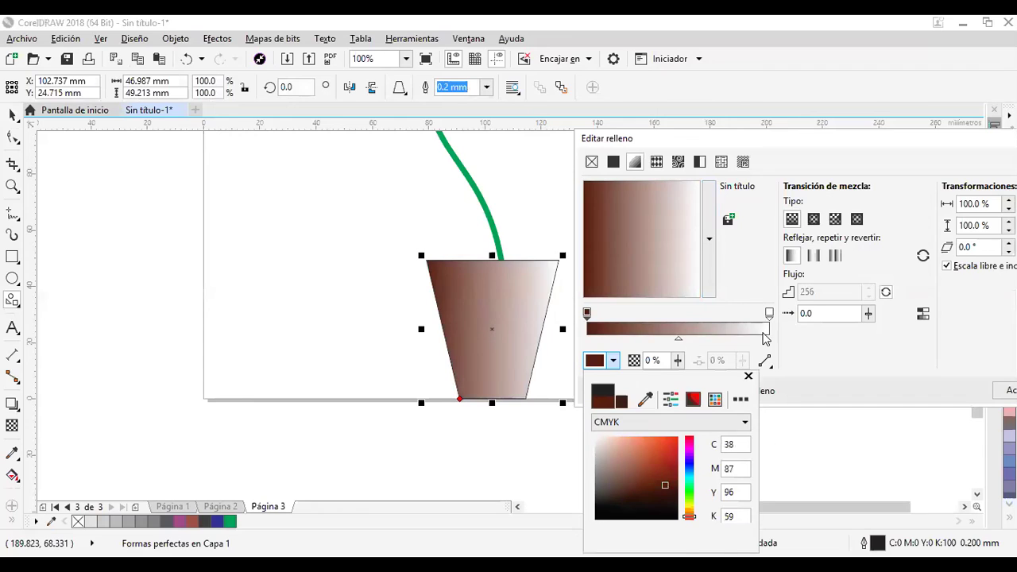
- Set the pot gradient's end colour to orange-brown C18 M63 Y100 K5 and apply the fill
click(769, 314)
click(613, 361)
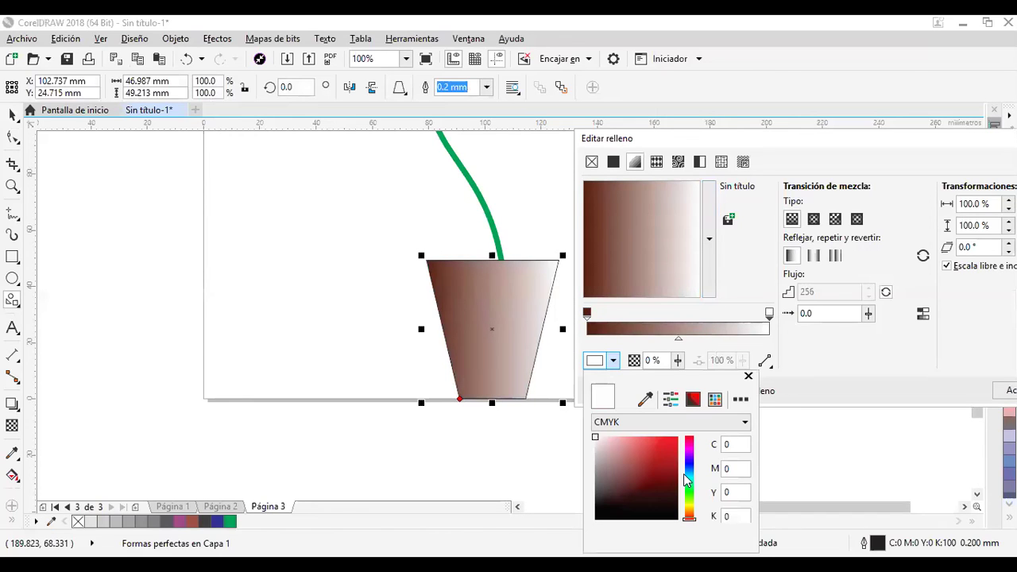
click(689, 508)
mouse_move(677, 482)
mouse_down()
mouse_move(685, 482)
mouse_move(670, 484)
mouse_move(670, 460)
mouse_up()
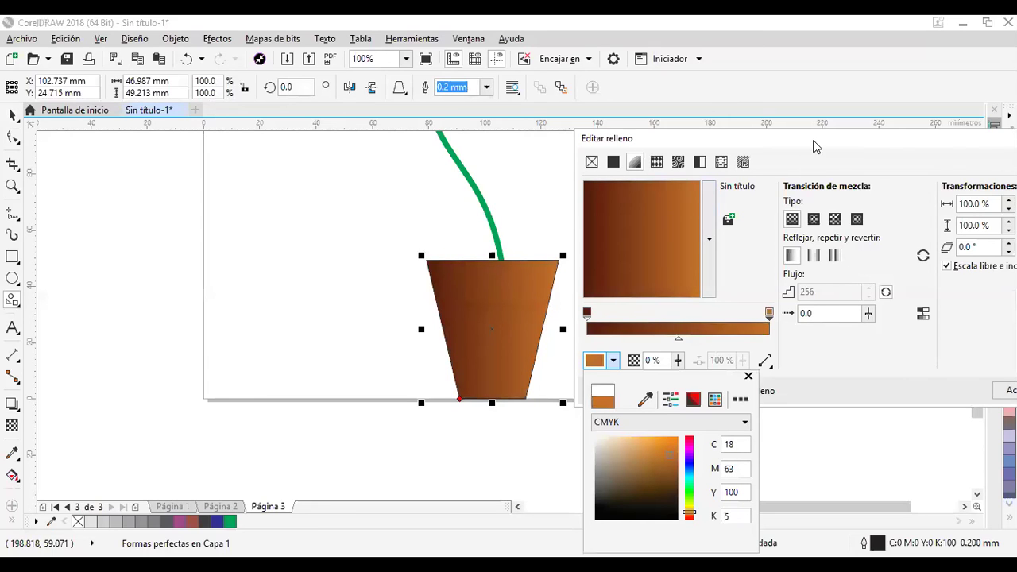
drag(754, 142, 616, 149)
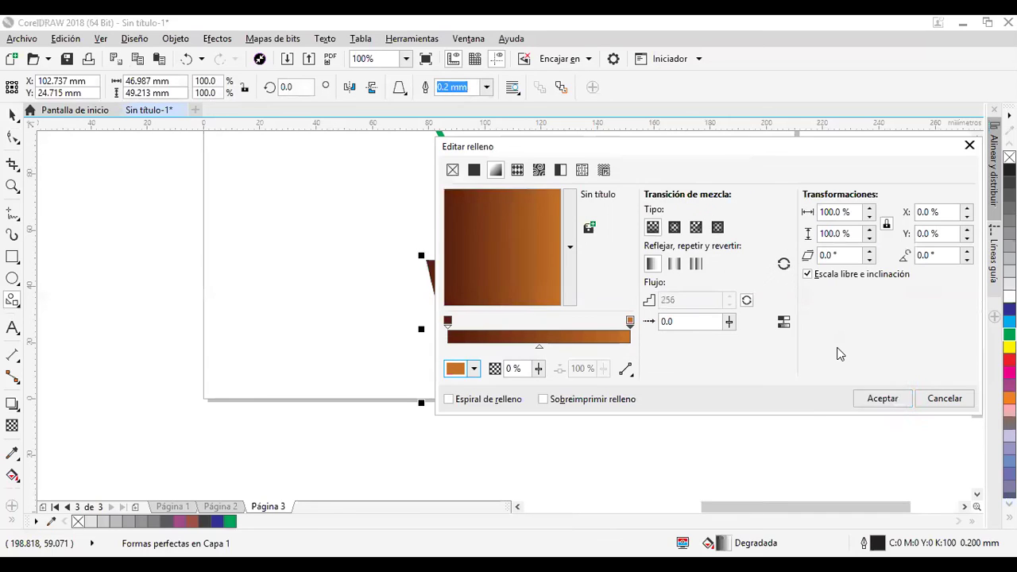
click(886, 405)
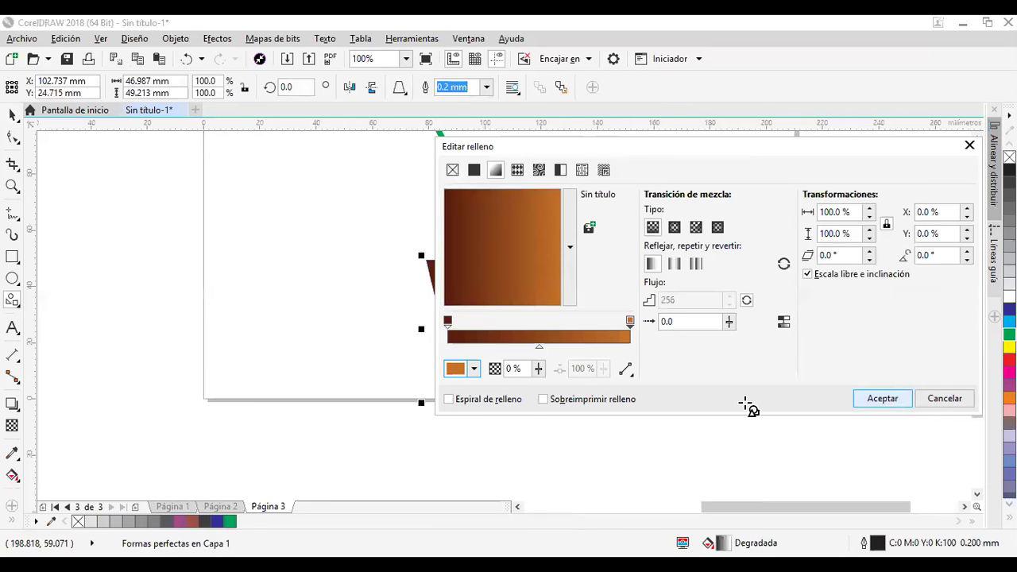
- Tilt the pot's gradient with Interactive Fill, from its left side up to a light end just beyond the right side
click(12, 115)
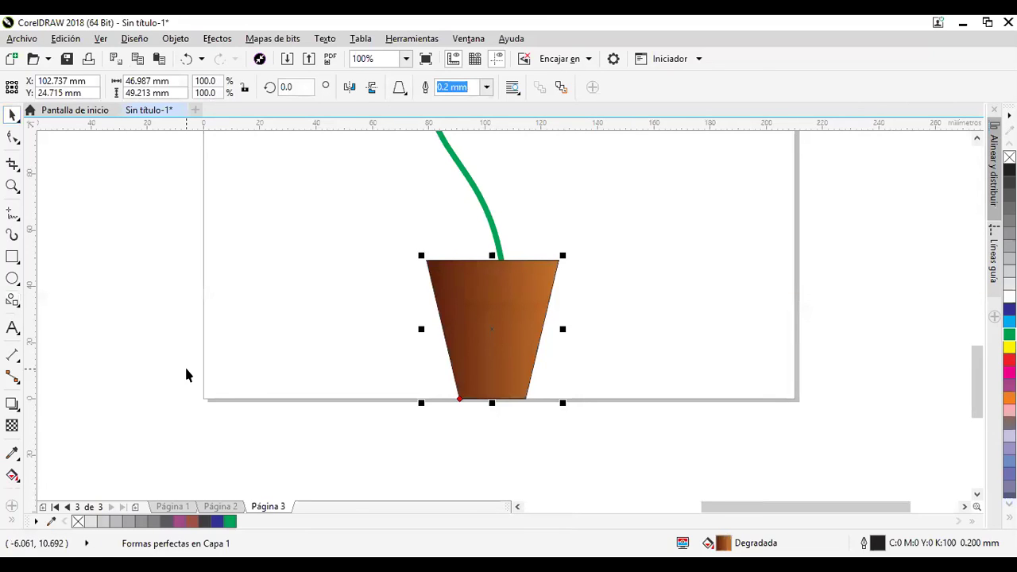
click(13, 476)
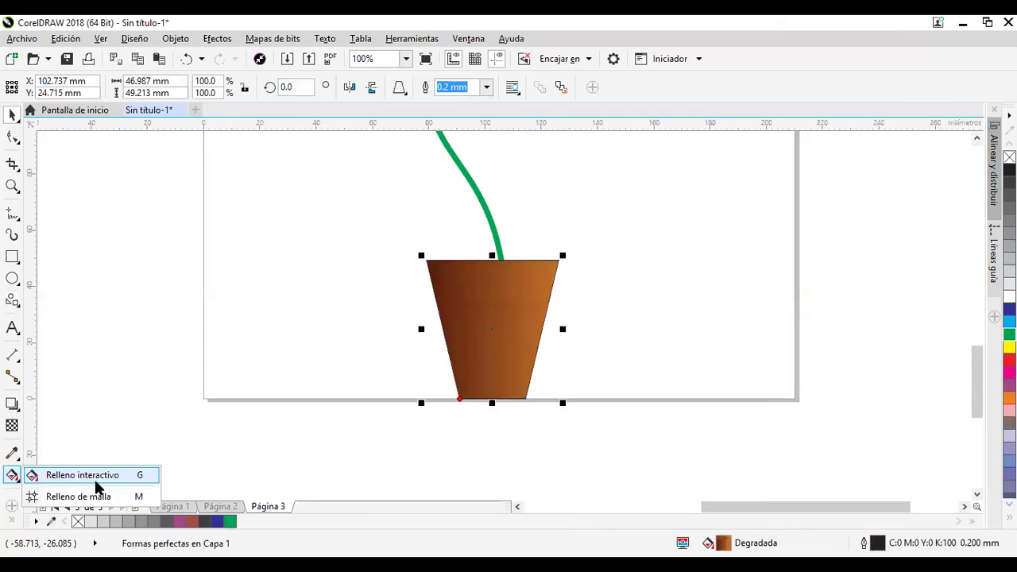
click(96, 481)
drag(426, 462, 443, 466)
drag(557, 329, 552, 305)
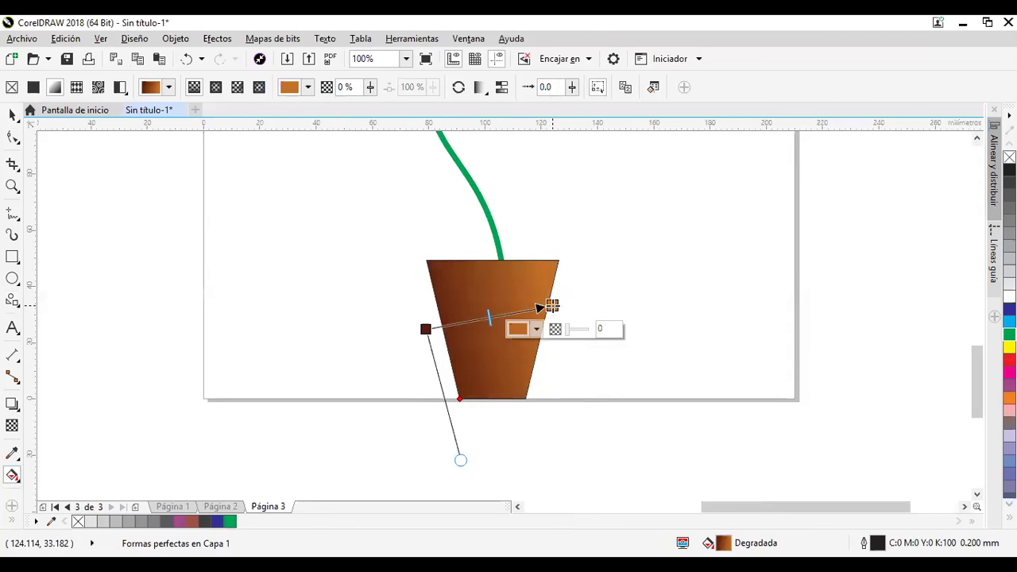
drag(425, 326, 443, 329)
drag(552, 306, 571, 288)
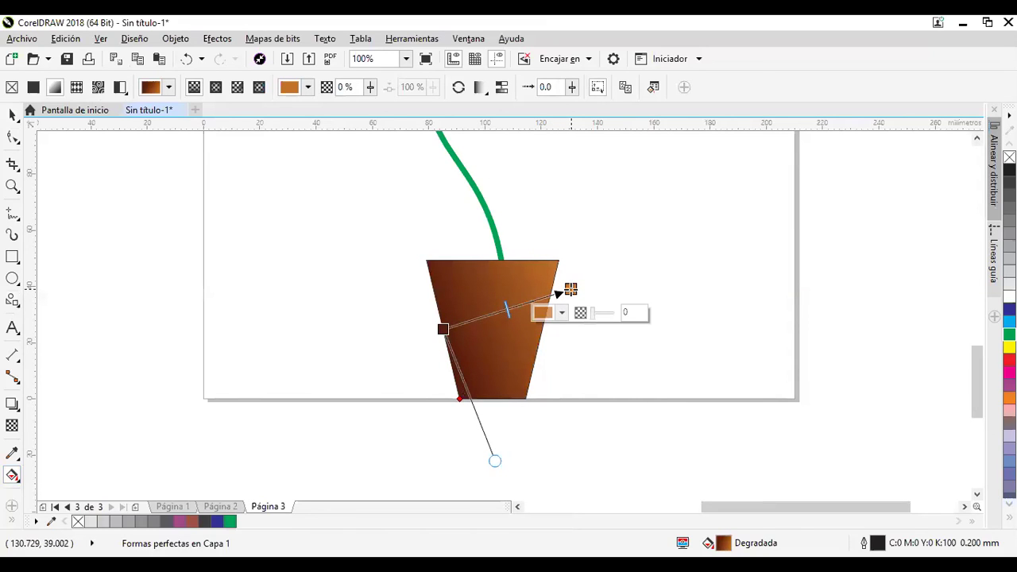
- Shift the gradient's dark end slightly inside the pot and its light end a little further out, and deselect the pot
click(12, 475)
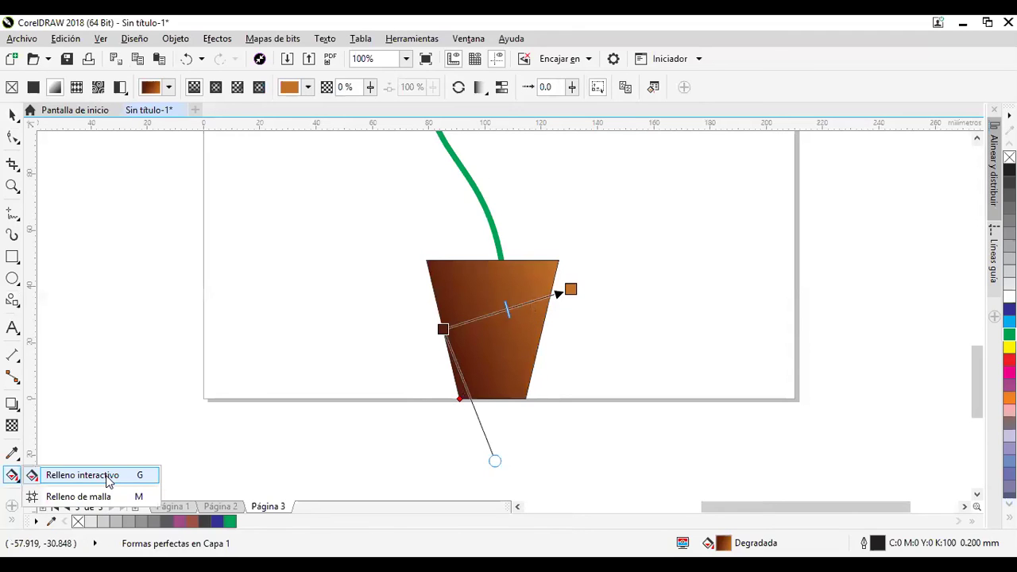
click(105, 475)
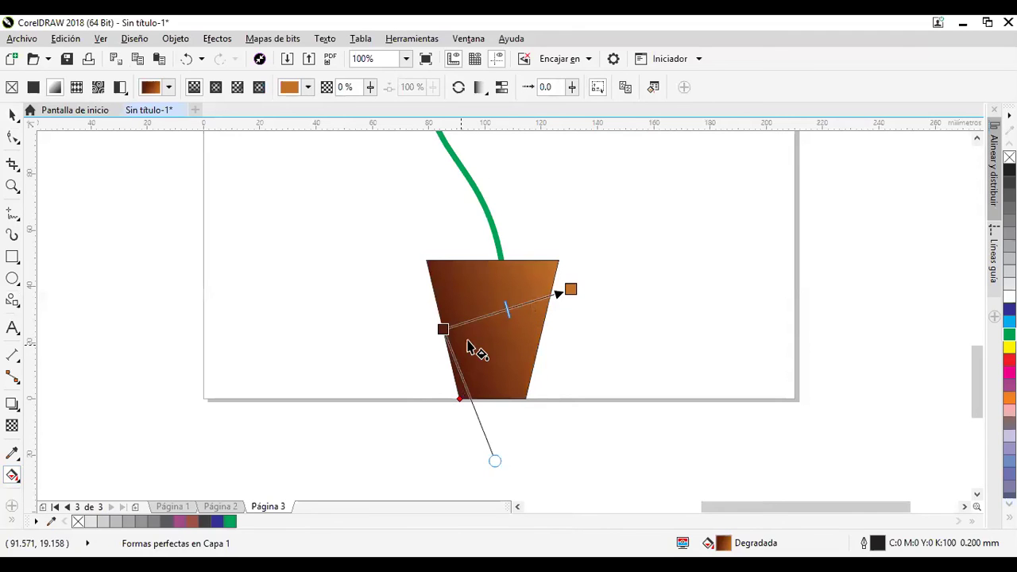
drag(444, 329, 457, 340)
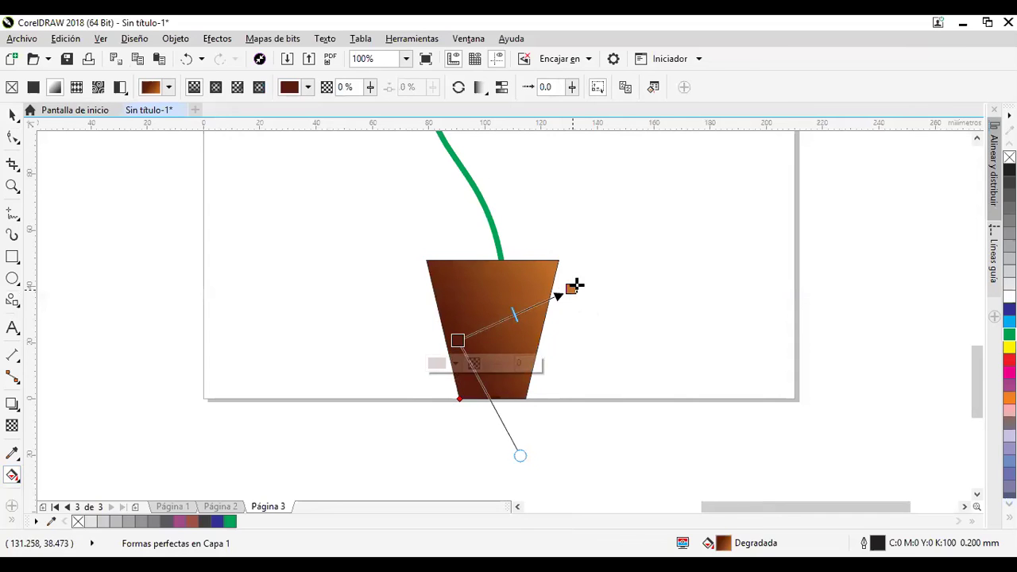
drag(570, 289, 577, 284)
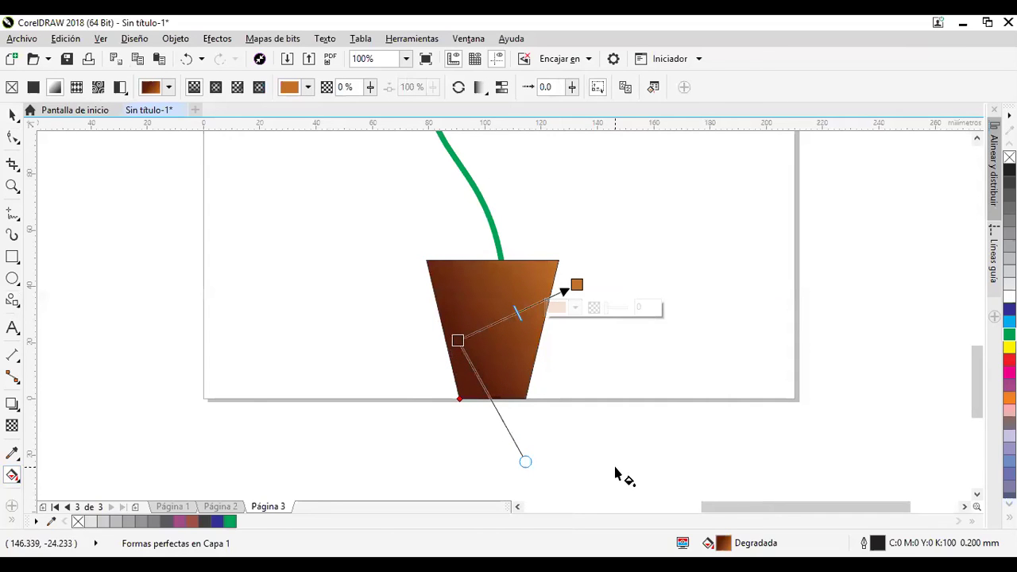
click(13, 116)
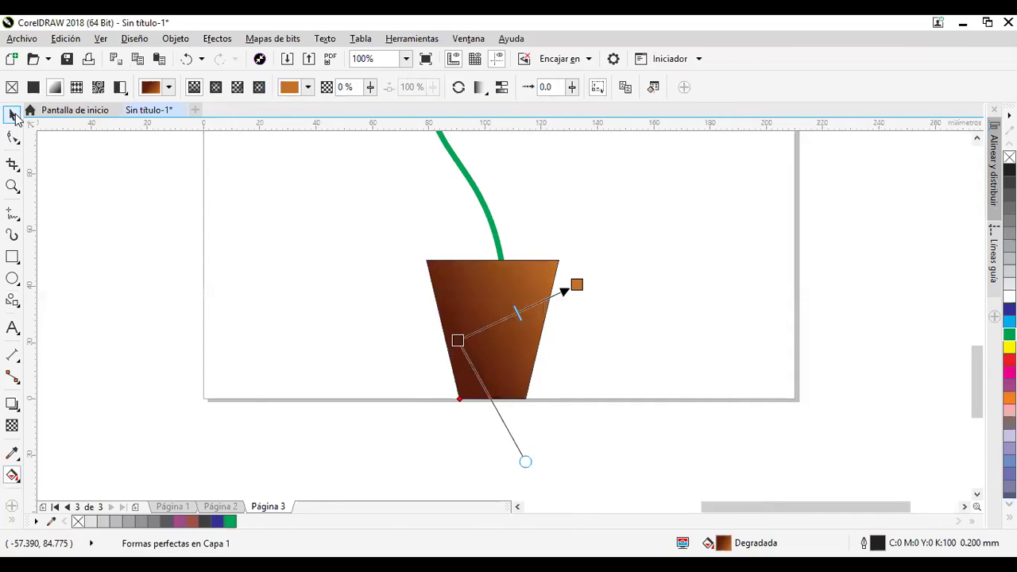
click(352, 254)
- Move the clock picture up and closer to the page's left edge
scroll(613, 193, down, 1)
scroll(617, 337, up, 2)
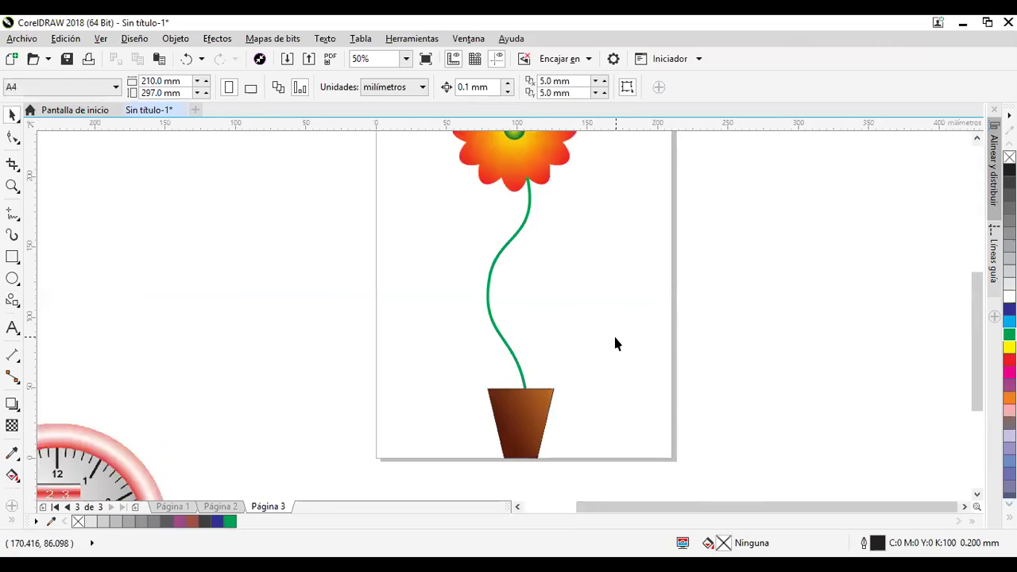
scroll(623, 315, down, 1)
drag(629, 324, 597, 326)
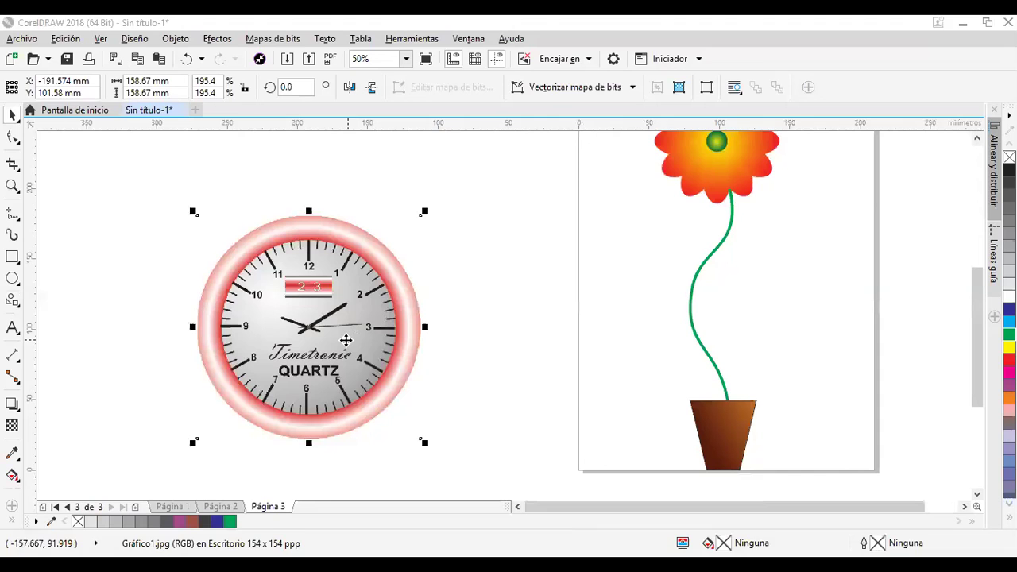
click(332, 312)
scroll(332, 312, up, 1)
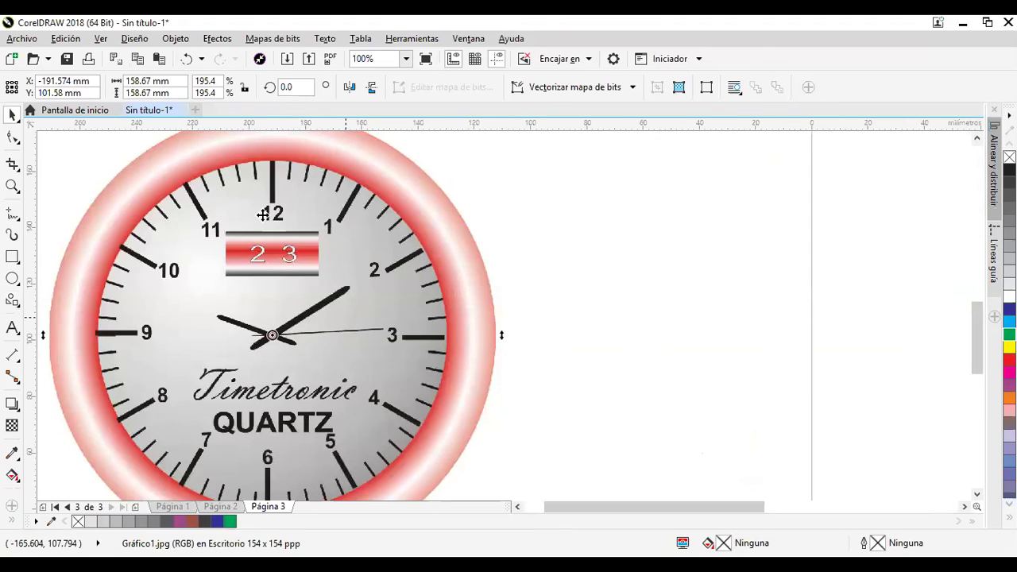
scroll(587, 290, down, 1)
drag(694, 262, 375, 303)
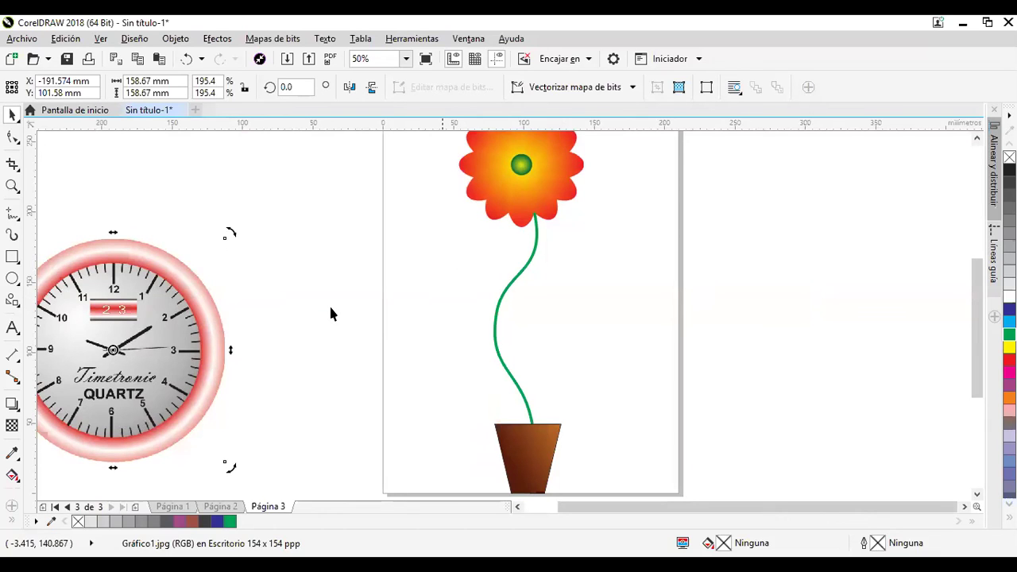
drag(166, 306, 251, 248)
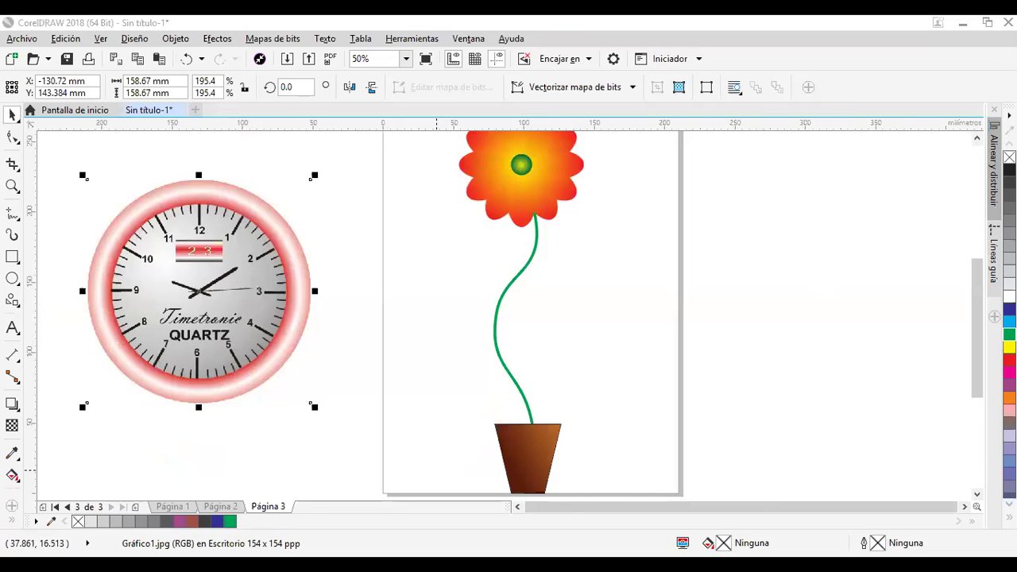
- Review the rosettes on page 2, the room on page 1 and the potted flower on page 3
key(Page_Up)
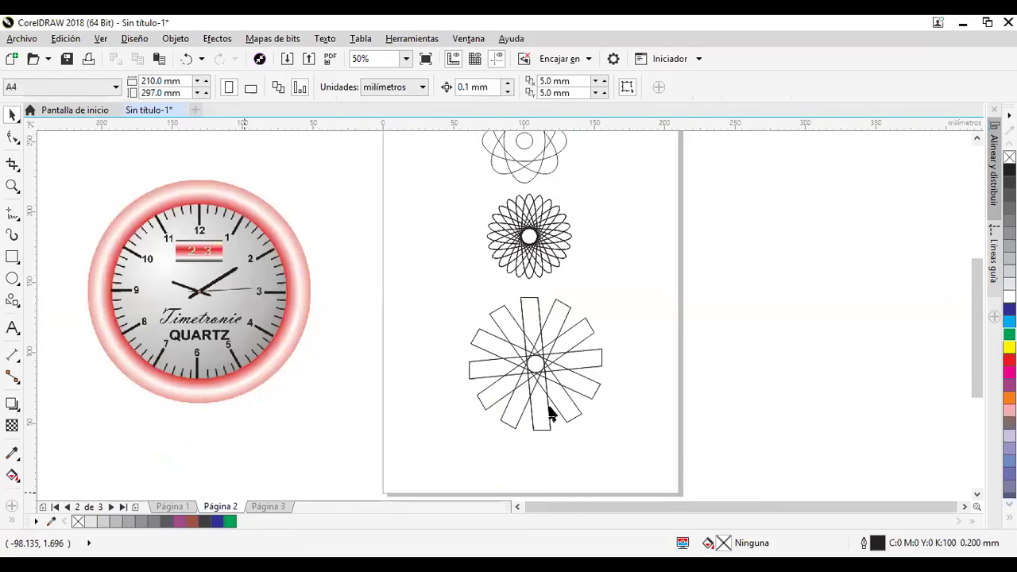
key(Page_Up)
drag(485, 441, 400, 465)
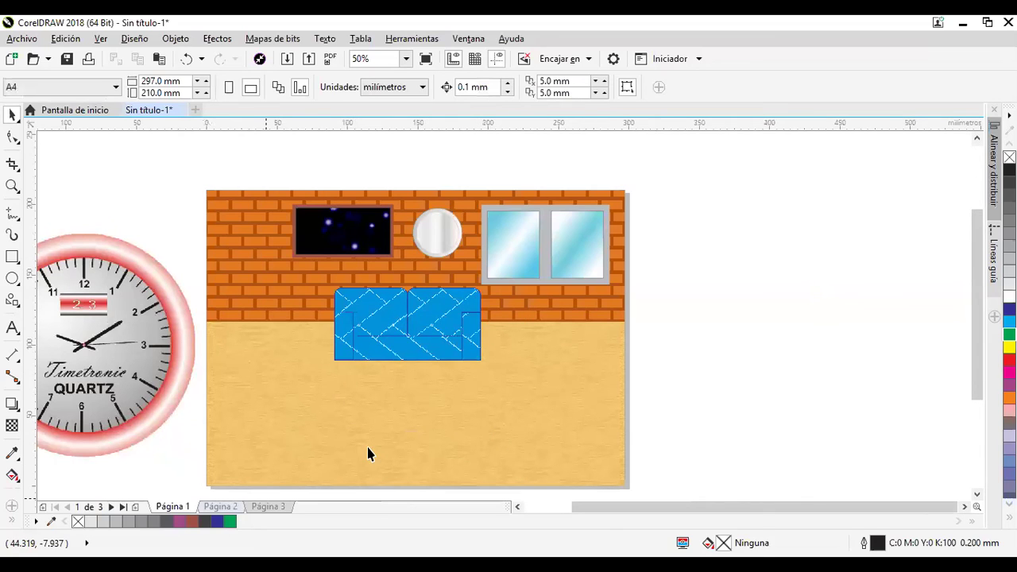
key(Page_Down)
key(Page_Down)
drag(478, 431, 478, 390)
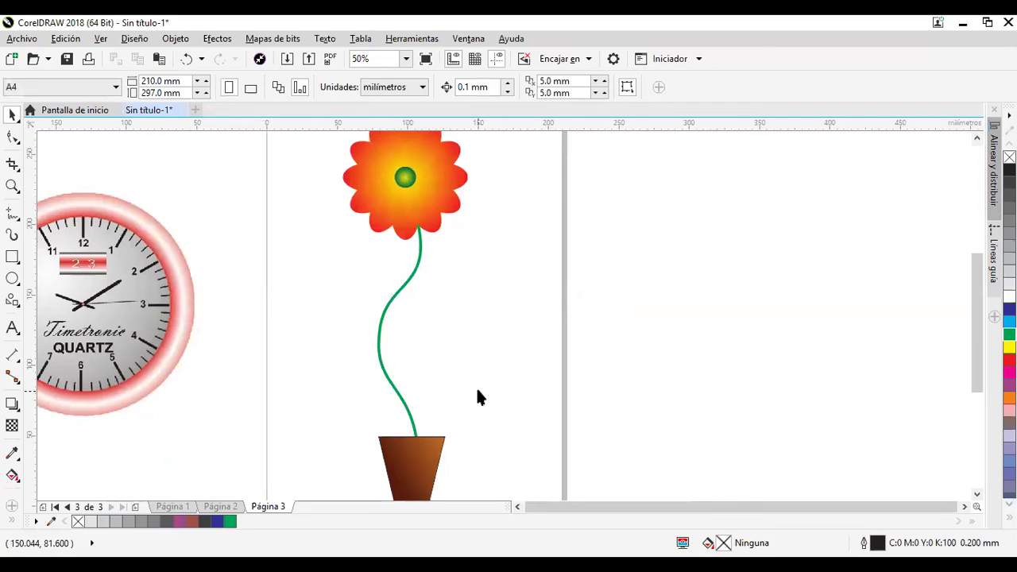
drag(246, 360, 459, 347)
scroll(490, 357, down, 1)
drag(251, 351, 447, 354)
- On page 1, draw a rectangle about 70 × 51 mm on the floor below the sofa and skew its top edge to the right
click(220, 506)
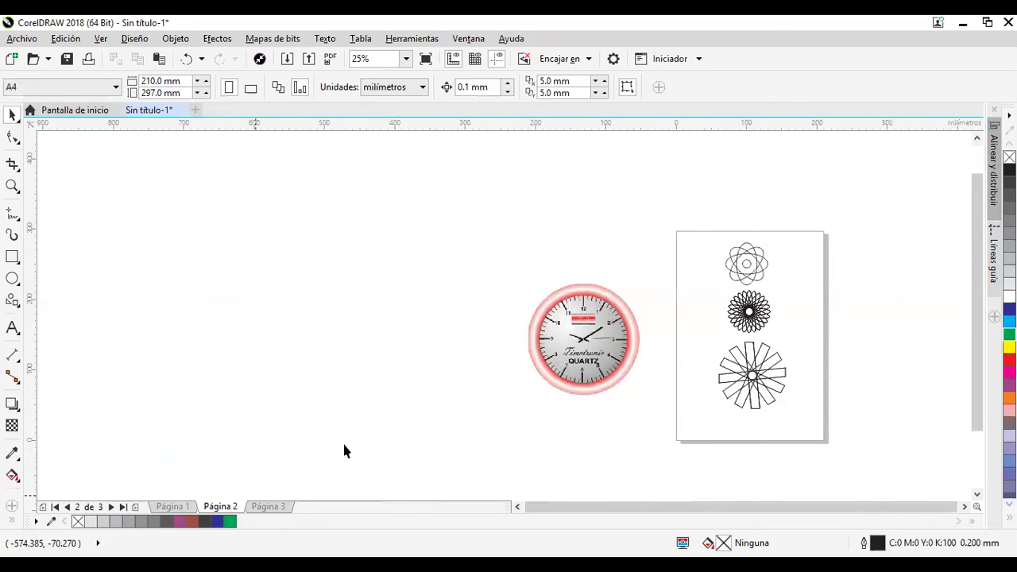
key(Page_Up)
drag(481, 409, 182, 398)
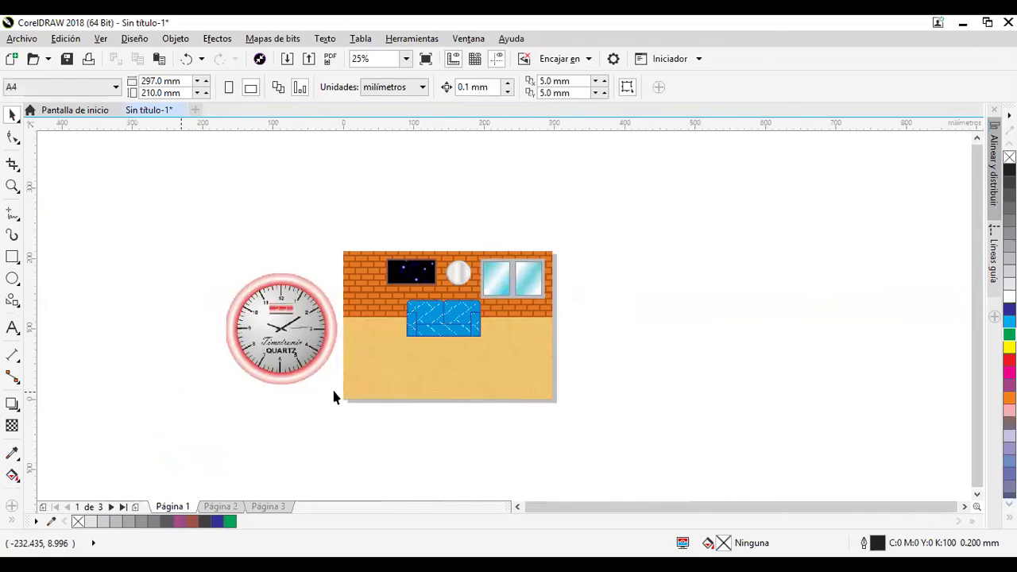
scroll(334, 397, up, 2)
drag(475, 389, 330, 404)
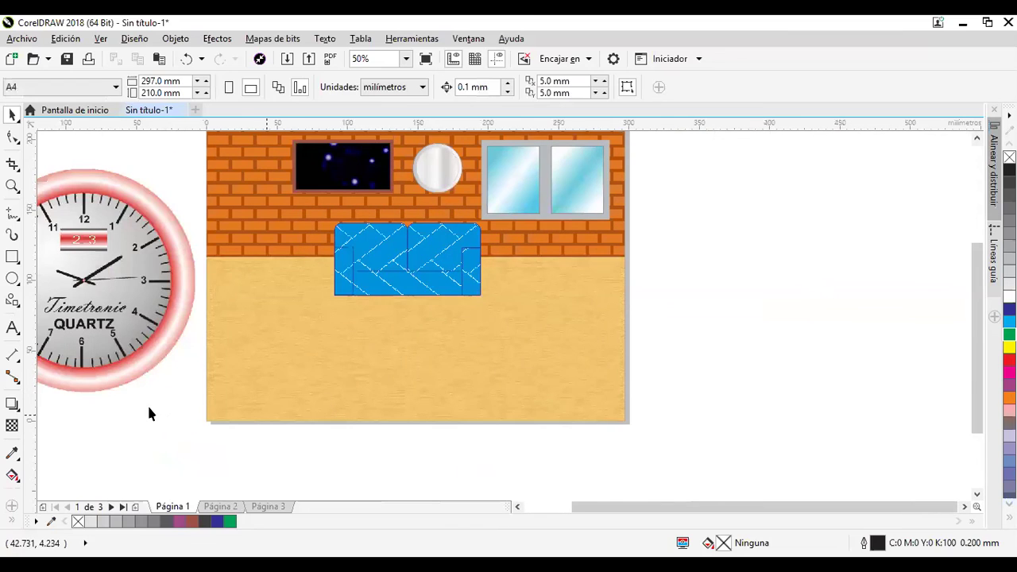
click(12, 256)
mouse_move(292, 317)
mouse_down()
mouse_move(362, 389)
mouse_move(394, 392)
mouse_up()
click(12, 115)
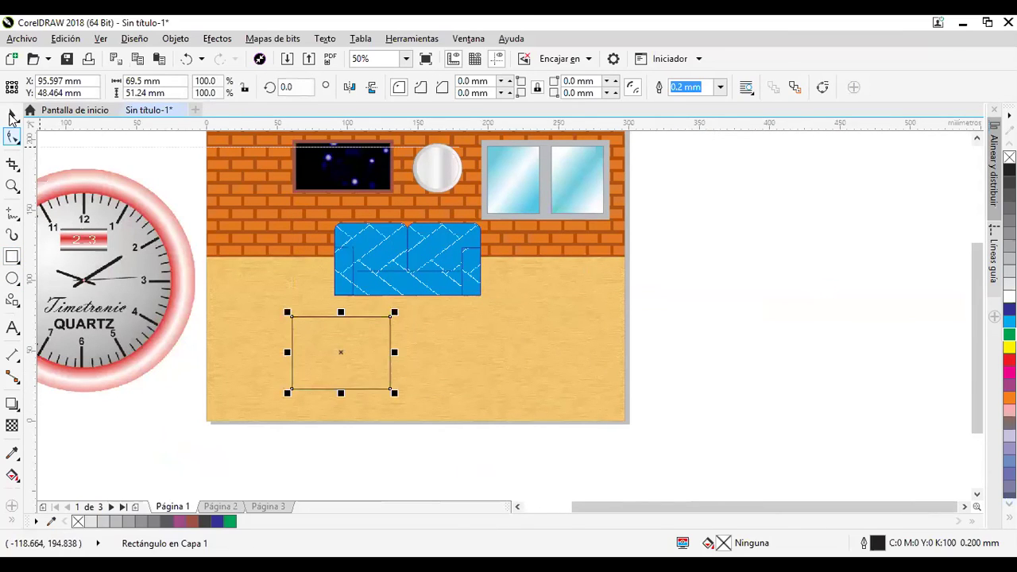
click(335, 315)
drag(340, 315, 391, 316)
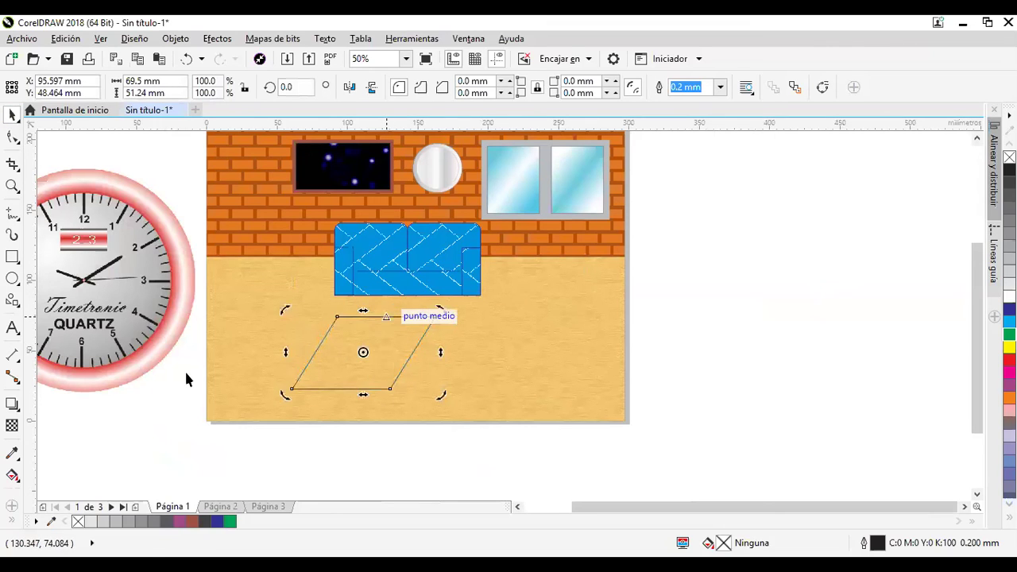
- Draw a narrow upright rectangle about 6 × 35 mm beside the parallelogram and round its corners with a 5 mm radius
click(12, 256)
drag(463, 327, 477, 377)
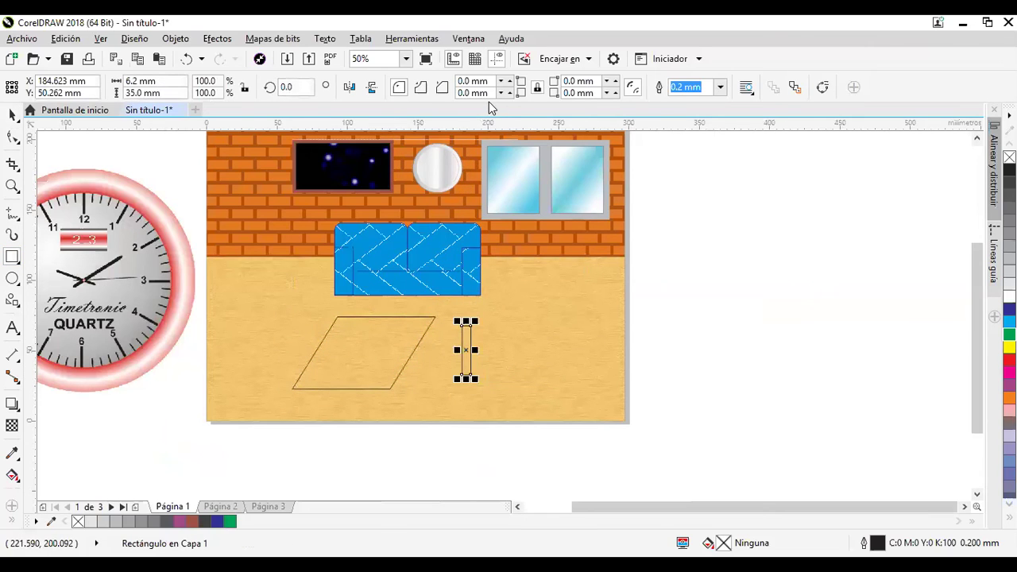
double_click(468, 81)
text(5)
key(Return)
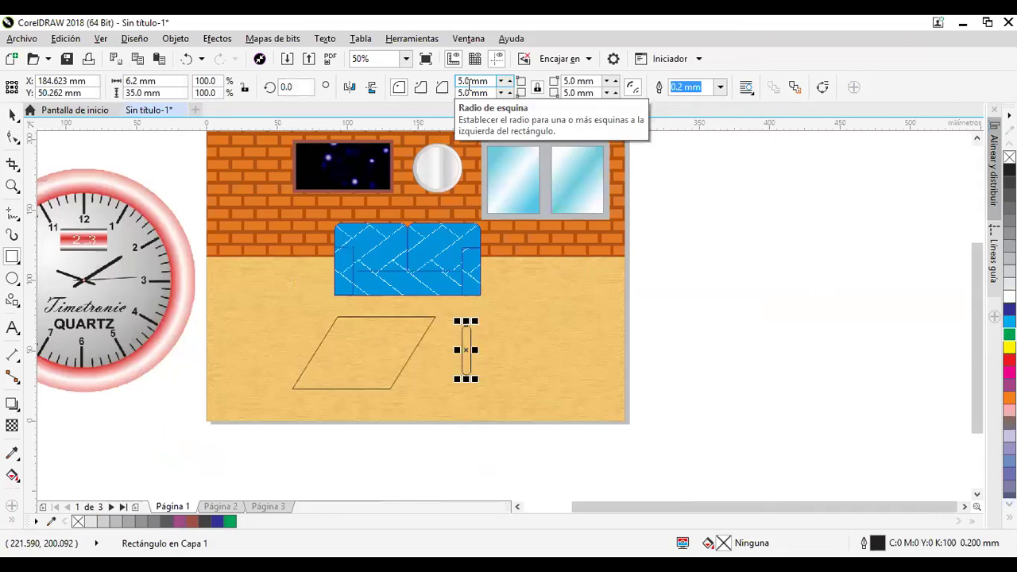
- Move the rounded leg under the parallelogram's upper edge, near its upper-right corner, and deselect it
click(13, 115)
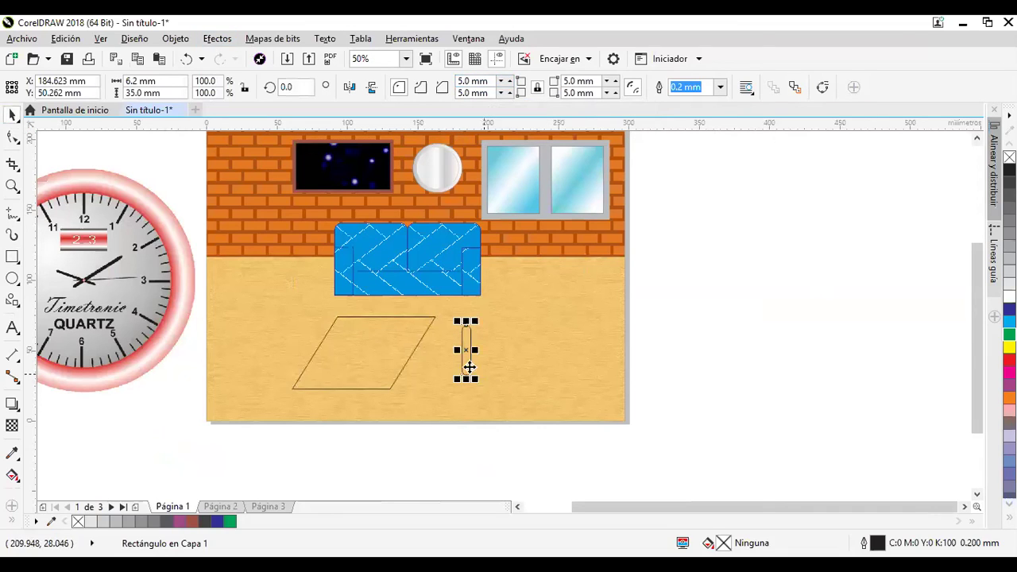
drag(466, 363, 445, 388)
click(453, 467)
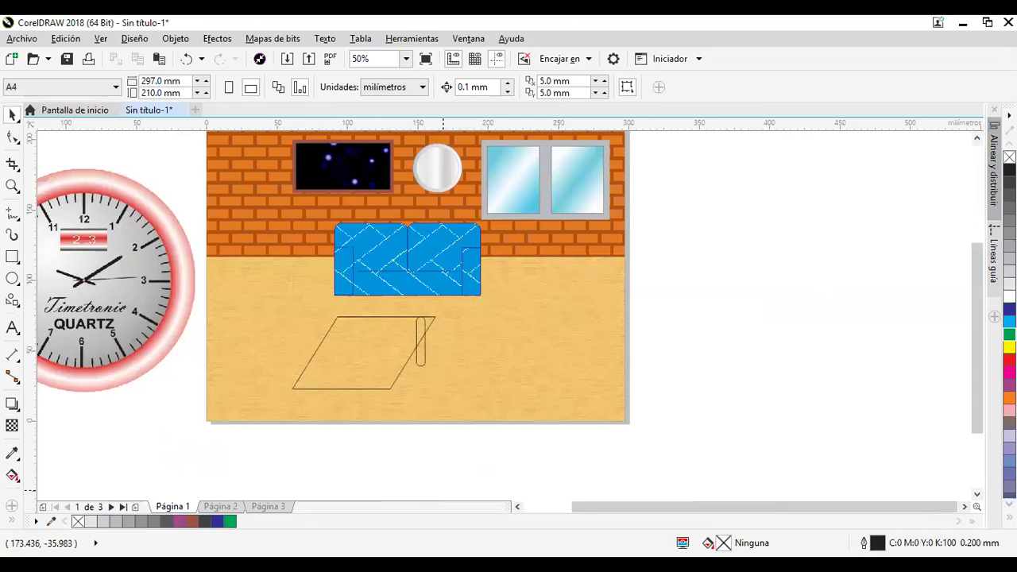
double_click(881, 543)
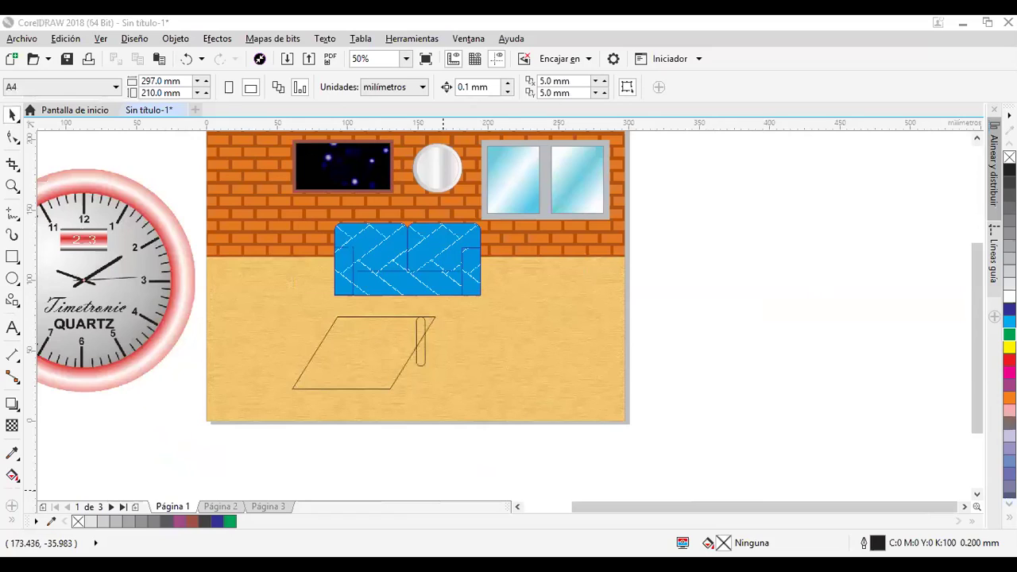